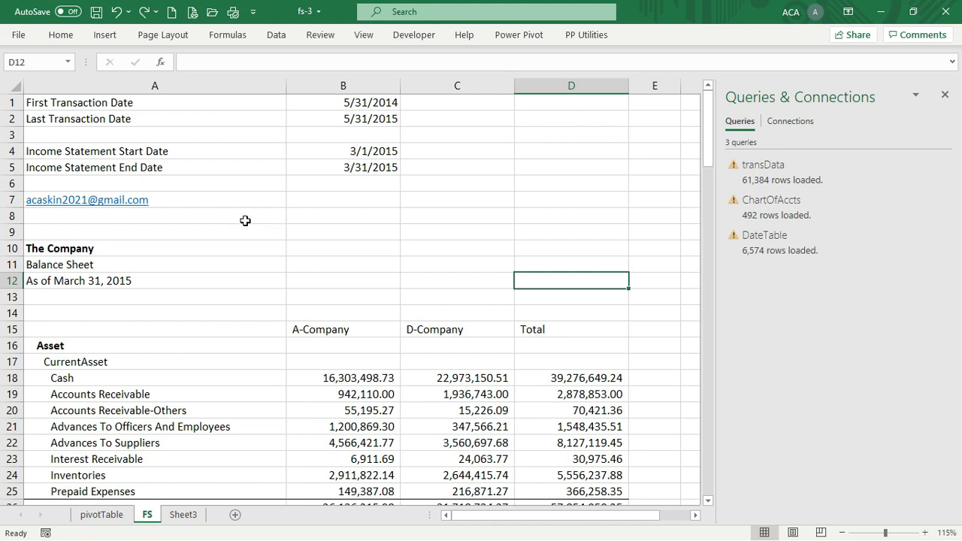
Select cells A8, A7, D10:D11 and E12 on the sheet
click(245, 218)
click(246, 203)
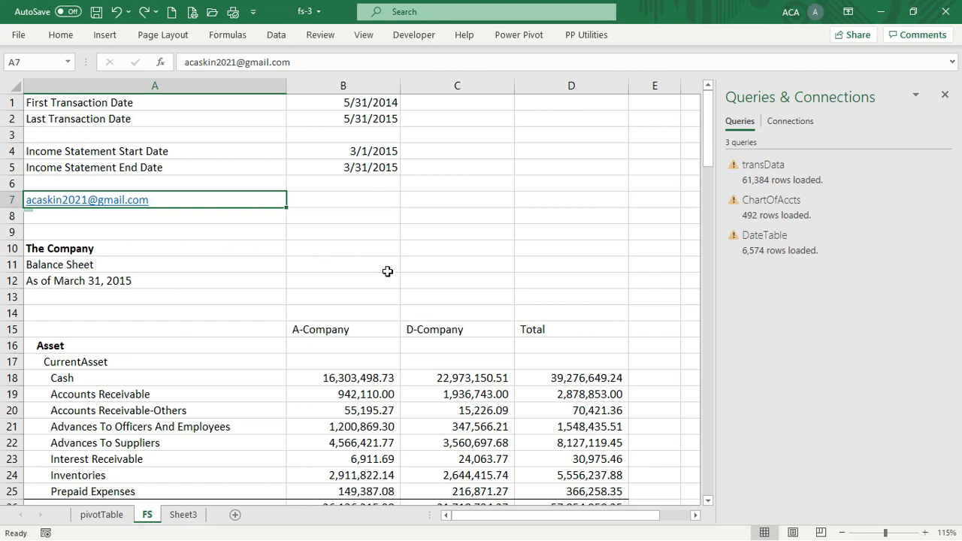
click(466, 265)
drag(540, 263, 544, 248)
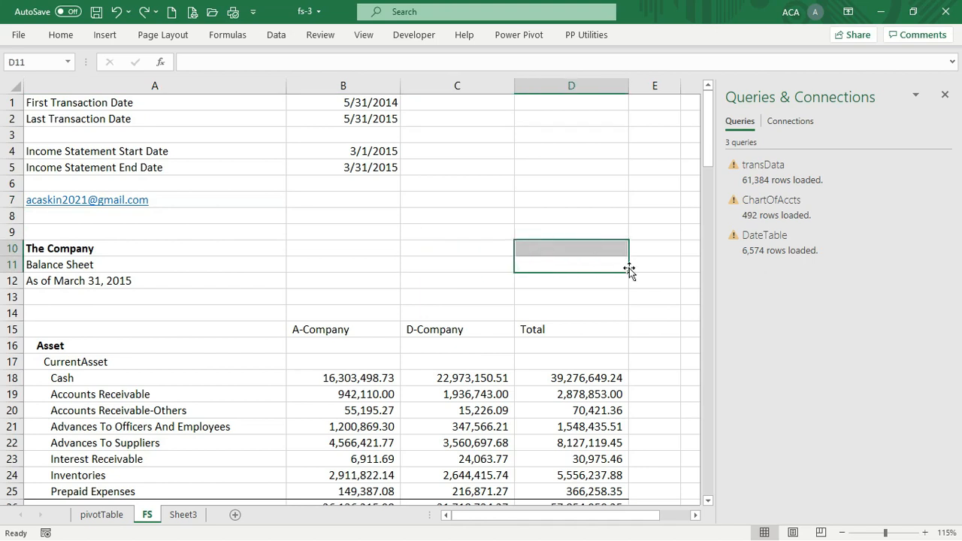
click(653, 285)
click(818, 317)
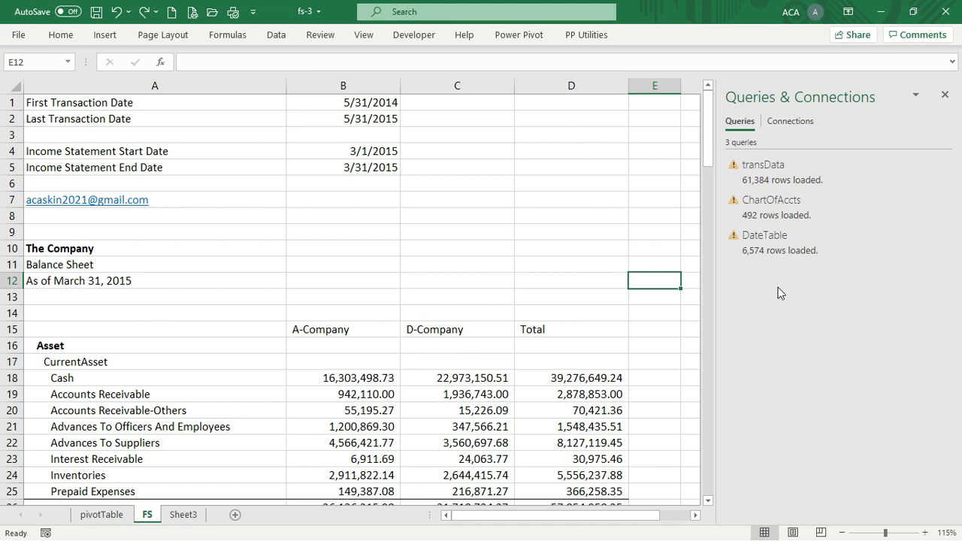
Edit the DateTable query and open its Source step settings in Power Query Editor
mouse_move(746, 239)
right_click(848, 246)
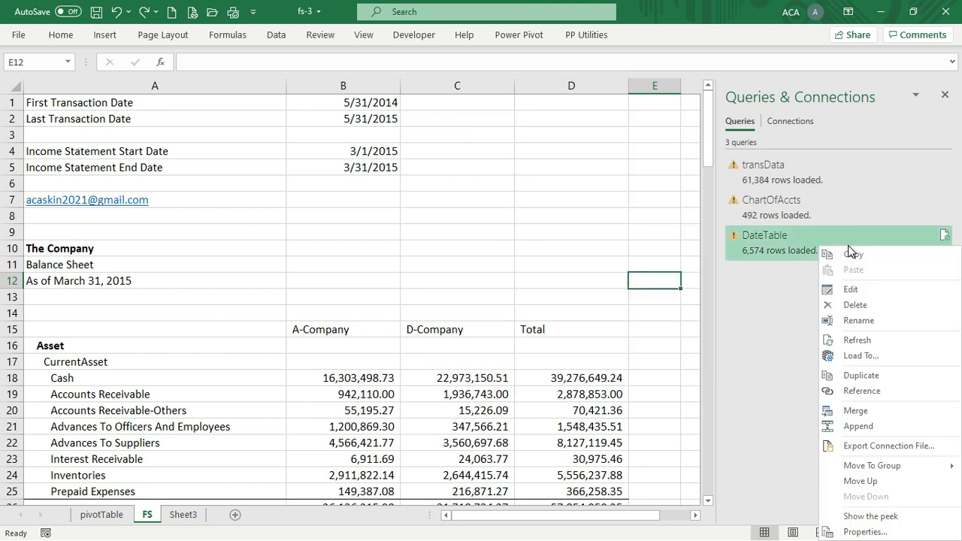
click(863, 293)
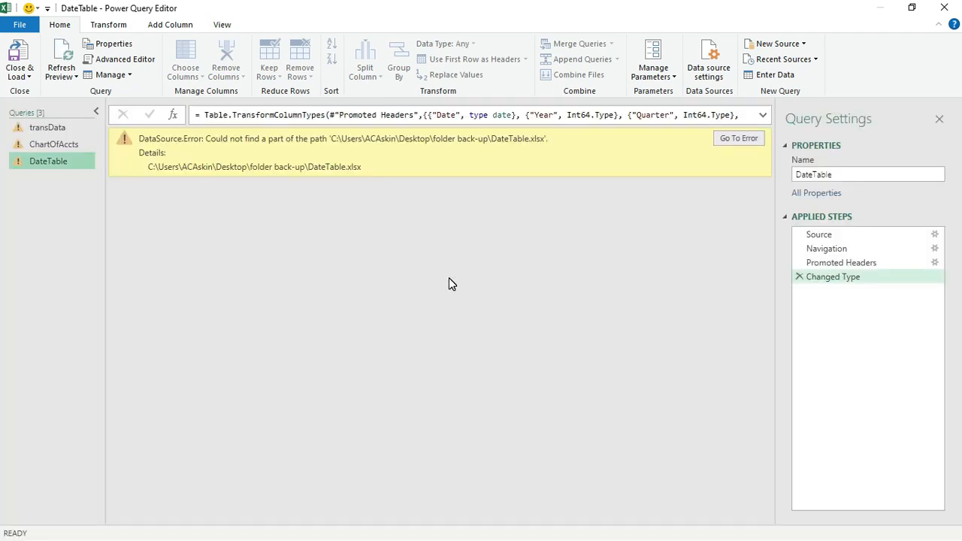
click(936, 235)
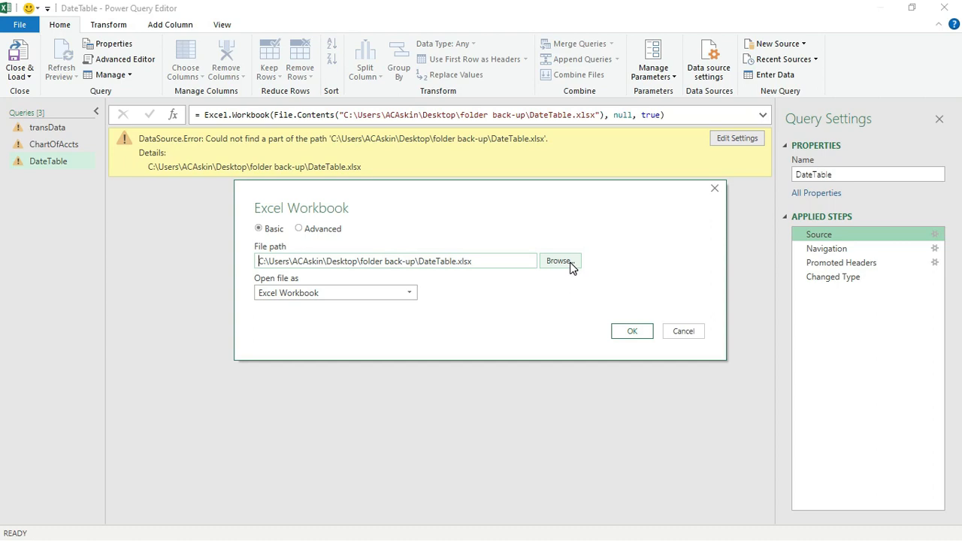
Point the DateTable source to Desktop\YouTubeChannel\autoFSTutorial\DateTable.xlsx
click(571, 264)
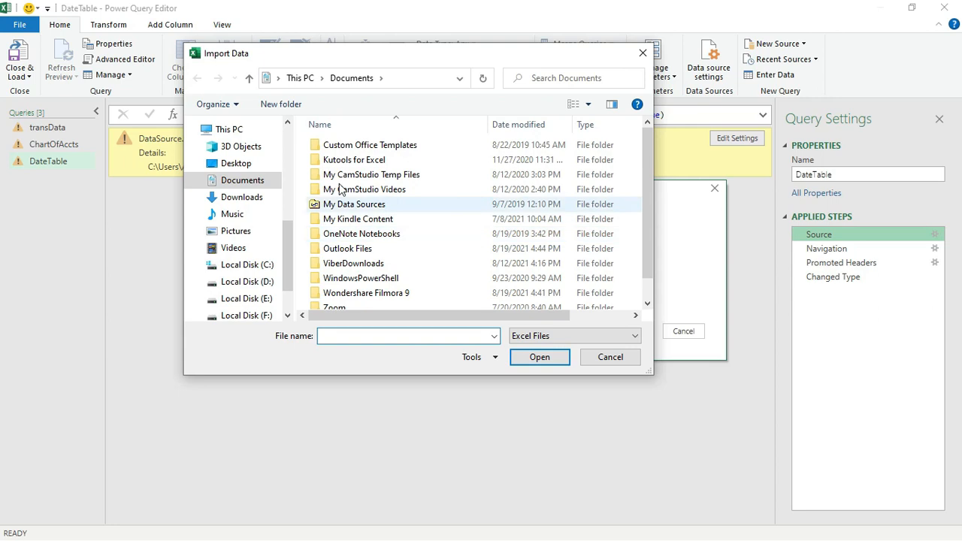
click(238, 163)
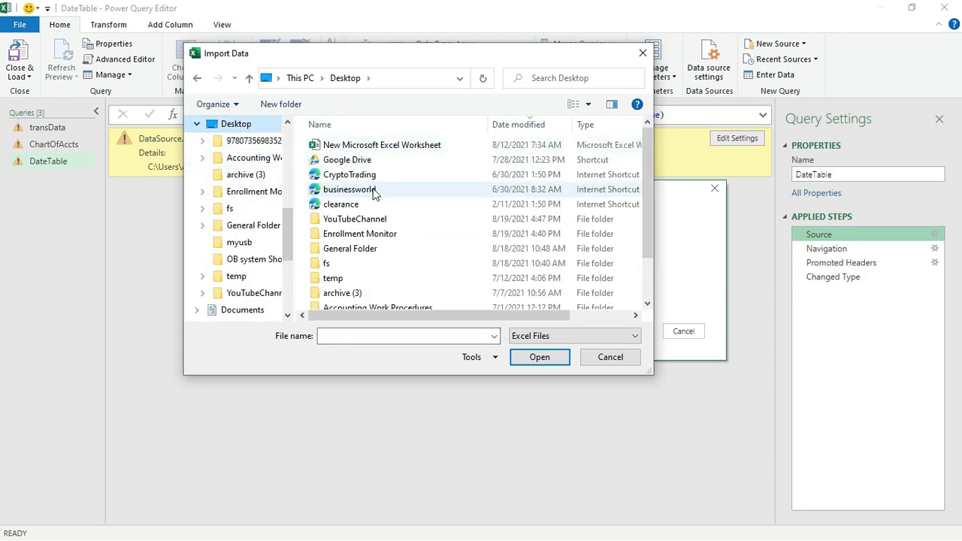
double_click(369, 218)
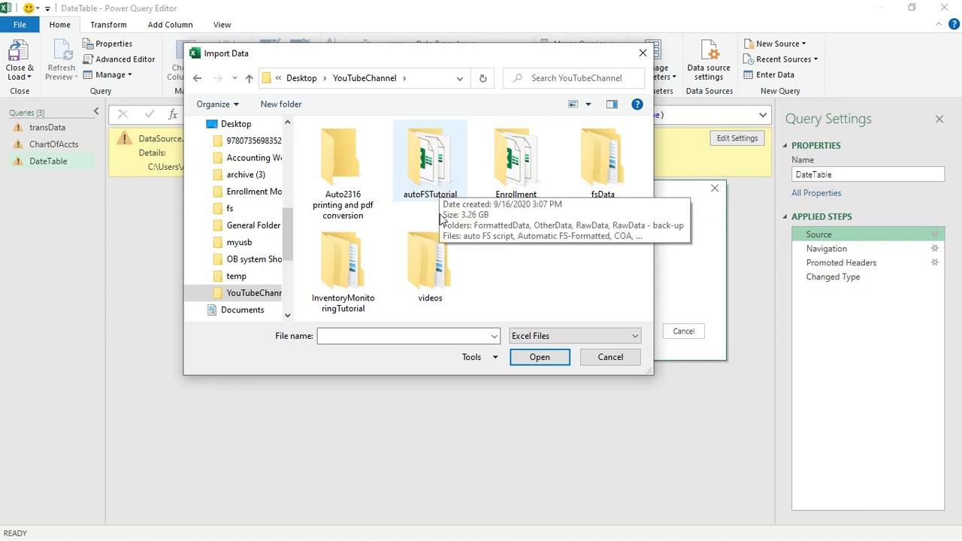
double_click(439, 185)
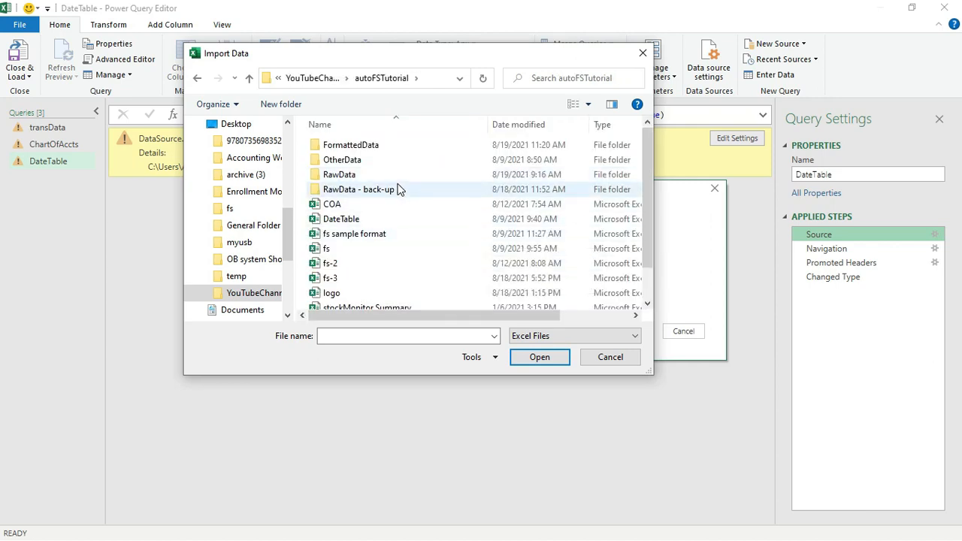
click(356, 220)
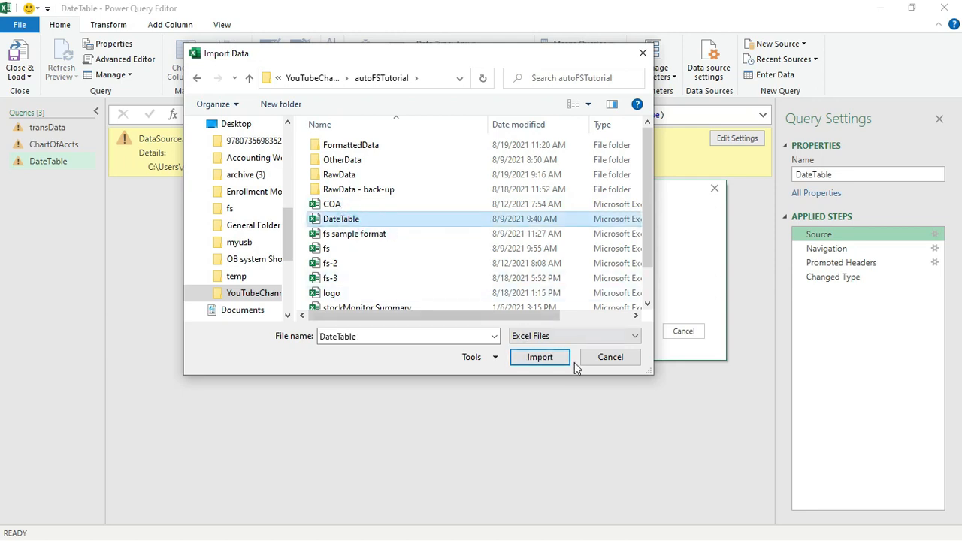
click(549, 359)
click(641, 331)
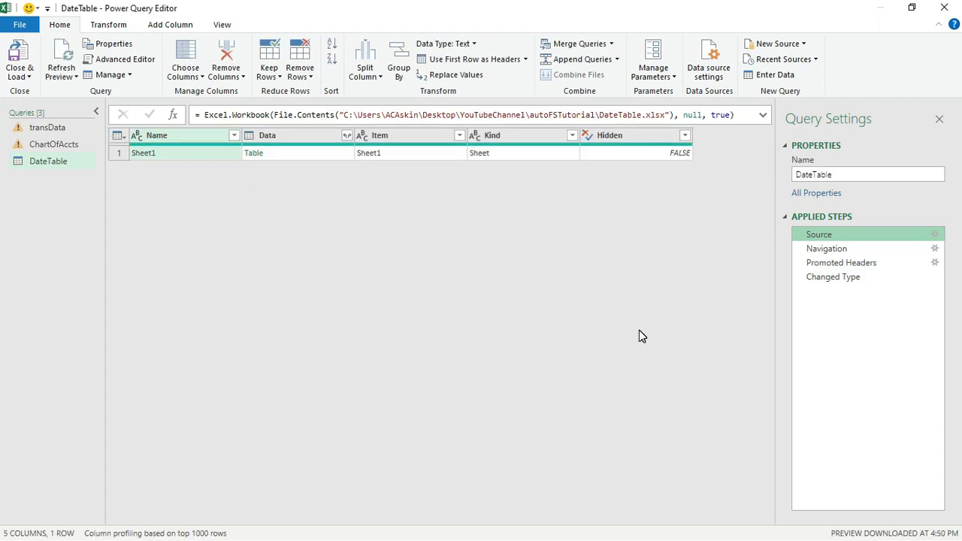
Repoint the ChartOfAccts query's source to the COA workbook in autoFSTutorial
click(68, 142)
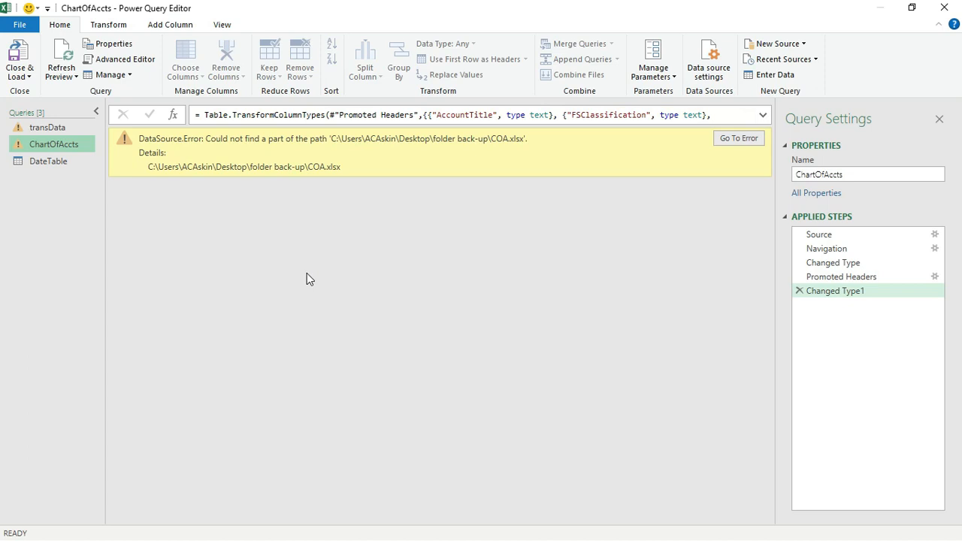
click(936, 234)
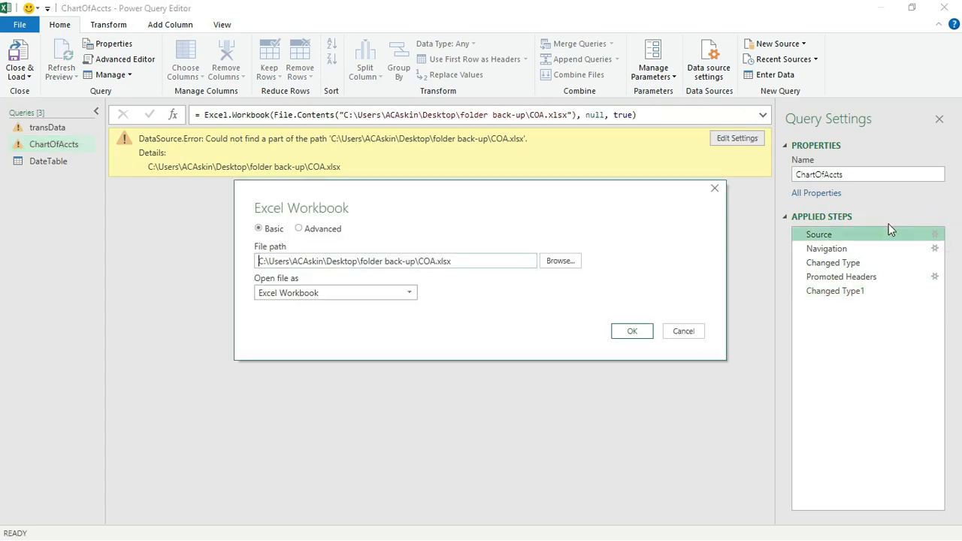
click(575, 264)
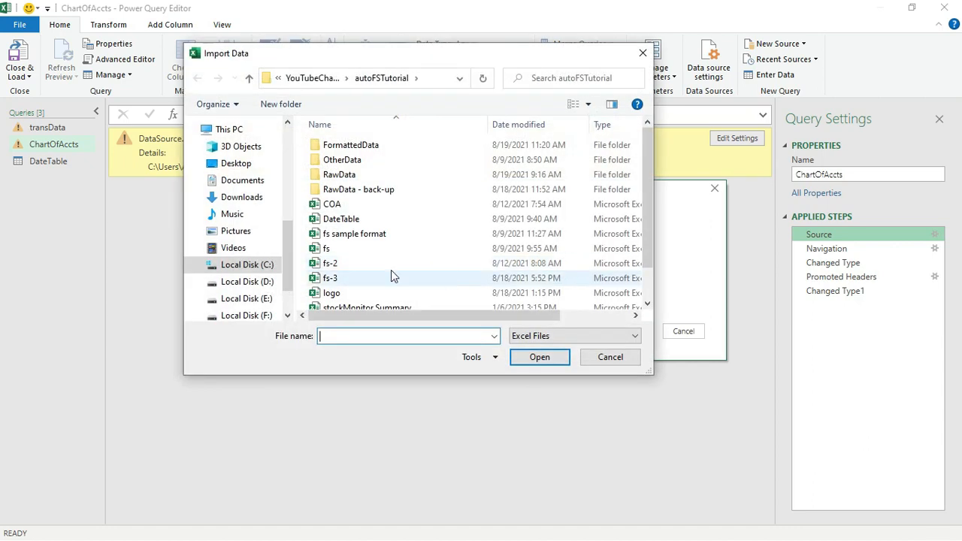
click(377, 206)
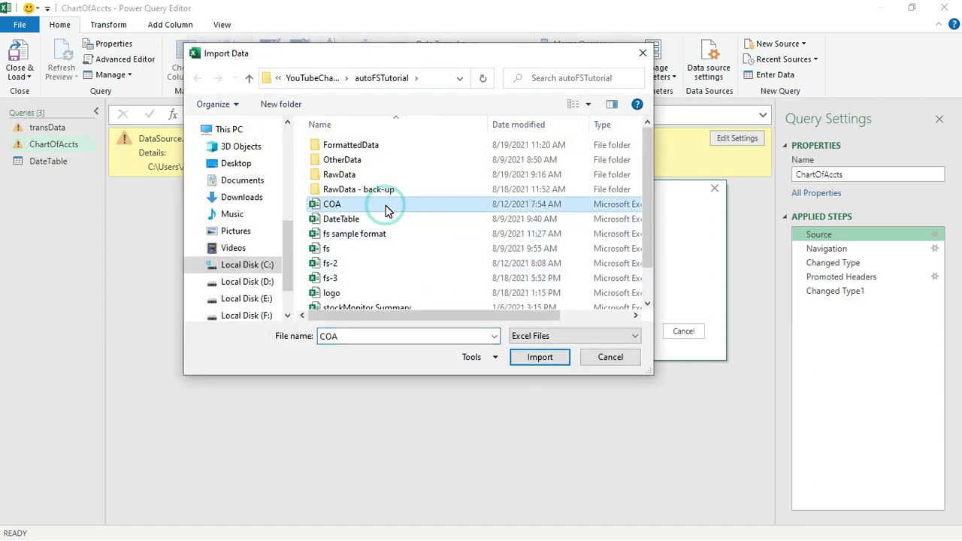
click(556, 358)
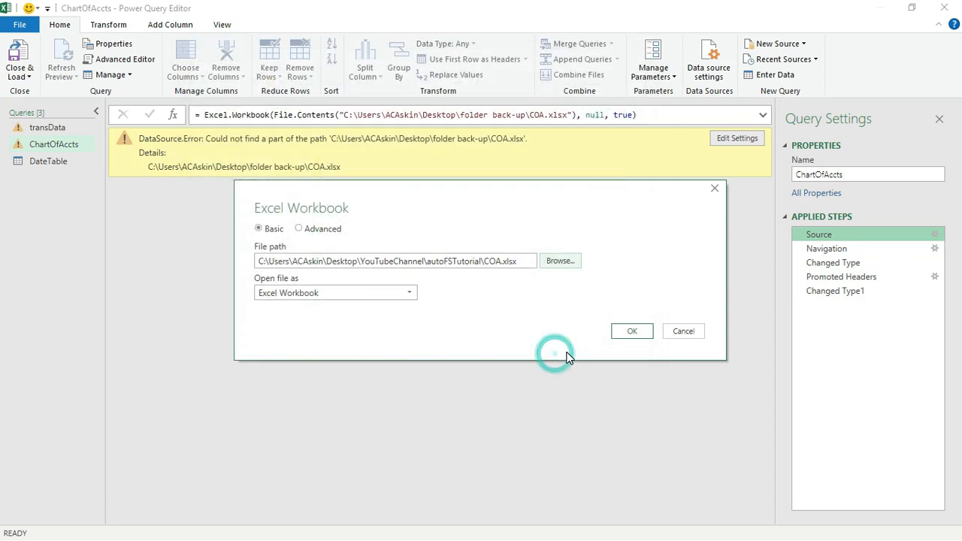
click(638, 330)
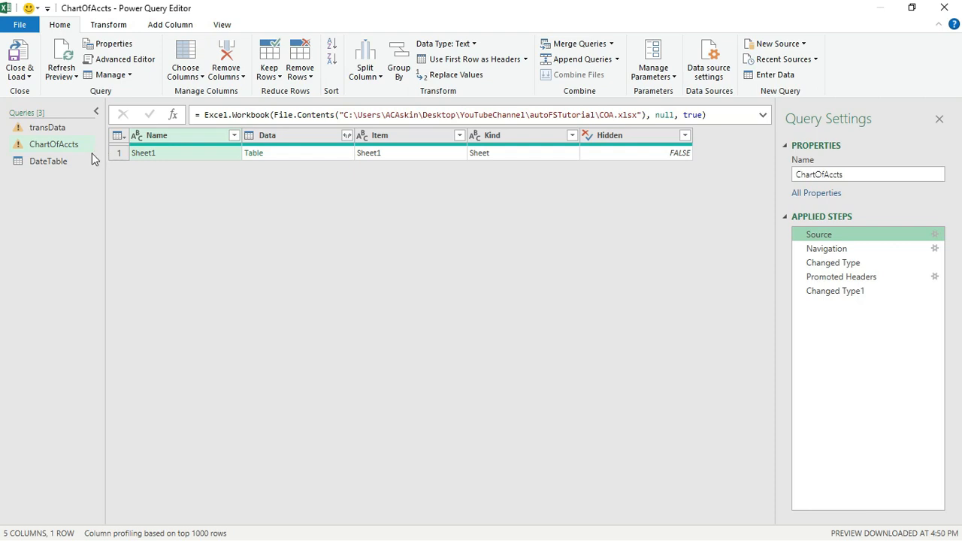
Set ChartOfAccts' Navigation step to Sheet1, then select the transData query
click(935, 249)
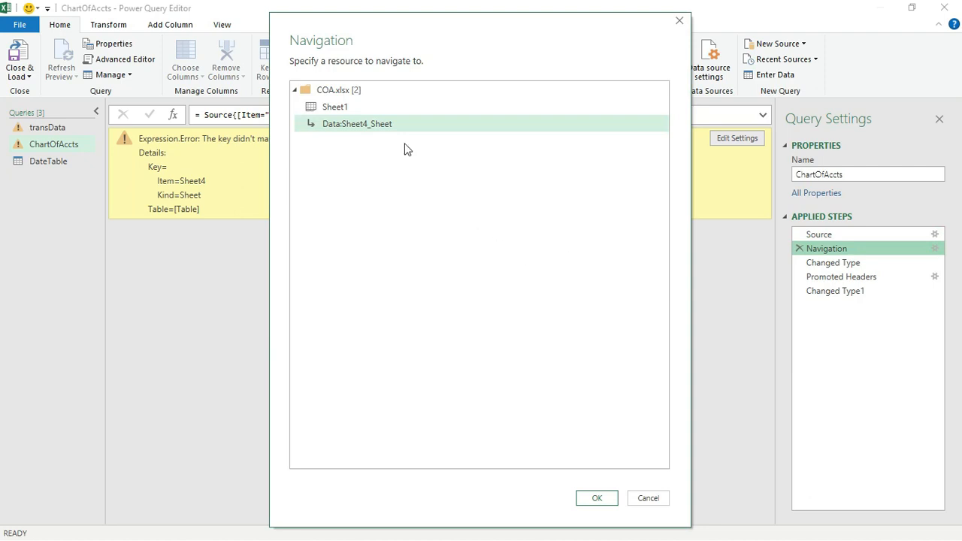
click(342, 107)
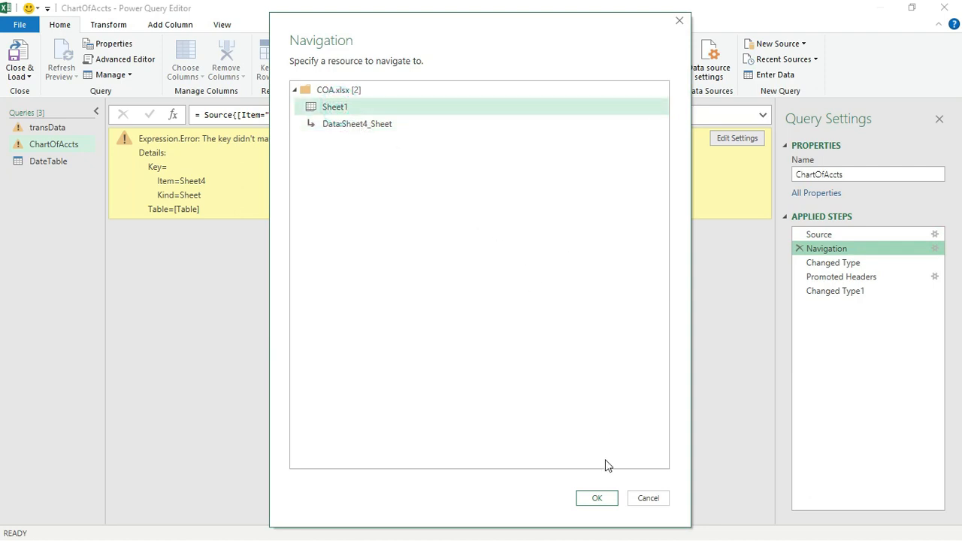
click(596, 499)
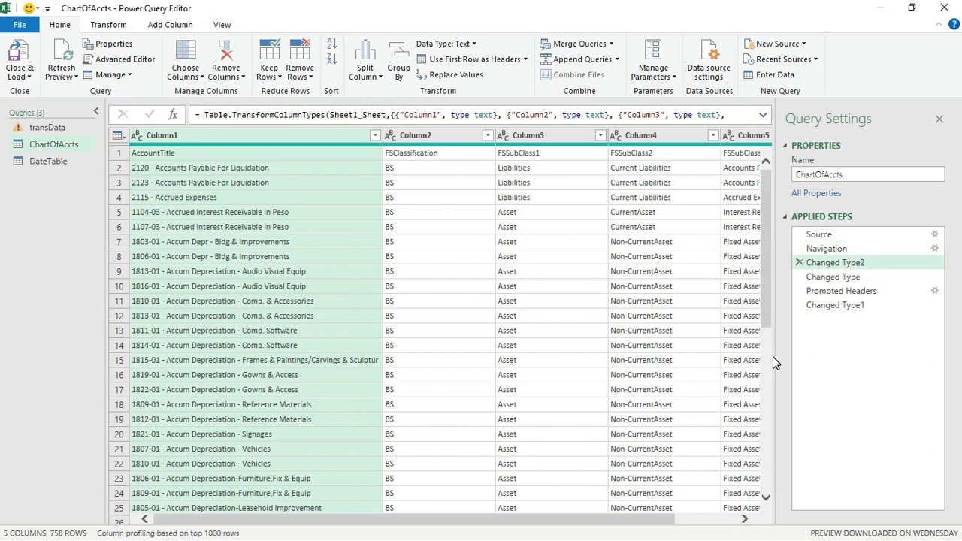
click(57, 127)
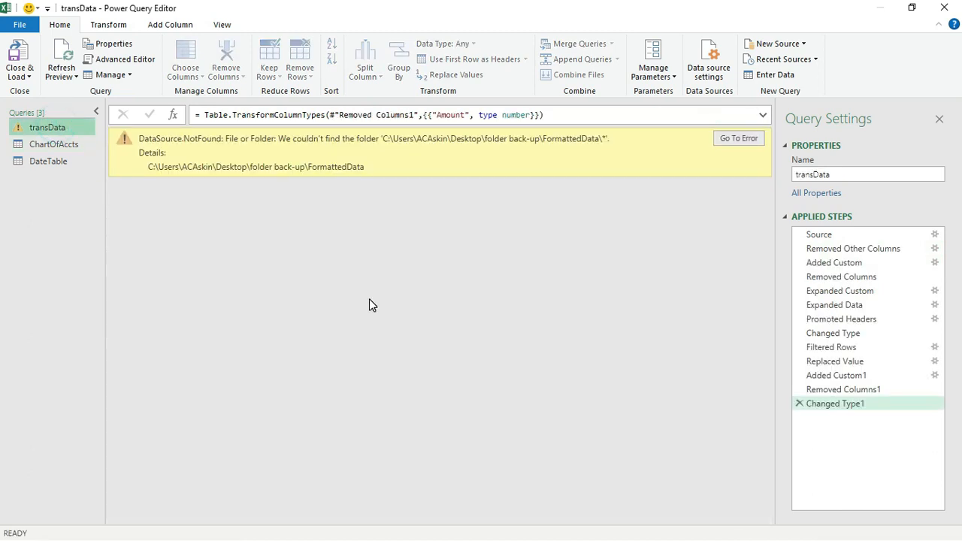
Point transData's source to the autoFSTutorial\FormattedData folder, then Close & Load all queries
click(934, 234)
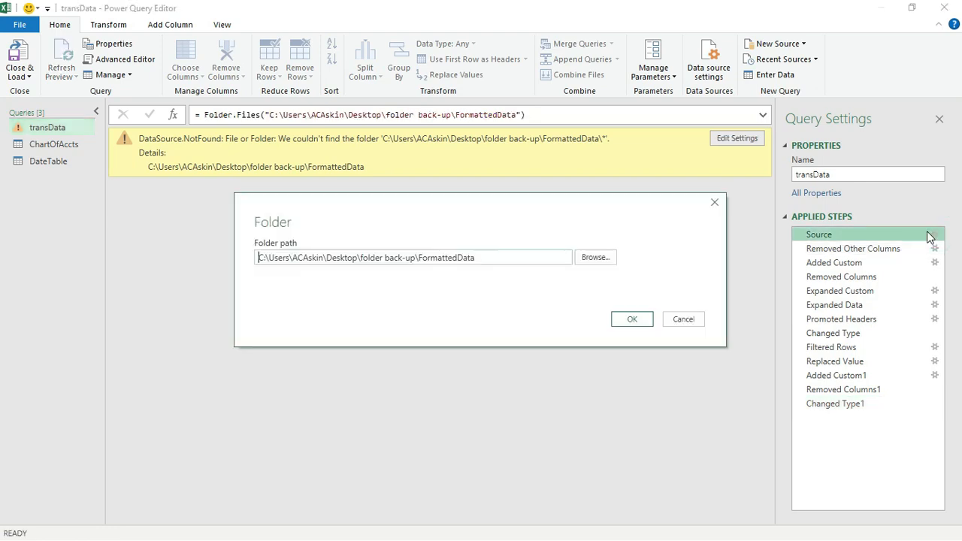
click(593, 257)
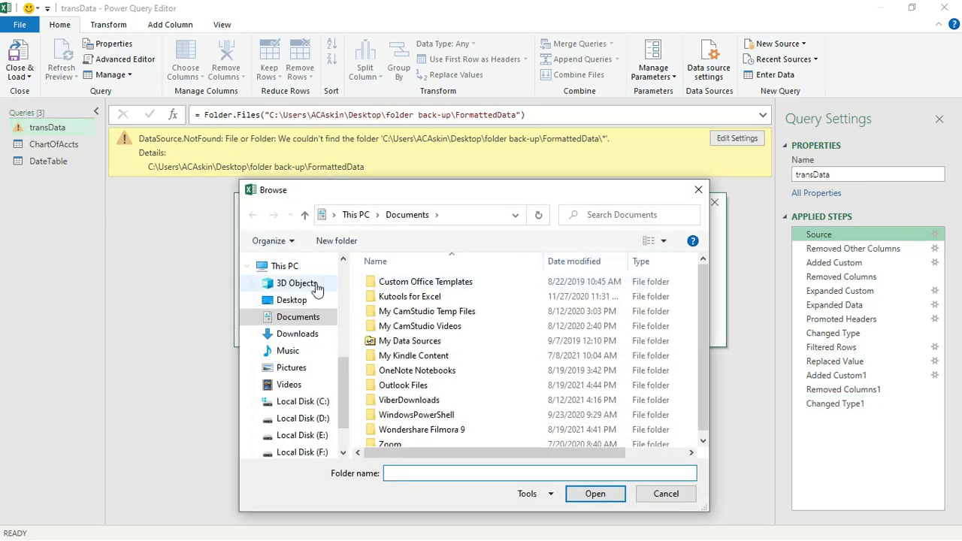
click(303, 300)
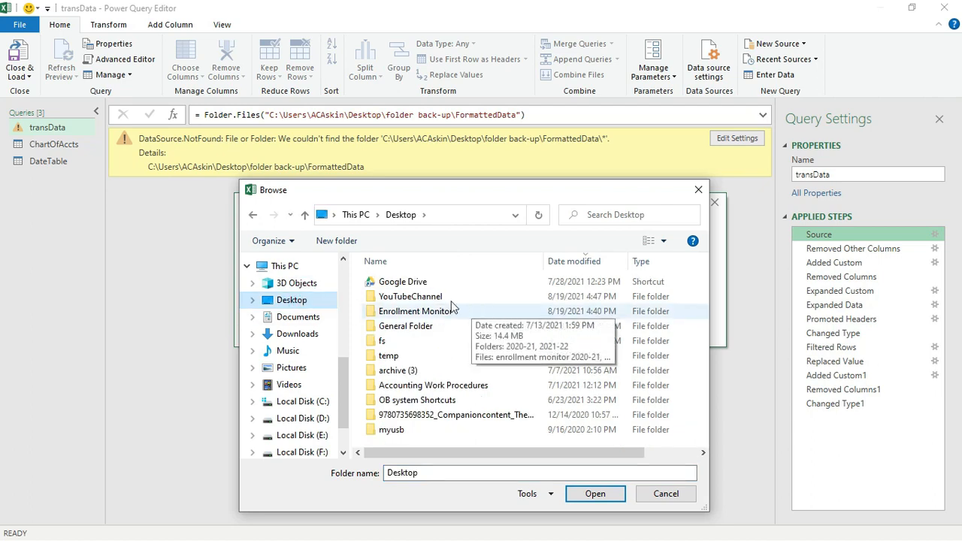
click(449, 296)
double_click(449, 296)
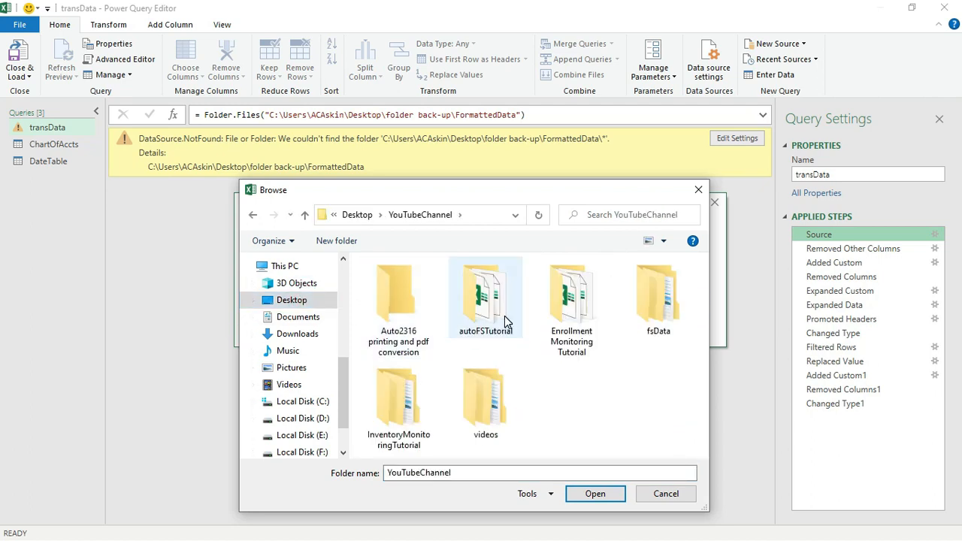
double_click(504, 316)
double_click(422, 282)
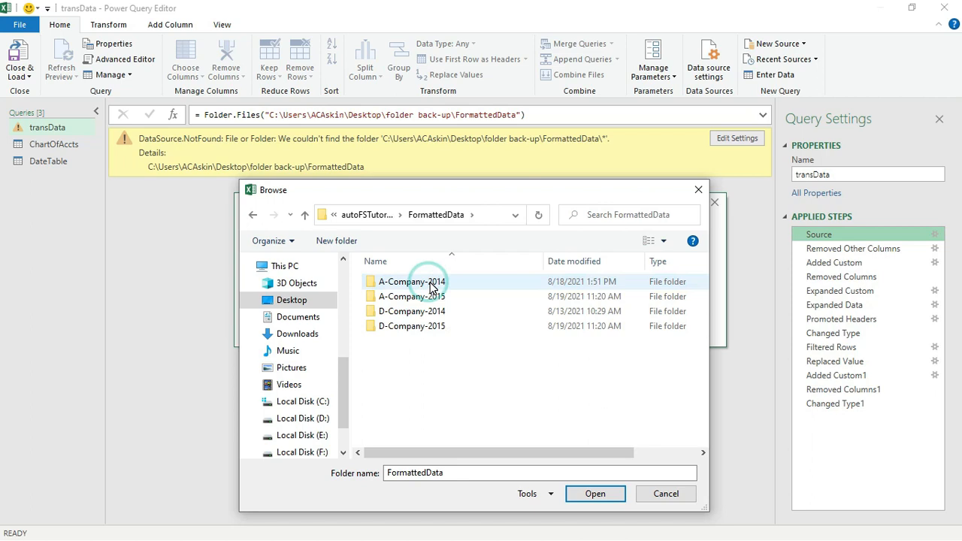
click(586, 494)
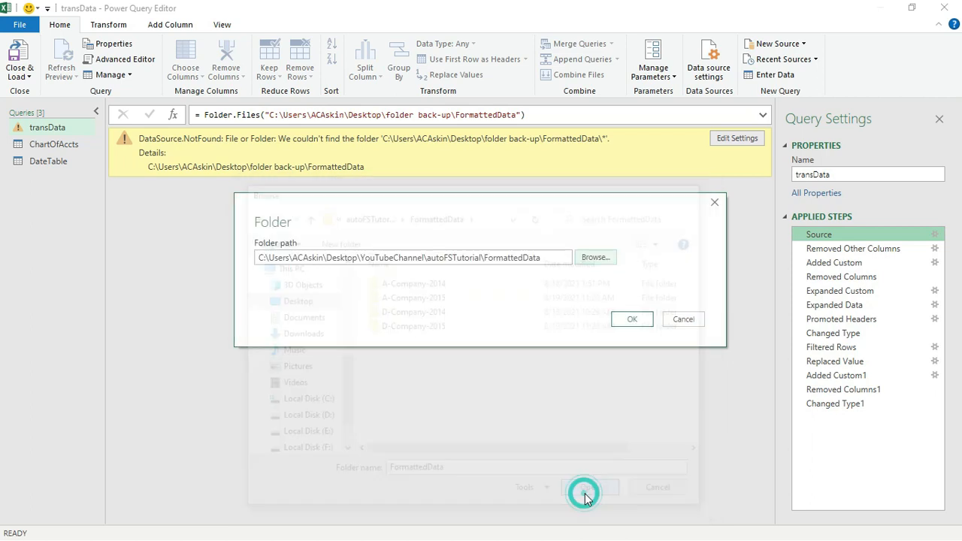
click(639, 325)
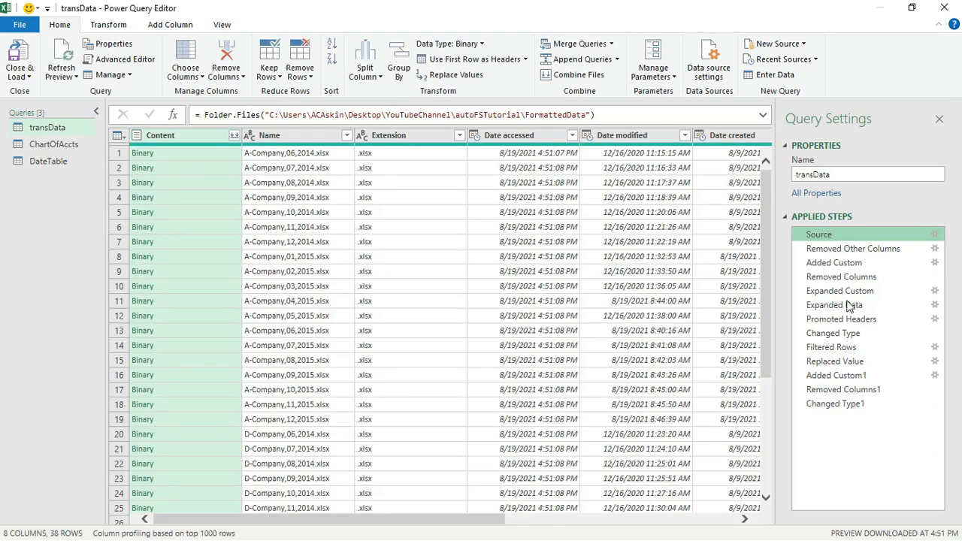
click(30, 78)
click(41, 91)
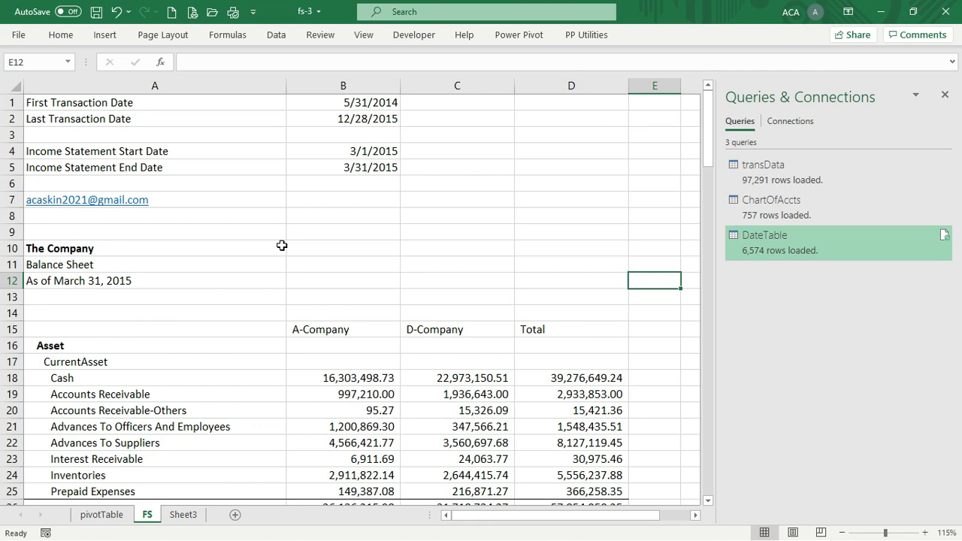
Delete the e-mail address in cell A7 of the FS sheet, leaving it blank
click(282, 245)
scroll(412, 376, down, 11)
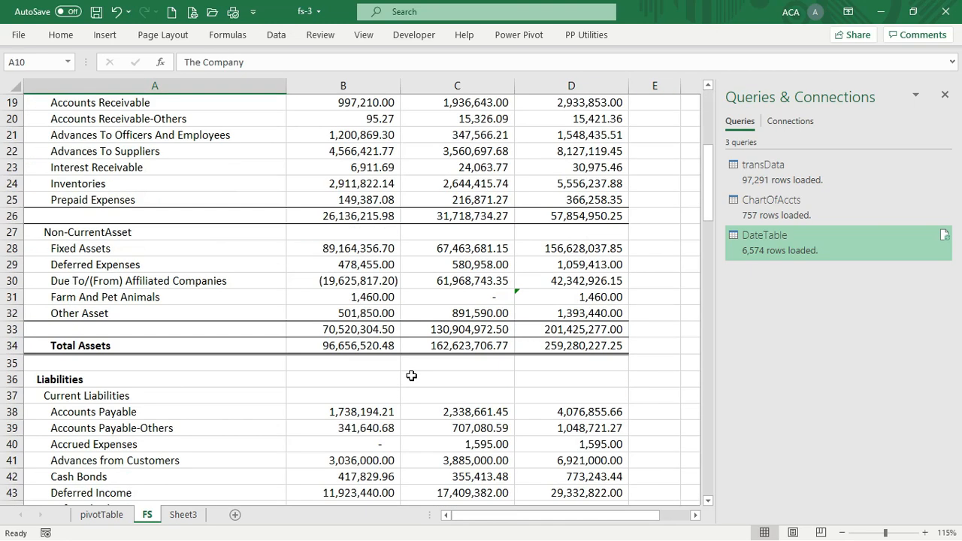
scroll(412, 375, up, 1)
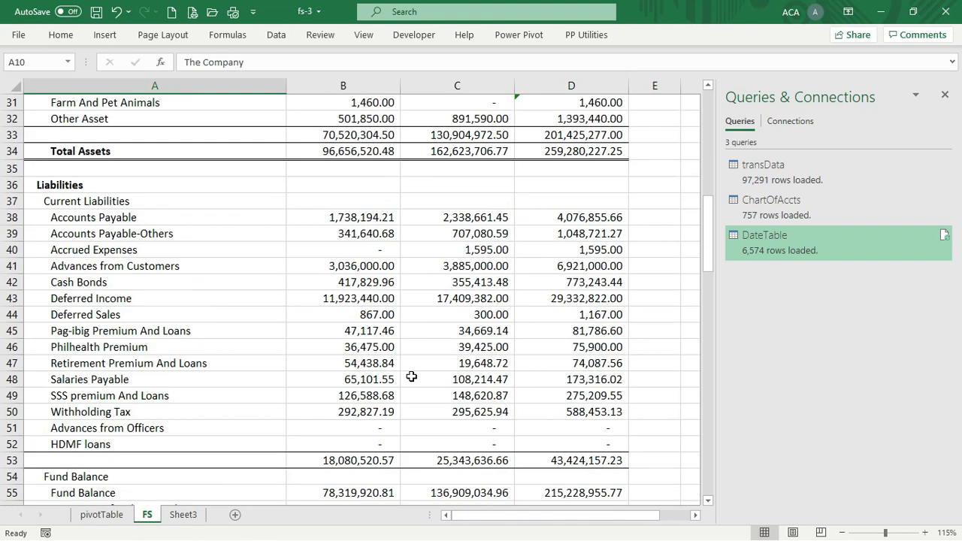
scroll(412, 376, down, 6)
scroll(412, 376, up, 16)
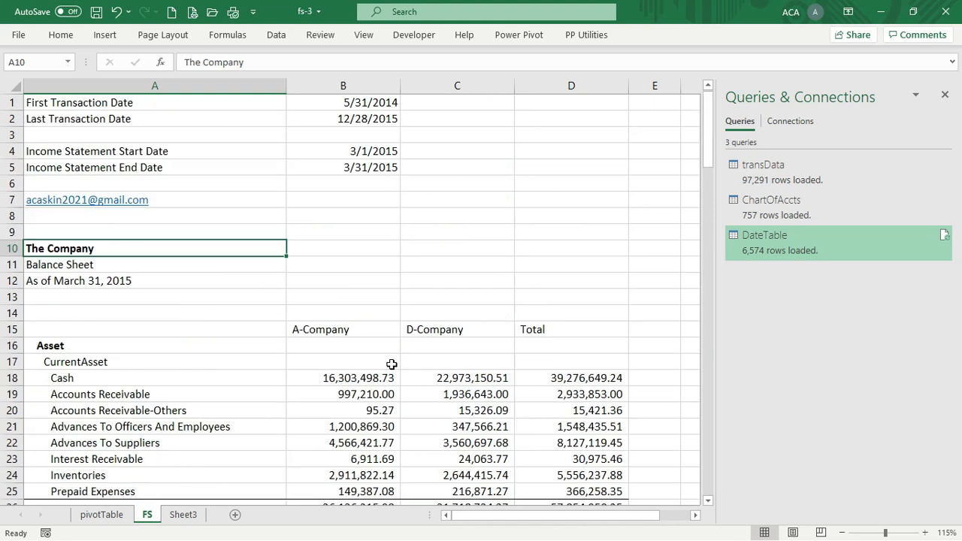
click(301, 232)
click(255, 202)
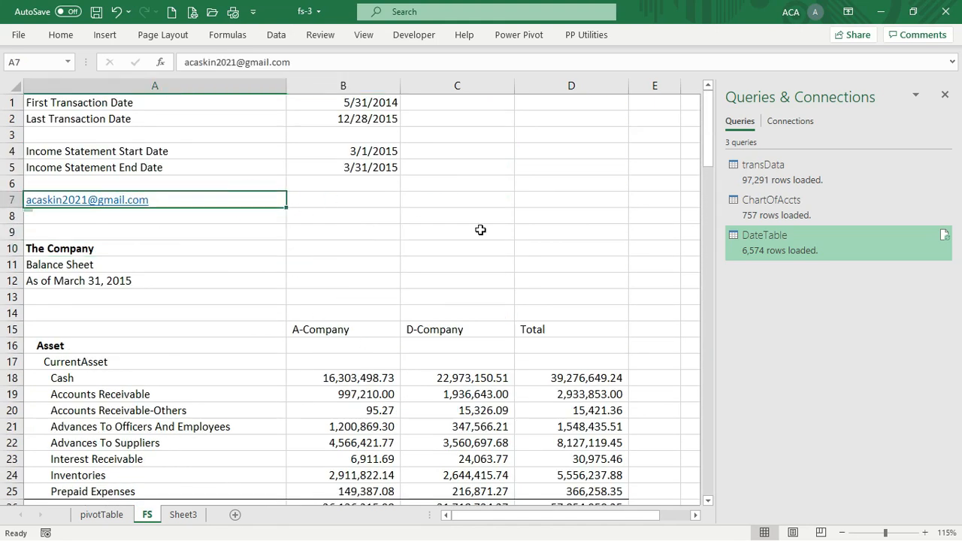
key(Delete)
right_click(485, 232)
click(458, 248)
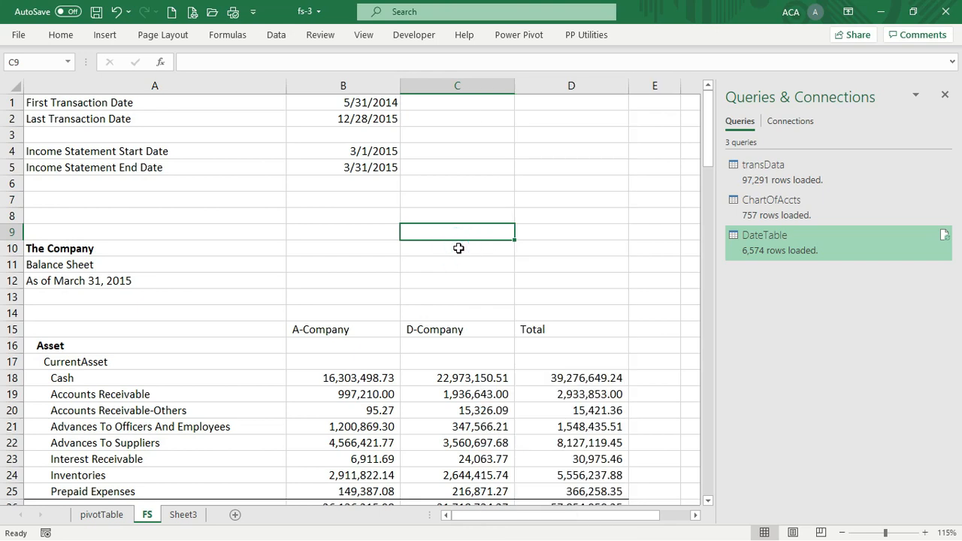
Open the A-Company,01,2016 workbook from RawData\A-Company-2016 in File Explorer
click(884, 17)
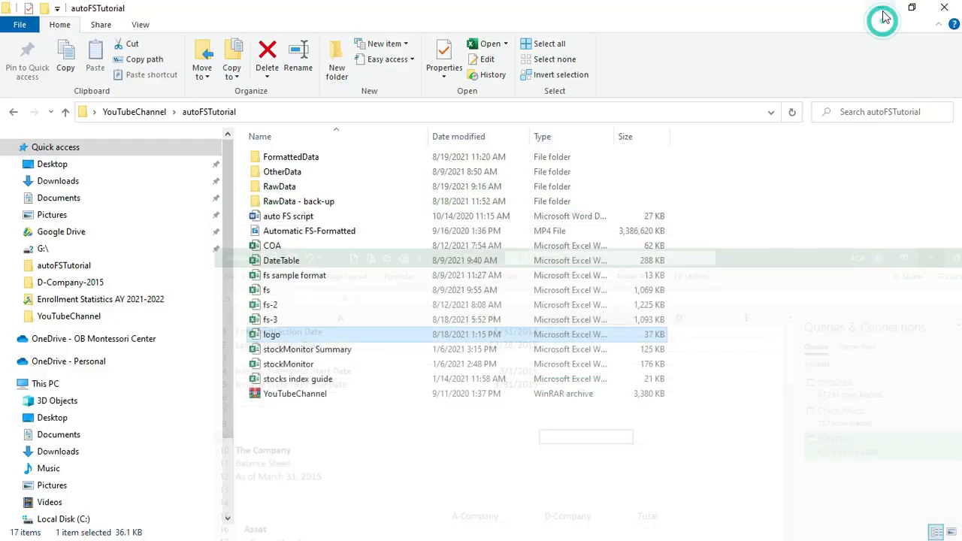
double_click(326, 187)
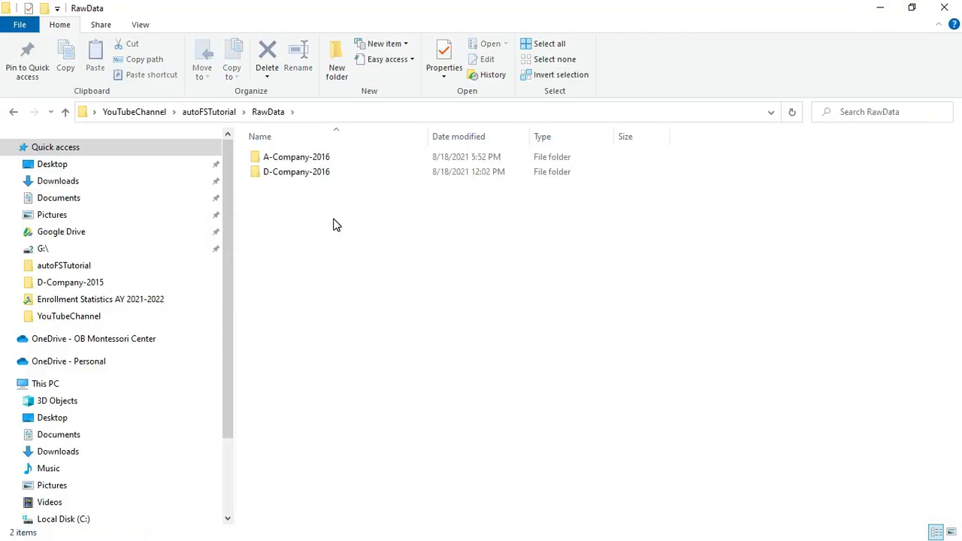
double_click(344, 158)
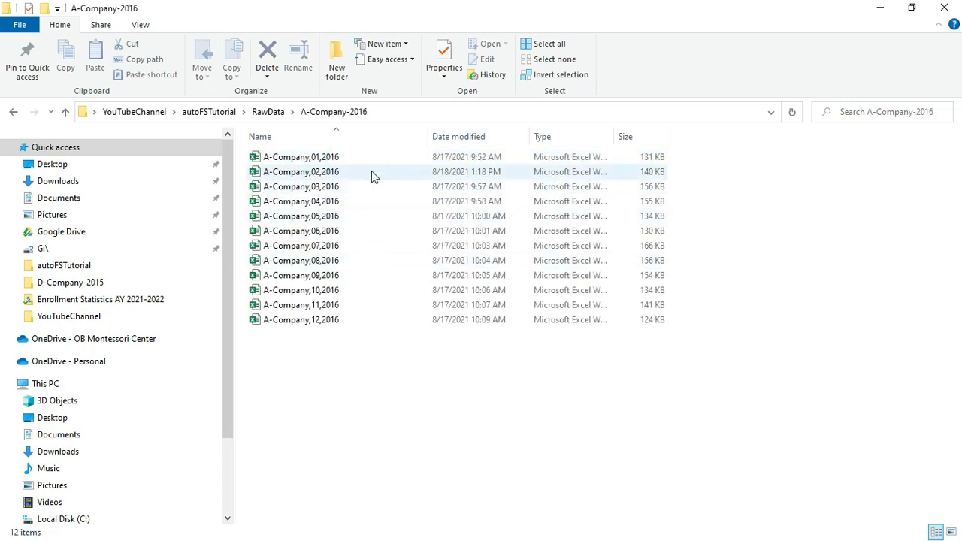
click(370, 156)
double_click(370, 157)
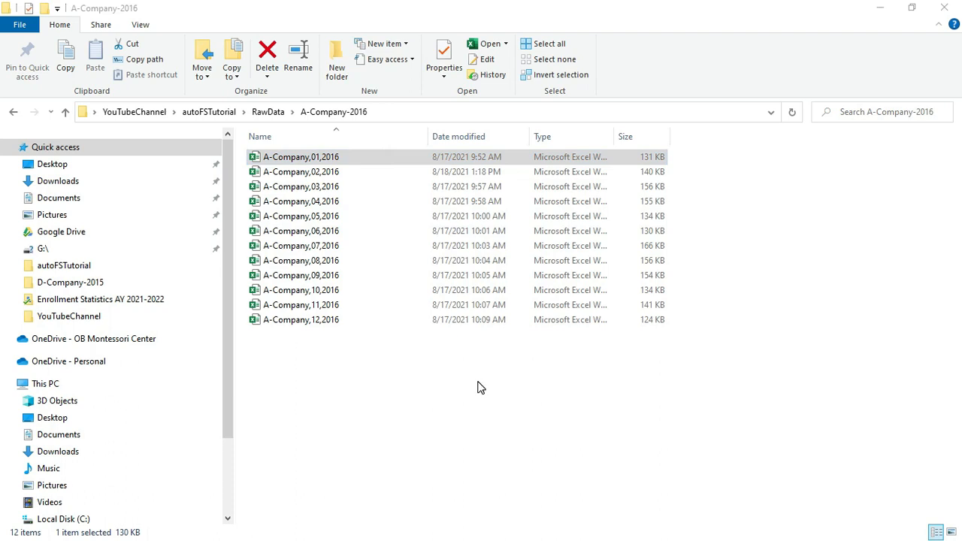
scroll(263, 192, down, 3)
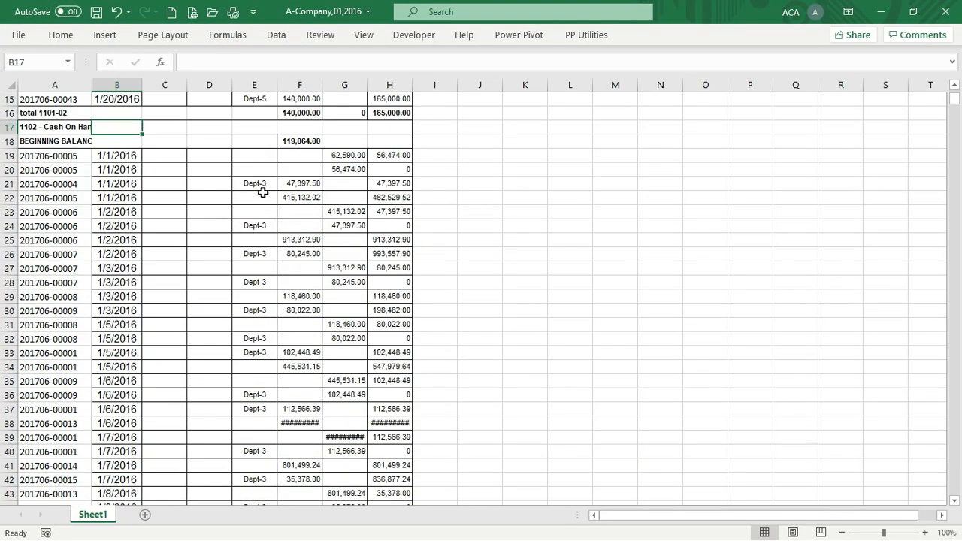
AutoFit column A and scroll through the A-Company,01,2016 ledger entries
double_click(92, 85)
scroll(412, 346, up, 5)
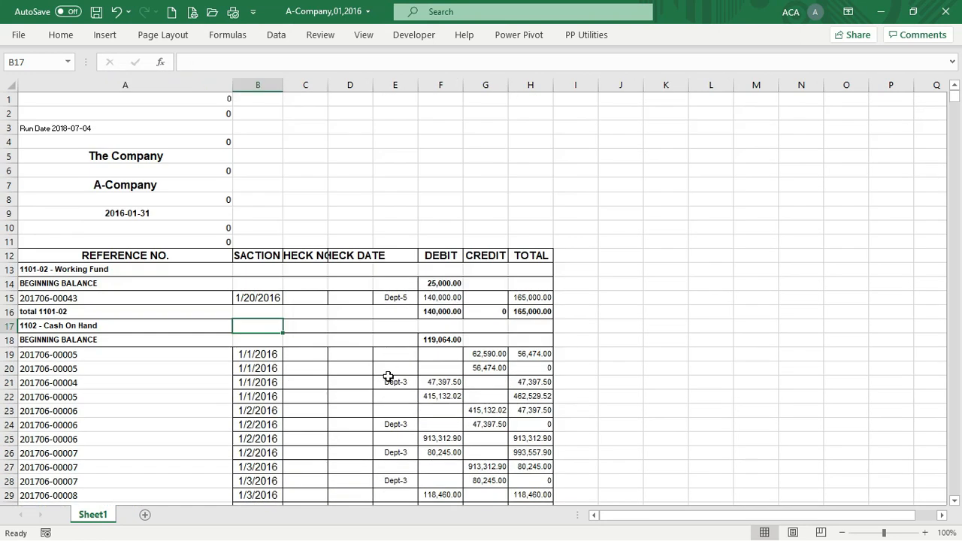
scroll(389, 393, down, 14)
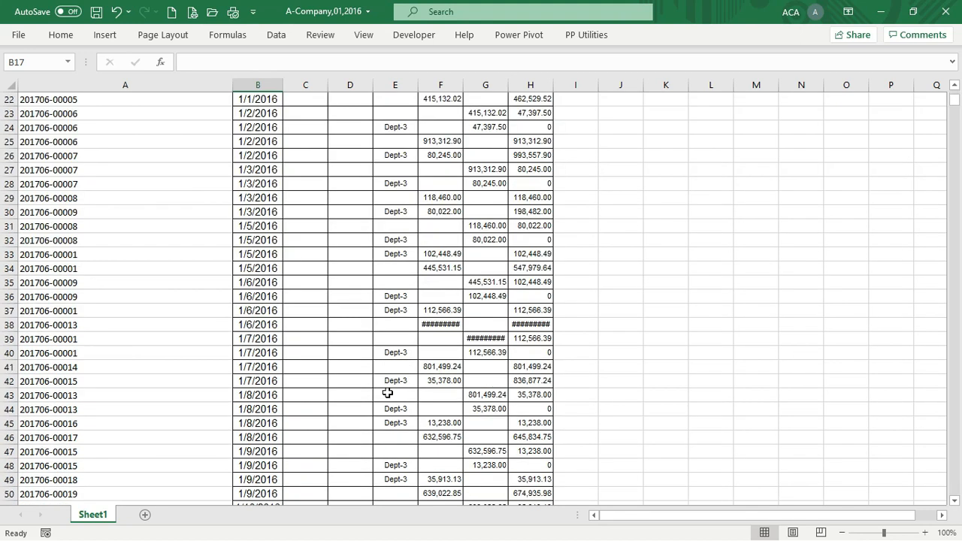
scroll(391, 394, down, 9)
scroll(391, 397, up, 5)
scroll(392, 400, down, 5)
scroll(391, 403, up, 5)
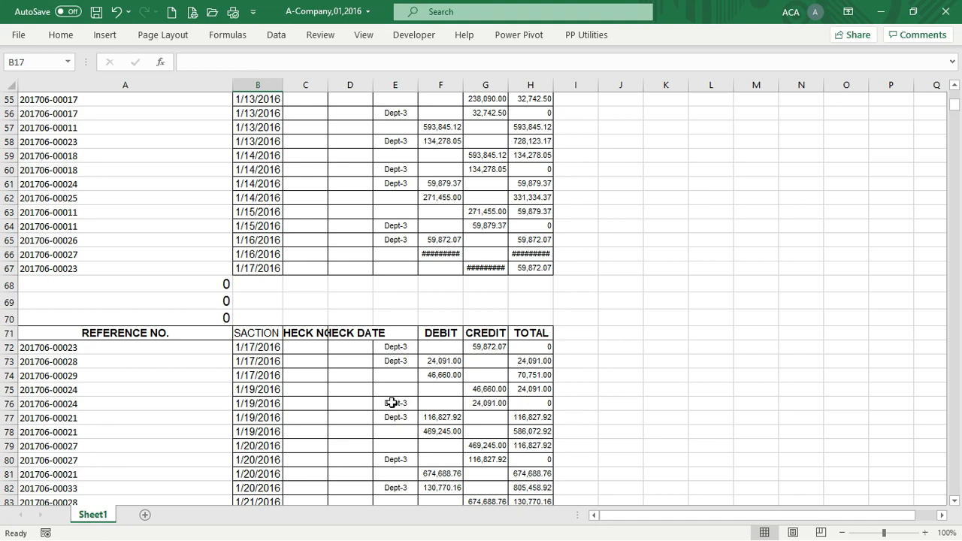
click(258, 286)
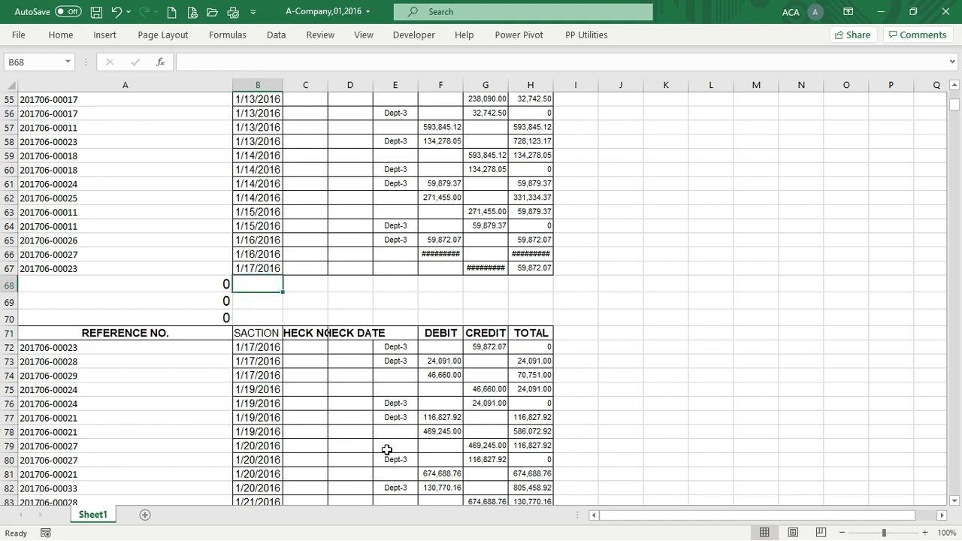
scroll(338, 418, down, 20)
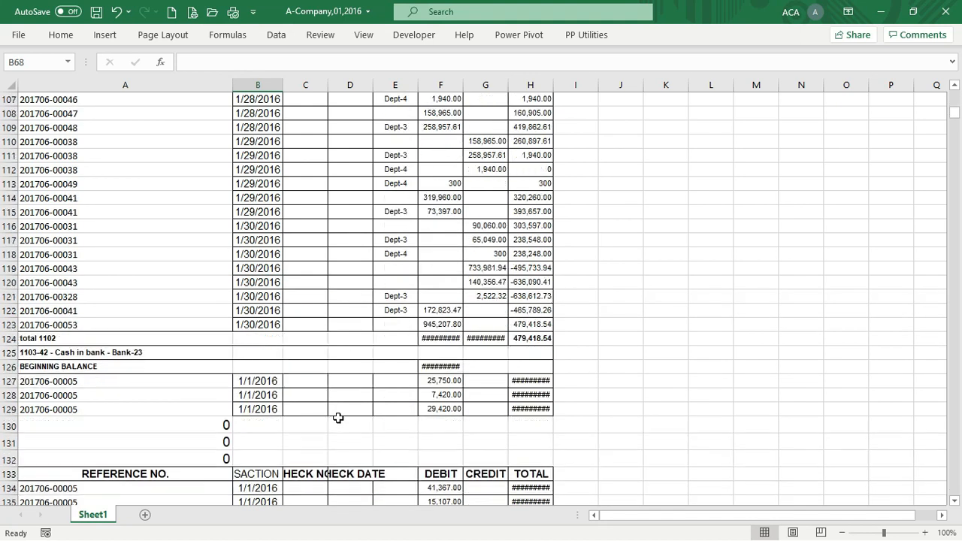
scroll(339, 418, down, 20)
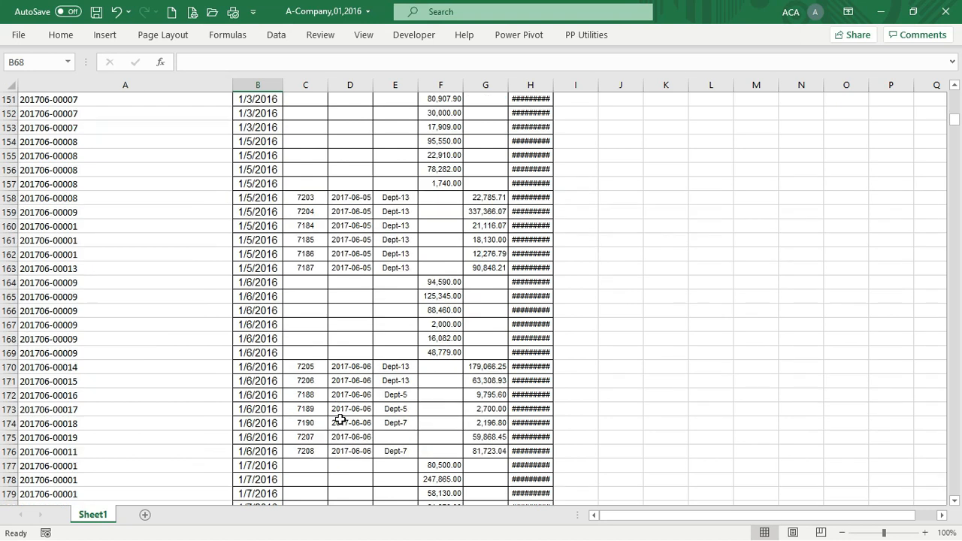
scroll(352, 419, down, 15)
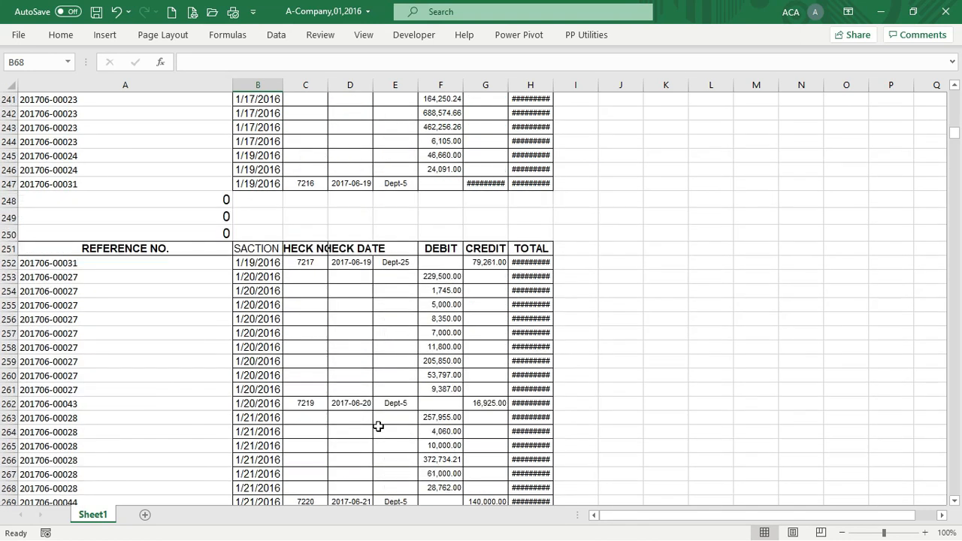
Jump to the ledger's end, checking the 8104-11 total and row 2583 balance, then close it
key(ctrl+End)
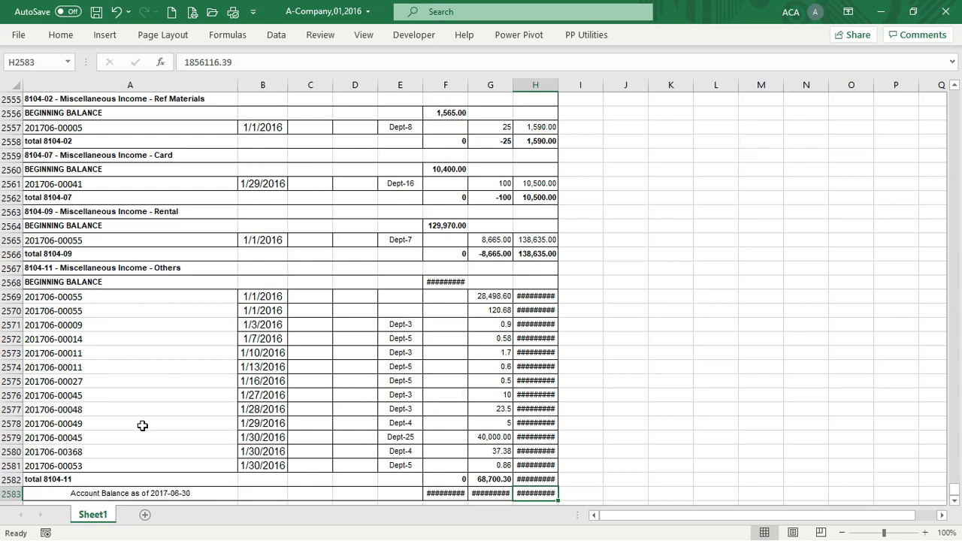
click(81, 281)
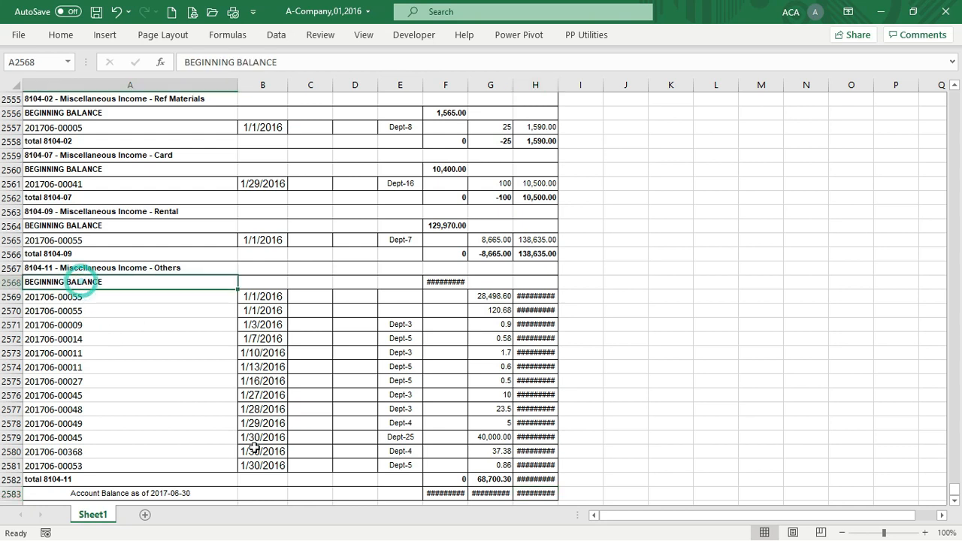
click(101, 493)
click(89, 480)
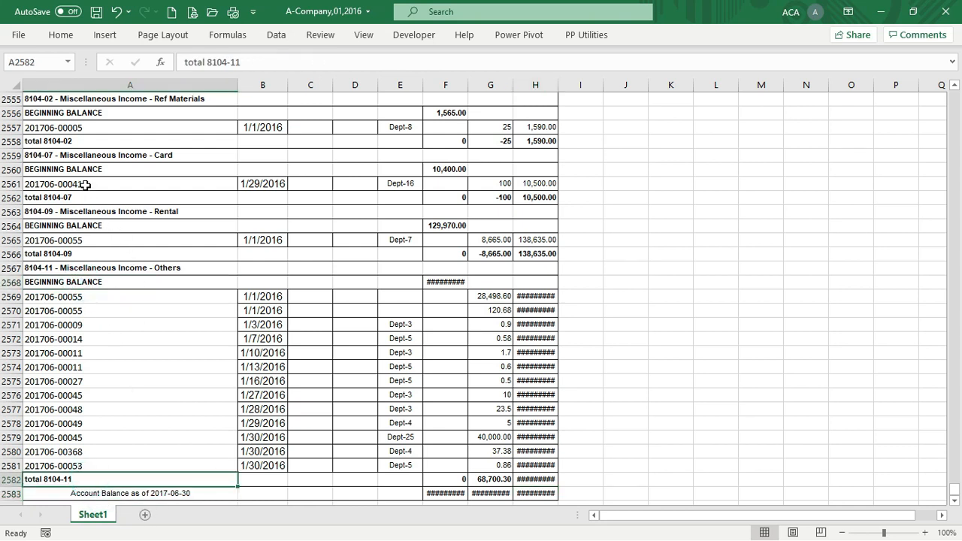
scroll(157, 256, up, 12)
scroll(158, 255, up, 20)
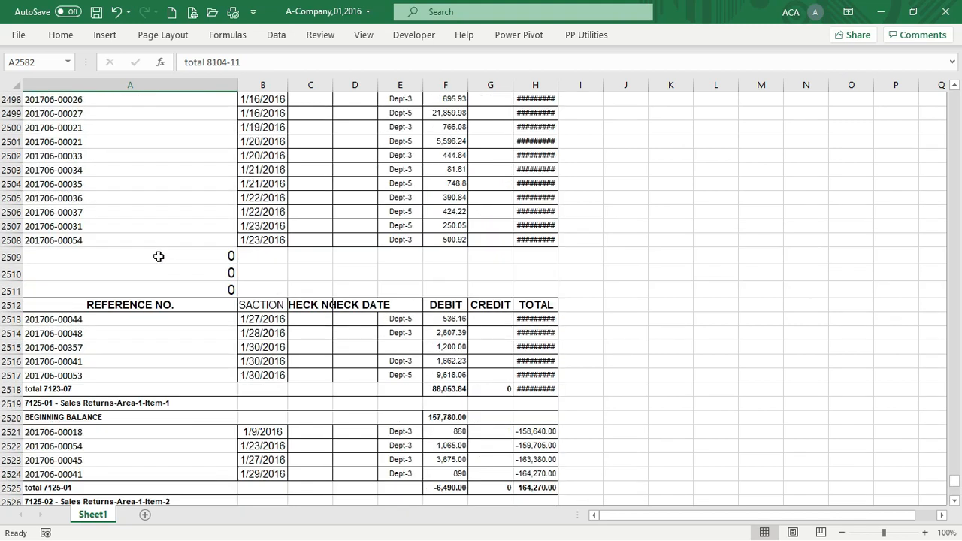
scroll(159, 255, up, 20)
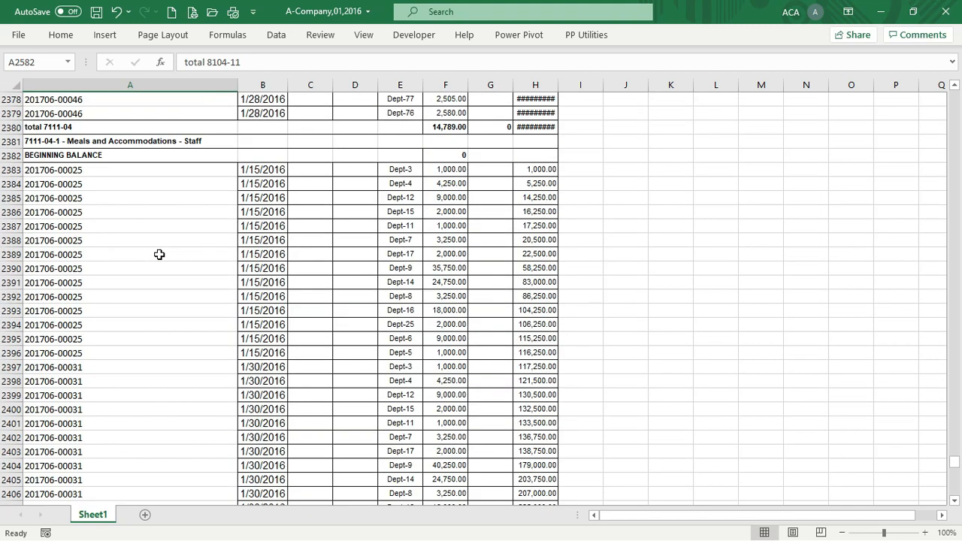
scroll(164, 245, up, 7)
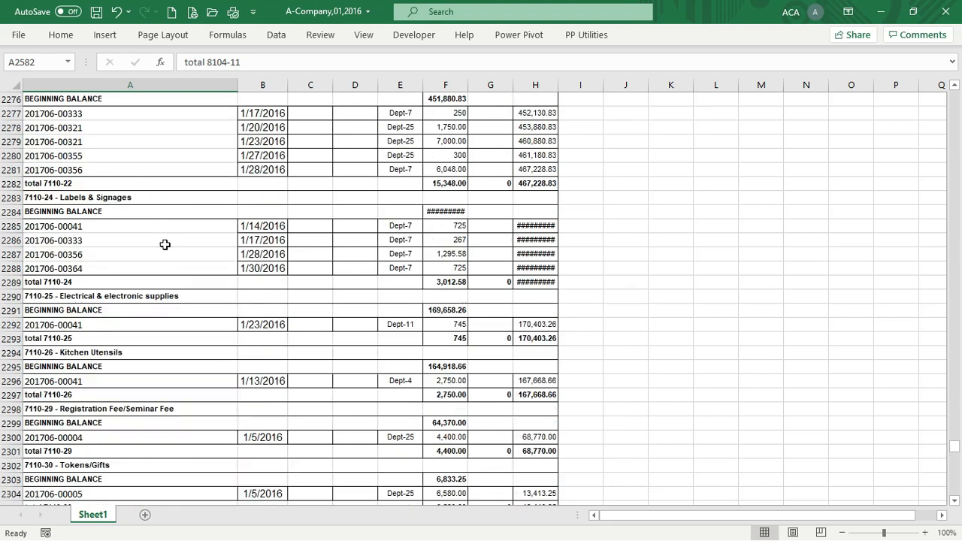
scroll(161, 232, up, 19)
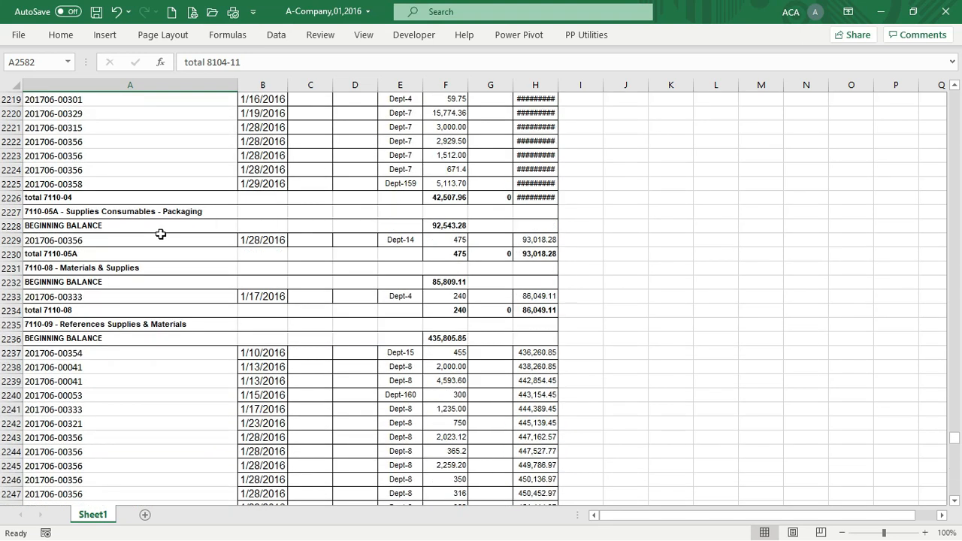
click(946, 11)
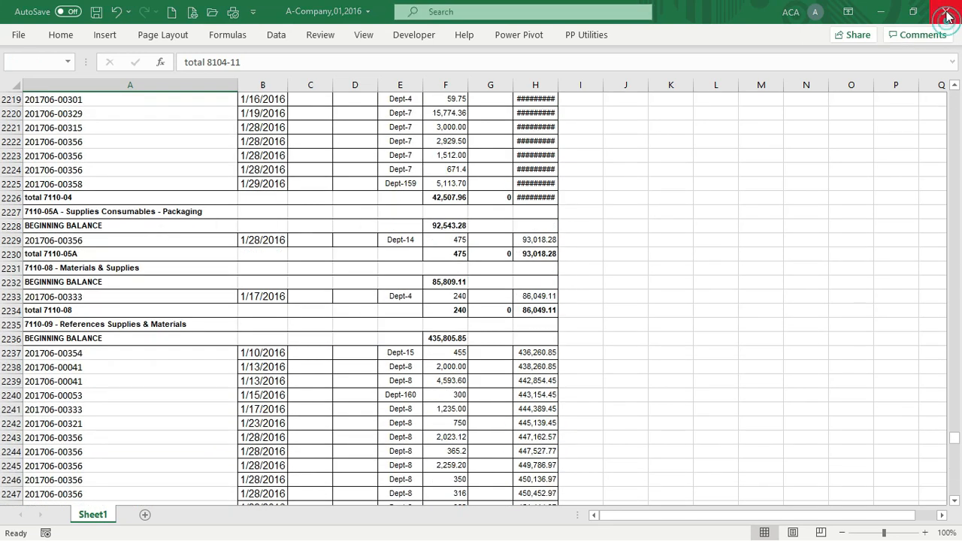
Answer the save prompt, then create a From Folder data source on the RawData folder
click(479, 296)
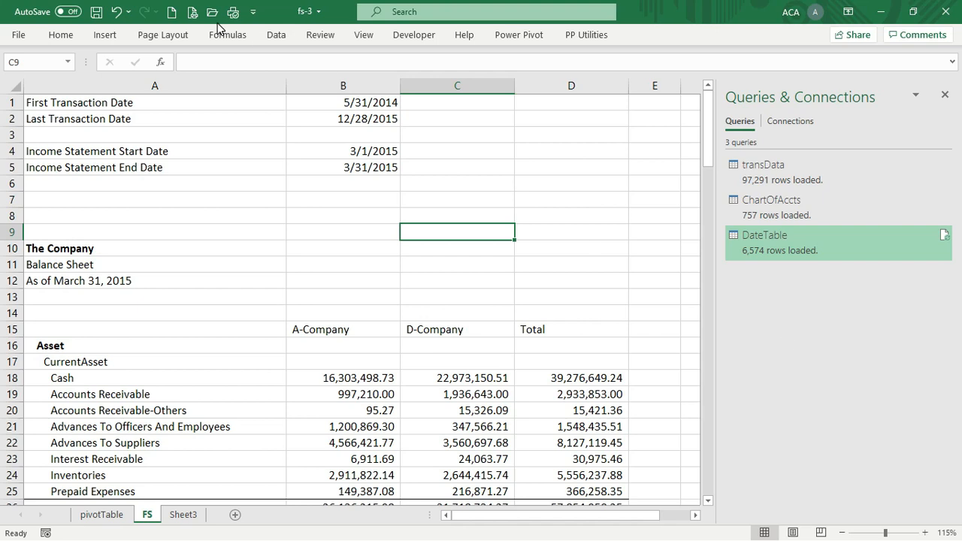
click(275, 36)
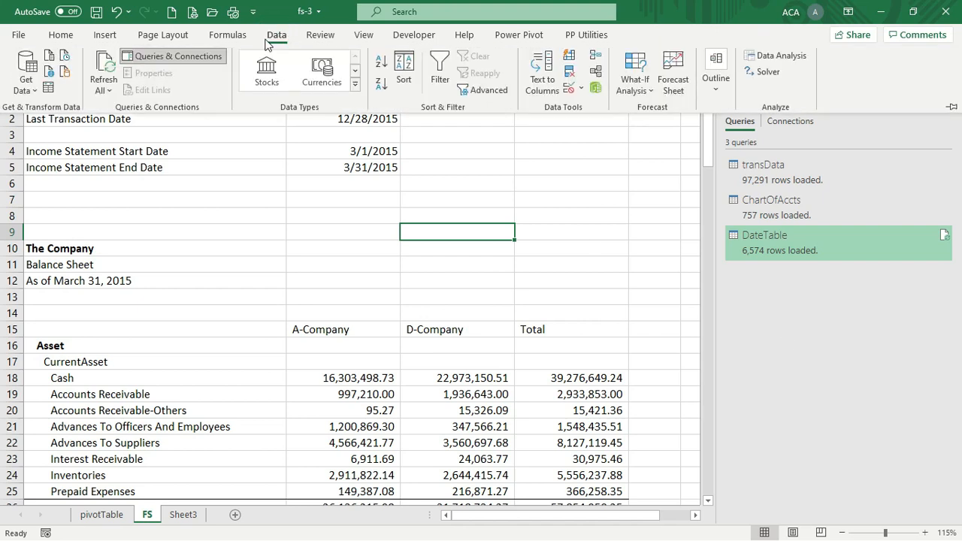
click(28, 86)
mouse_move(85, 120)
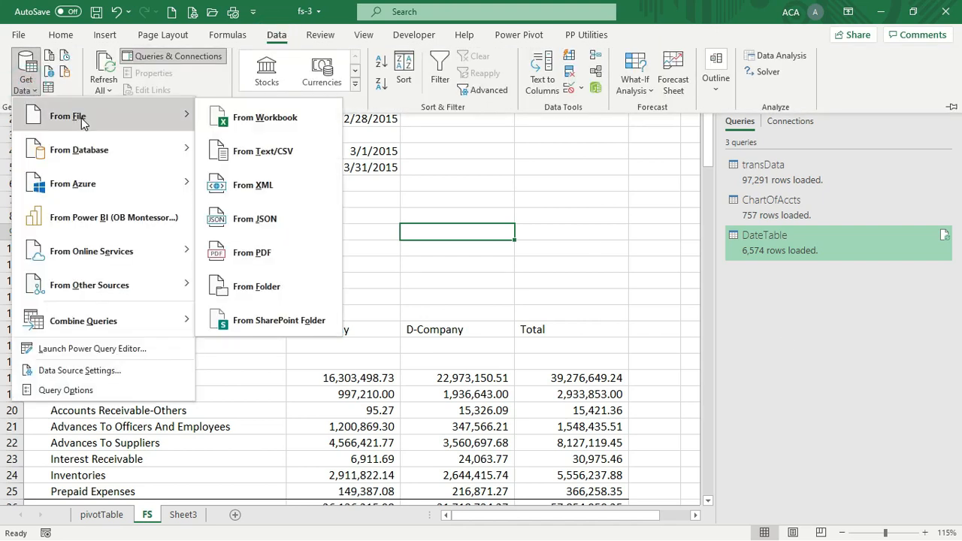
click(287, 294)
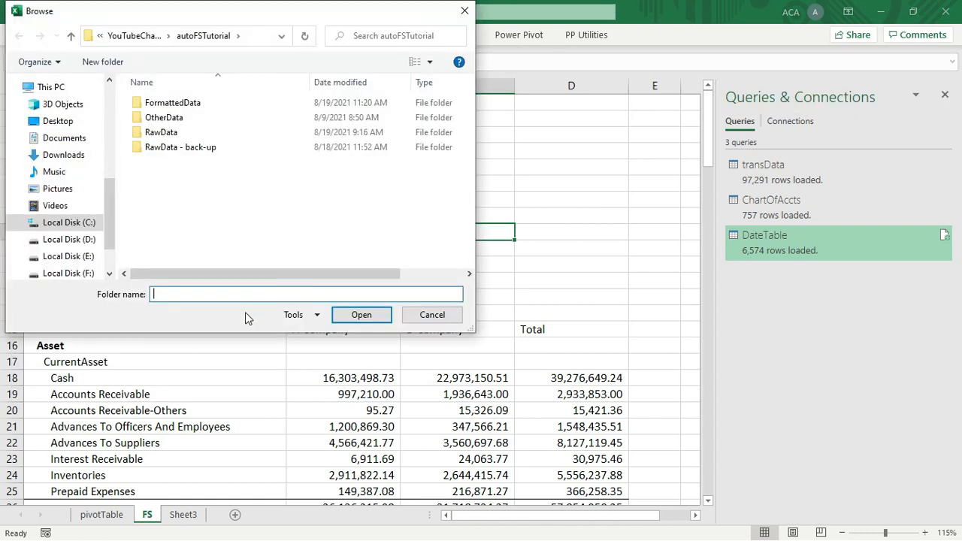
double_click(160, 135)
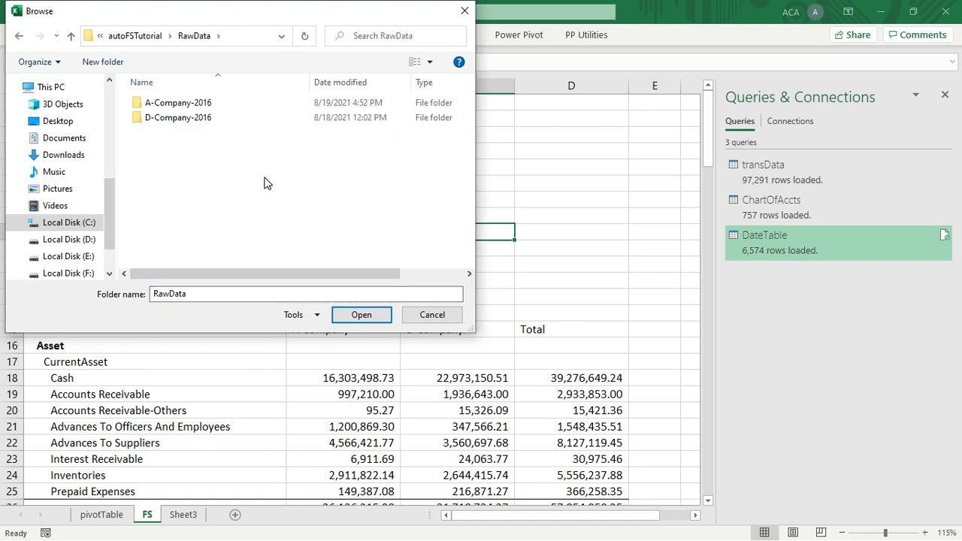
click(369, 315)
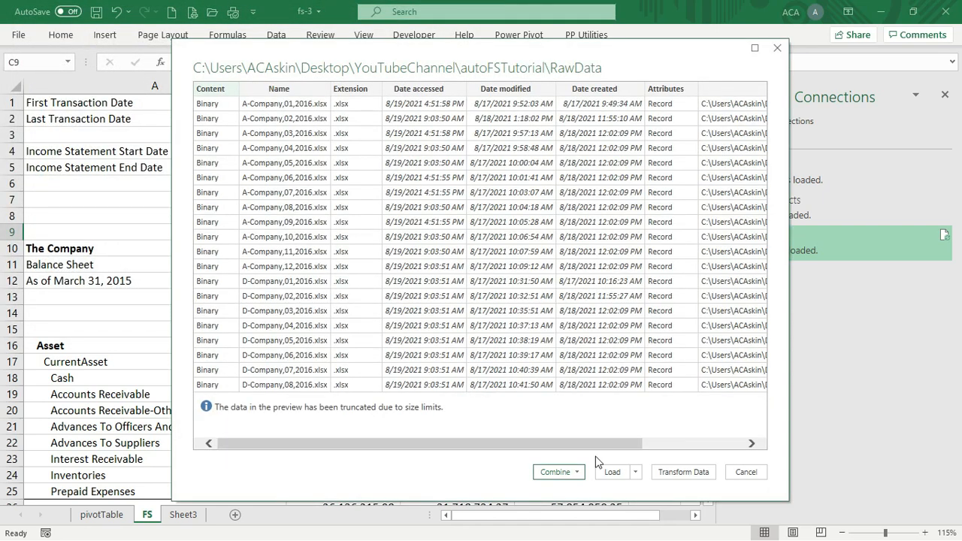
Transform the RawData file list and remove all columns except Content and Name
click(683, 472)
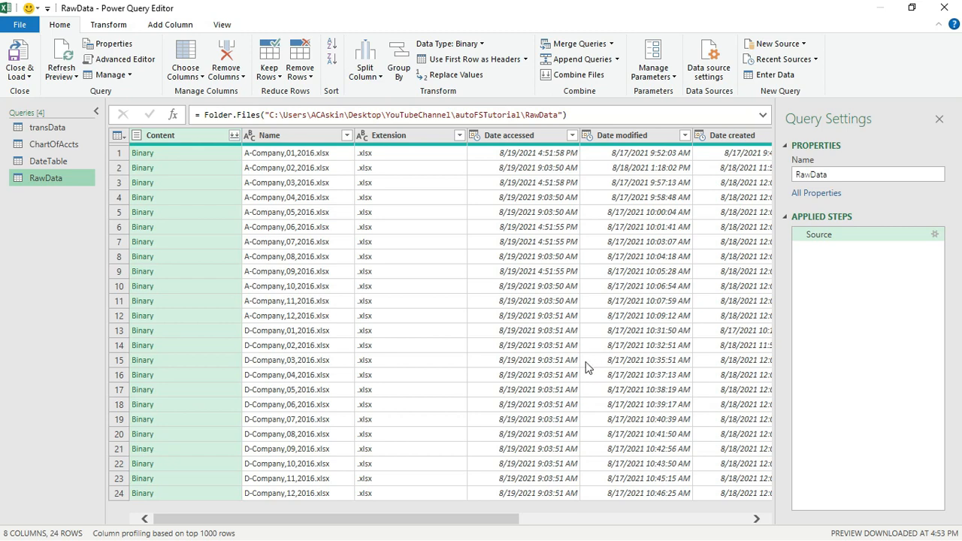
click(432, 390)
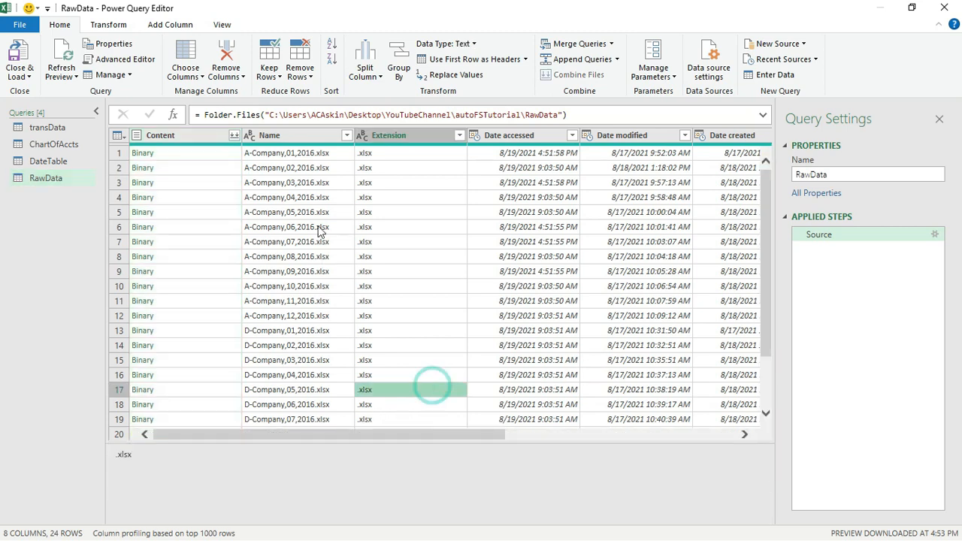
click(200, 136)
ctrl+click(293, 134)
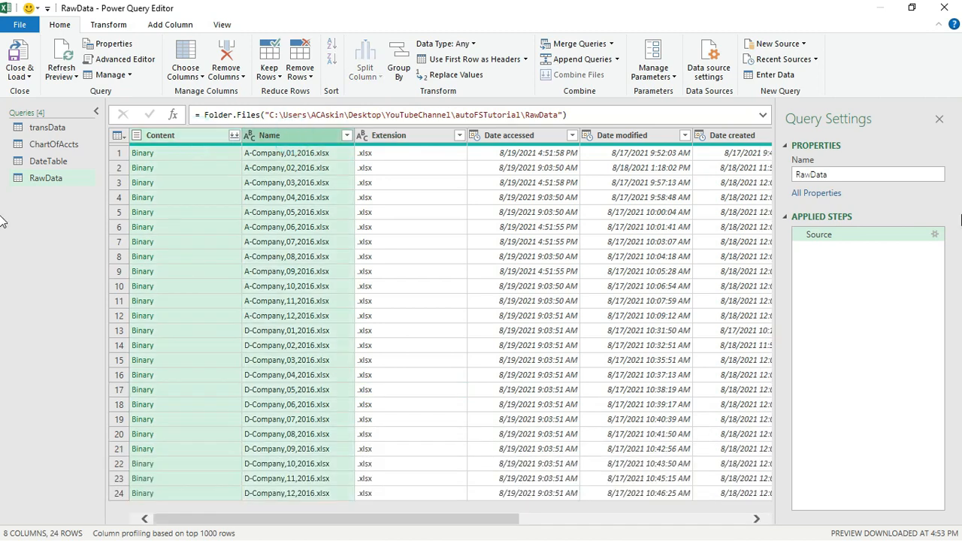
right_click(289, 136)
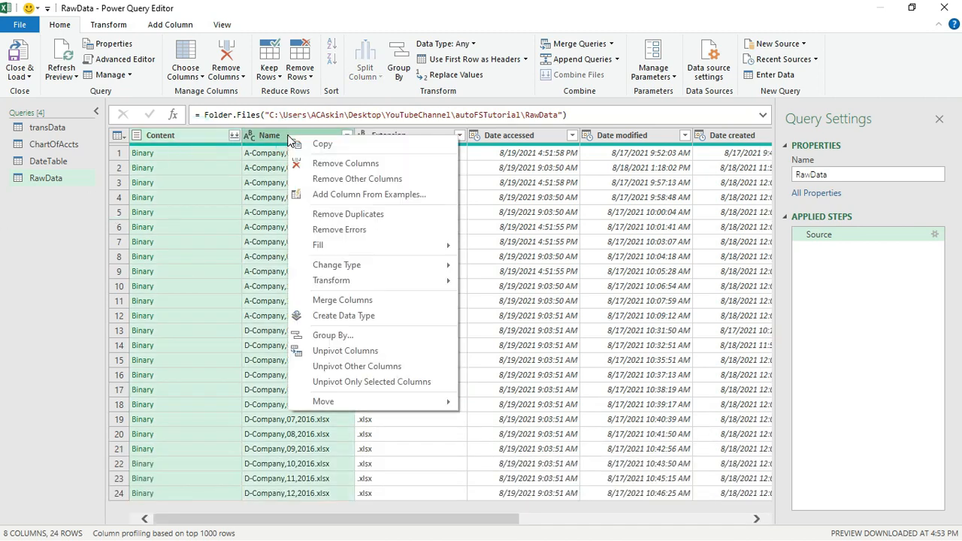
click(331, 179)
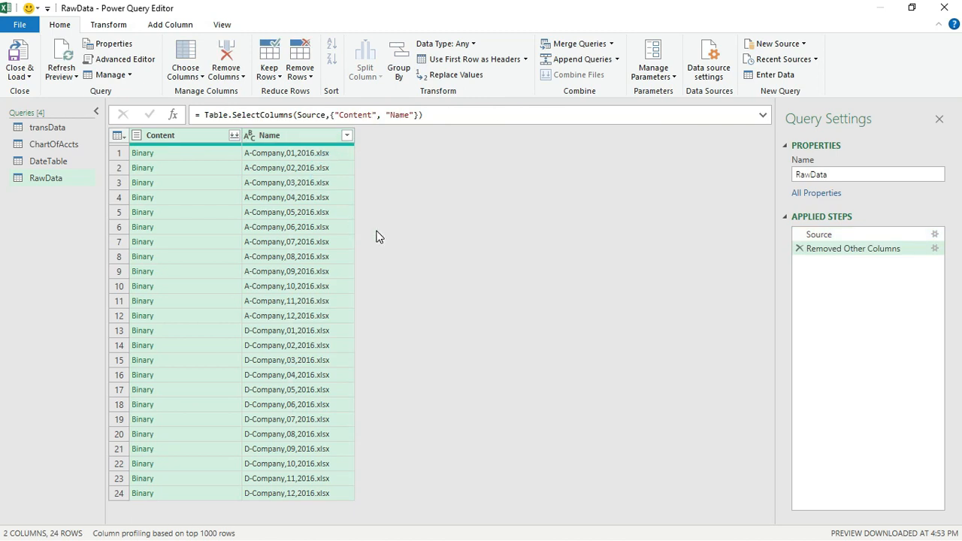
click(302, 136)
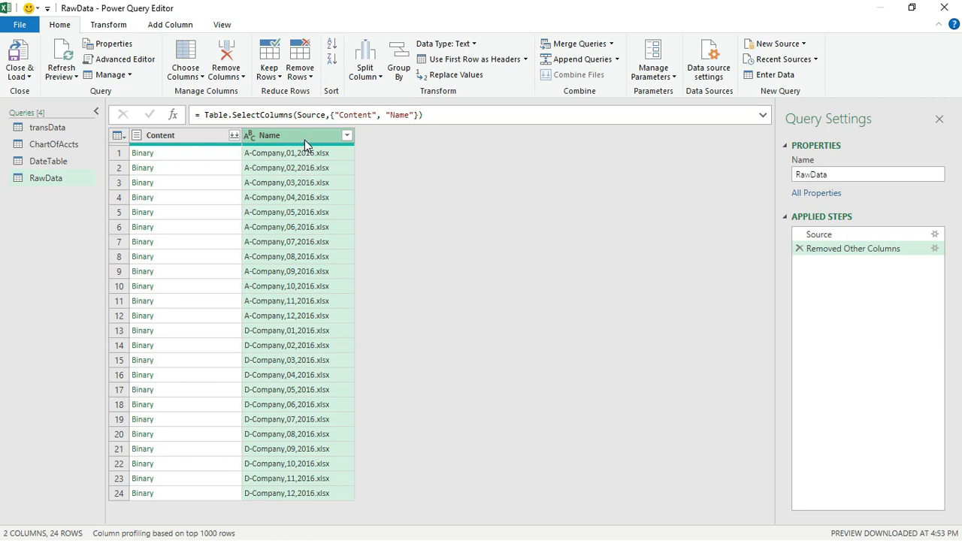
Split Name at the left-most comma and remove Name.2, keeping the company name in Name.1
click(365, 71)
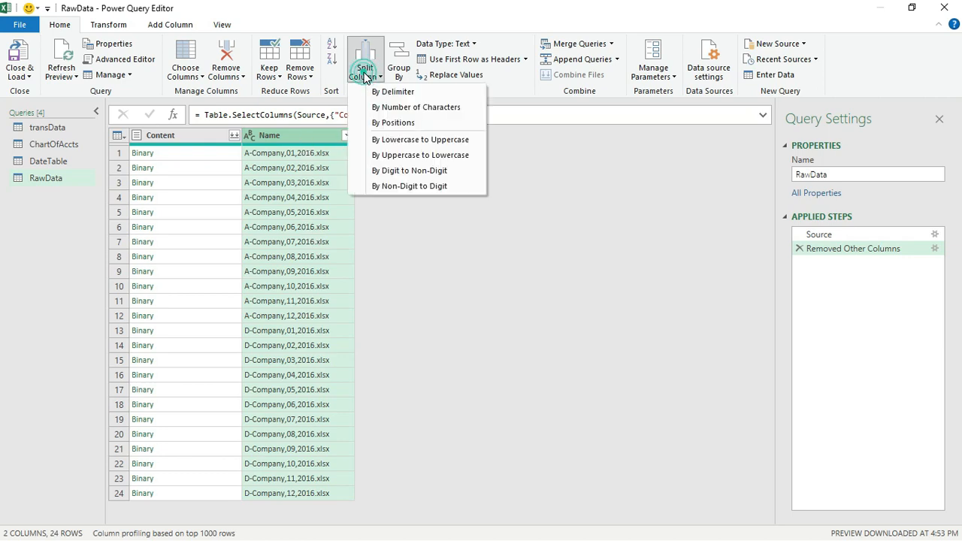
click(406, 92)
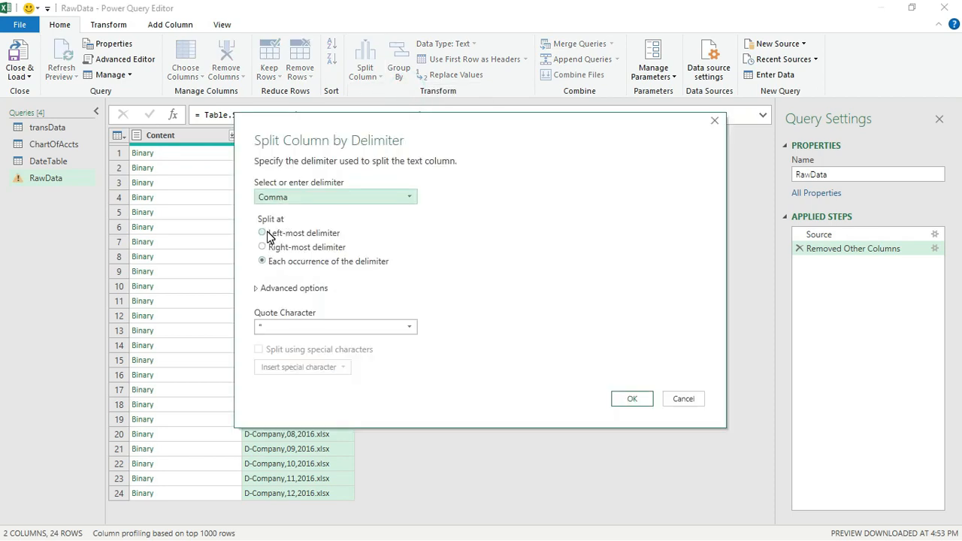
click(267, 234)
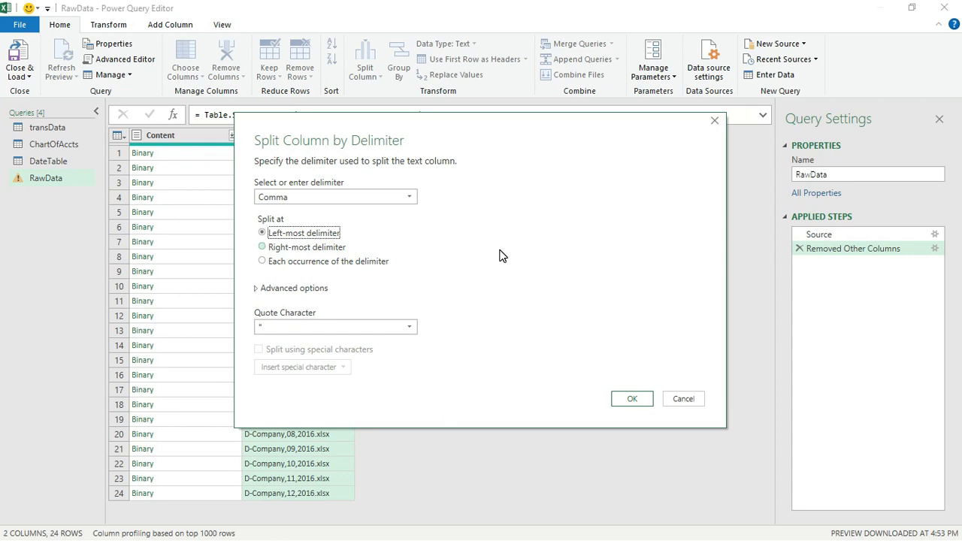
click(631, 401)
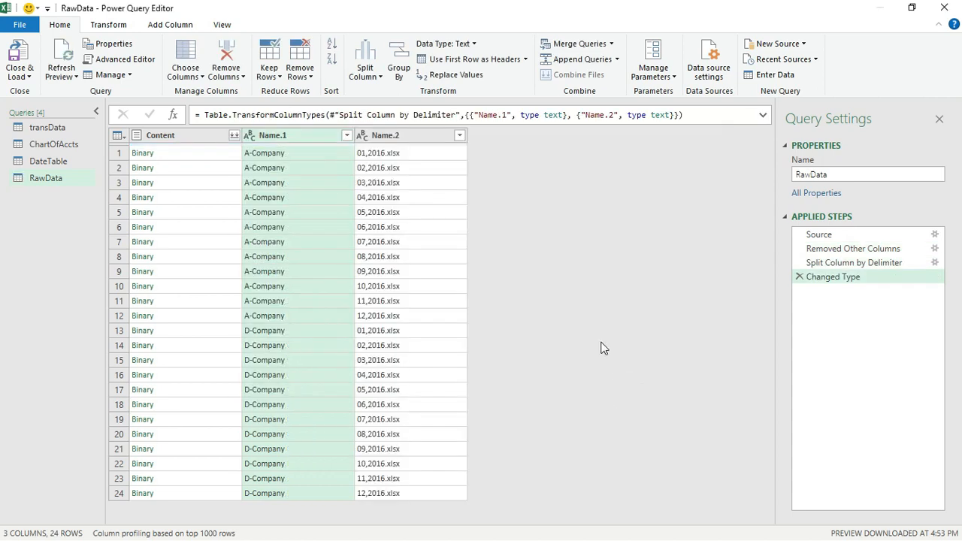
click(413, 135)
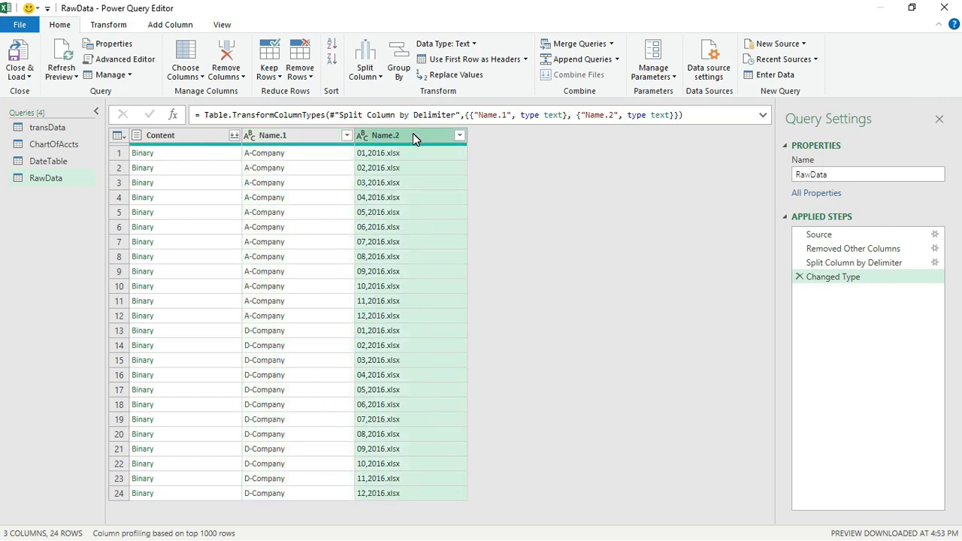
right_click(412, 133)
click(443, 166)
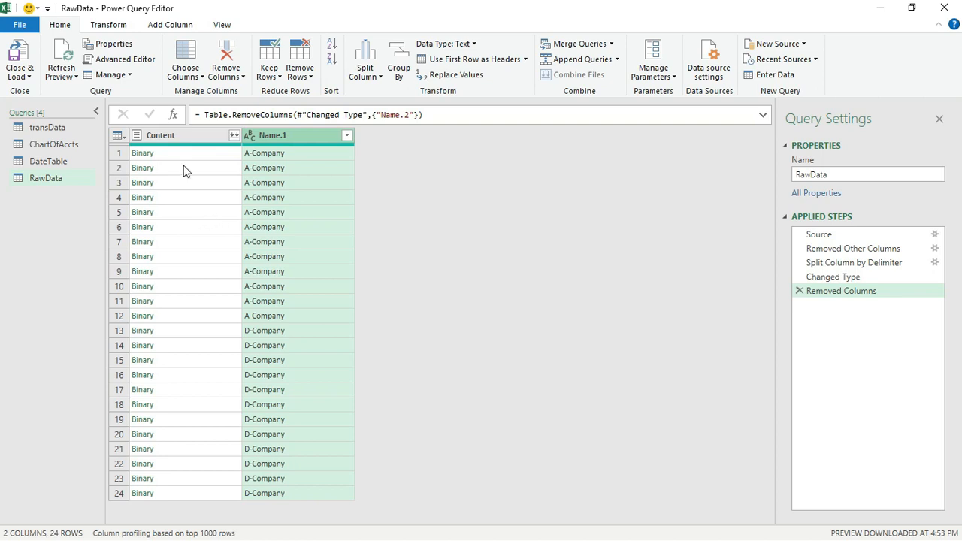
click(181, 25)
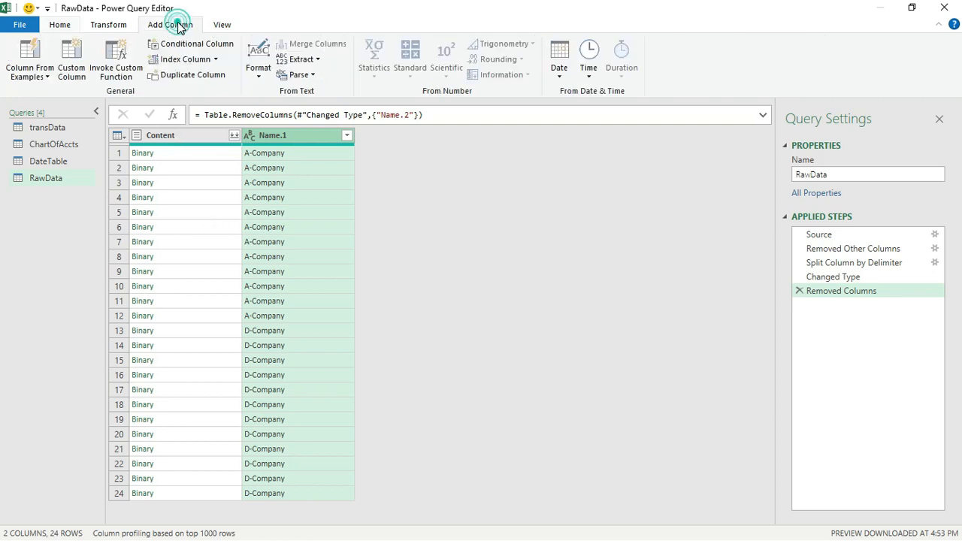
Add a Custom column with the formula = Excel.Workbook([Content])
click(69, 74)
click(314, 237)
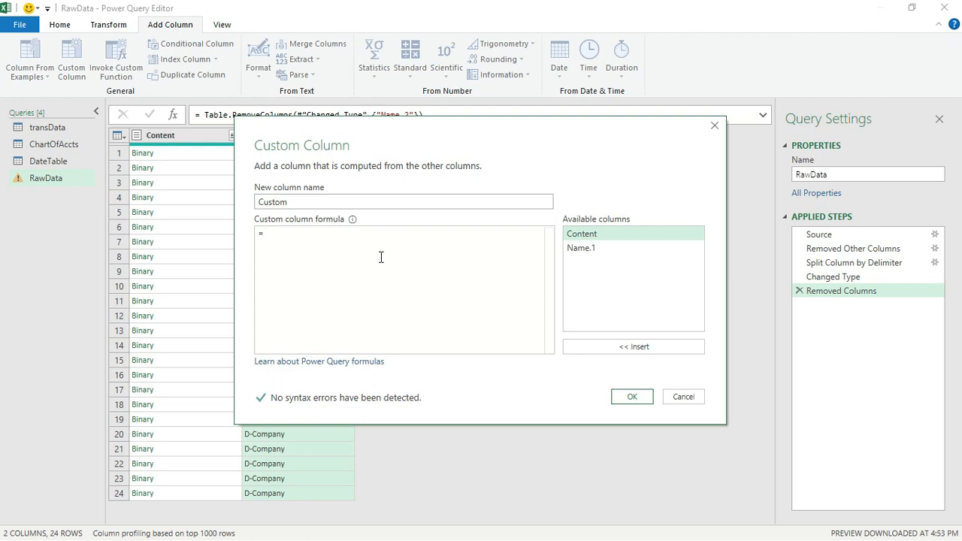
text(x)
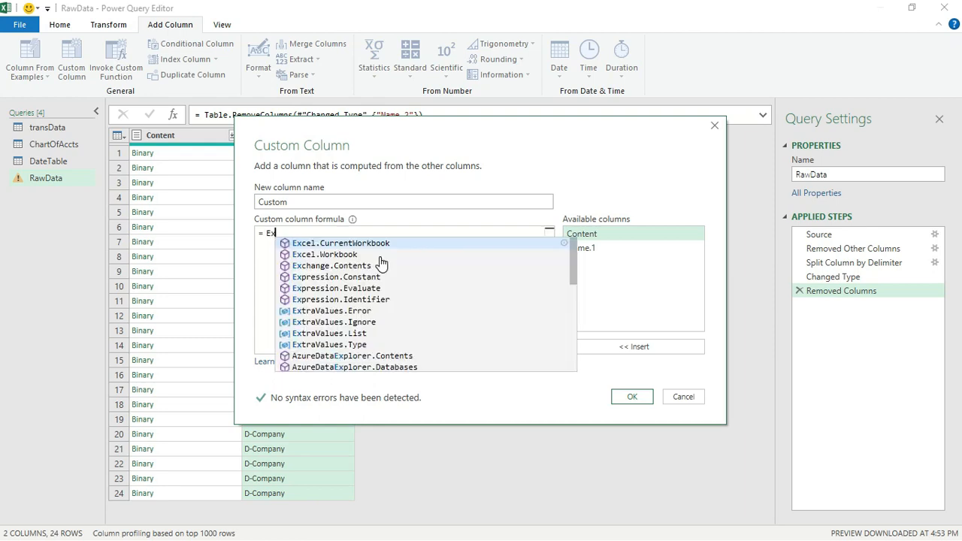
text(cel)
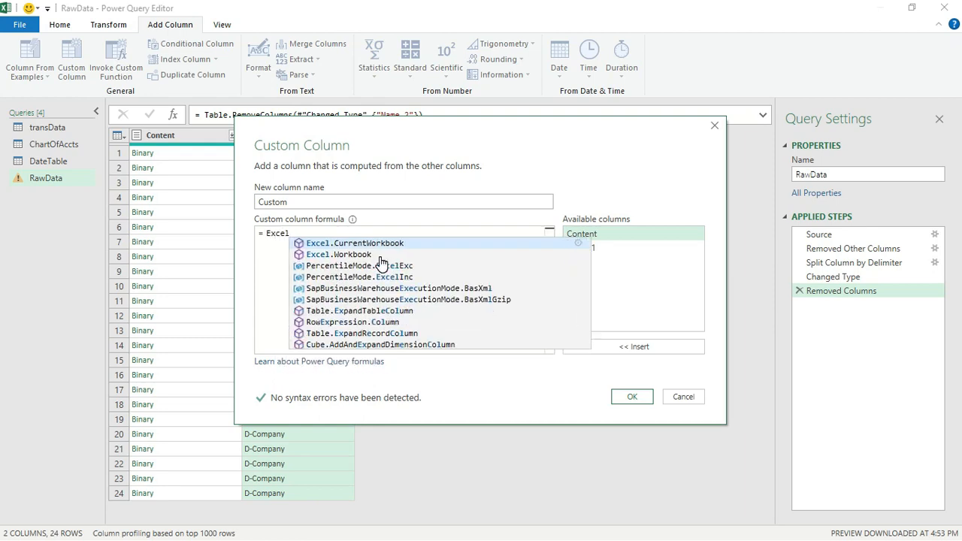
click(372, 256)
text(()
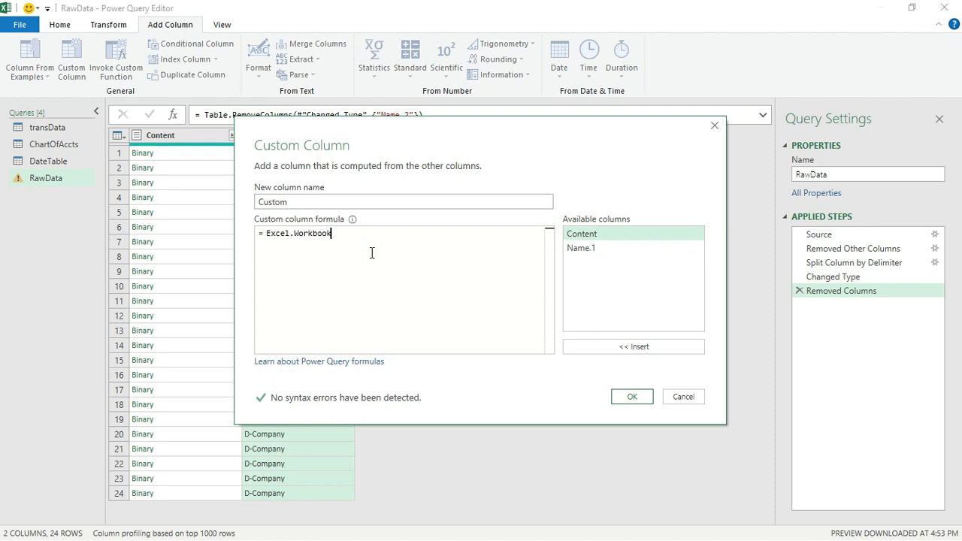
double_click(601, 236)
text())
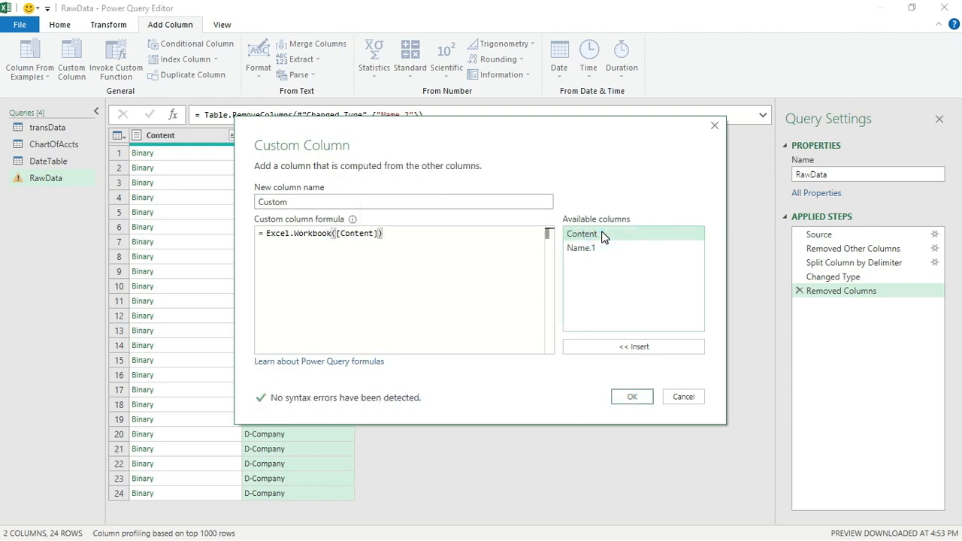
click(628, 397)
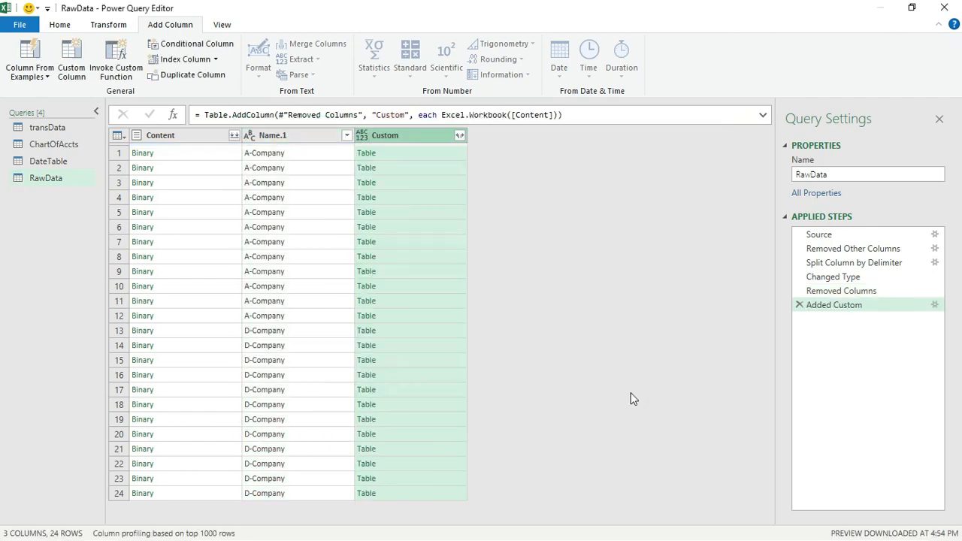
click(191, 143)
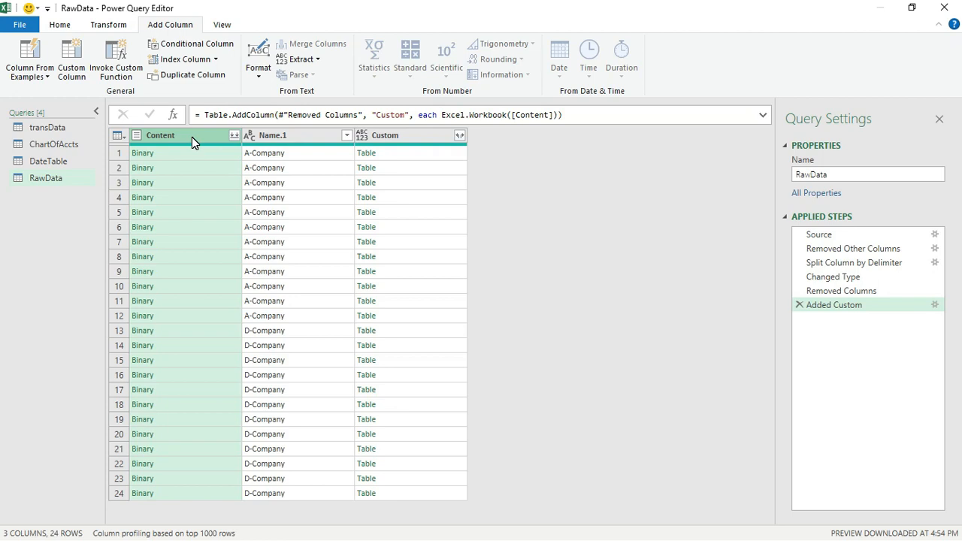
Remove the Content column, expand Custom to Data only without prefix, then expand Data into columns
right_click(192, 137)
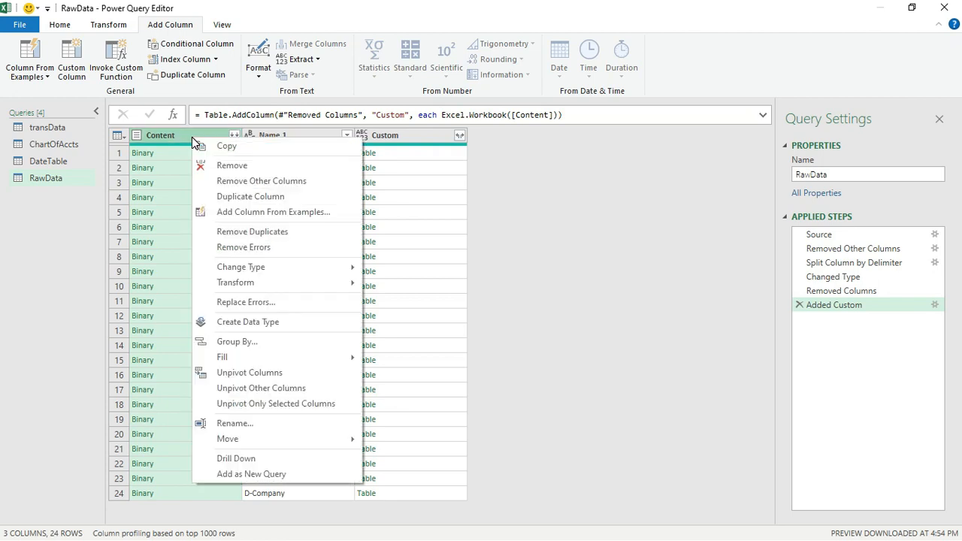
click(226, 166)
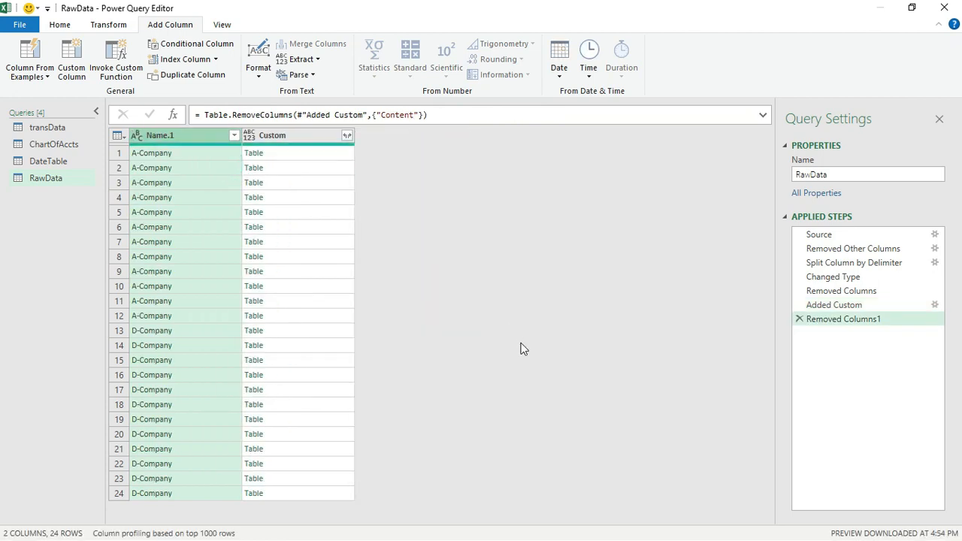
click(347, 136)
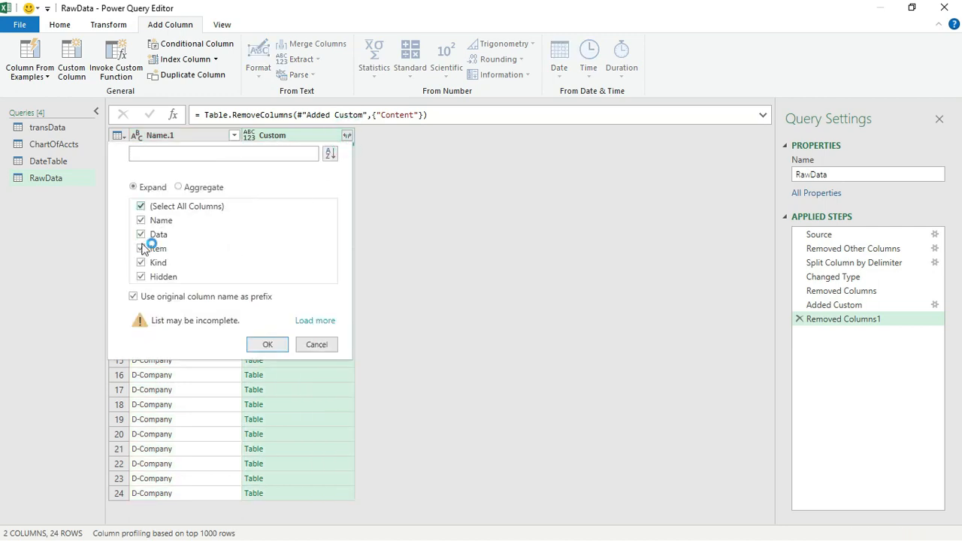
click(134, 297)
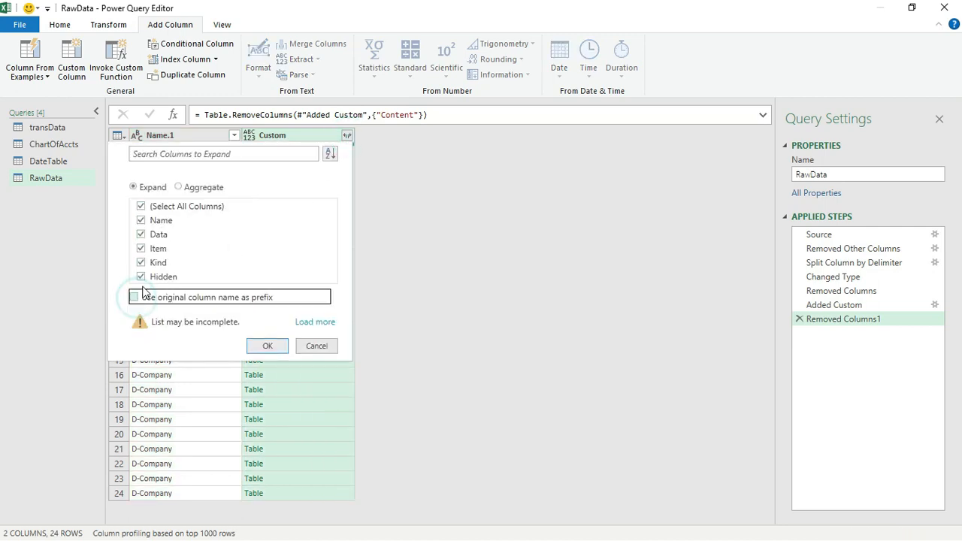
click(139, 207)
click(141, 234)
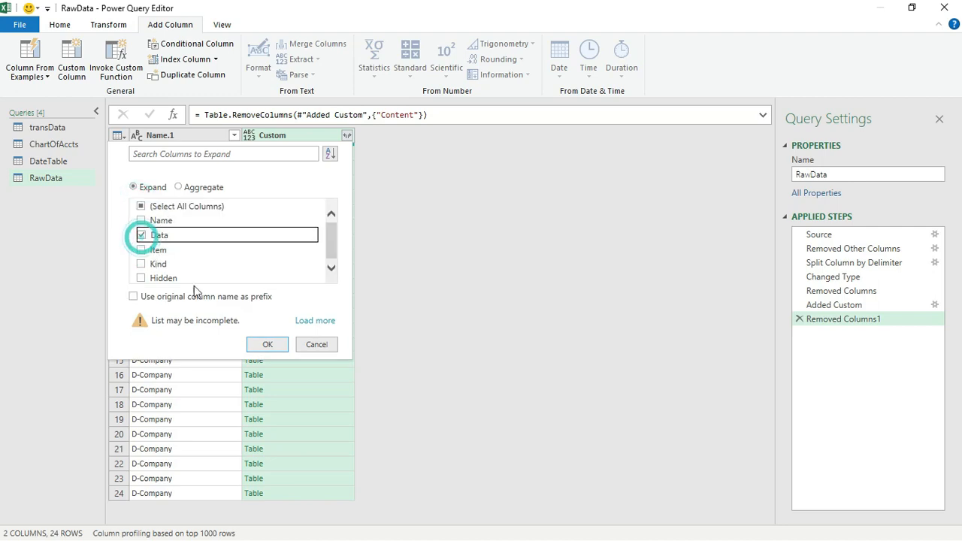
click(268, 346)
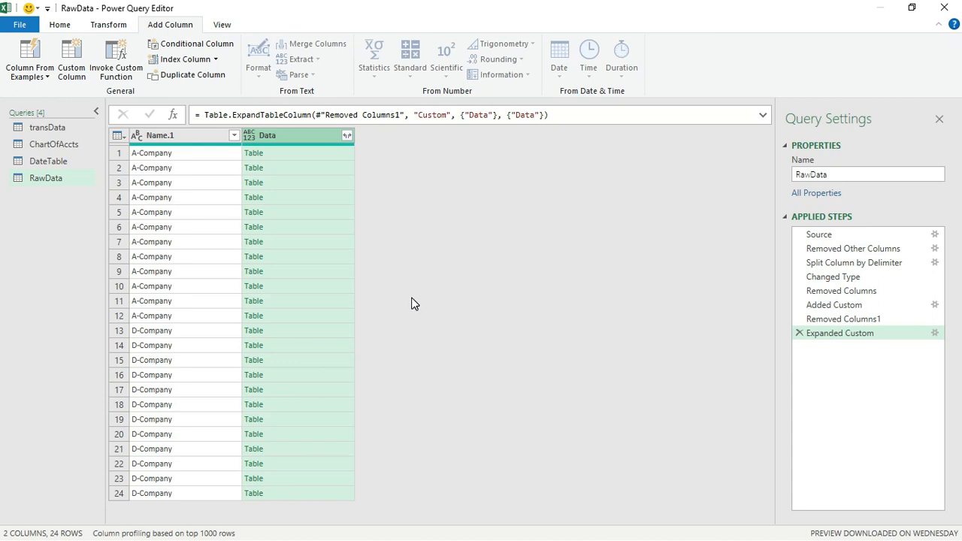
click(347, 136)
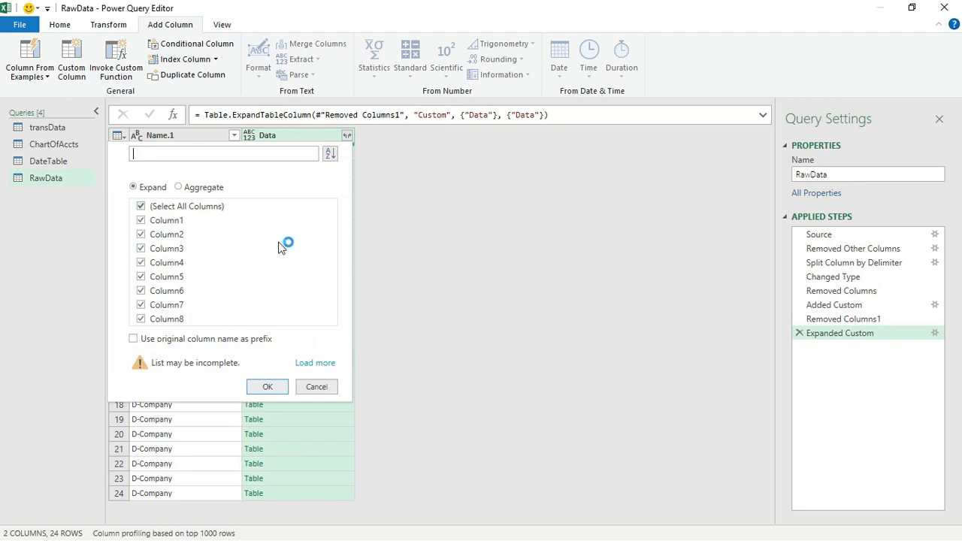
click(269, 388)
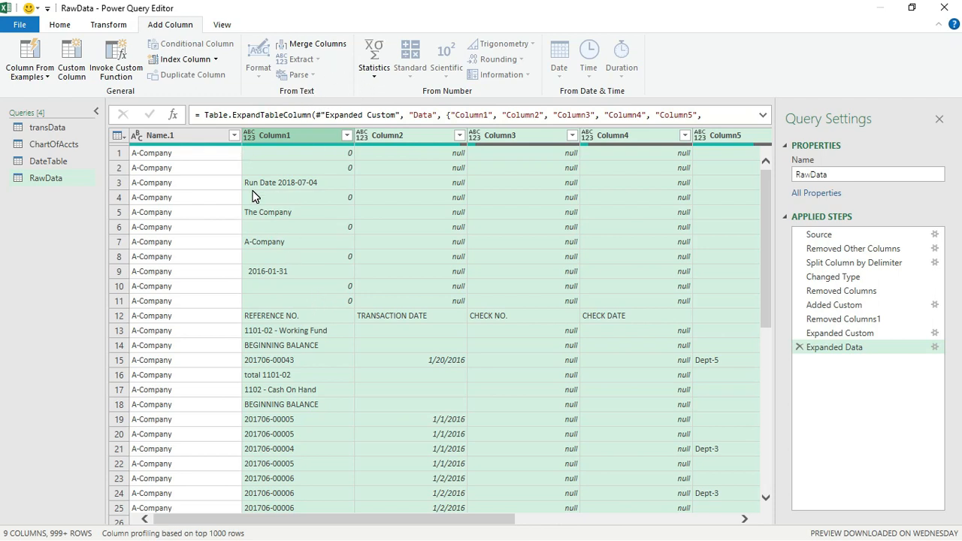
Remove the top 11 rows of the RawData query
click(64, 25)
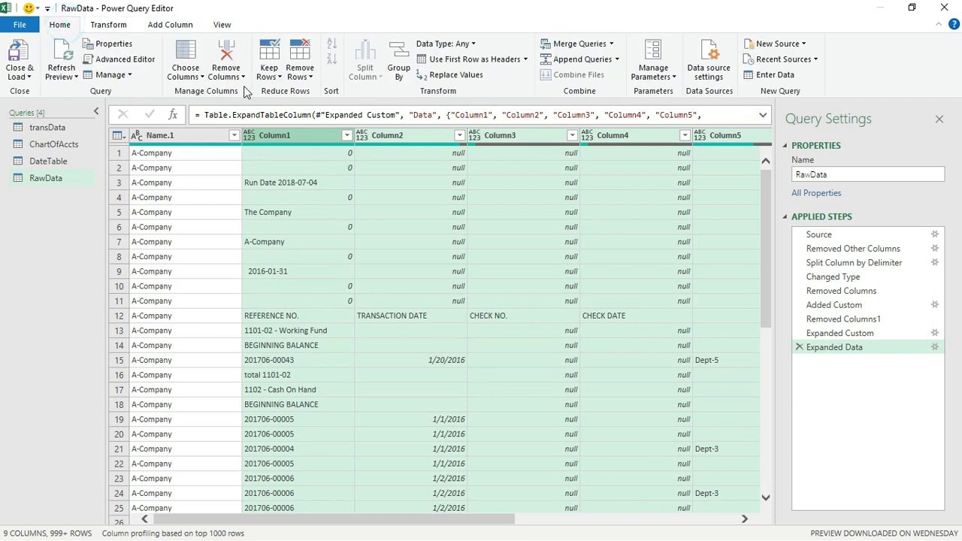
click(299, 75)
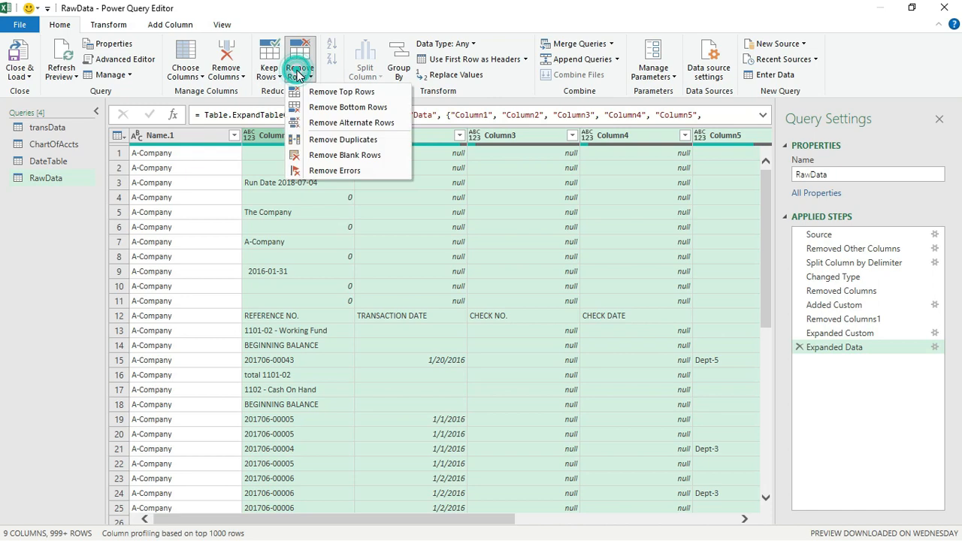
click(348, 96)
text(11)
click(635, 320)
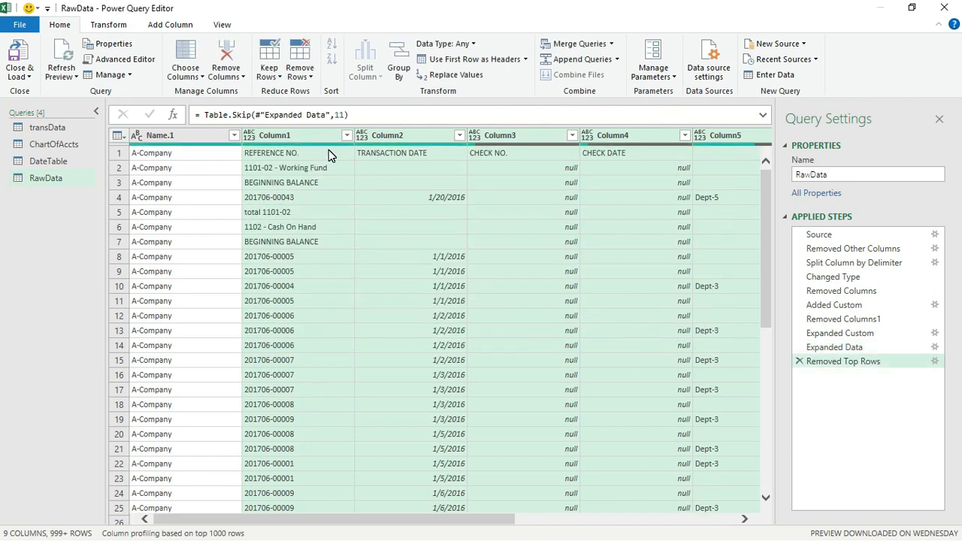
Promote the first row to headers and uncheck 0 in the REFERENCE NO. filter
click(481, 62)
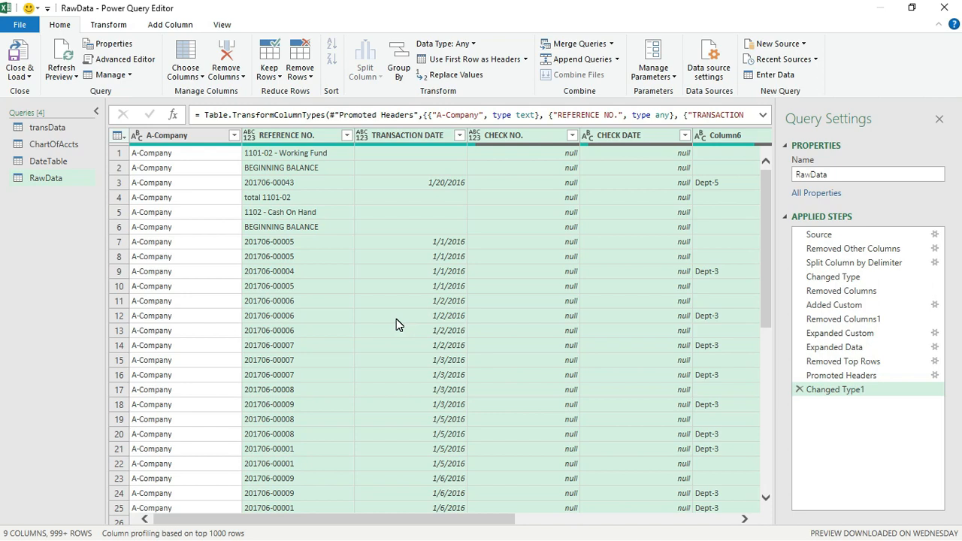
click(347, 136)
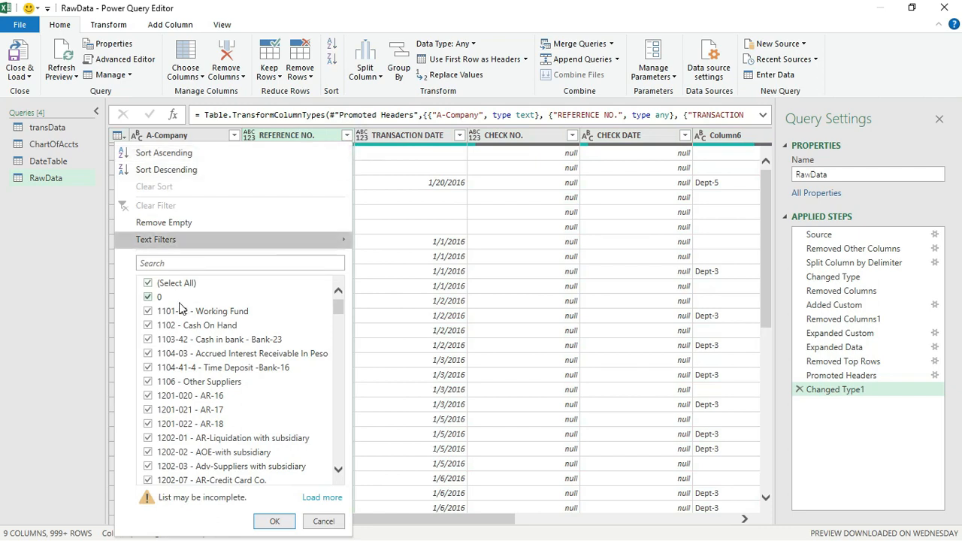
click(150, 299)
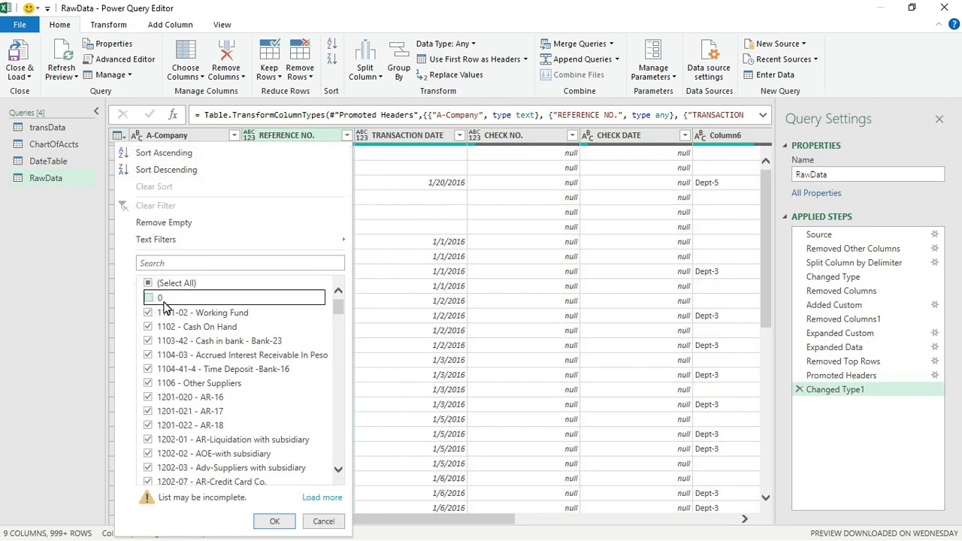
click(278, 520)
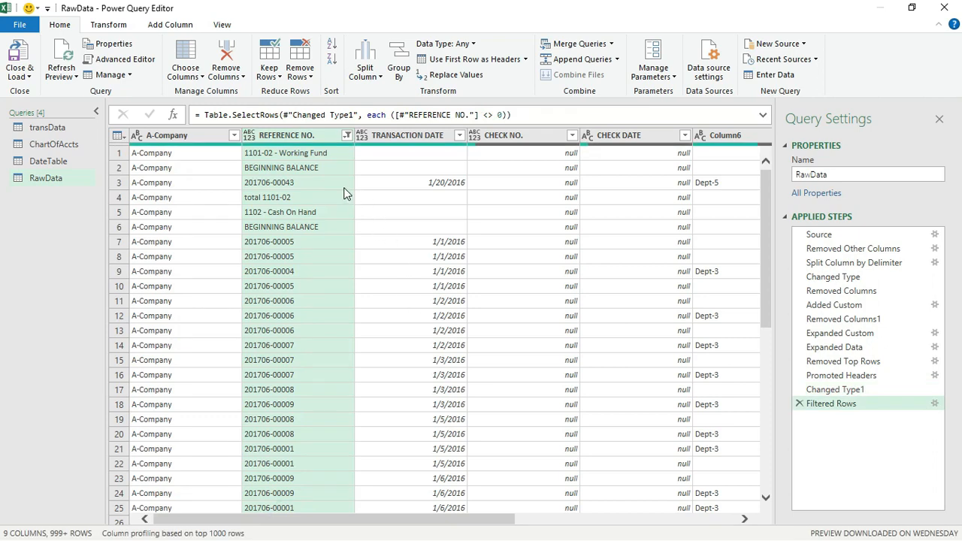
Filter REFERENCE NO. to exclude values beginning with 'REFERENCE'
click(347, 135)
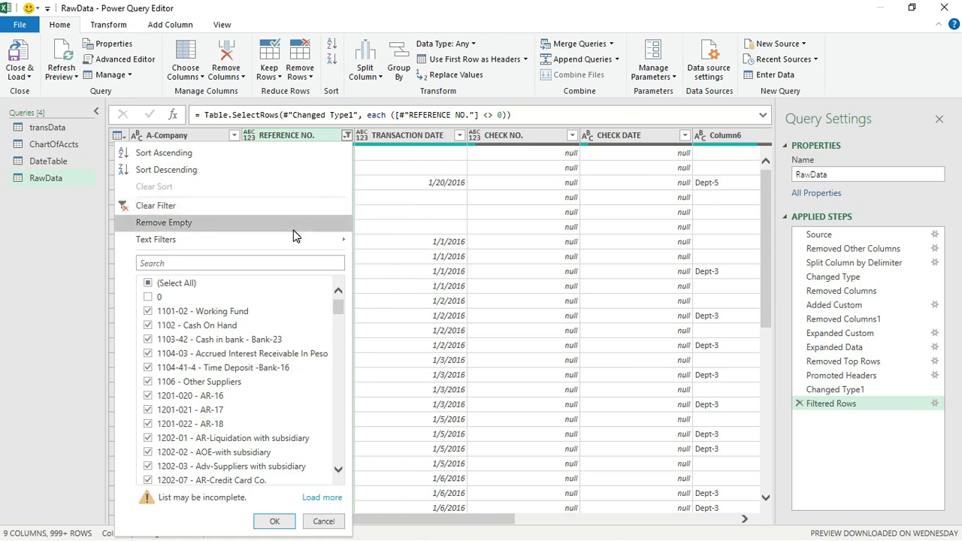
mouse_move(315, 245)
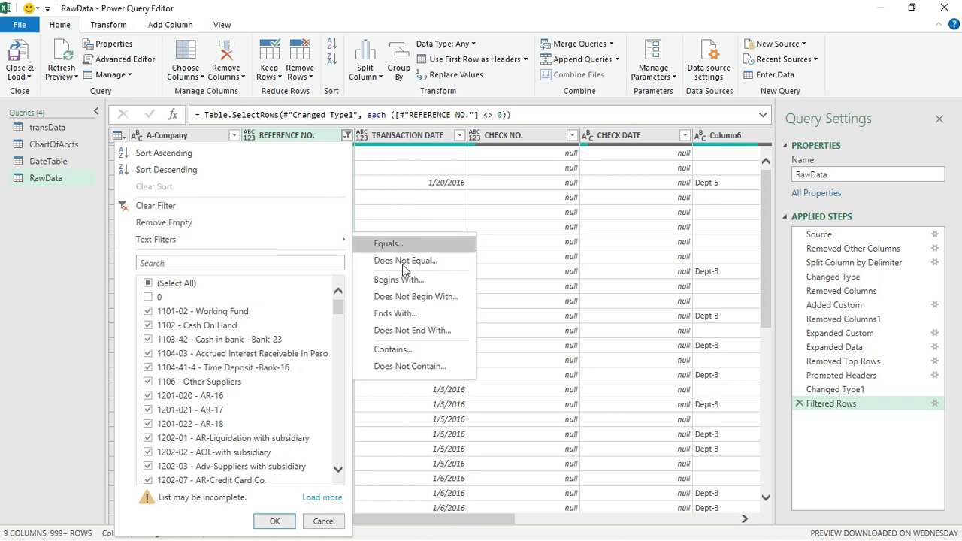
click(410, 297)
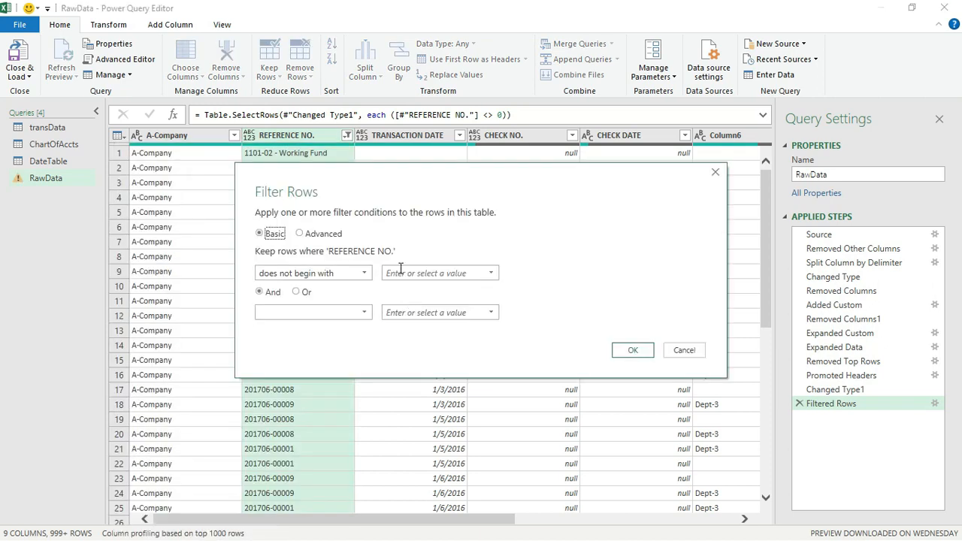
click(421, 272)
text(REFERENCE)
click(632, 352)
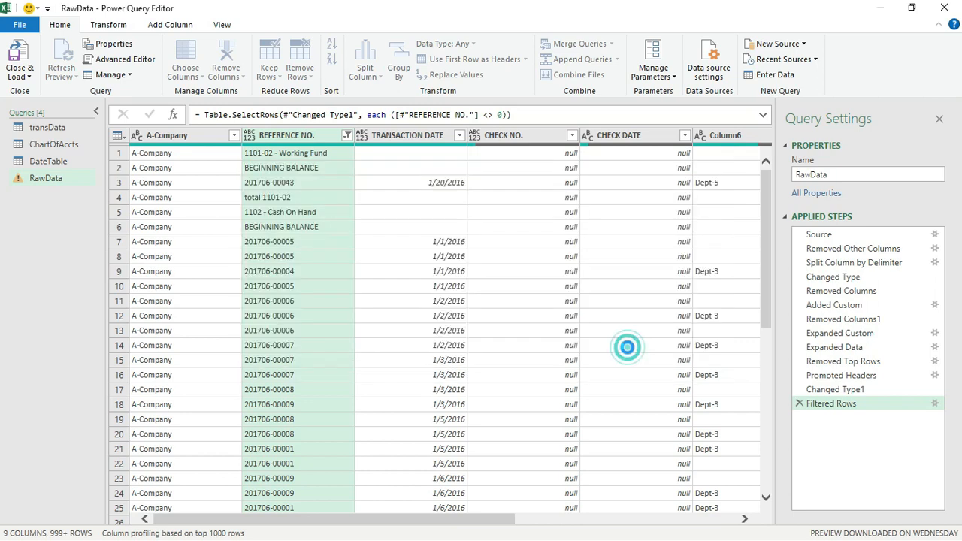
Add another filter excluding REFERENCE NO. values beginning with 'BEGINNING'
click(346, 136)
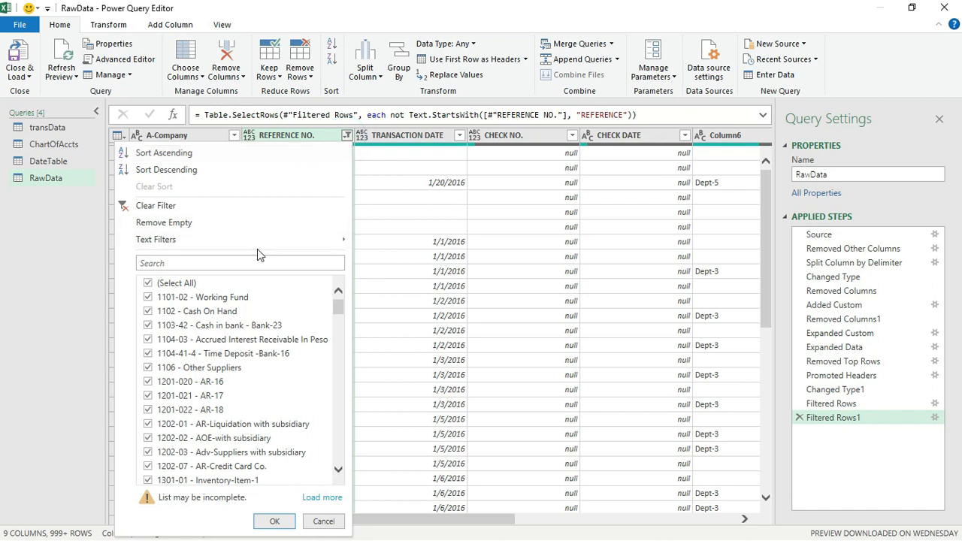
mouse_move(245, 242)
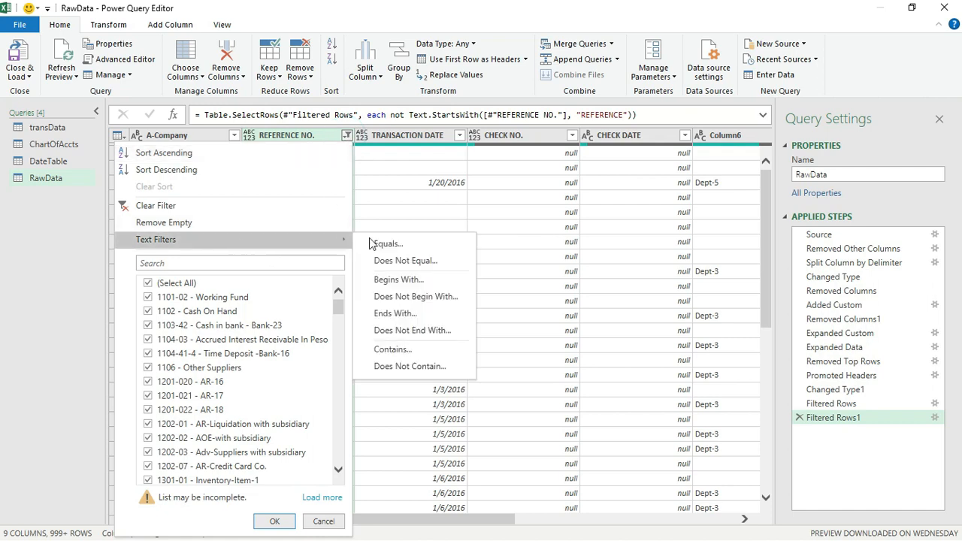
click(416, 296)
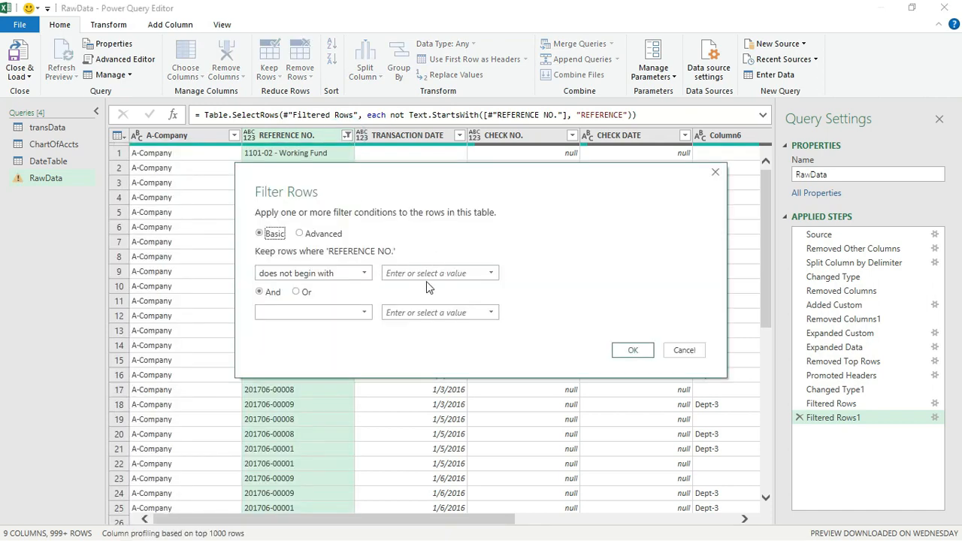
click(429, 273)
drag(330, 166, 444, 174)
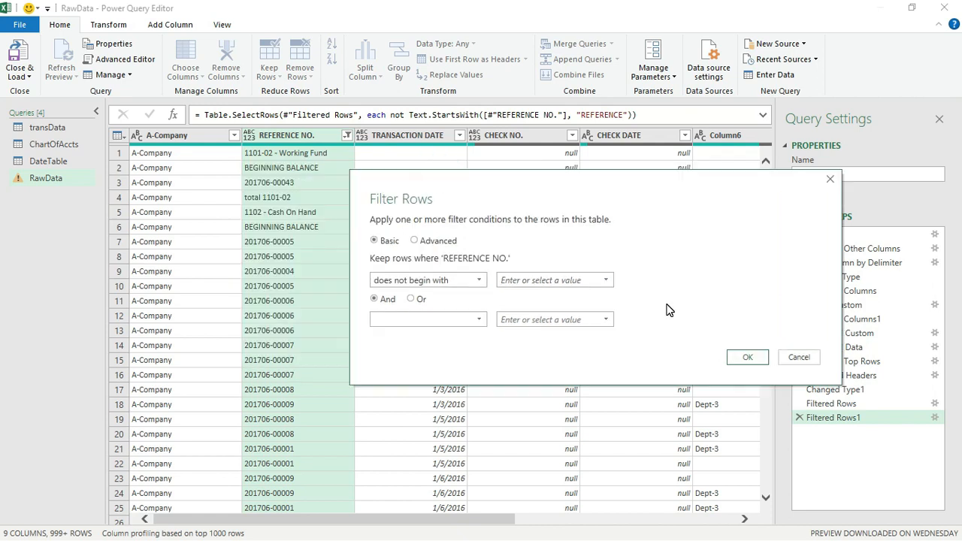
click(556, 275)
text(BEGINNING)
click(747, 357)
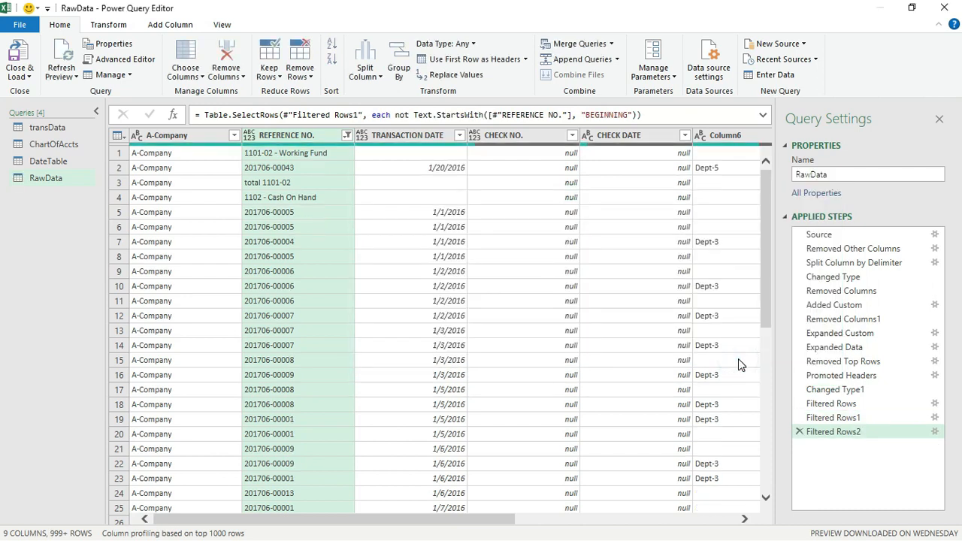
Filter REFERENCE NO. to exclude values beginning with 'total'
click(347, 135)
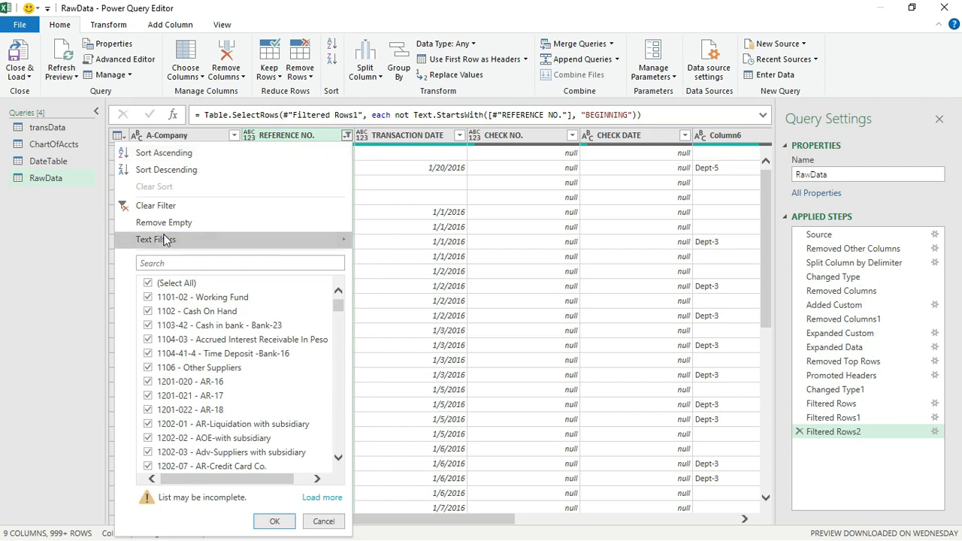
mouse_move(167, 240)
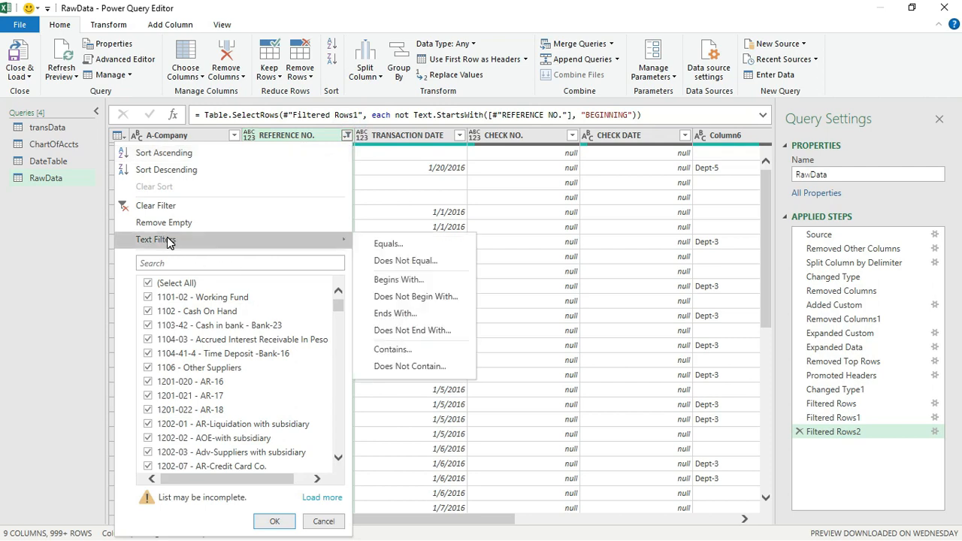
click(420, 298)
click(398, 277)
text(total)
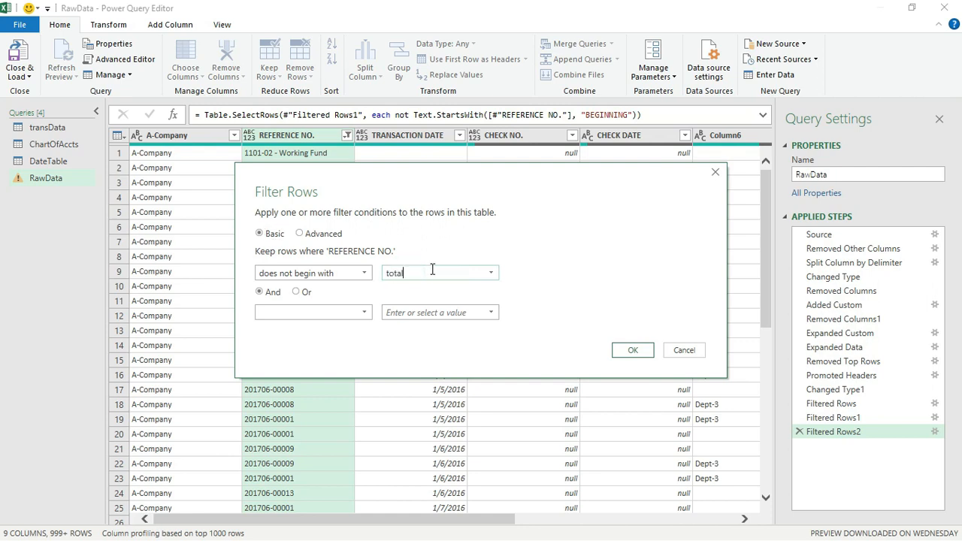
click(635, 350)
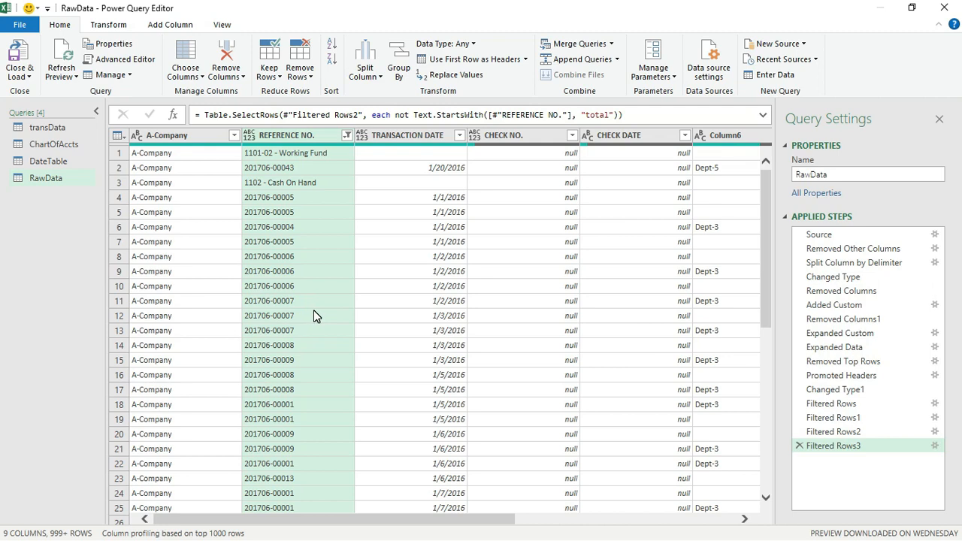
Exclude REFERENCE NO. values beginning with 'Account', then switch to the transData query
click(348, 135)
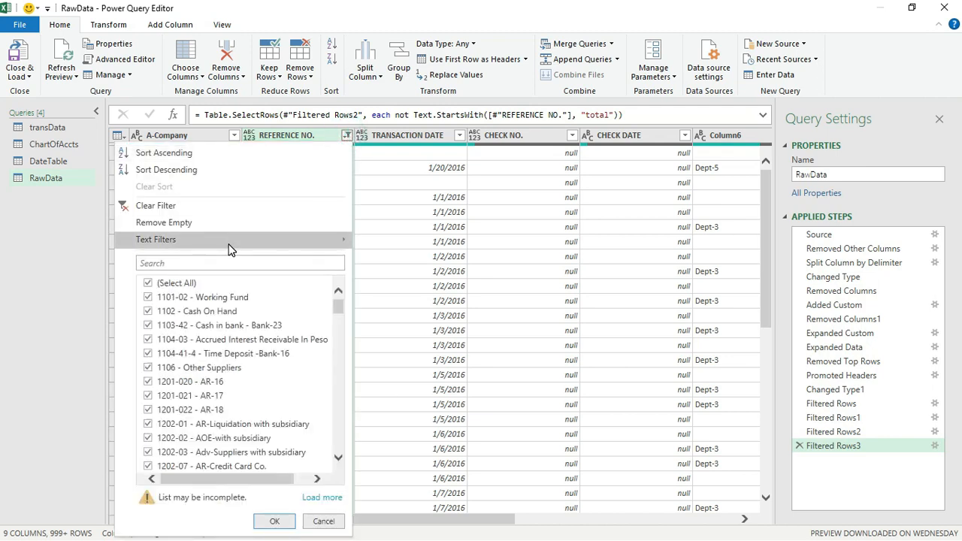
mouse_move(231, 250)
click(427, 297)
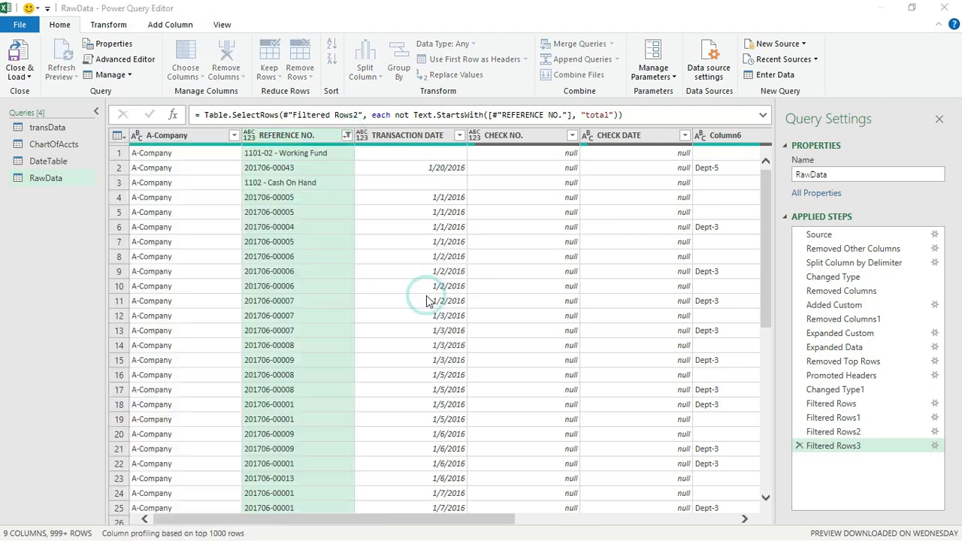
click(421, 274)
text(Account)
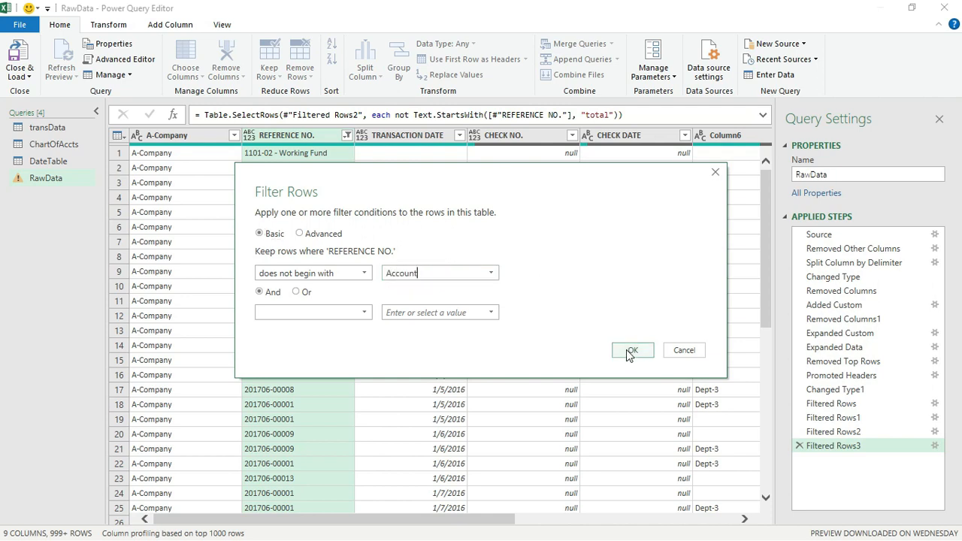
click(630, 352)
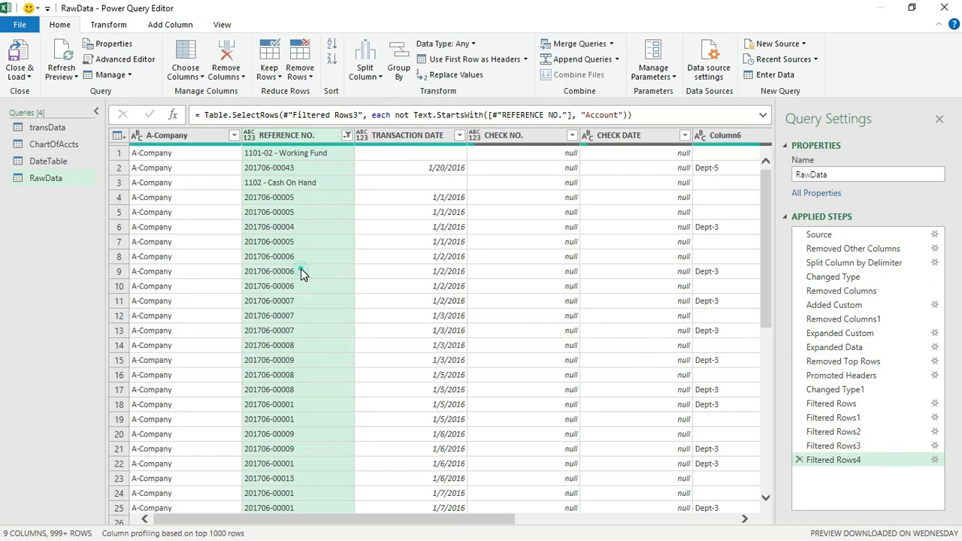
click(301, 271)
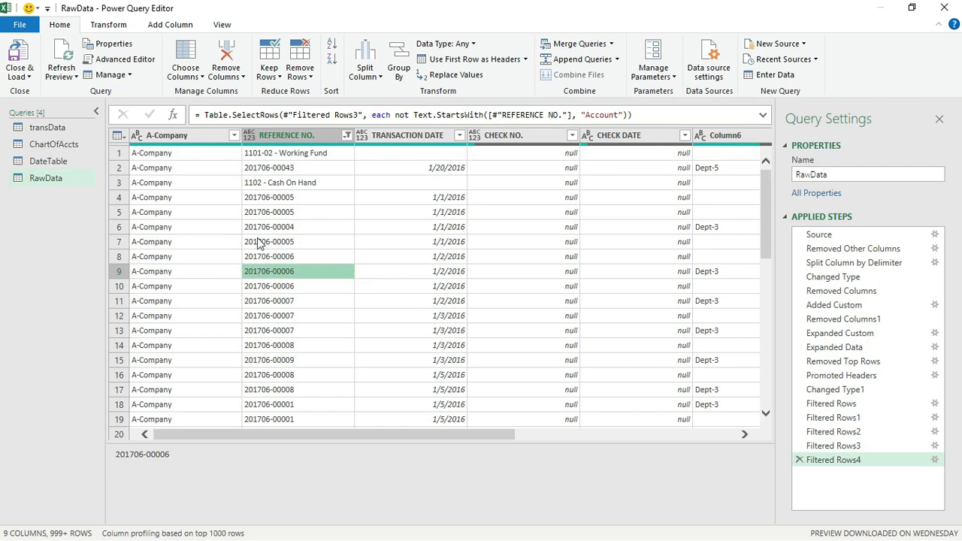
click(69, 129)
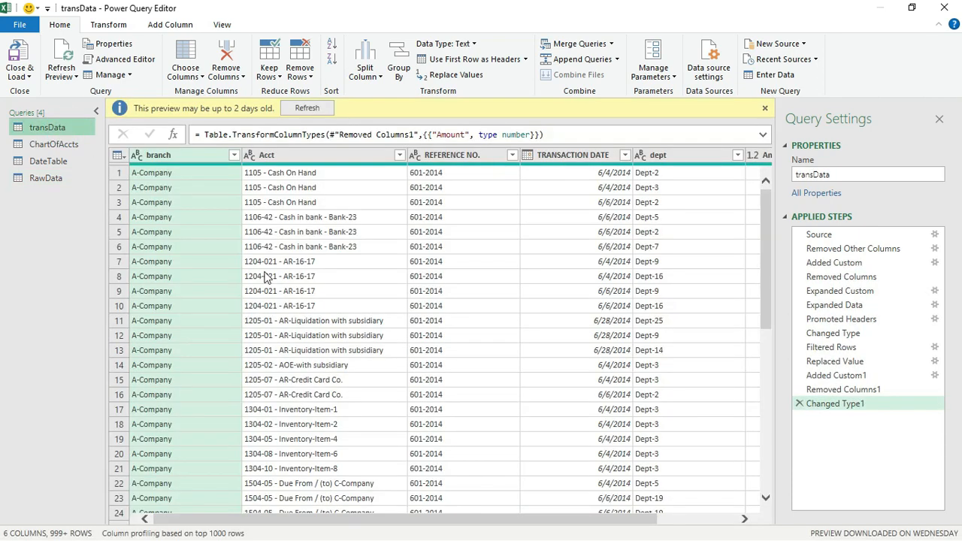
Refresh the stale transData preview, then the RawData preview
click(305, 108)
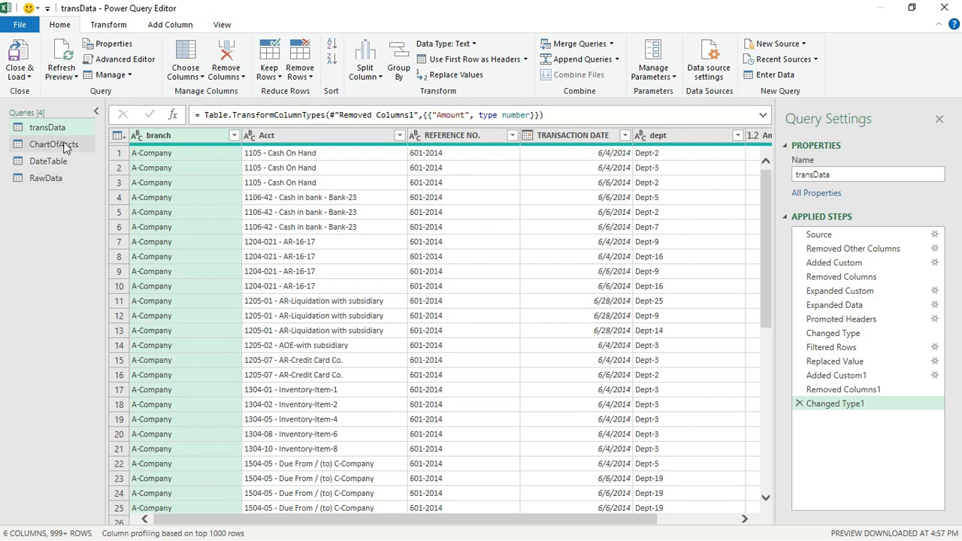
click(52, 180)
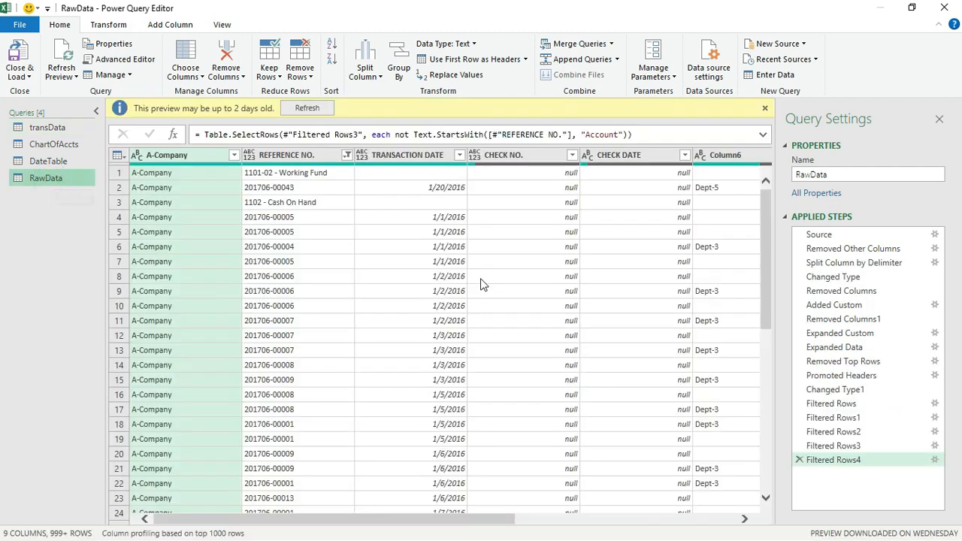
click(322, 109)
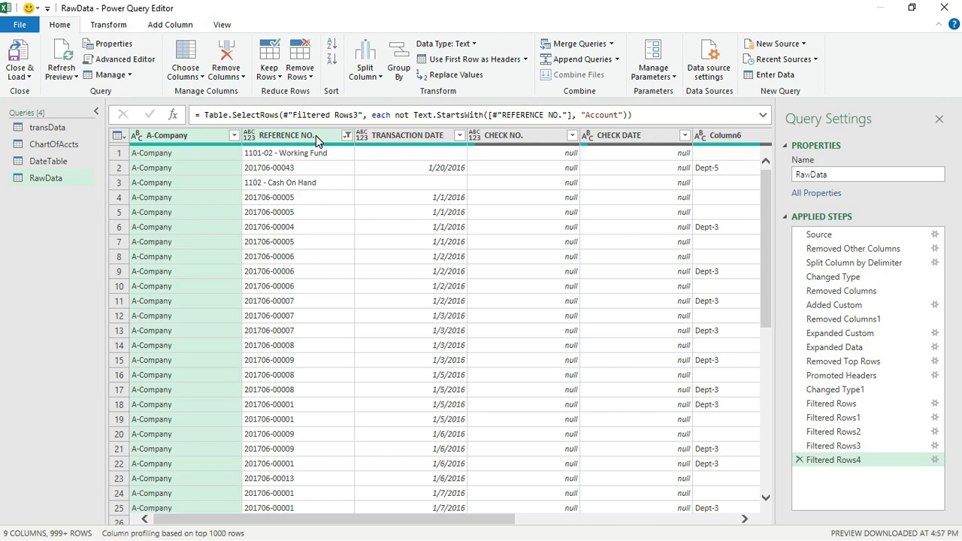
click(171, 25)
Add custom column Acct: if [TRANSACTION DATE] = "" then [#"REFERENCE NO."] else null
click(69, 72)
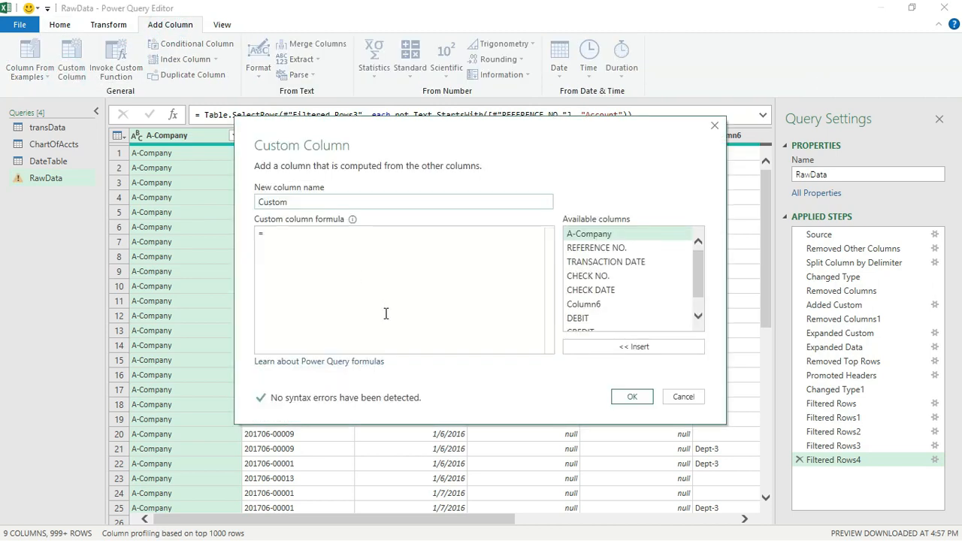
key(ctrl+a)
text(A)
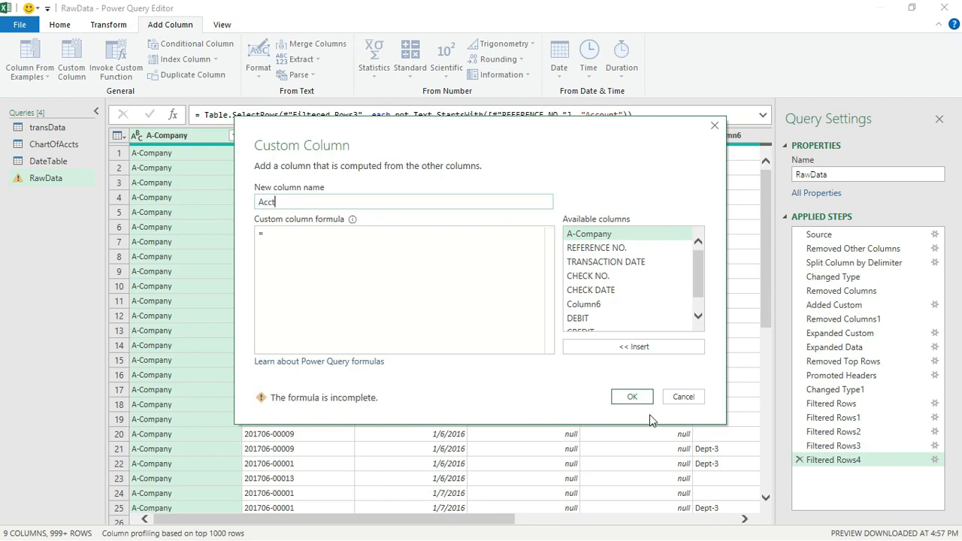
click(305, 231)
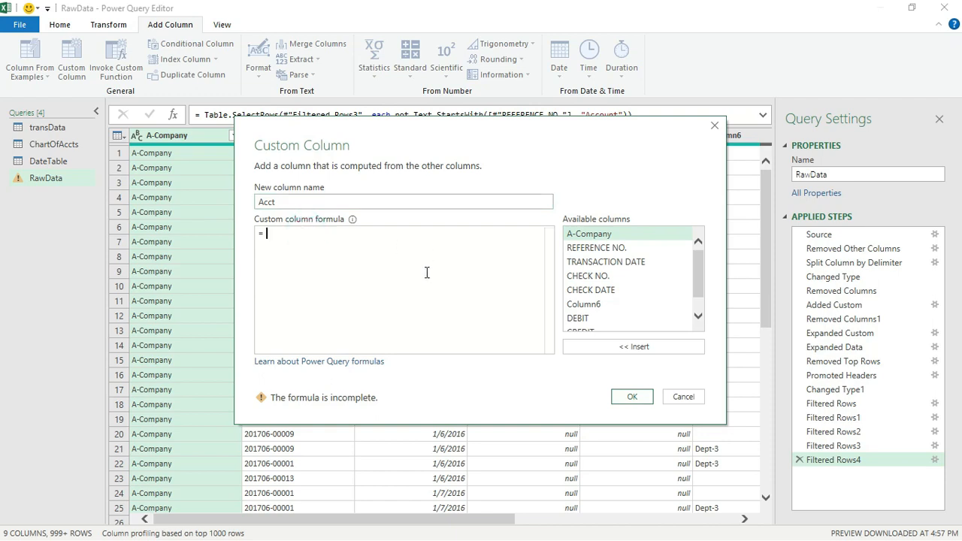
drag(522, 133, 571, 233)
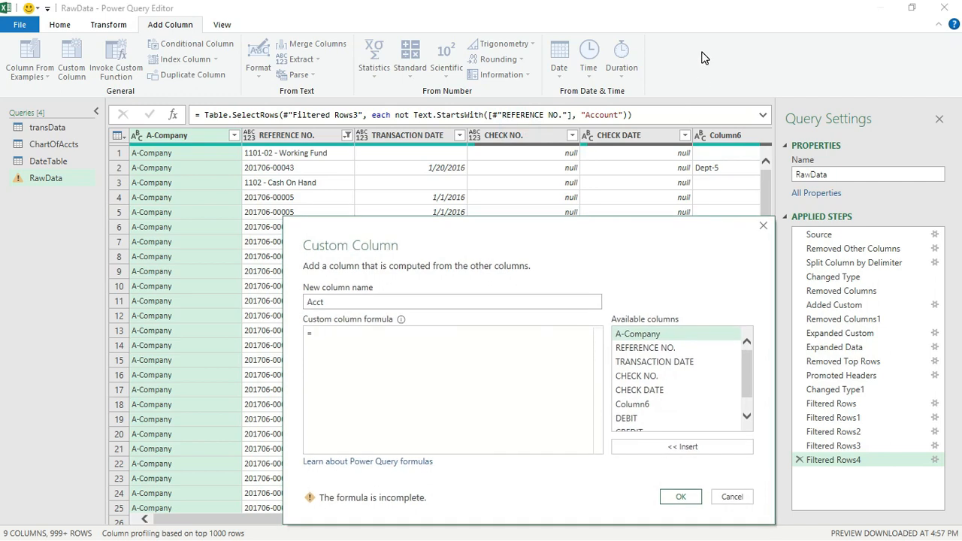
click(401, 345)
text(if)
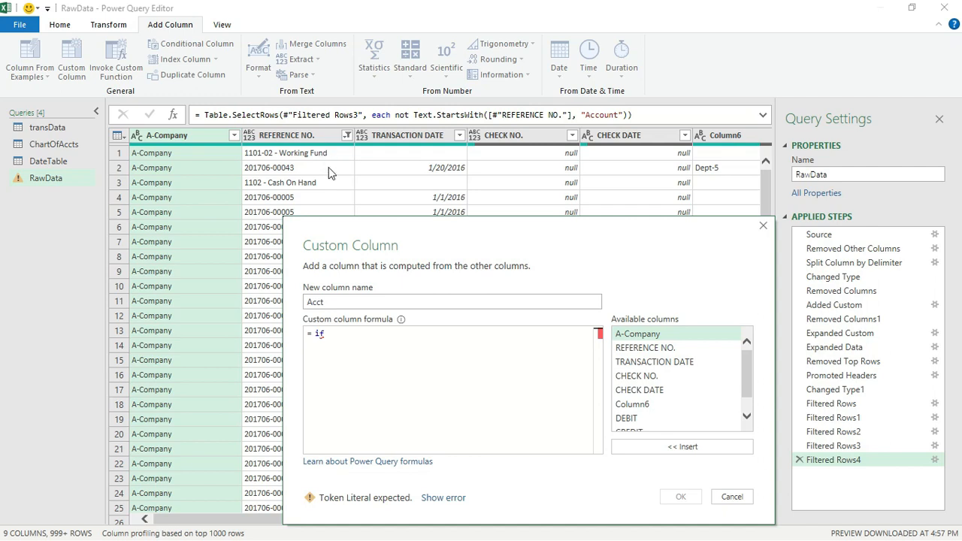
double_click(653, 364)
text(=)
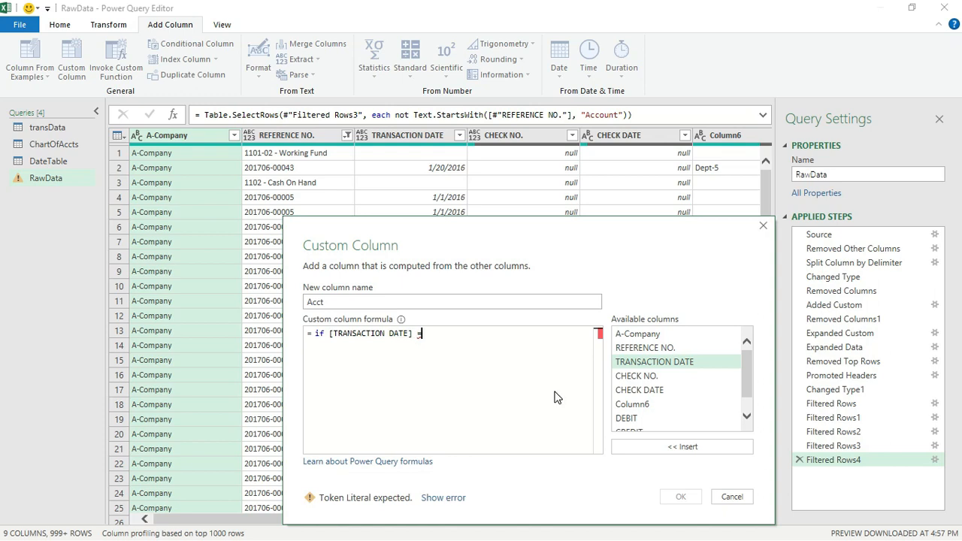
text( "")
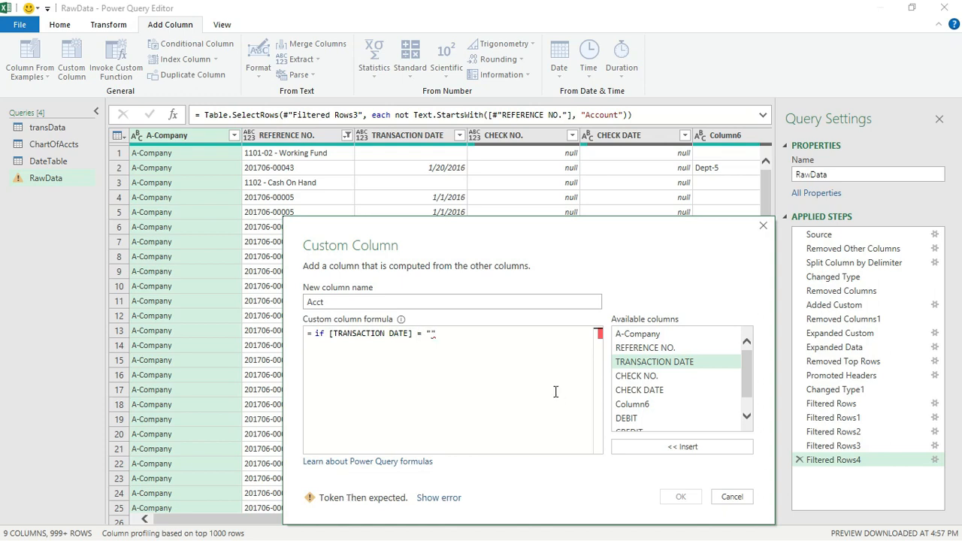
text( then)
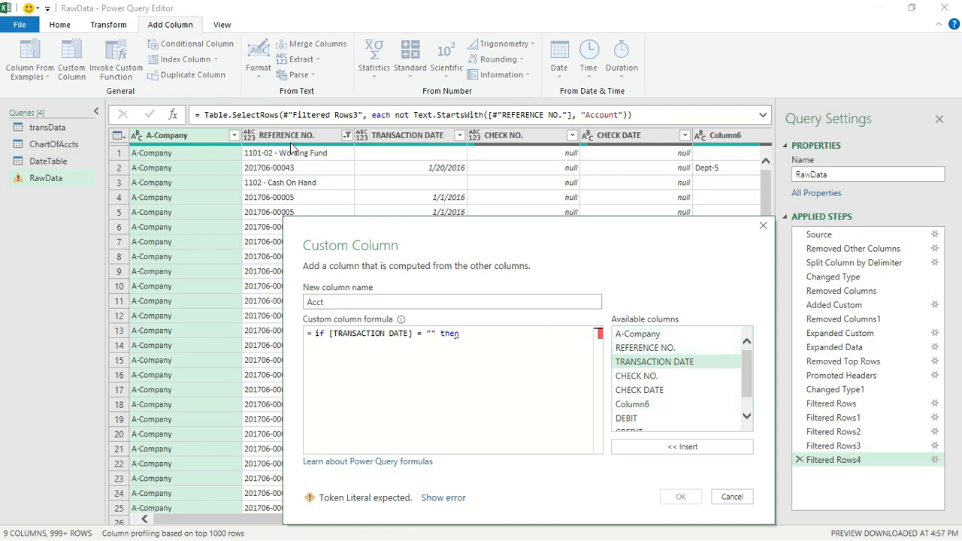
double_click(666, 347)
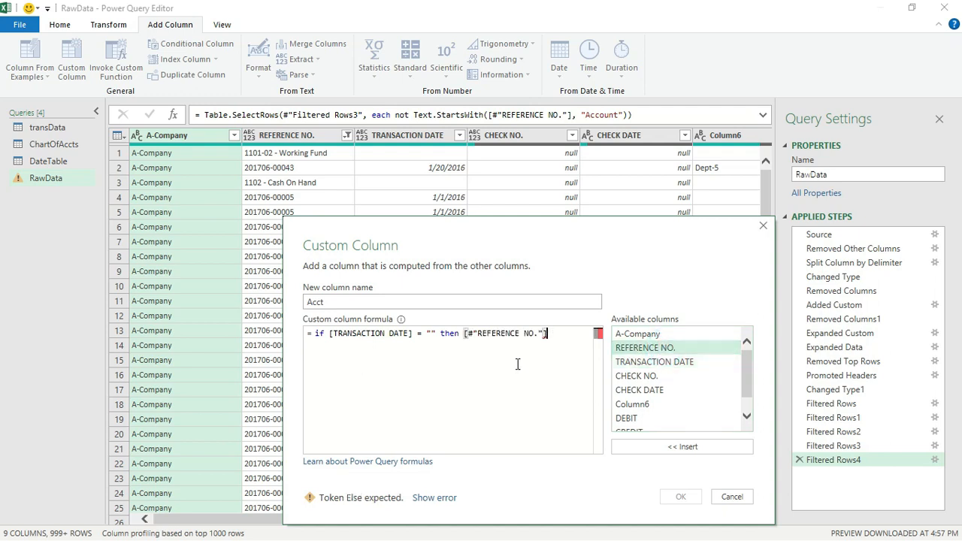
text(else )
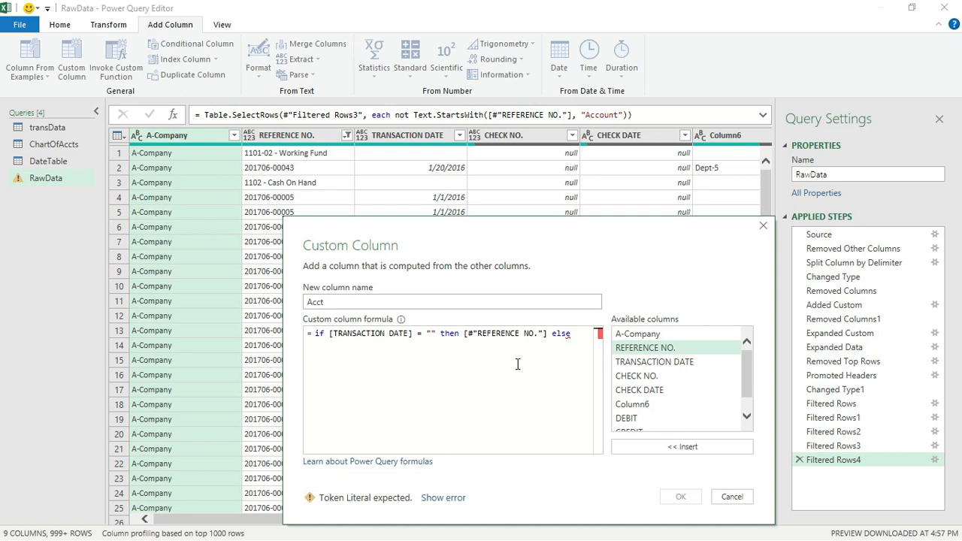
text(null)
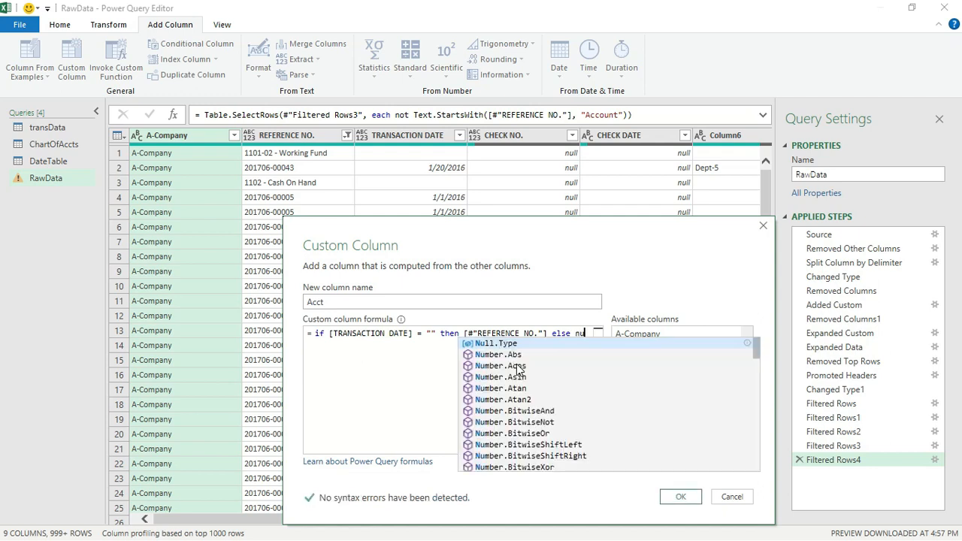
click(680, 498)
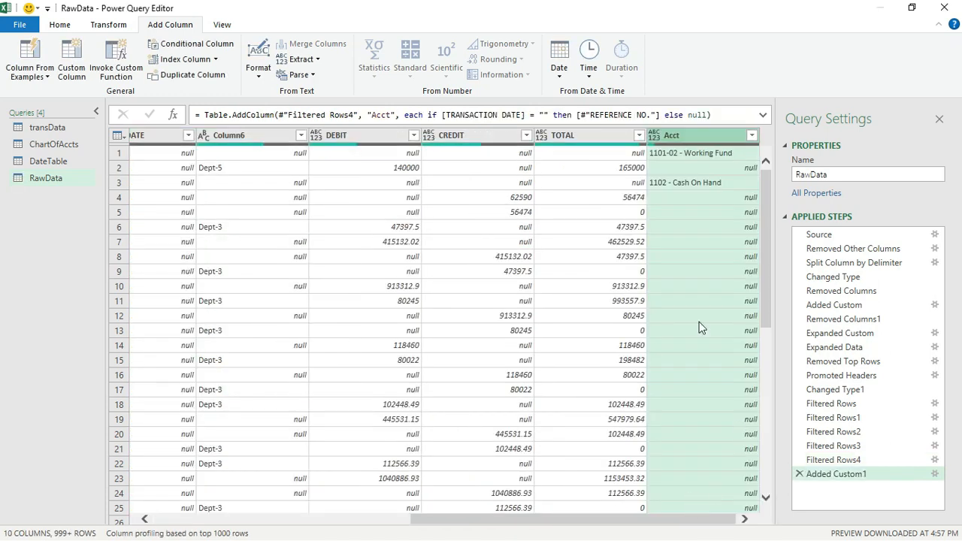
Drag Acct between A-Company and REFERENCE NO., then scroll through rows to check its values
drag(726, 141, 134, 166)
drag(217, 159, 222, 158)
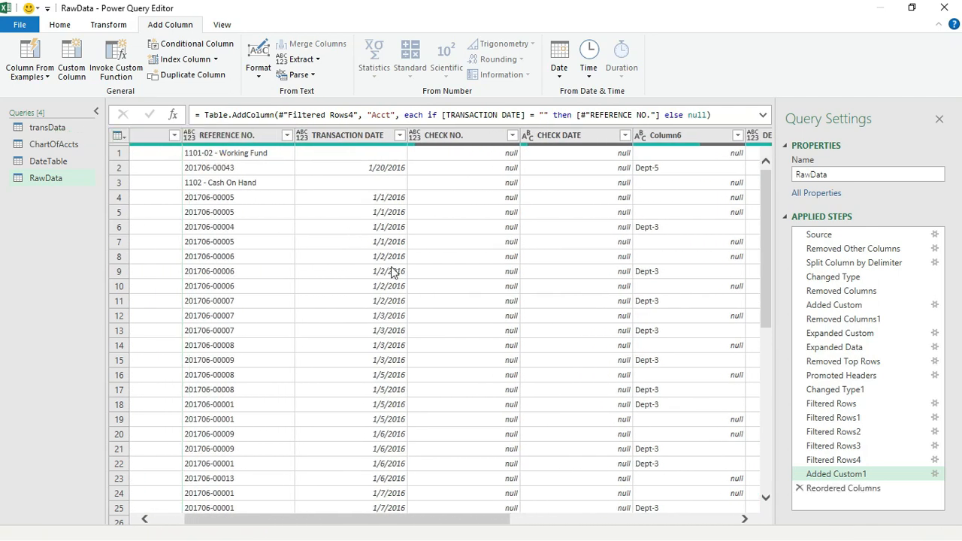
drag(468, 519, 293, 504)
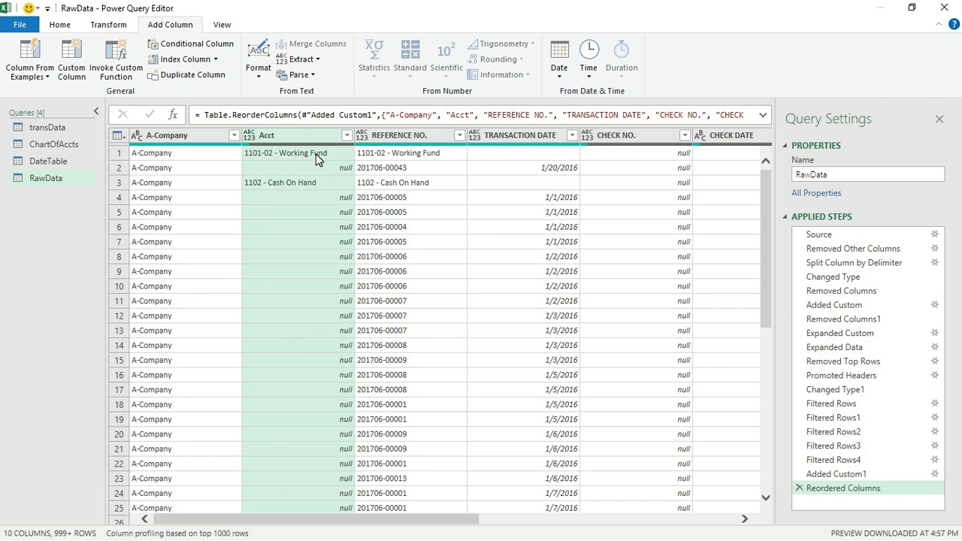
scroll(340, 295, down, 20)
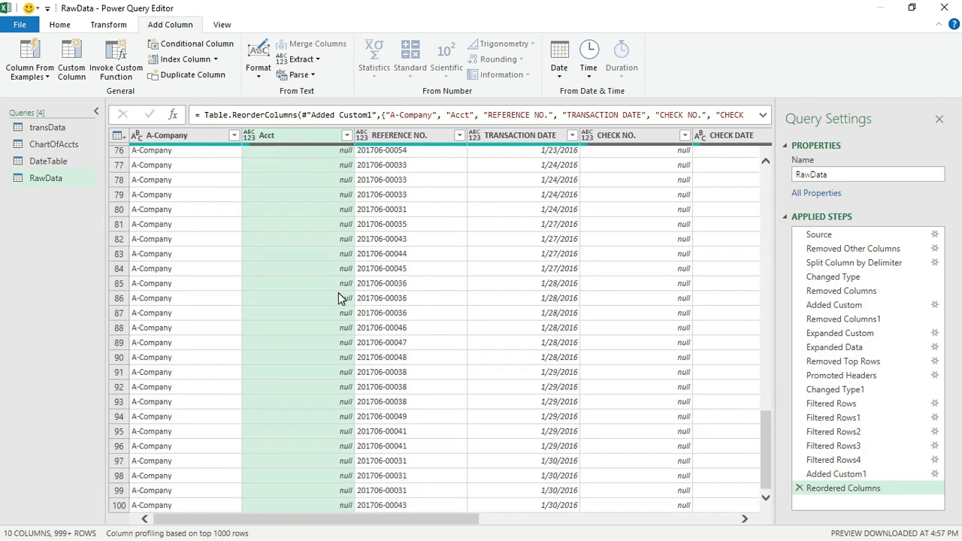
scroll(340, 298, down, 8)
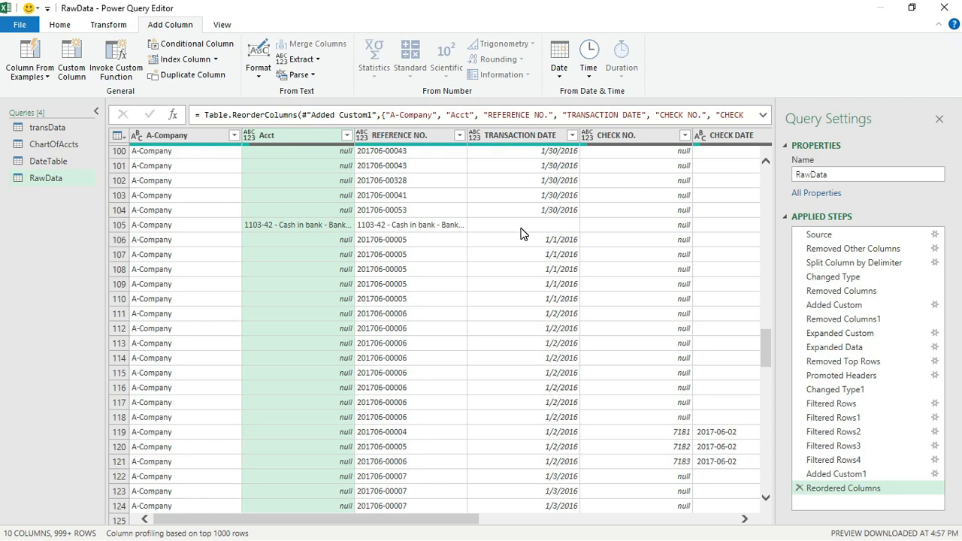
scroll(389, 308, up, 20)
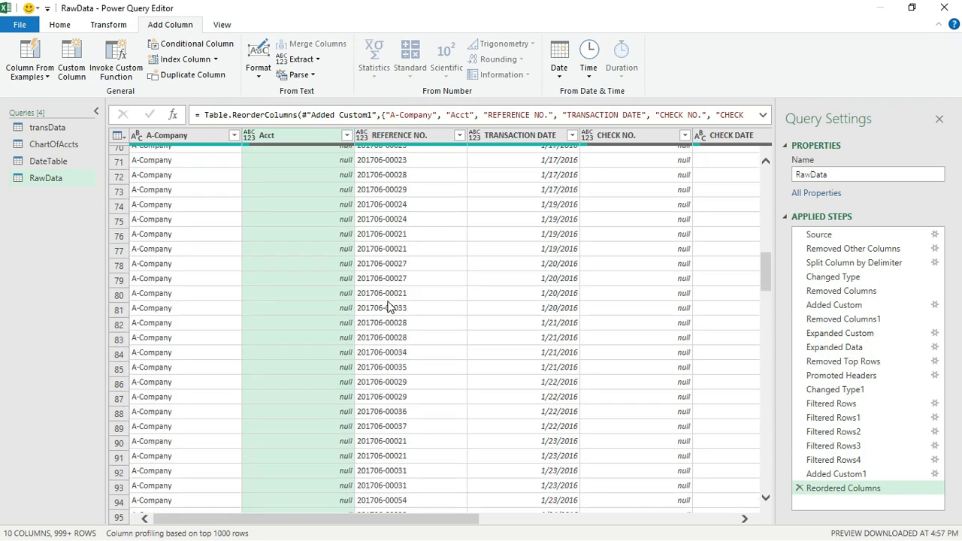
scroll(389, 307, up, 9)
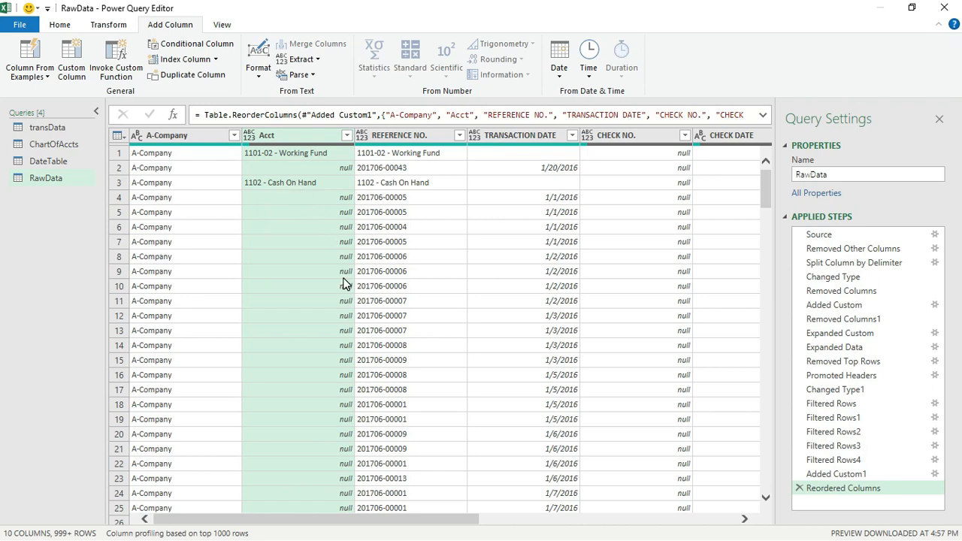
scroll(343, 305, down, 5)
scroll(343, 304, up, 5)
Fill the Acct column down so every row carries its account name
right_click(311, 141)
mouse_move(368, 392)
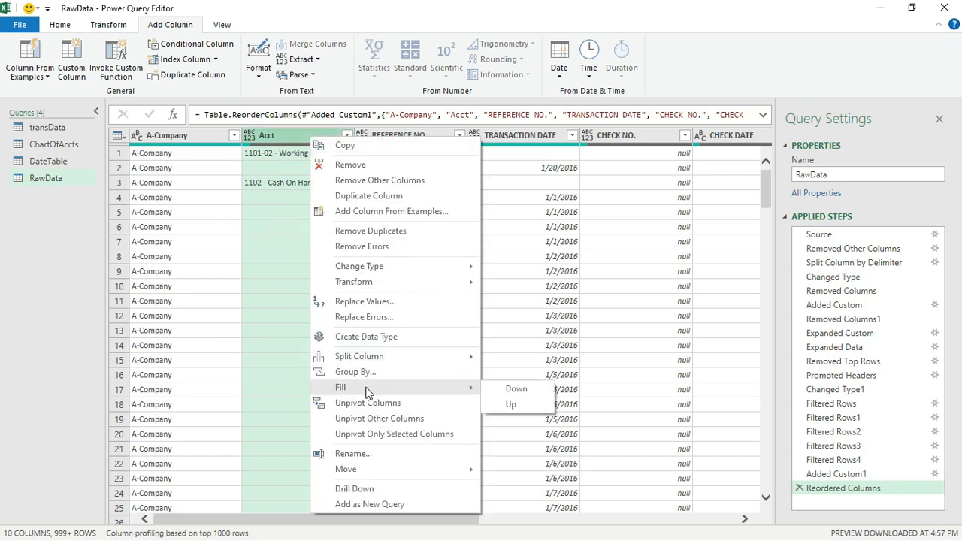
click(517, 389)
click(299, 285)
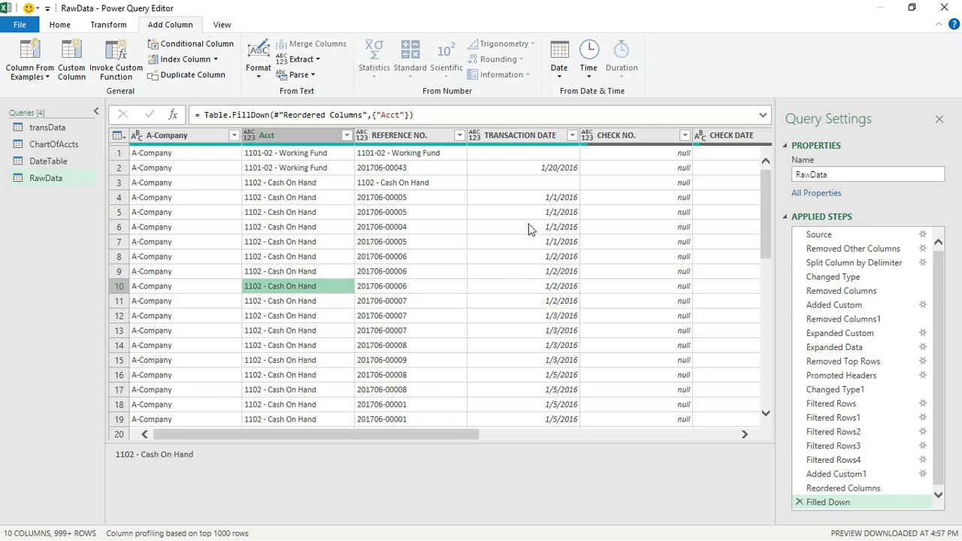
Filter out rows whose TRANSACTION DATE is blank
click(572, 135)
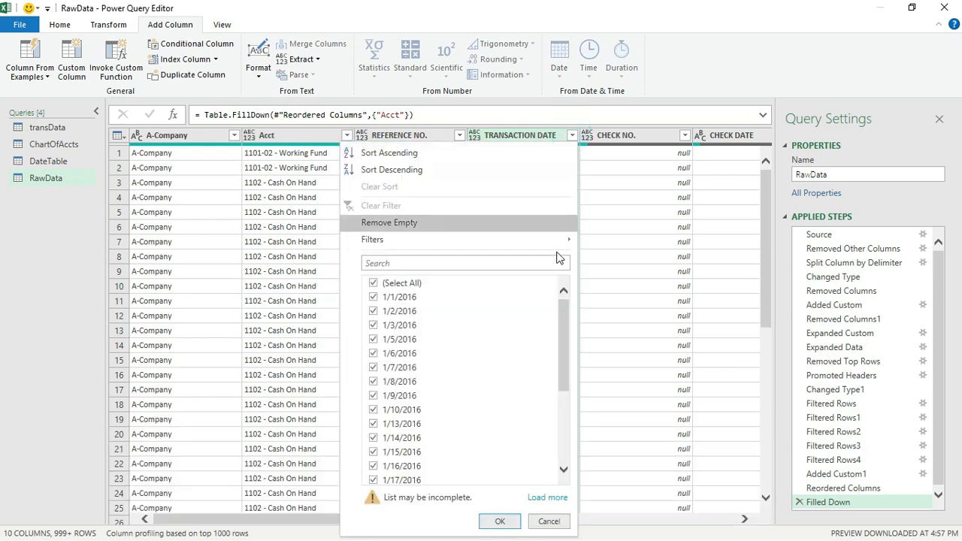
drag(563, 308, 561, 413)
click(375, 480)
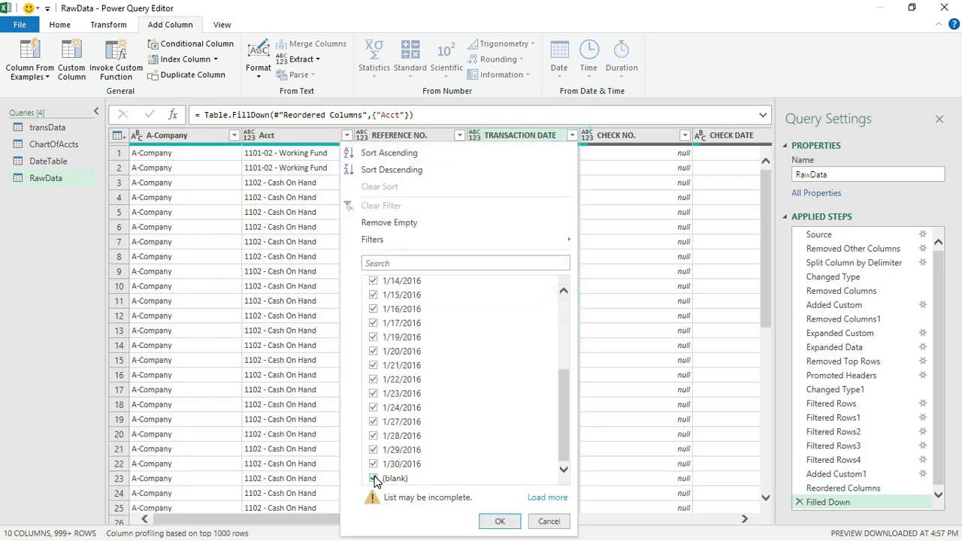
click(496, 521)
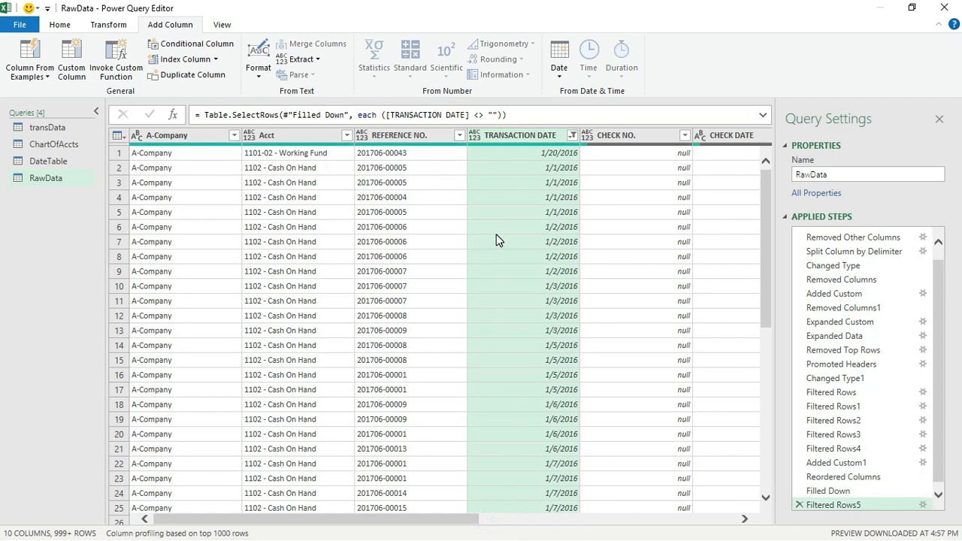
drag(421, 524, 761, 519)
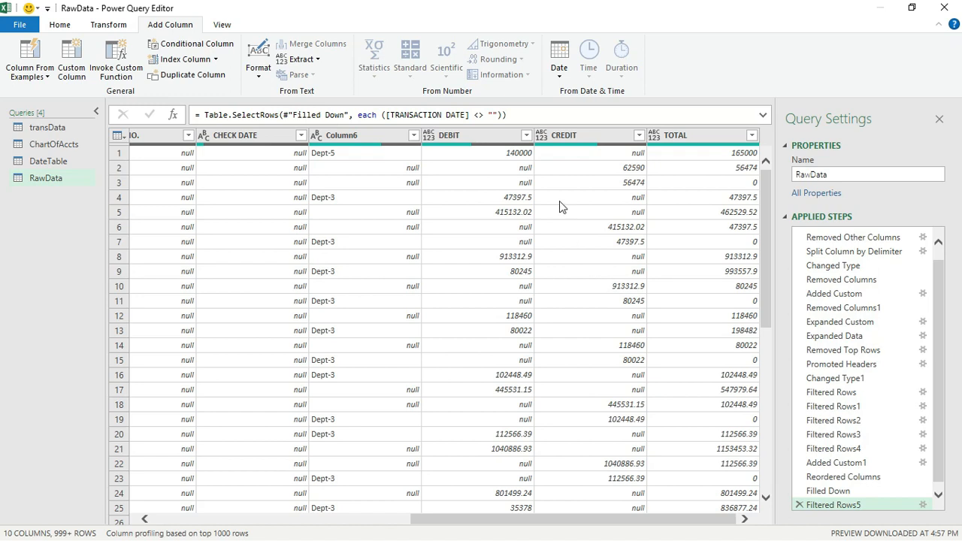
Replace null with 0 across both the DEBIT and CREDIT columns
click(502, 137)
ctrl+click(607, 138)
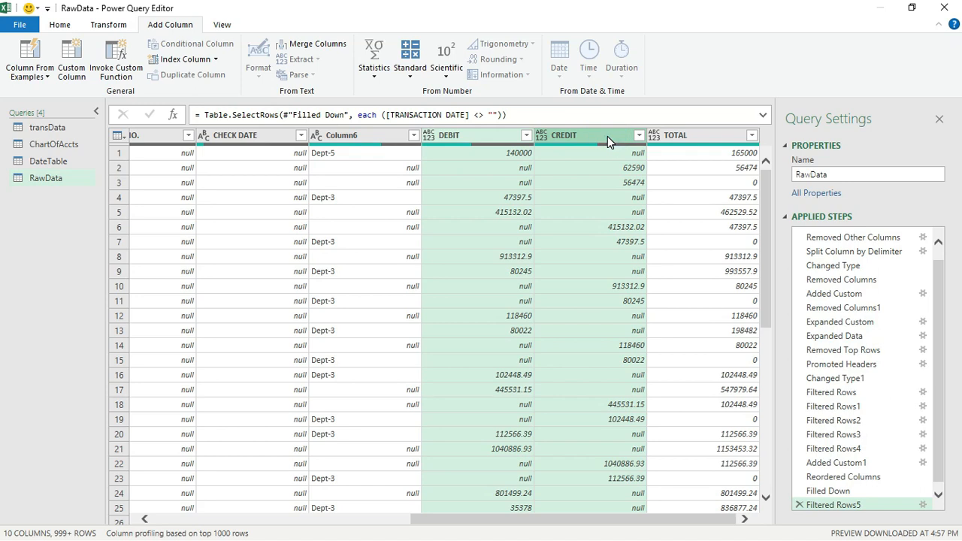
right_click(607, 140)
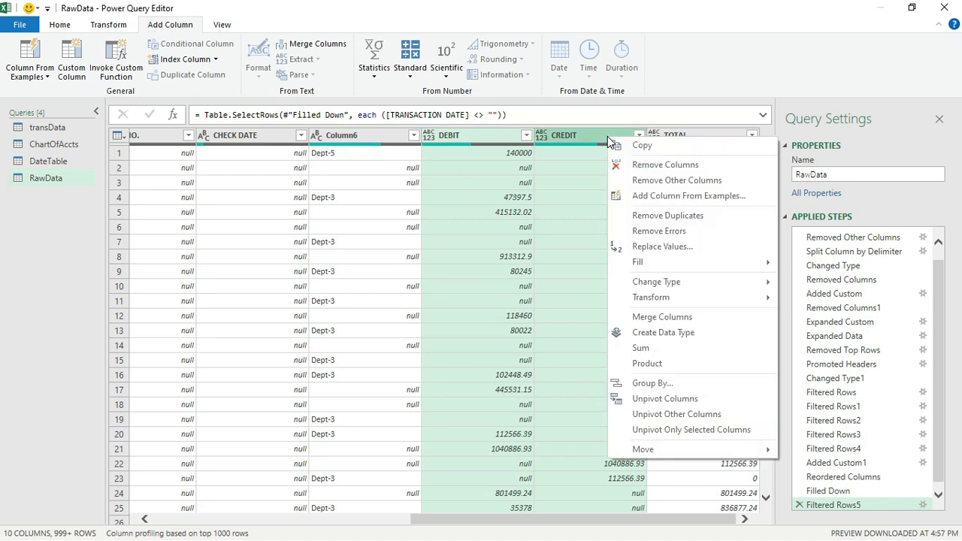
click(662, 247)
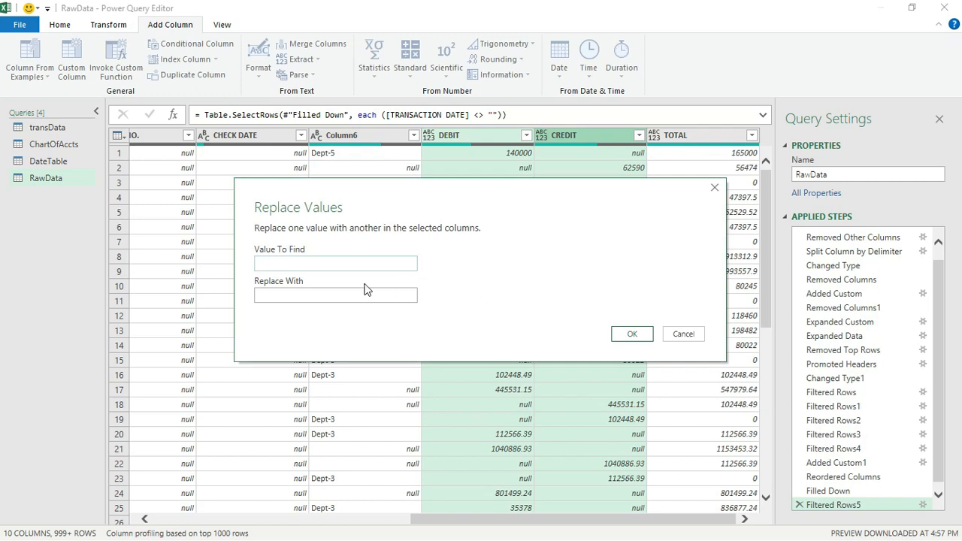
text(null)
click(379, 294)
click(630, 332)
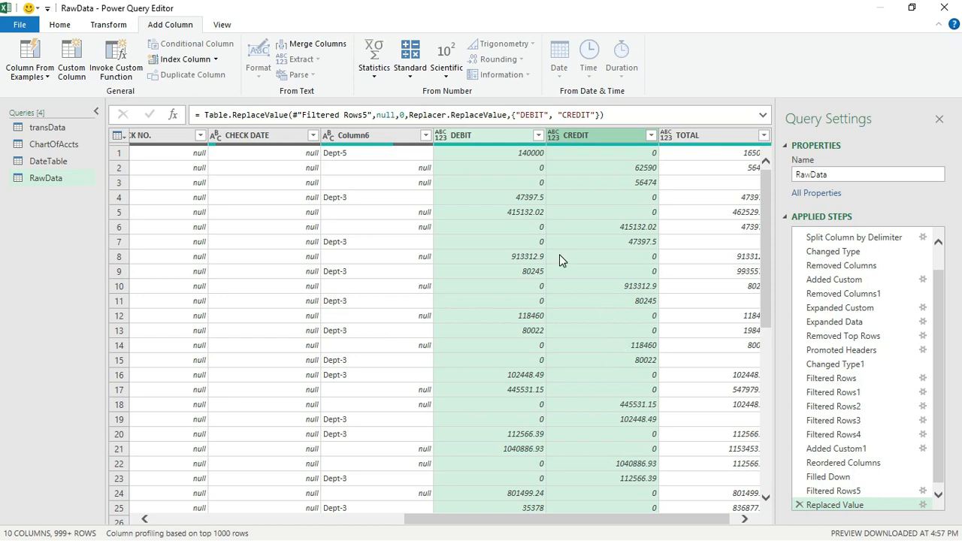
Add a custom column named Amount with formula [DEBIT]-[CREDIT]
click(73, 76)
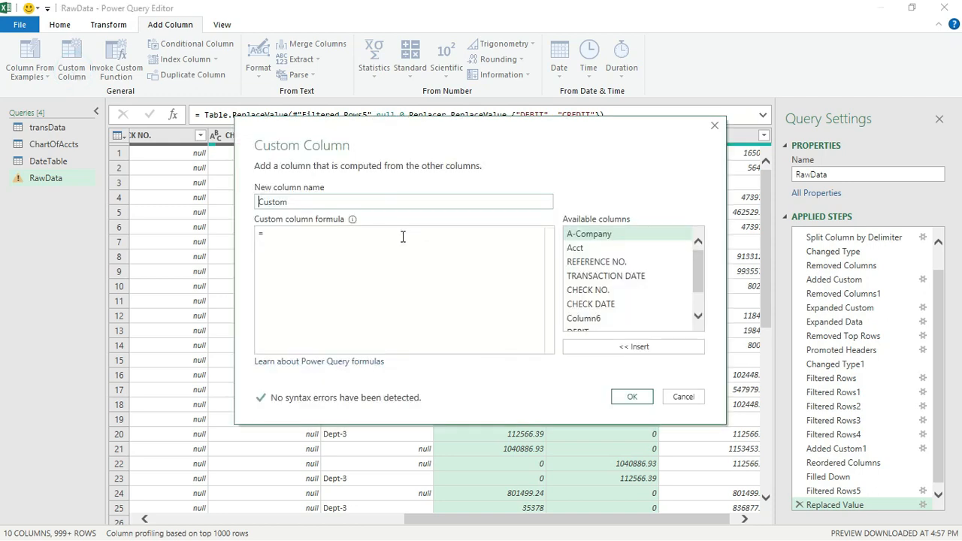
text(Amount)
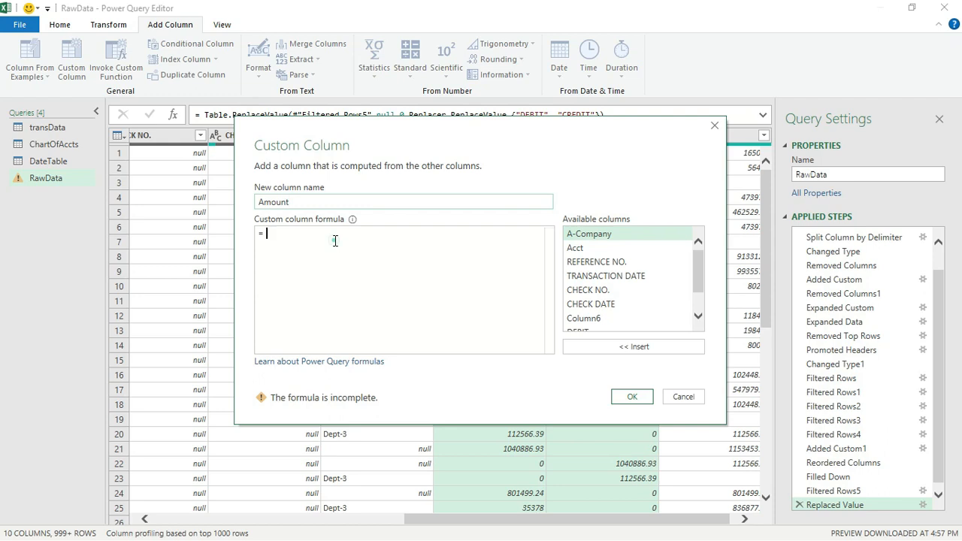
drag(700, 284, 697, 318)
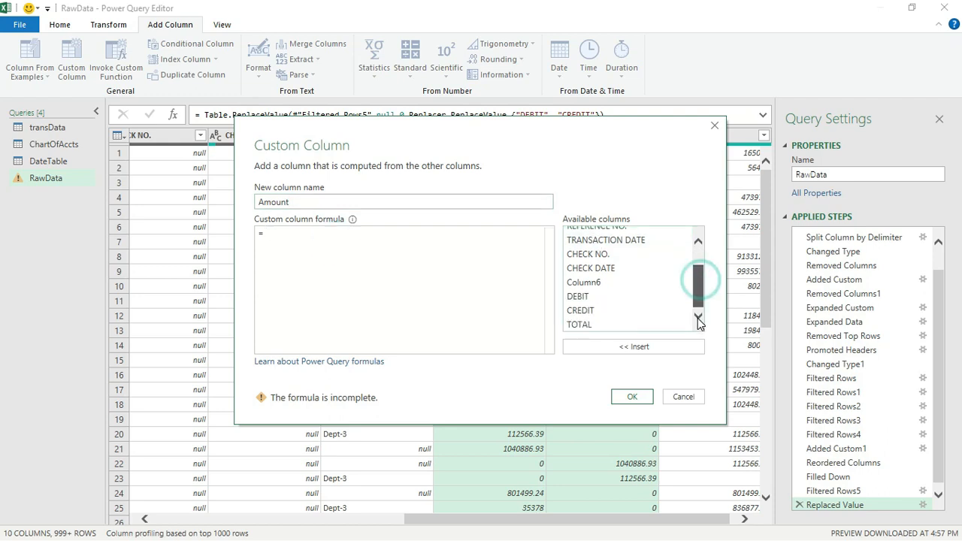
double_click(612, 296)
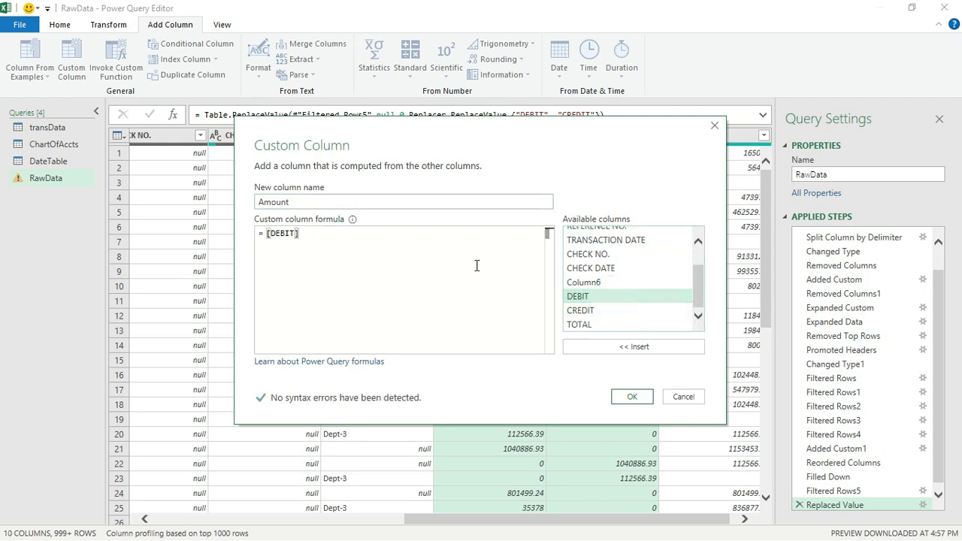
text(-)
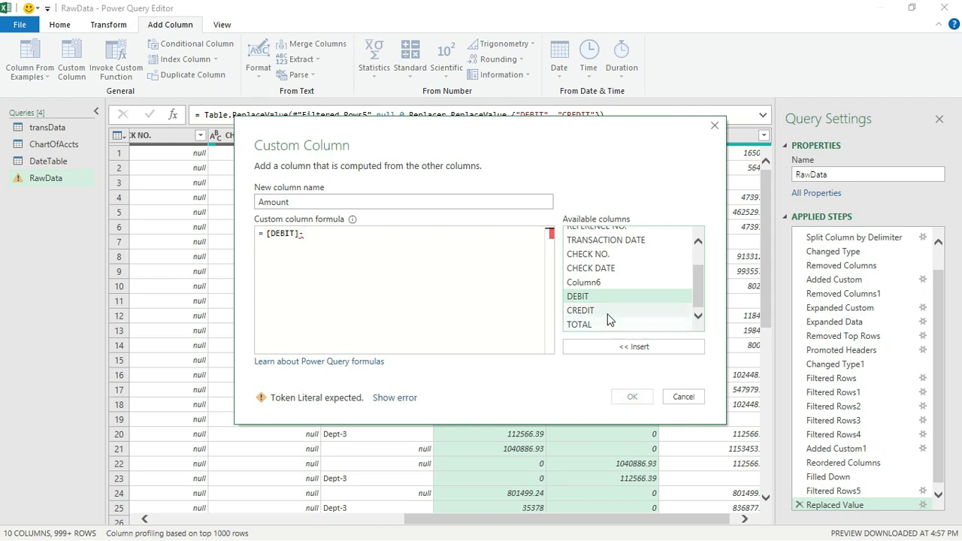
click(608, 313)
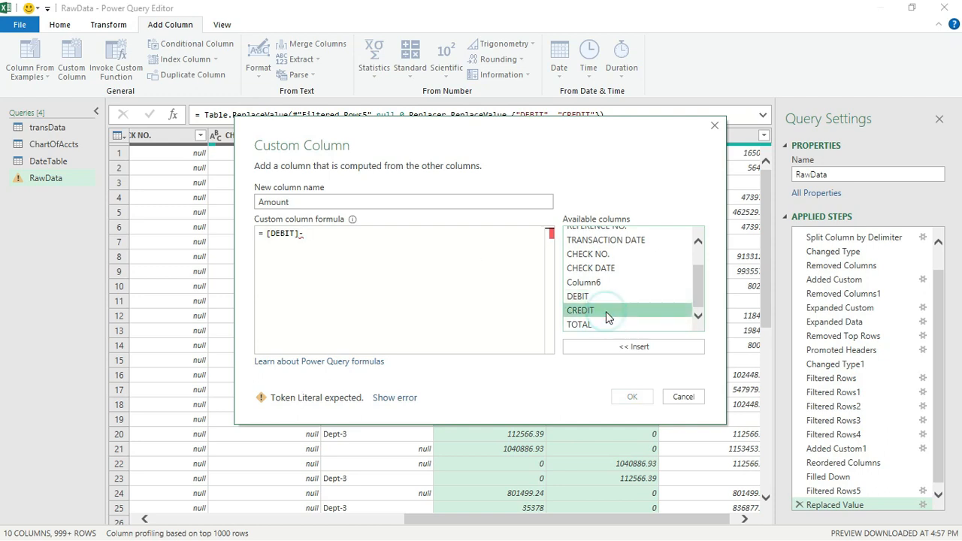
double_click(606, 311)
click(632, 397)
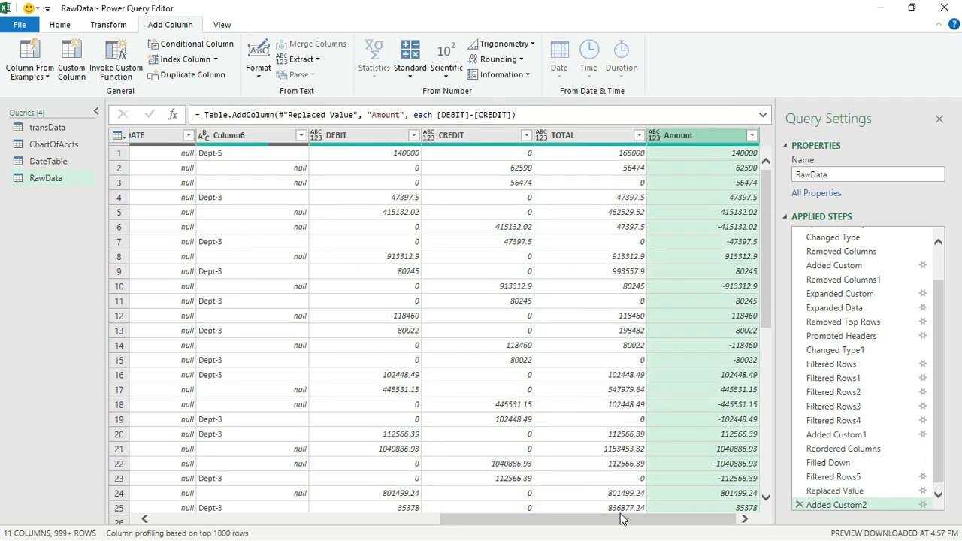
Select DEBIT, CREDIT, TOTAL, CHECK NO. and CHECK DATE together and remove them, leaving RawData six columns
click(599, 139)
ctrl+click(462, 135)
ctrl+click(372, 134)
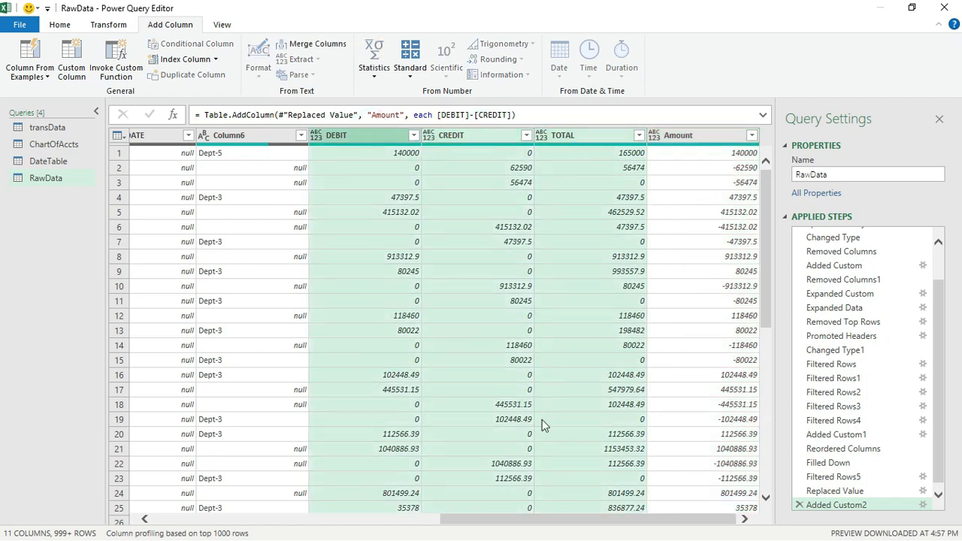
drag(589, 520, 380, 522)
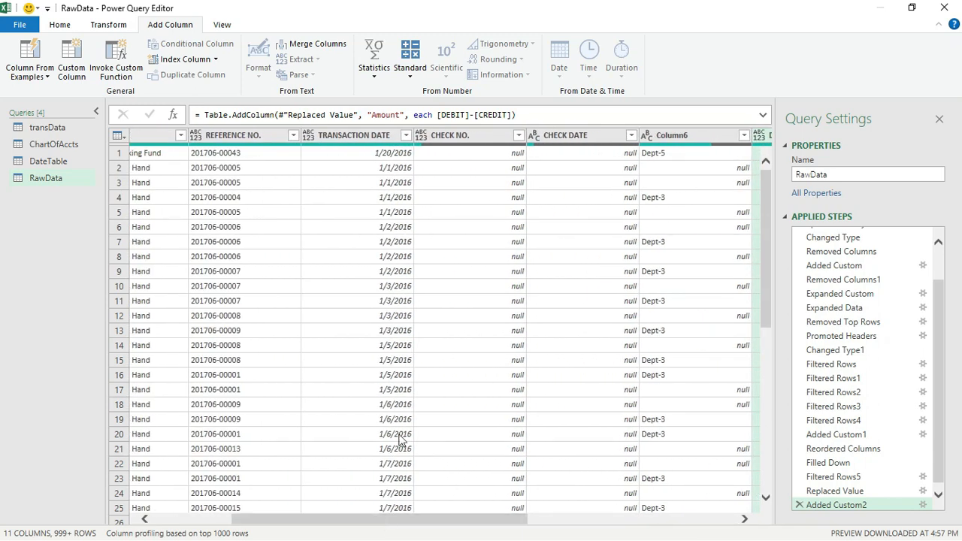
click(481, 136)
ctrl+click(594, 135)
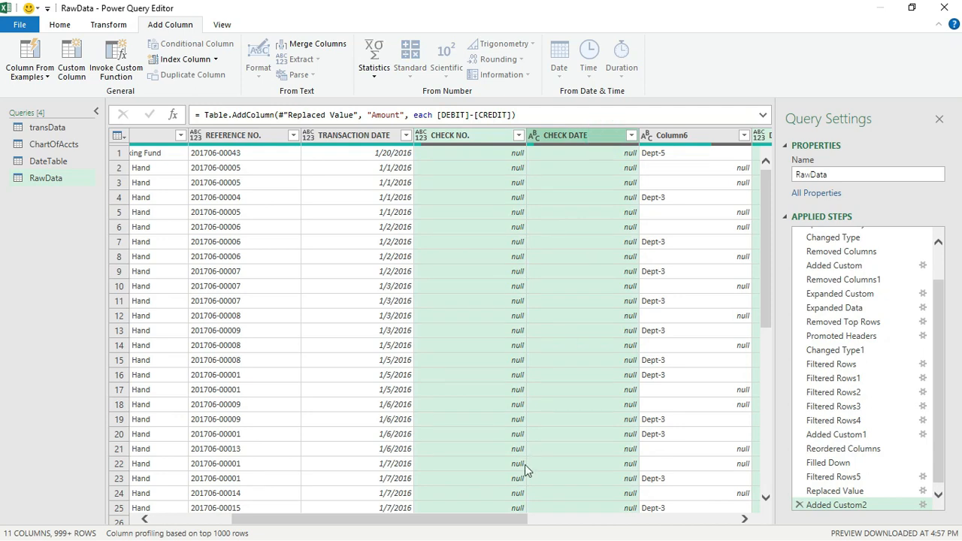
drag(504, 522, 351, 522)
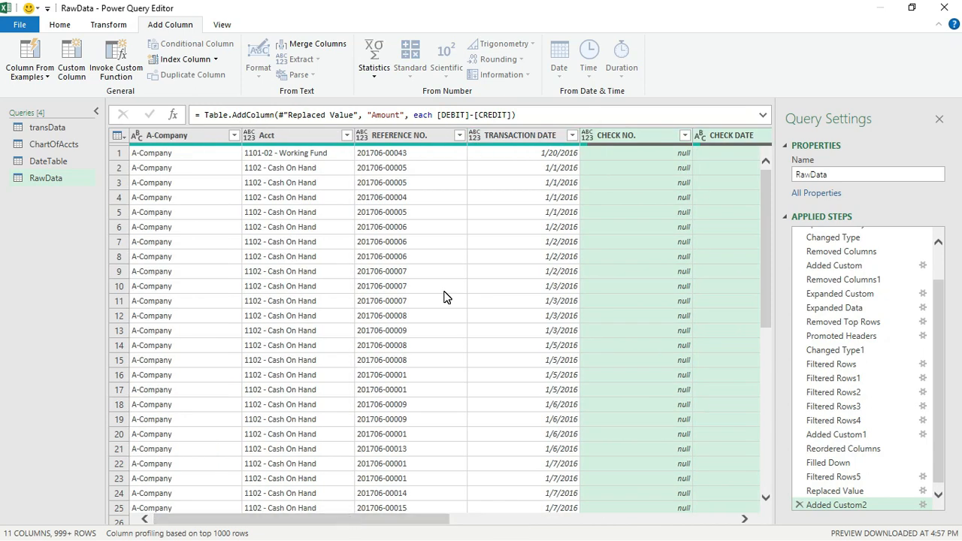
right_click(660, 135)
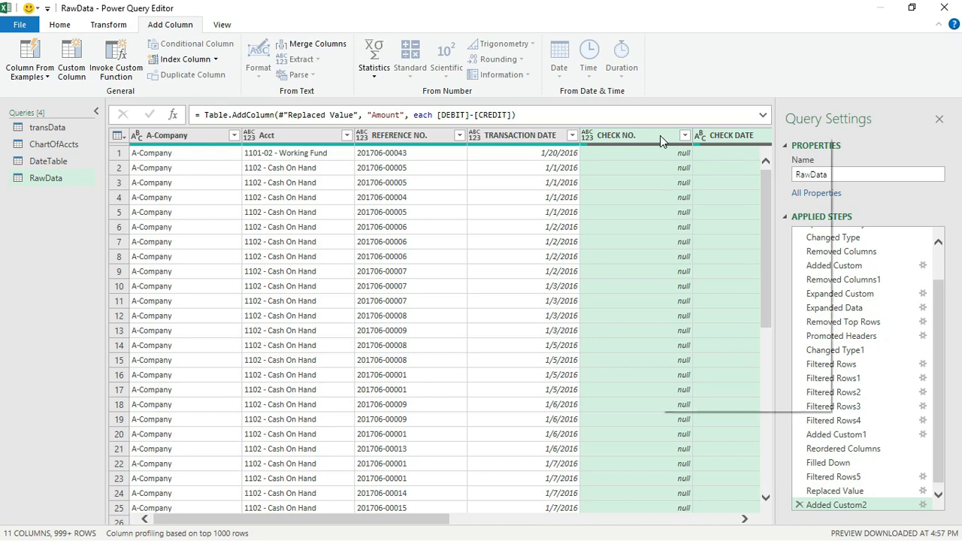
click(706, 165)
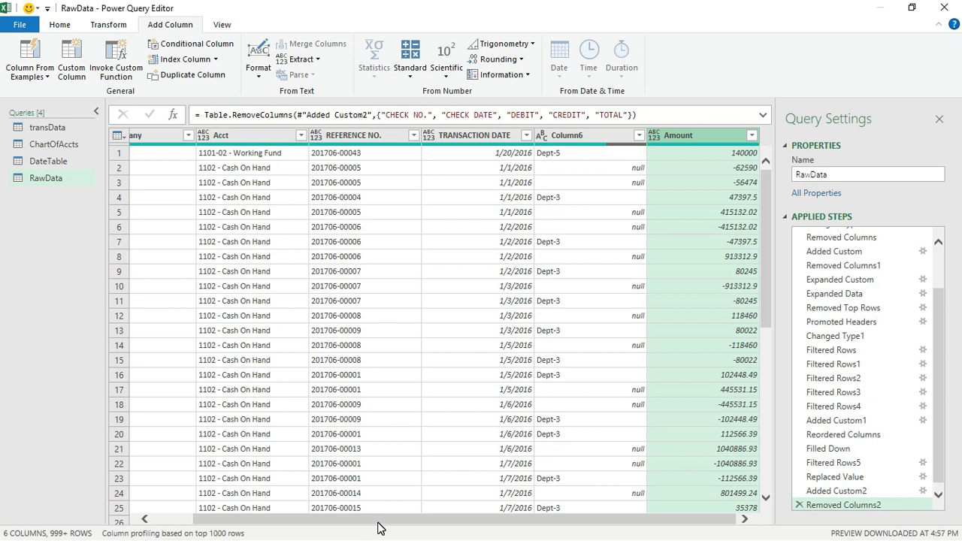
Rename RawData's Column6 header to dept
click(588, 136)
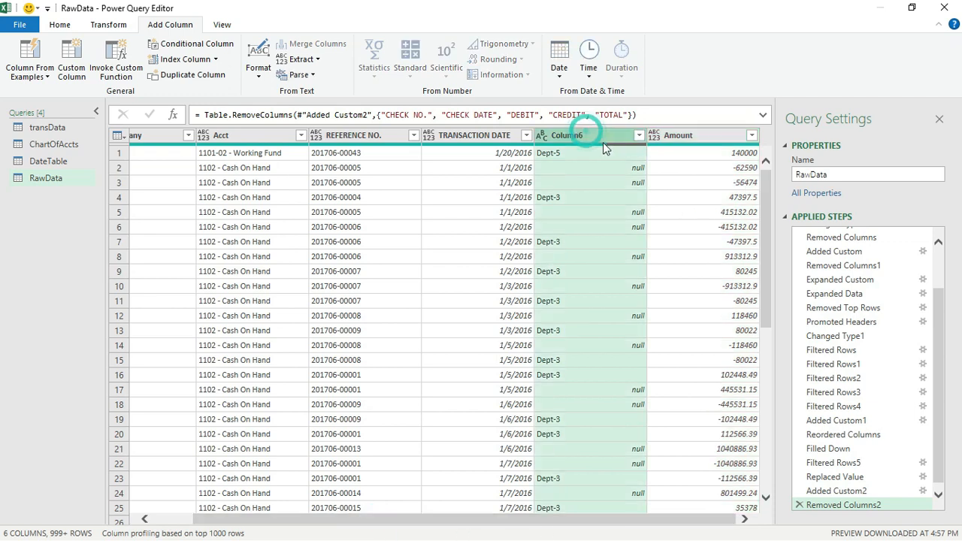
double_click(592, 134)
text(dept)
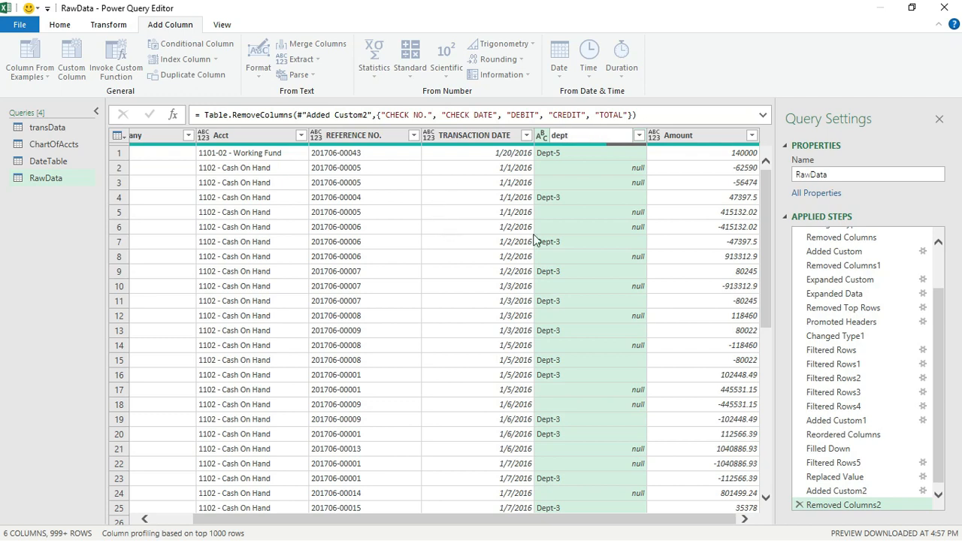
key(Return)
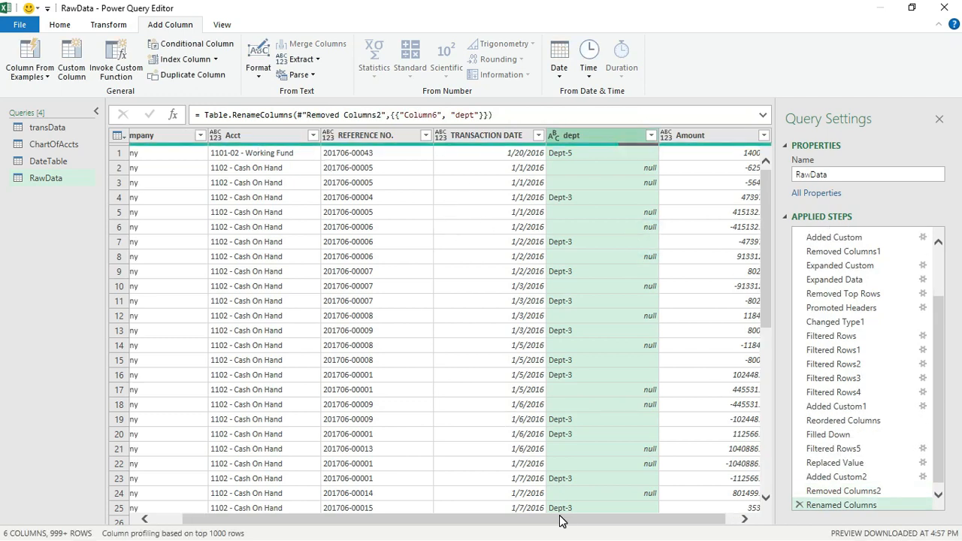
drag(564, 518, 554, 519)
Rename the A-Company column to branch
click(186, 143)
double_click(174, 137)
text(b)
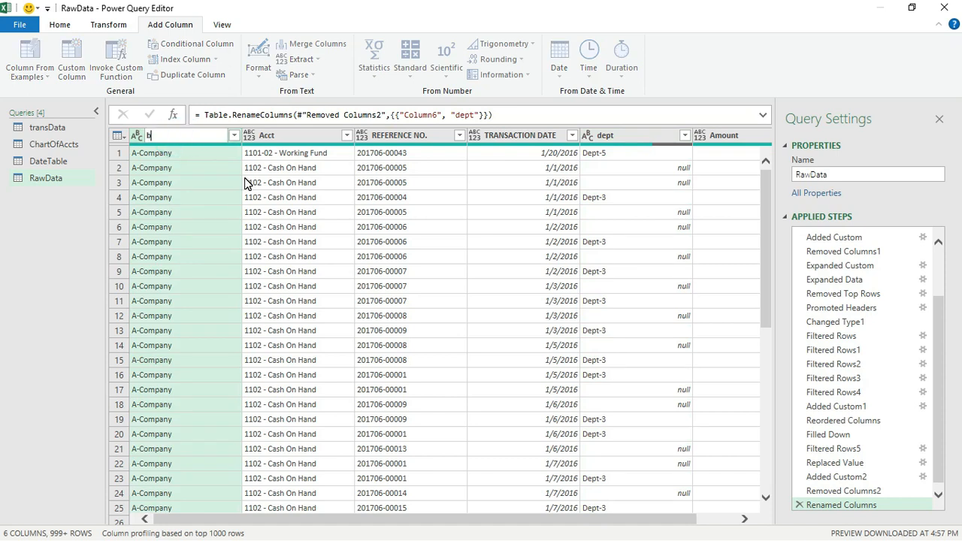
text(ranch)
key(Return)
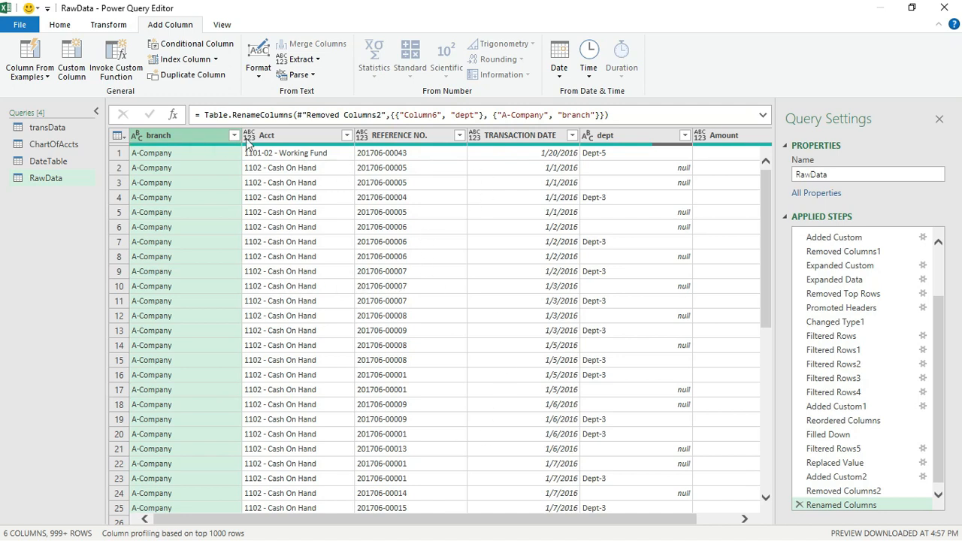
drag(508, 518, 615, 533)
drag(601, 534, 290, 511)
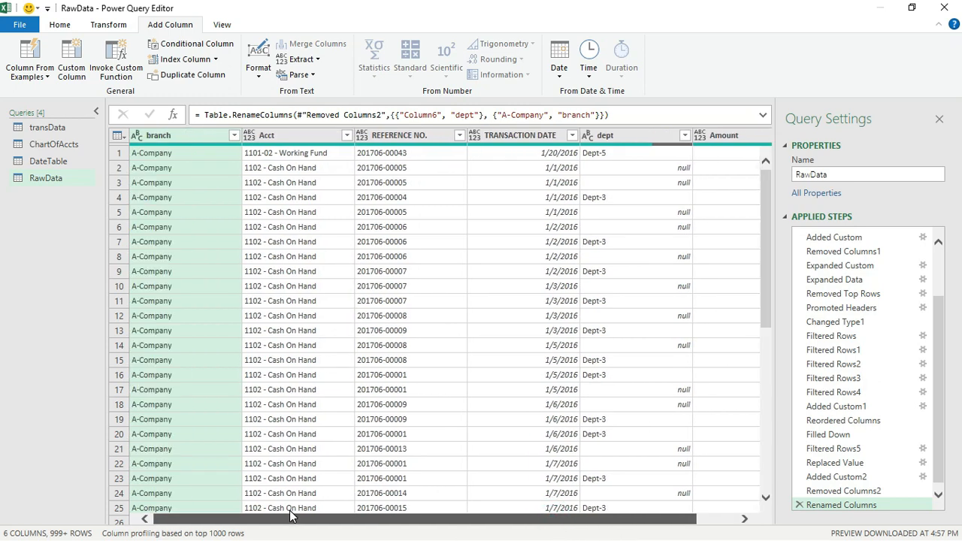
Compare RawData's columns against the transData query, then return to RawData
click(54, 127)
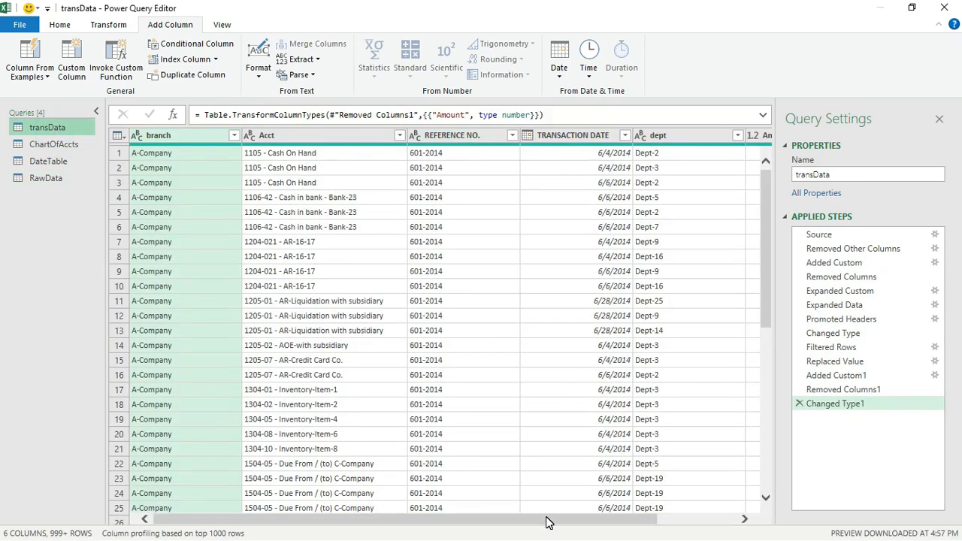
scroll(546, 522, right, 3)
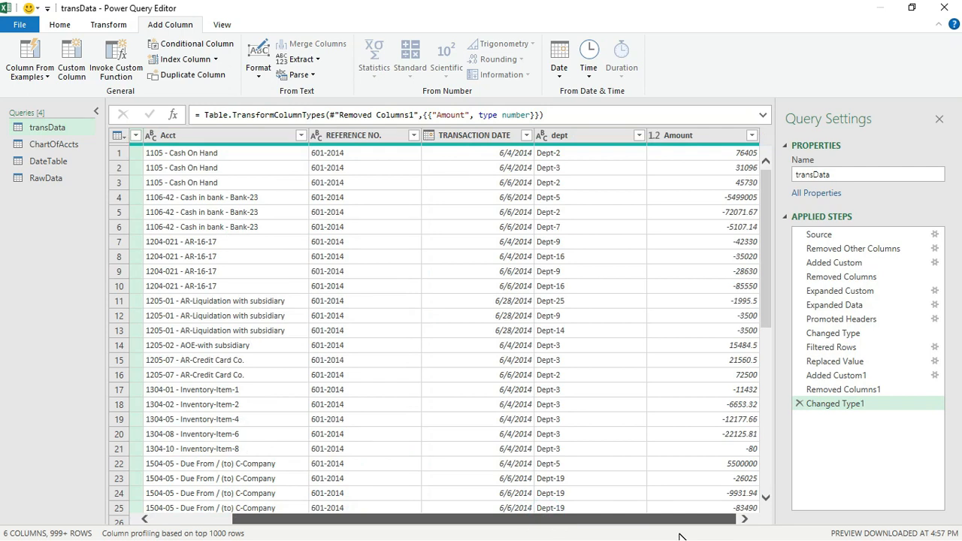
scroll(476, 522, left, 3)
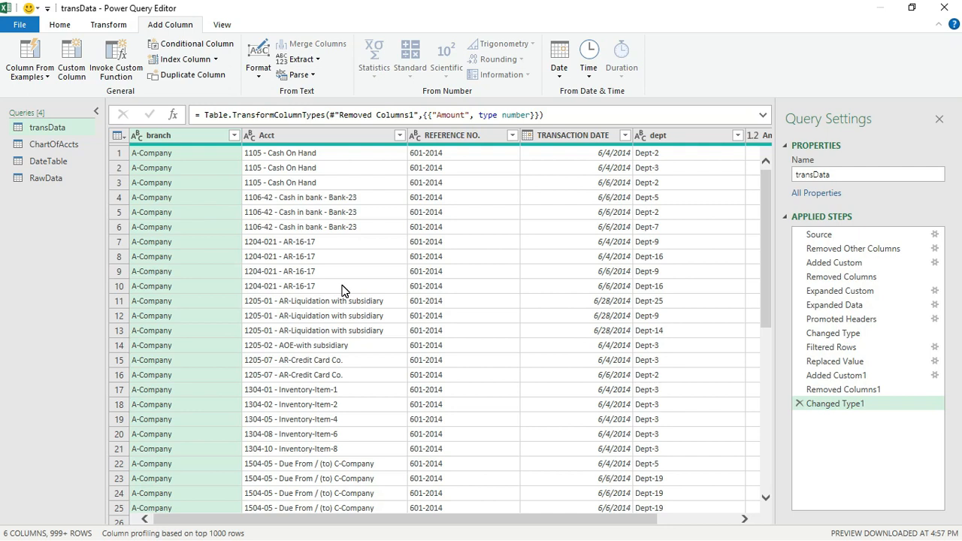
click(46, 179)
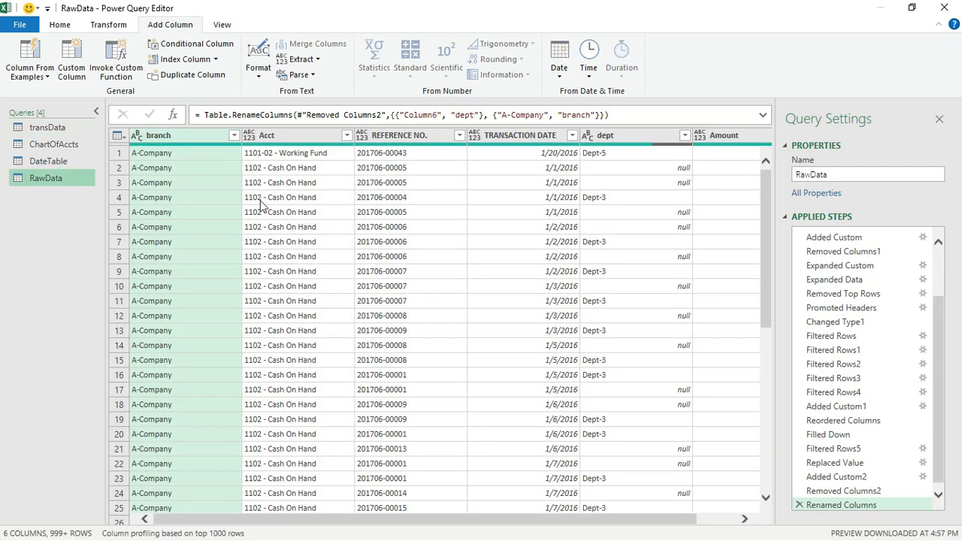
Set Acct and REFERENCE NO. to Text and TRANSACTION DATE to Date
click(249, 137)
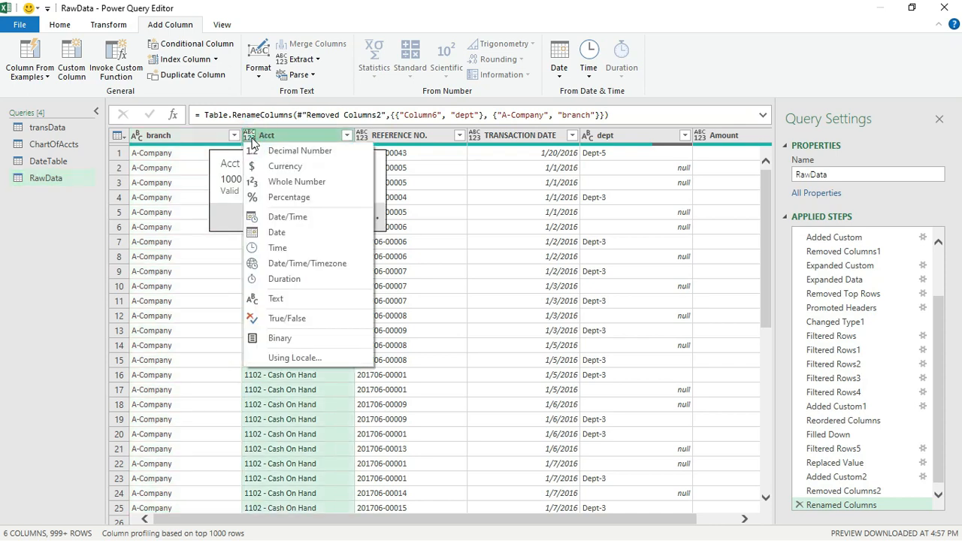
click(295, 298)
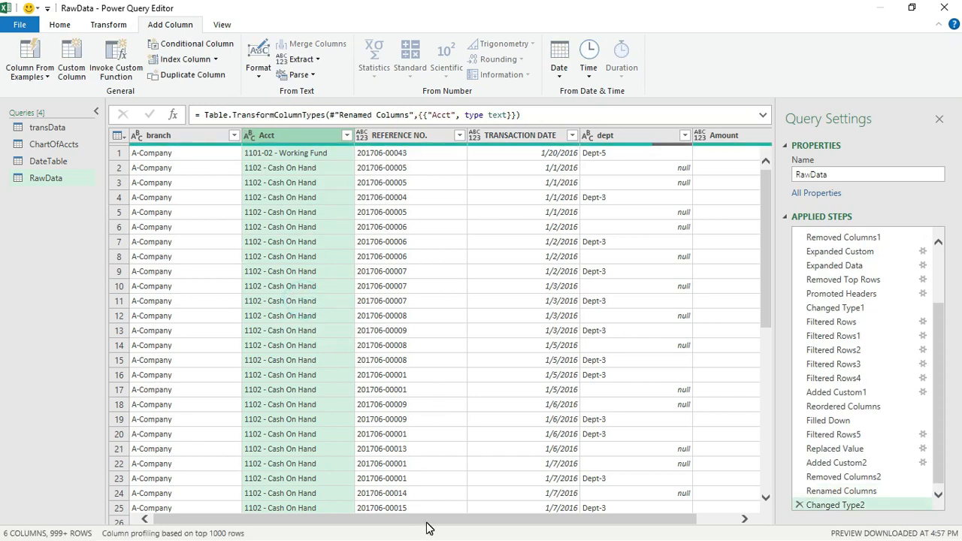
click(362, 138)
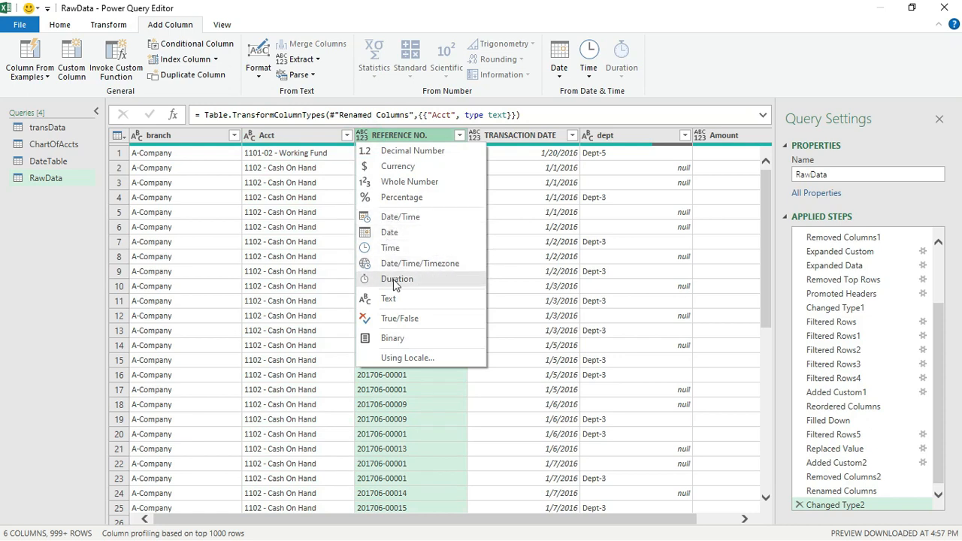
click(403, 300)
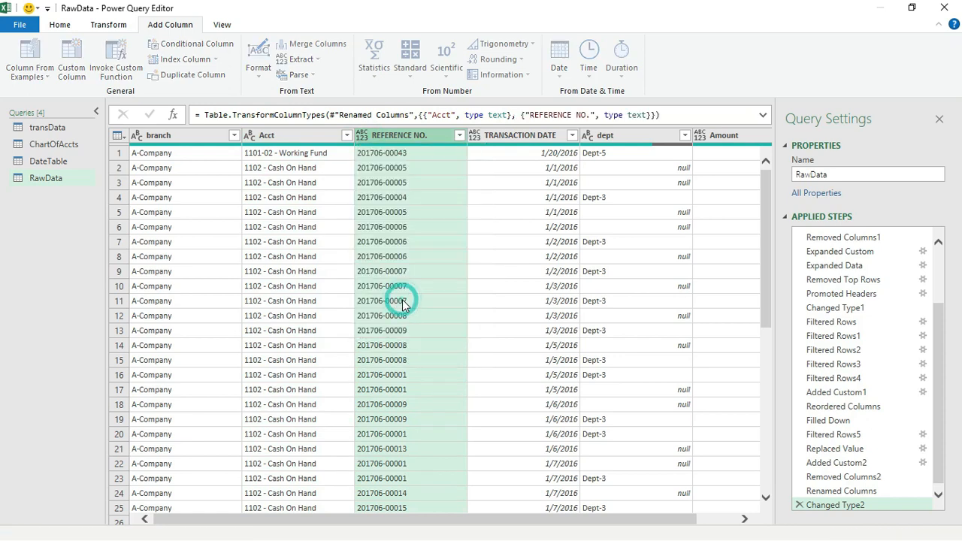
click(476, 138)
click(493, 234)
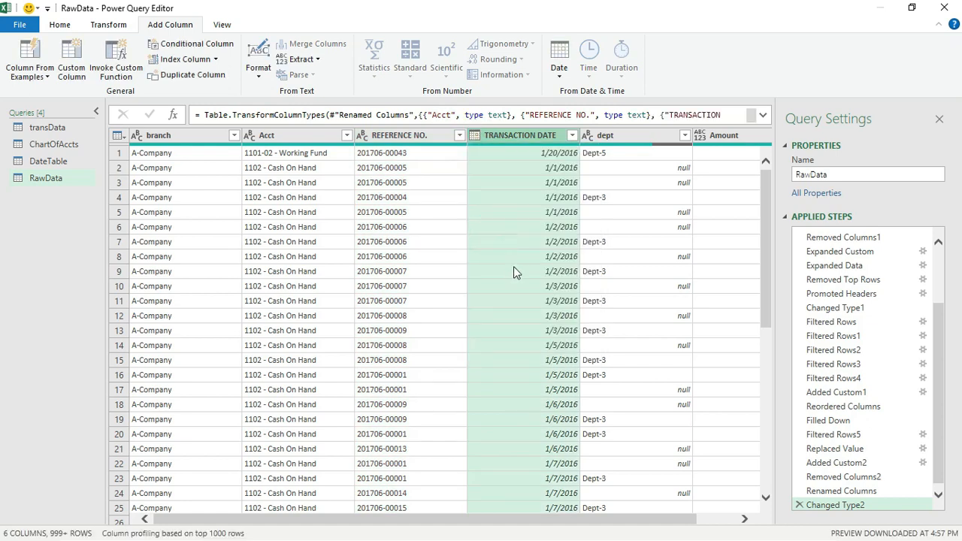
Set Amount to Decimal Number, then open the transData query
scroll(503, 530, right, 2)
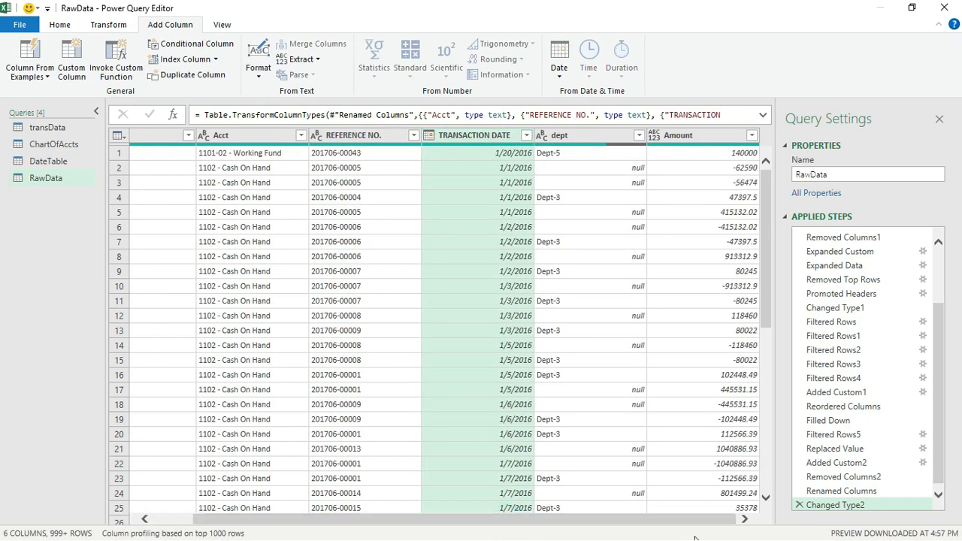
click(656, 138)
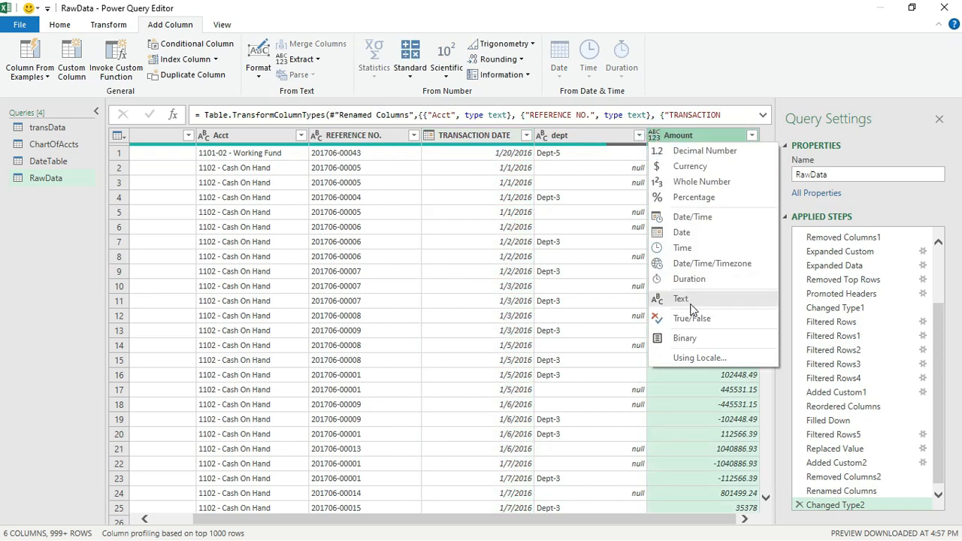
click(690, 152)
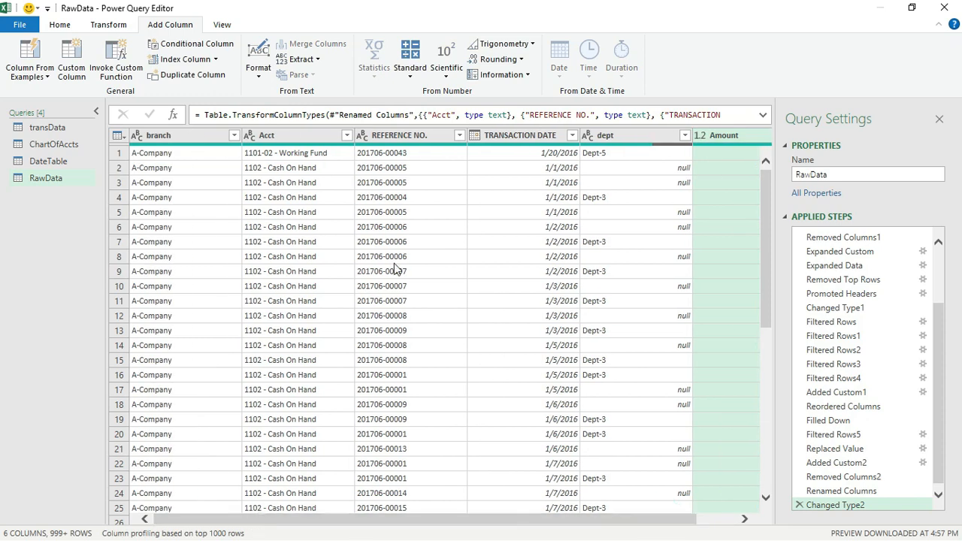
scroll(399, 278, down, 10)
scroll(398, 278, down, 20)
scroll(396, 290, up, 12)
scroll(394, 285, up, 20)
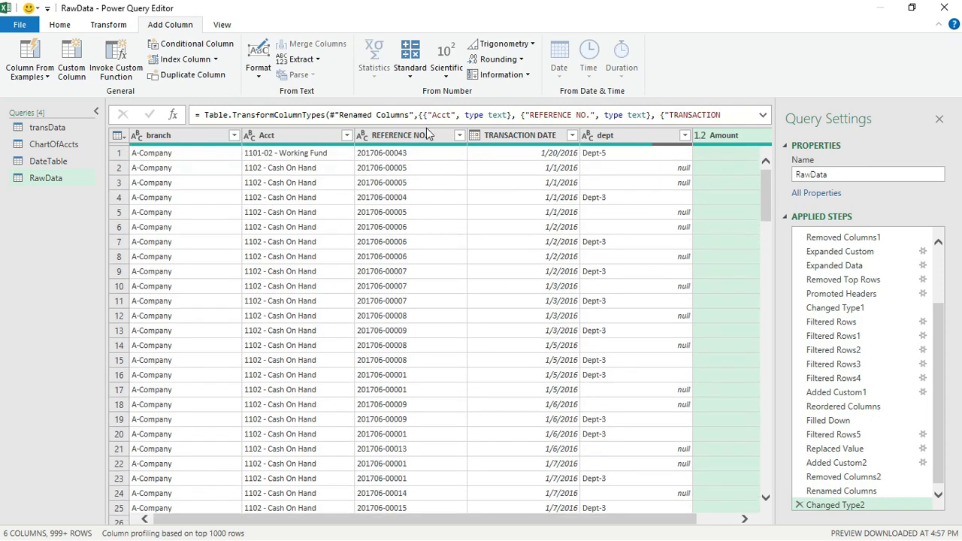
click(52, 132)
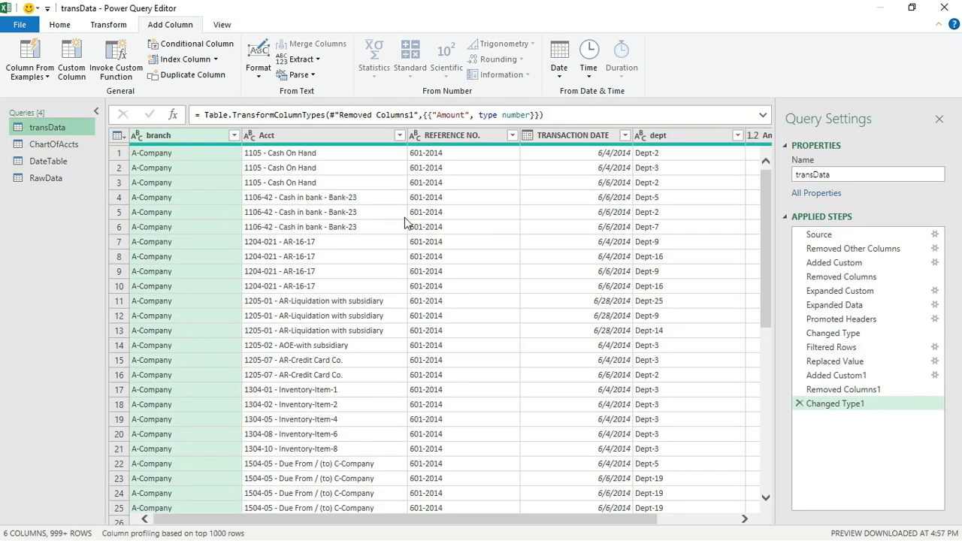
Use Append Queries to add the RawData table onto transData
click(60, 25)
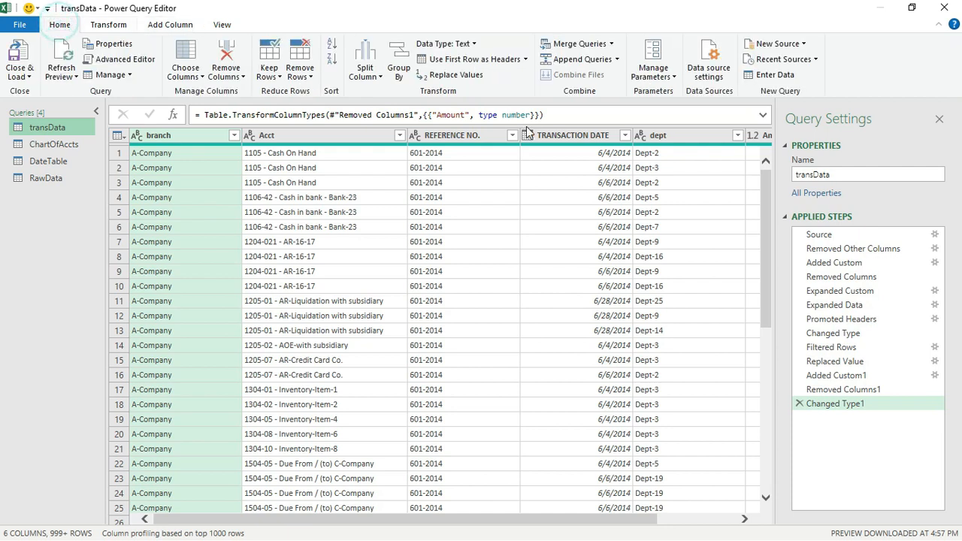
click(618, 65)
click(602, 78)
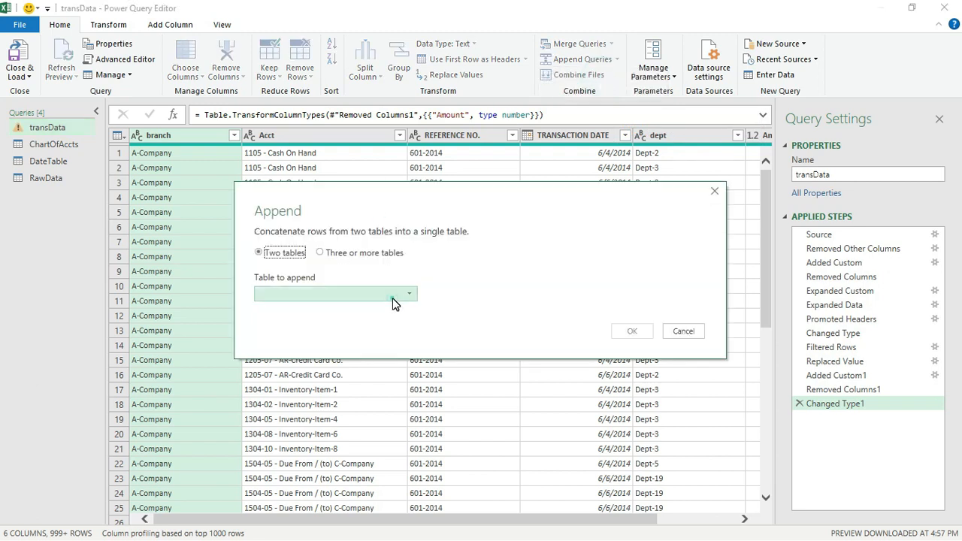
click(393, 300)
click(322, 352)
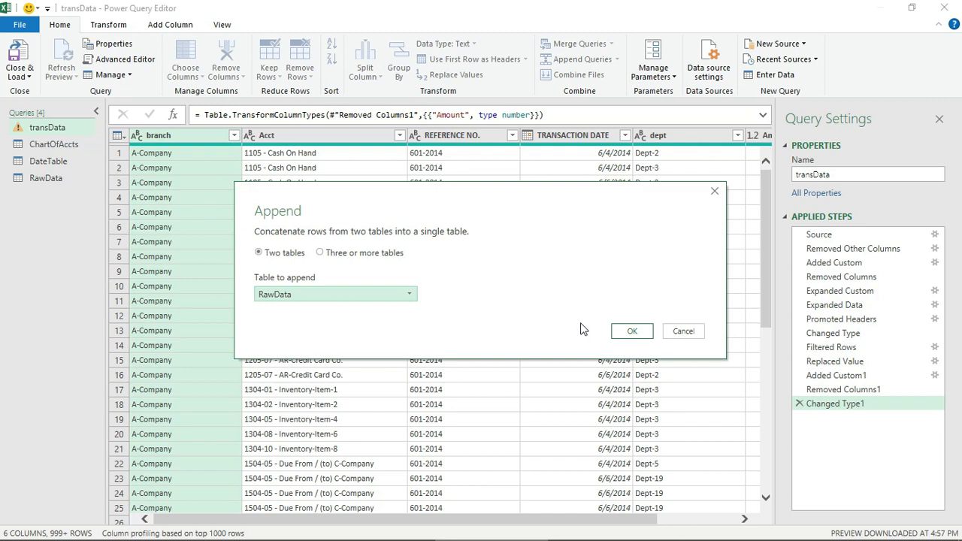
click(632, 336)
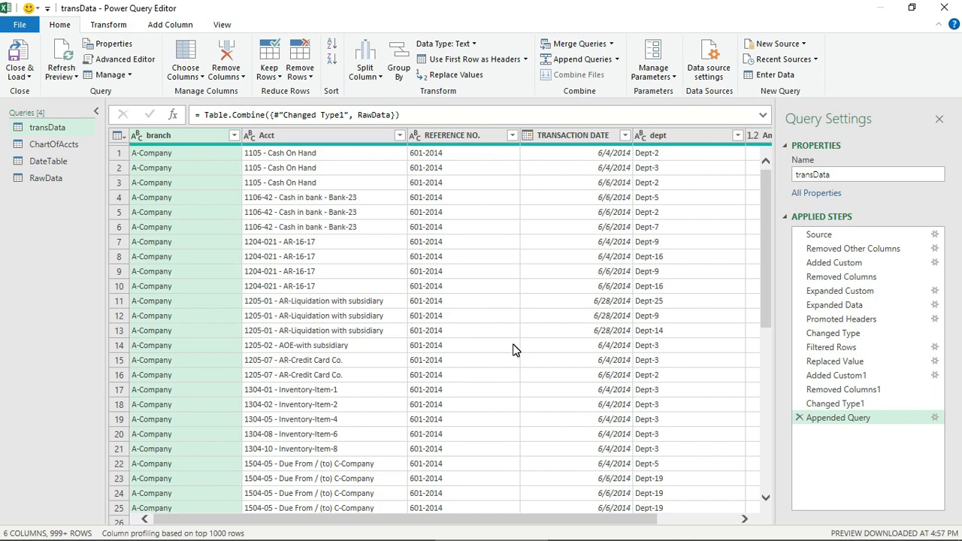
Close & Load To with Only Create Connection, so transData loads 158,107 rows
click(30, 80)
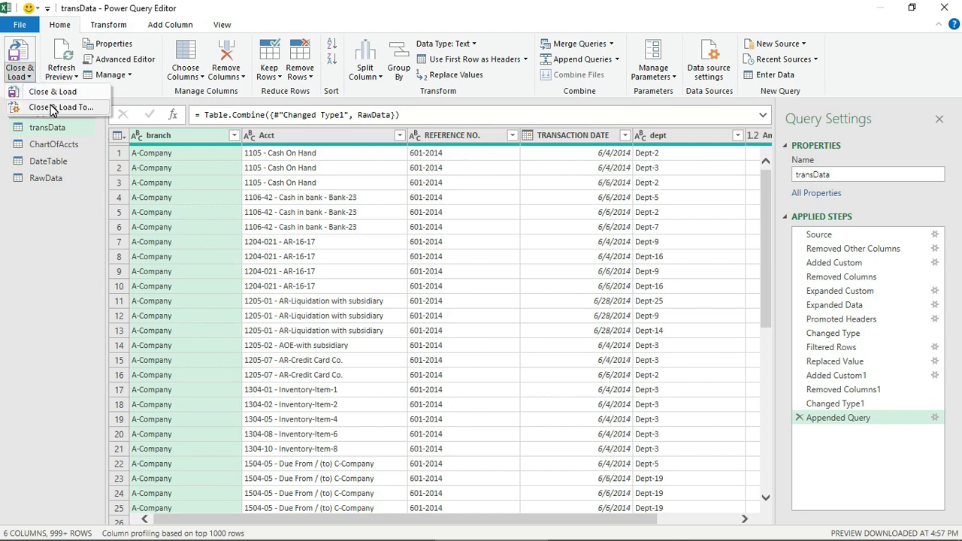
click(48, 106)
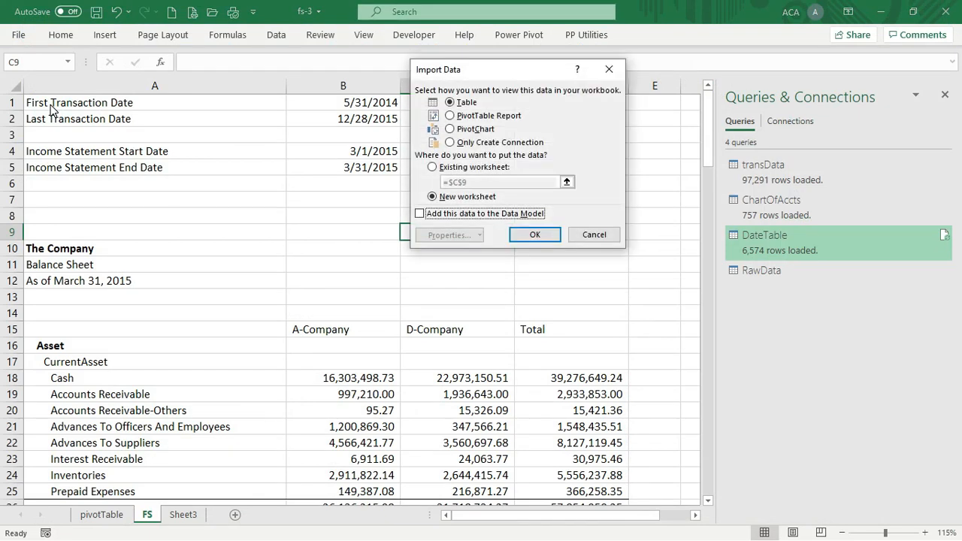
click(454, 143)
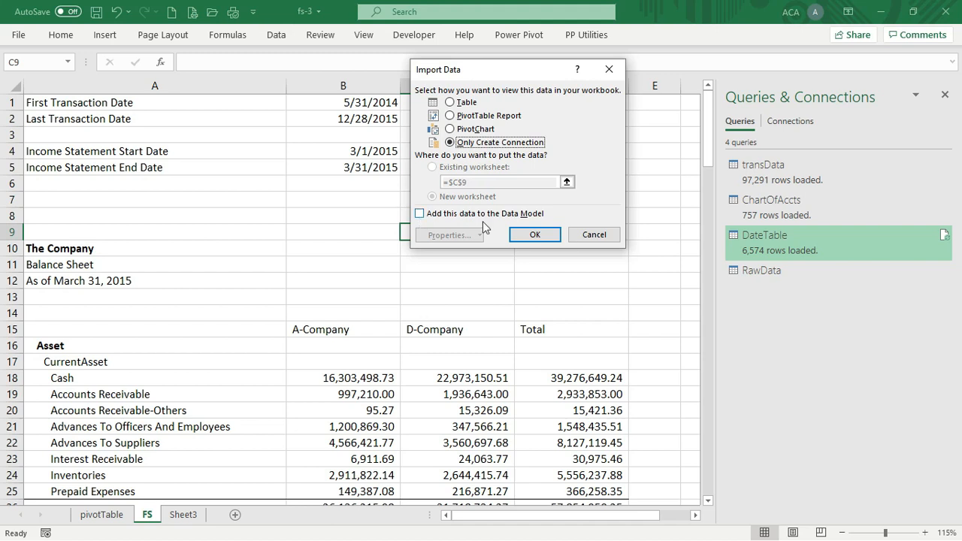
click(536, 236)
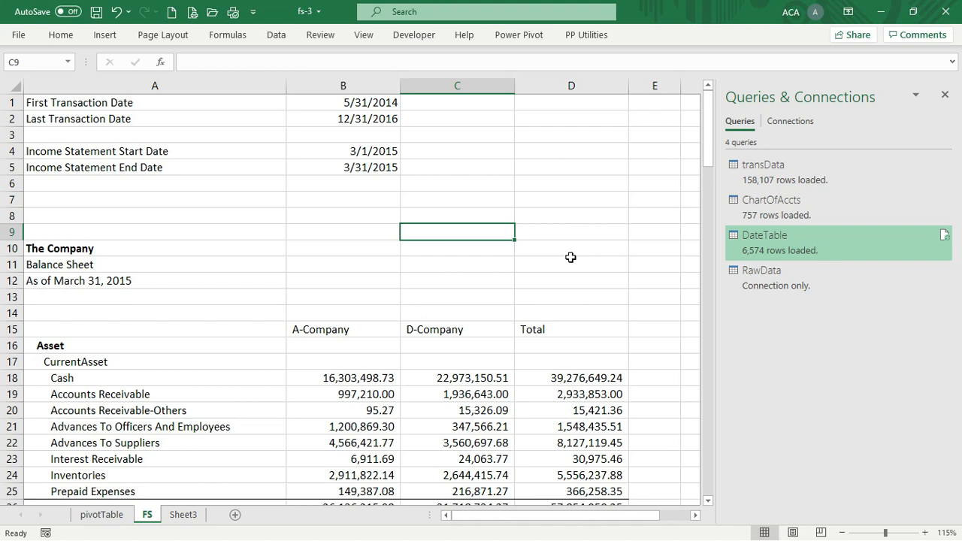
Check the pivotTable sheet, return to FS, and close the Queries & Connections pane
click(105, 515)
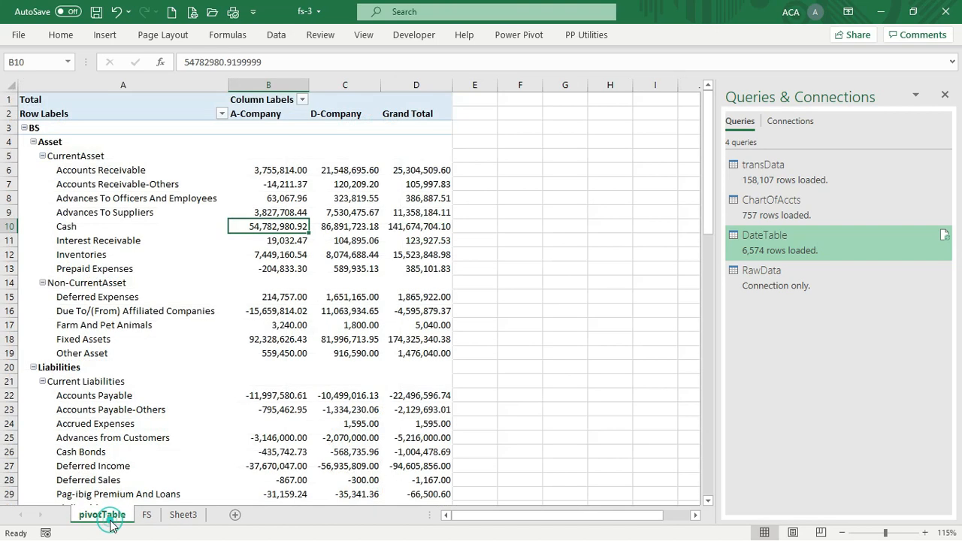
scroll(411, 298, down, 20)
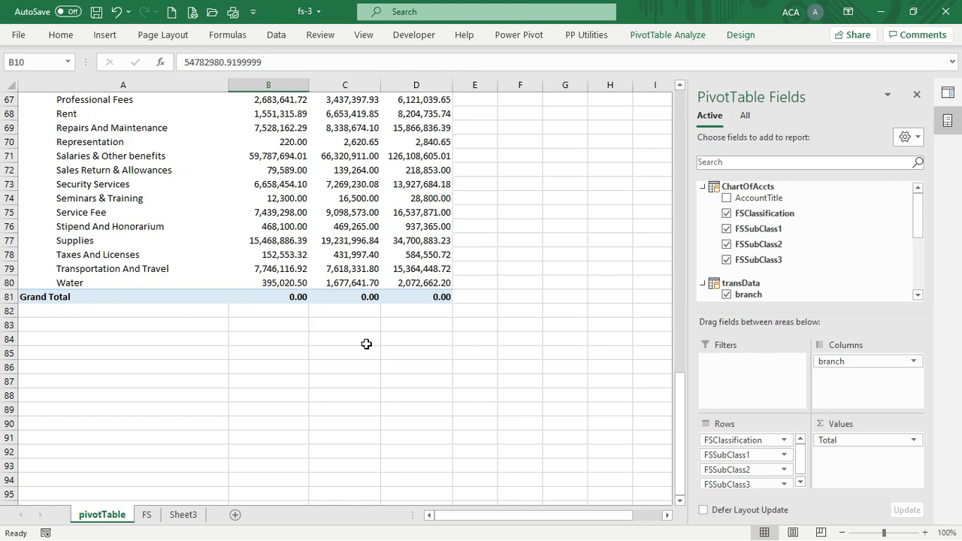
scroll(411, 348, up, 20)
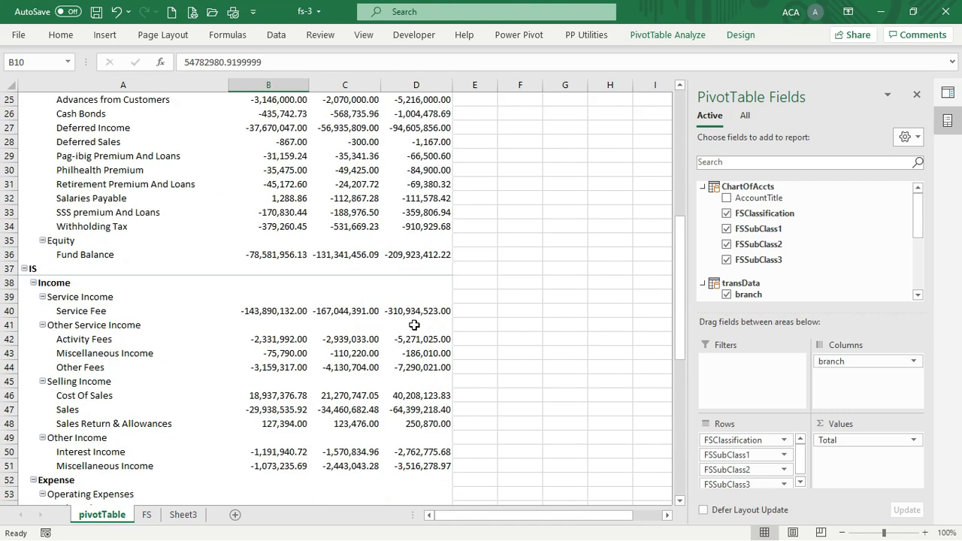
scroll(414, 324, up, 1)
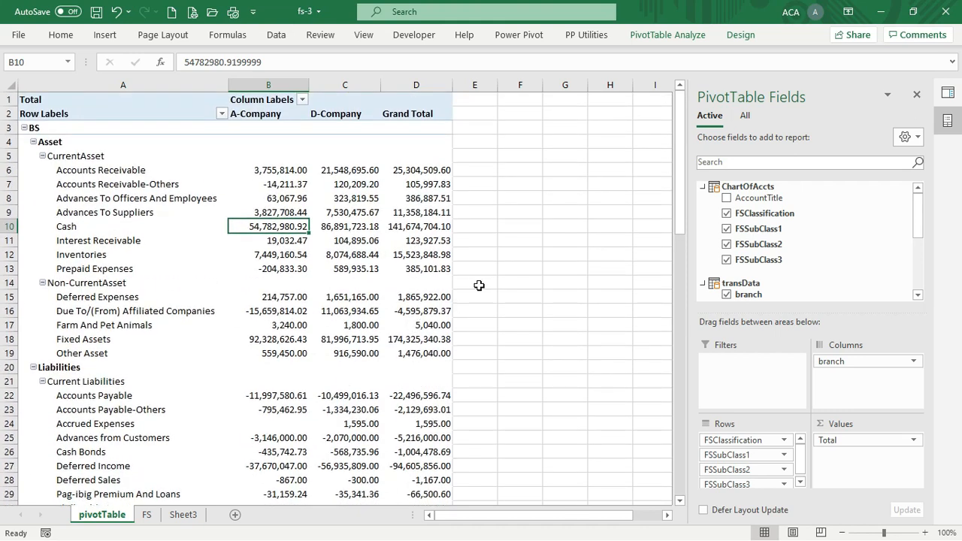
click(146, 514)
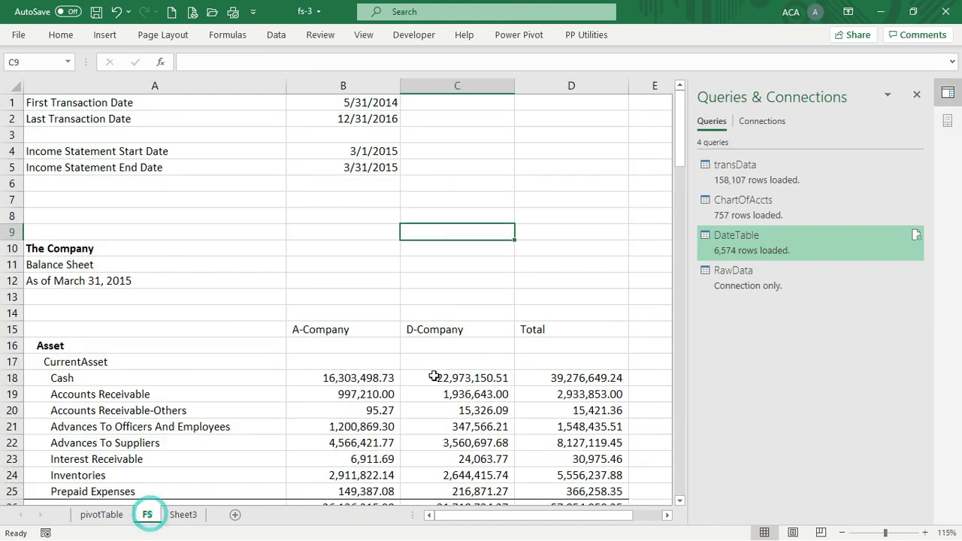
scroll(478, 312, down, 6)
scroll(501, 270, up, 6)
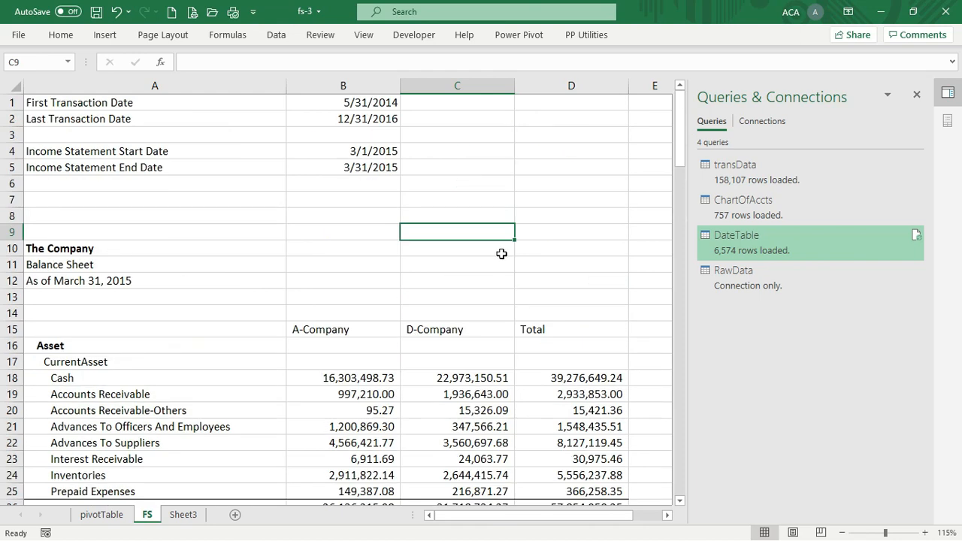
click(947, 93)
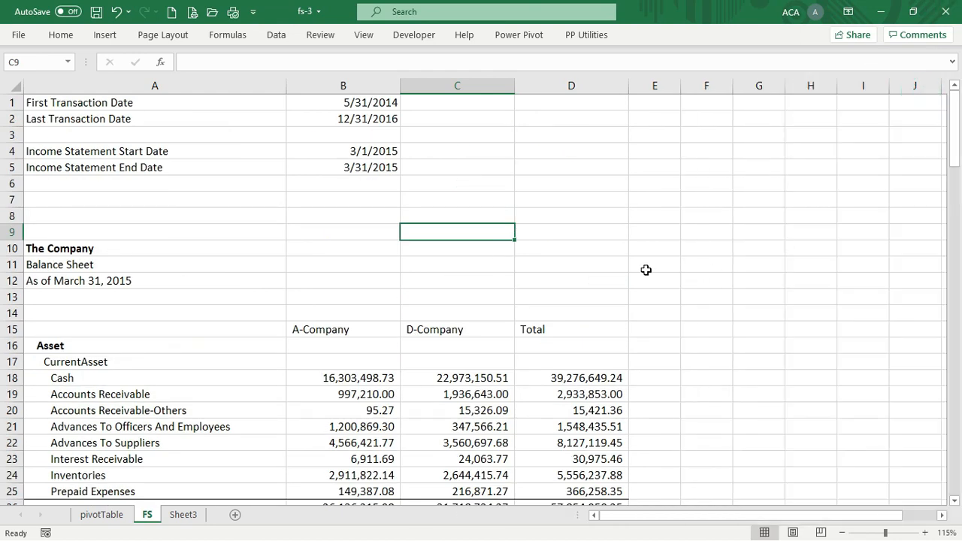
scroll(641, 285, down, 7)
scroll(641, 286, down, 8)
scroll(640, 259, up, 15)
Copy the header block A14:D15 into F14:I15
click(349, 317)
key(Left)
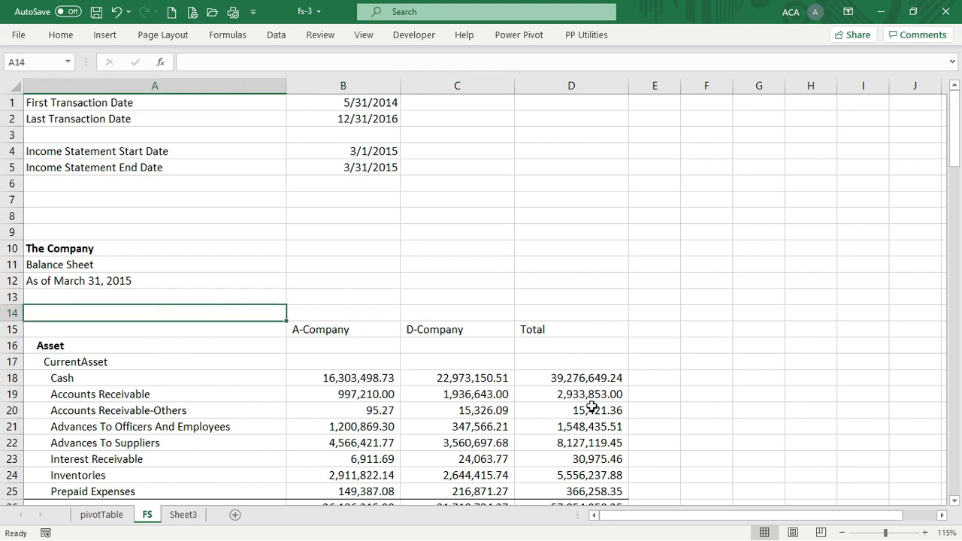
key(shift+Down)
key(shift+Down)
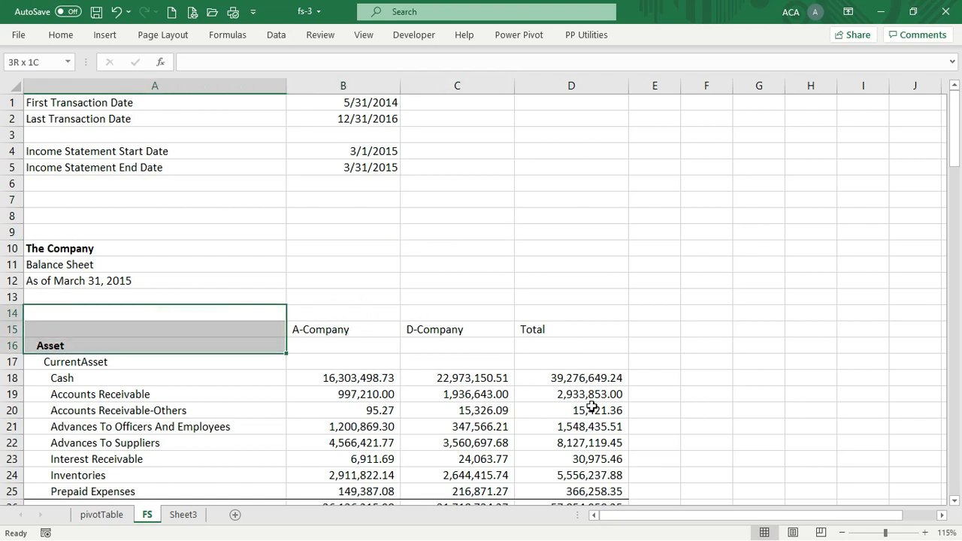
key(shift+Down)
key(shift+Up)
key(shift+Up)
key(shift+Right)
key(shift+Right)
key(shift+Right)
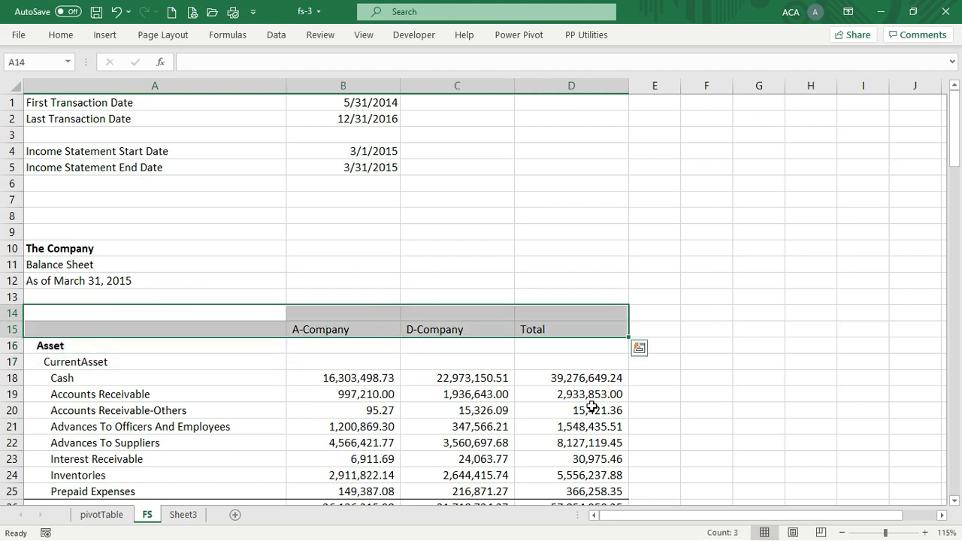
key(ctrl+c)
key(Right)
key(Right)
key(Right)
key(Right)
key(Right)
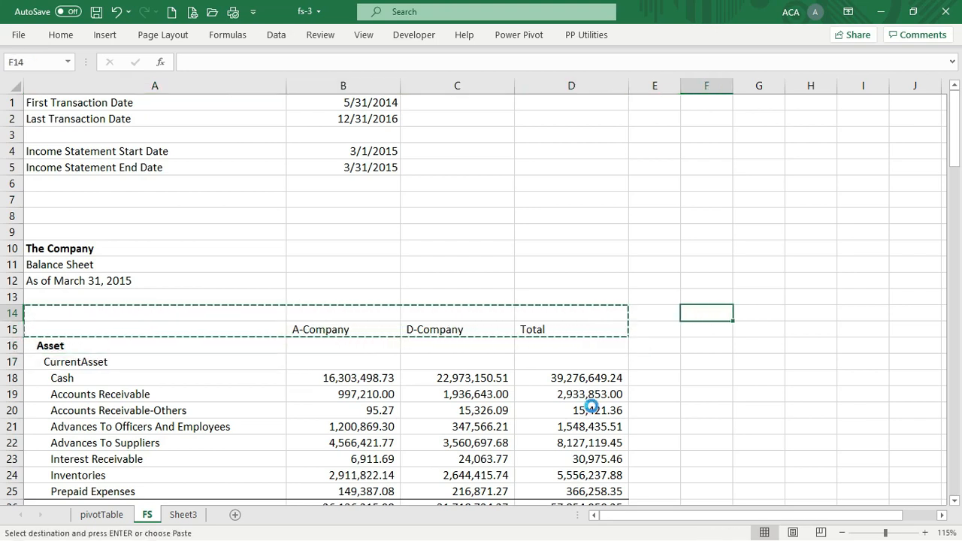
key(Return)
Narrow column E into a spacer and autofit columns B through D
drag(681, 86, 635, 88)
drag(390, 91, 569, 86)
drag(627, 89, 539, 89)
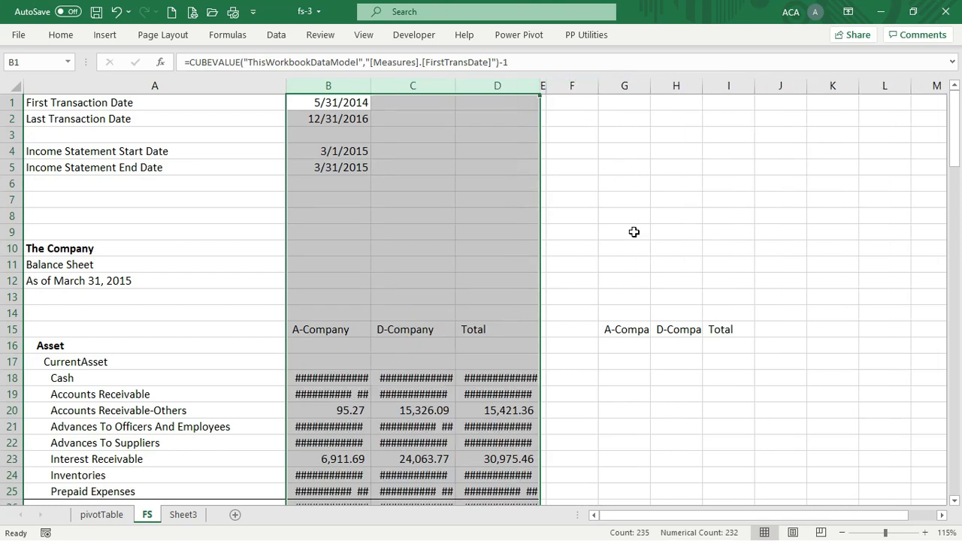
double_click(538, 88)
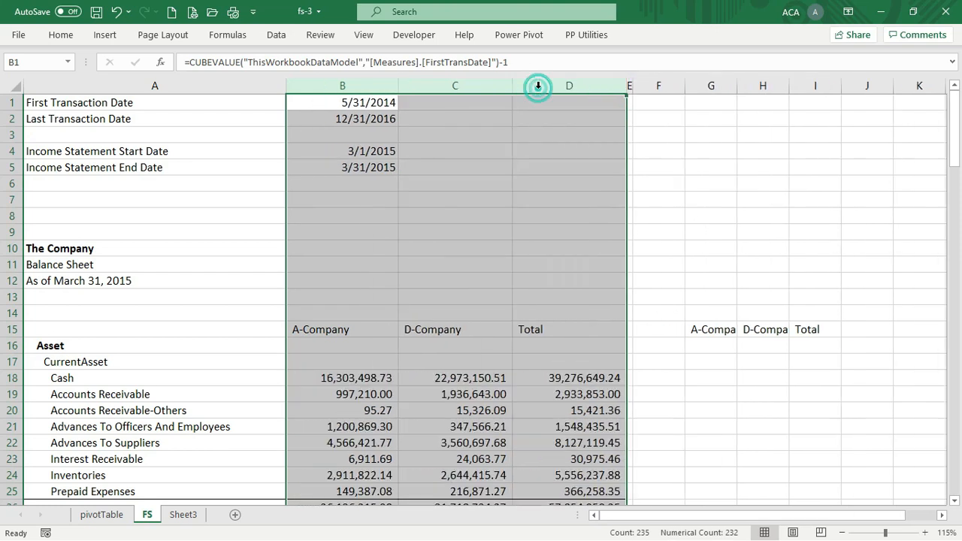
click(690, 427)
Copy the Total column D with its formulas into column I
click(588, 88)
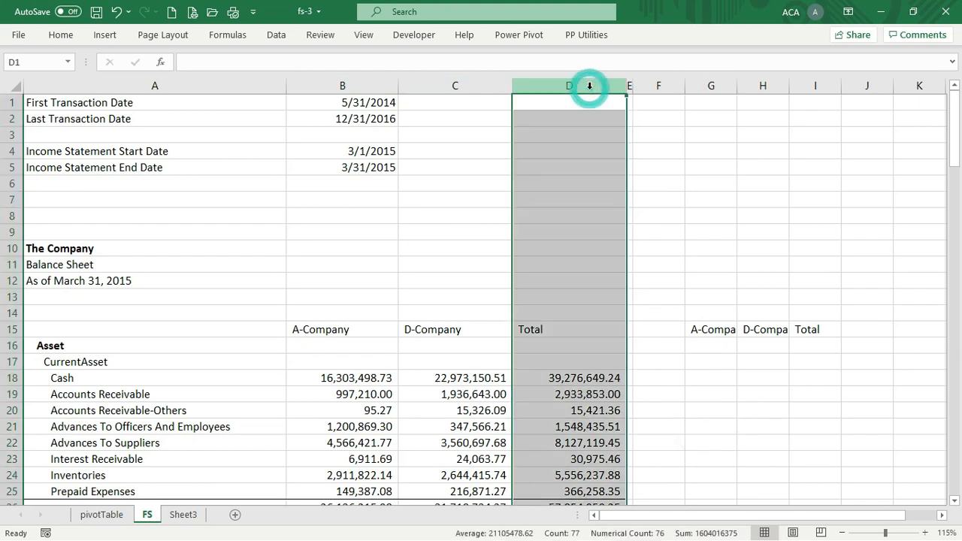
key(ctrl+c)
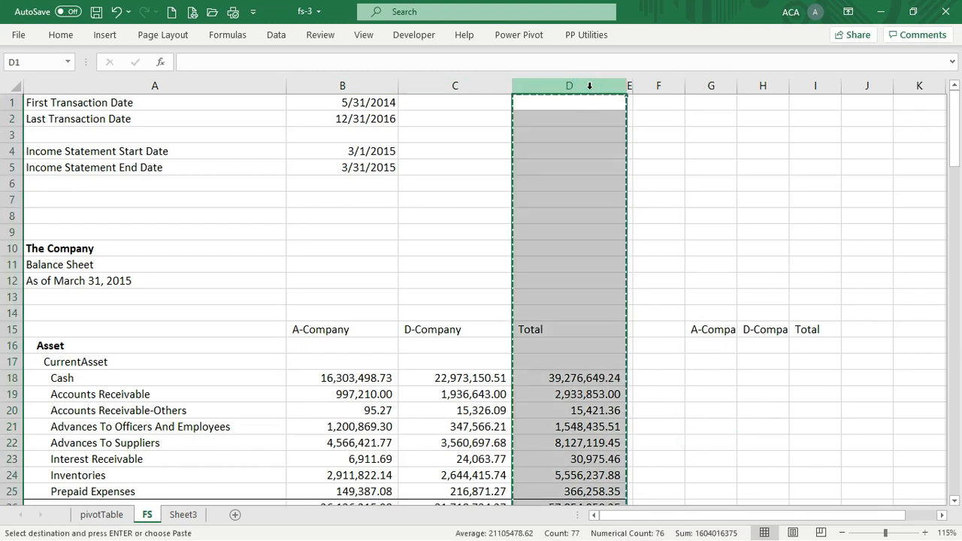
click(823, 79)
key(Return)
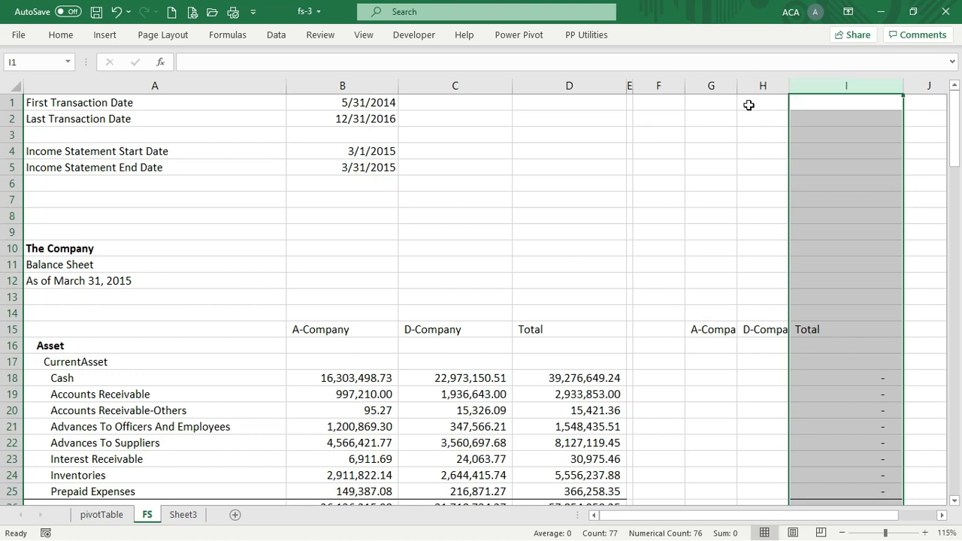
ctrl+scroll(589, 206, down, 2)
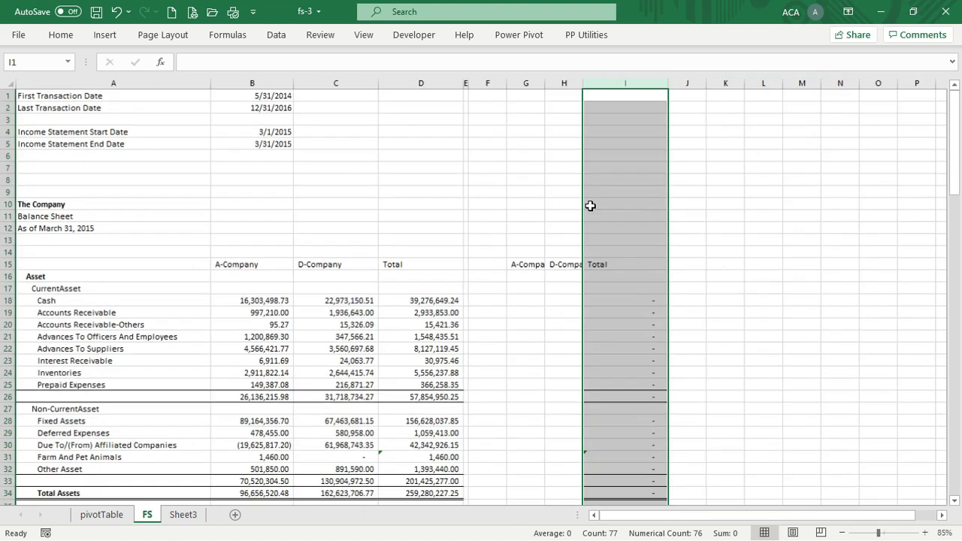
ctrl+scroll(591, 206, up, 1)
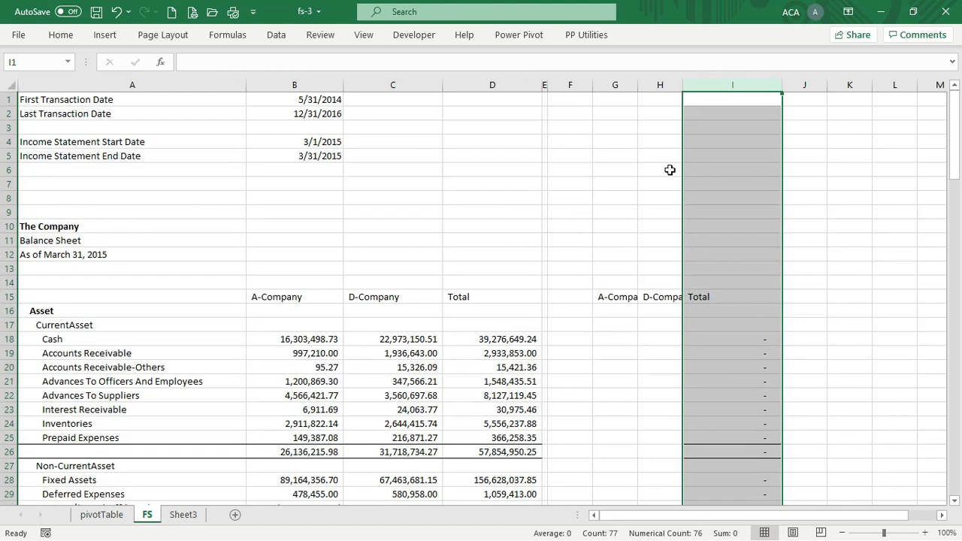
click(663, 170)
Collapse column F and widen columns G through I to show full headings
drag(569, 85, 549, 97)
click(613, 85)
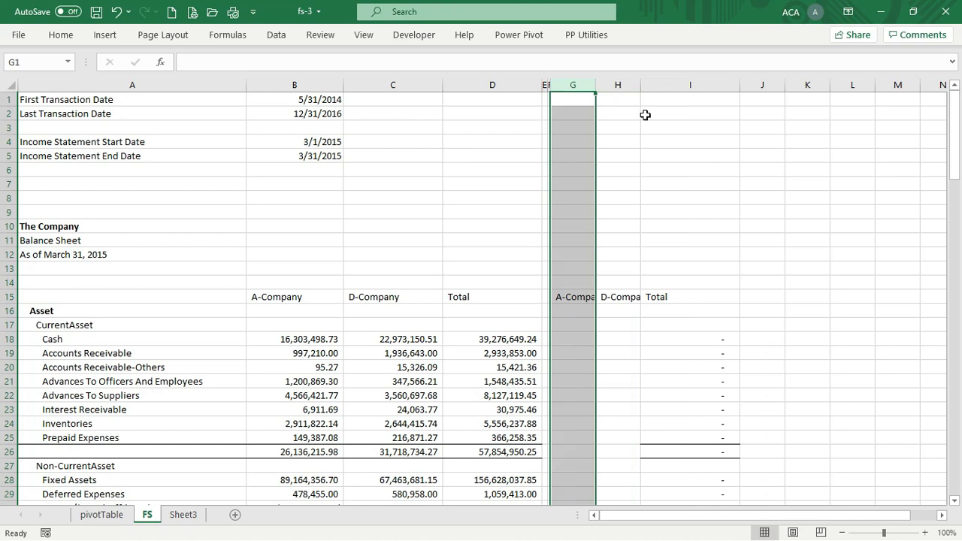
click(676, 202)
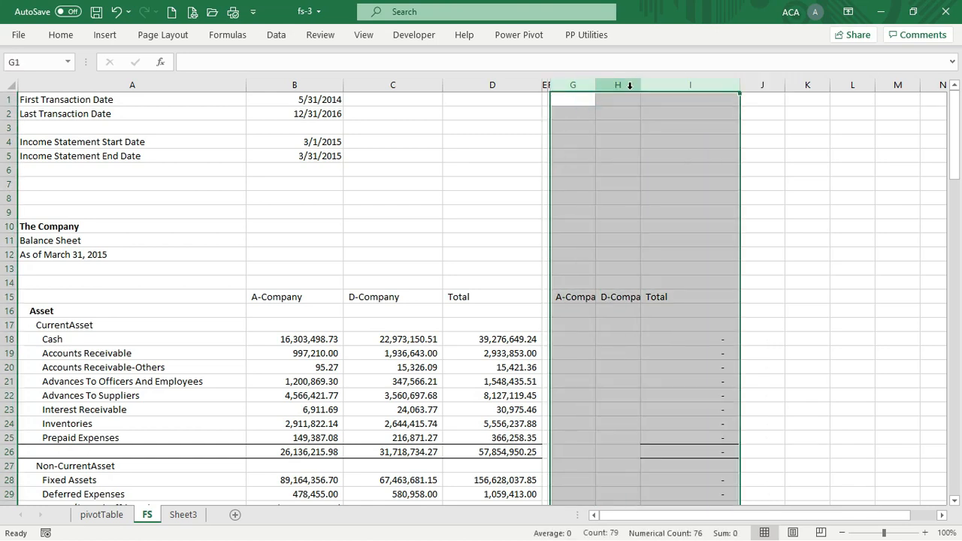
drag(640, 85, 721, 93)
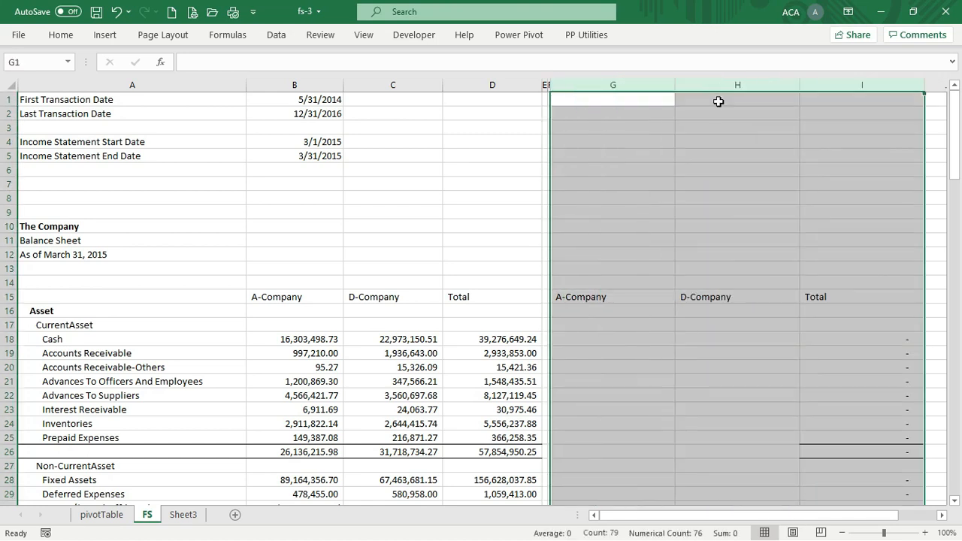
click(709, 194)
click(544, 284)
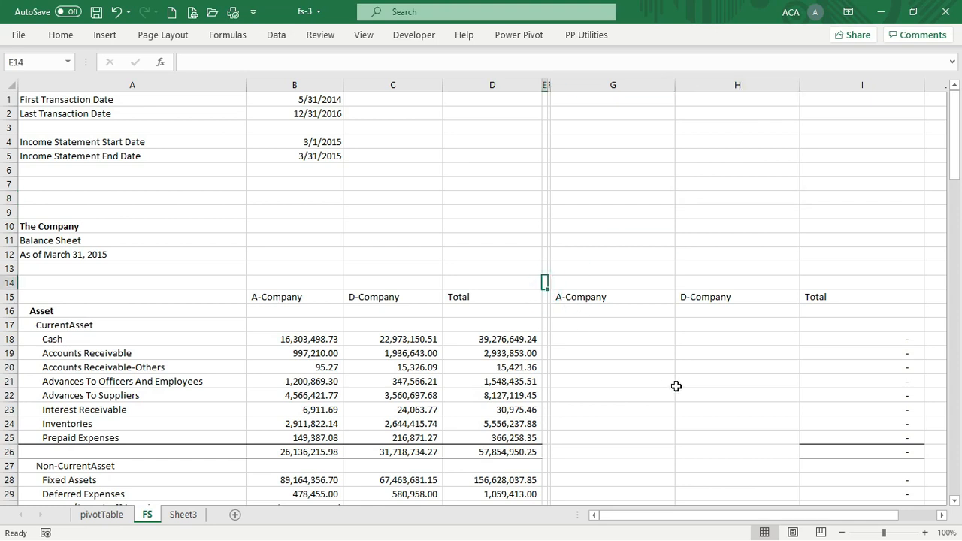
Delete the empty spacer column E entirely
key(ctrl+minus)
key(c)
key(Return)
Copy the current asset subtotals B26:D26 into F26:H26
key(Down)
key(Down)
key(Down)
key(Down)
key(Down)
key(Down)
key(Down)
key(Down)
key(Down)
key(Down)
key(Down)
key(Down)
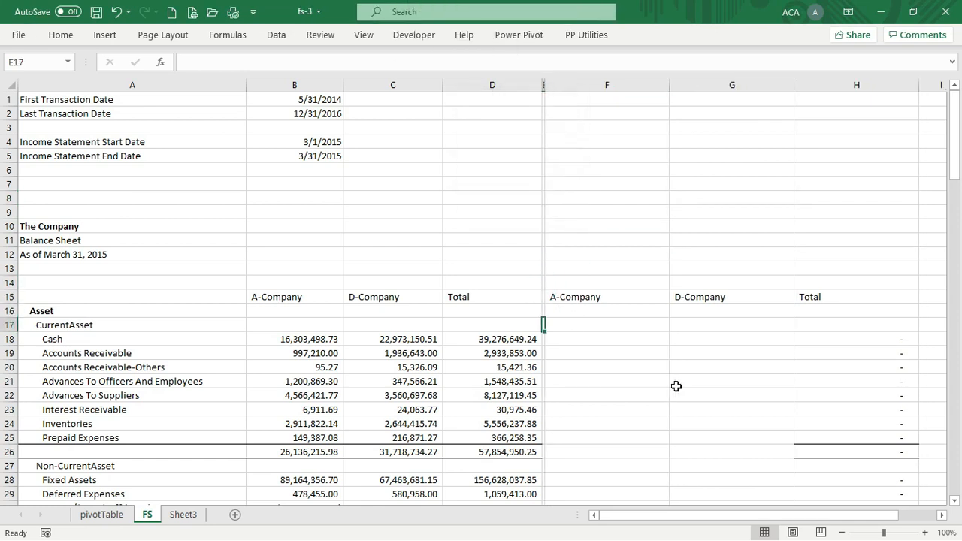
key(Left)
key(Left)
key(Left)
key(Left)
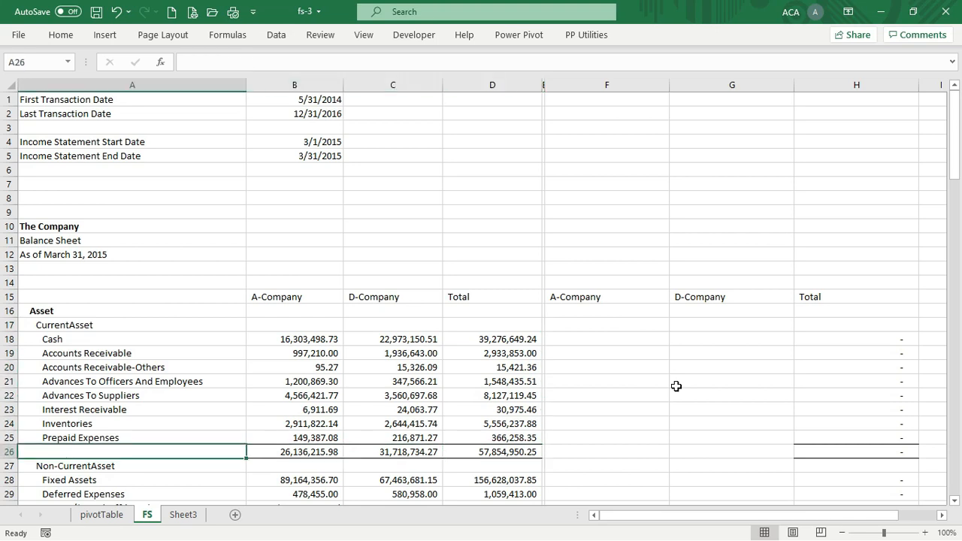
key(Right)
key(shift+Right)
key(shift+Right)
key(shift+Right)
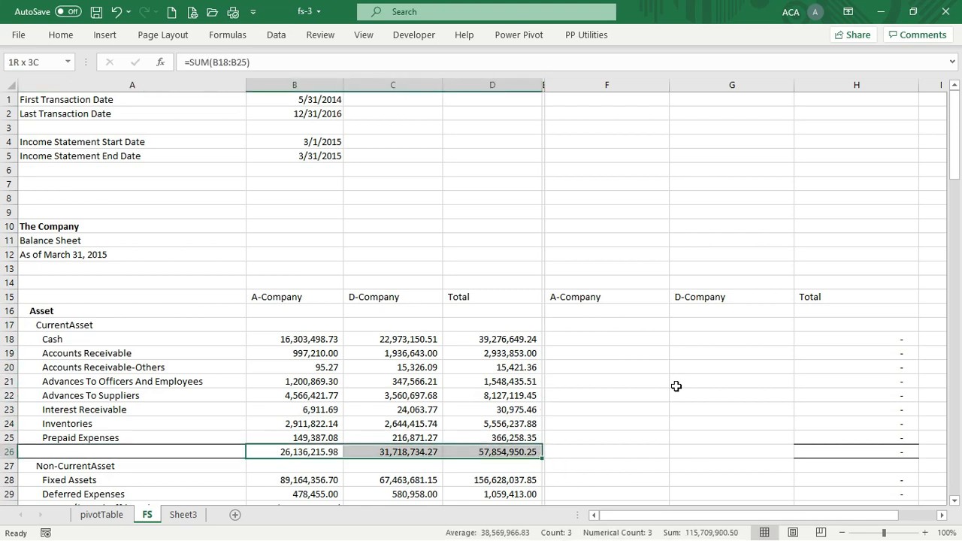
key(ctrl+q)
key(Escape)
key(ctrl+c)
key(Right)
key(Right)
key(Return)
Copy the non-current asset subtotal and Total Assets rows into F33:H34
key(Down)
key(Down)
key(Down)
key(Down)
key(Down)
key(Down)
key(Down)
key(Down)
key(Down)
key(Down)
key(Down)
key(Down)
key(Down)
key(Down)
key(Down)
key(Down)
key(Up)
key(Up)
key(Up)
key(Up)
key(Up)
key(Up)
key(Up)
key(Up)
key(Up)
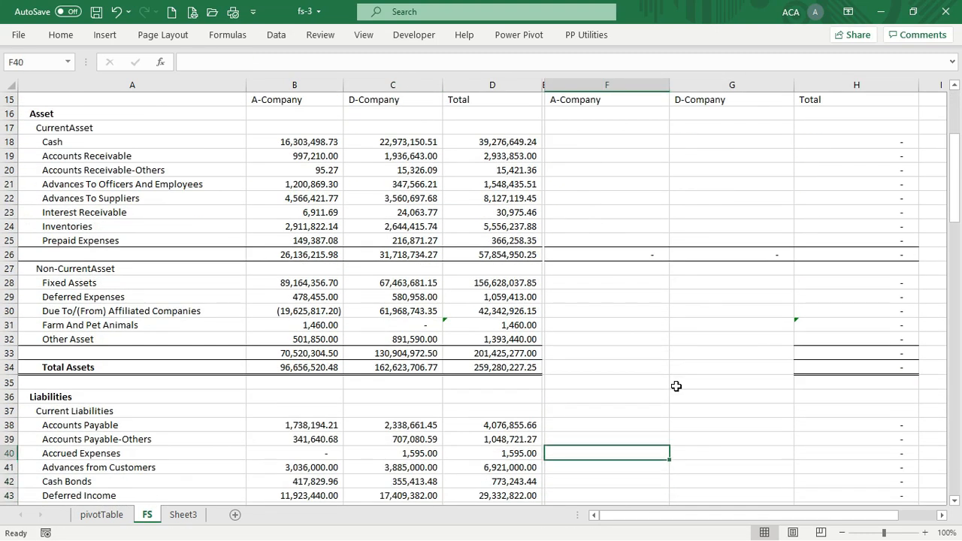
key(Left)
key(Left)
key(Left)
key(Left)
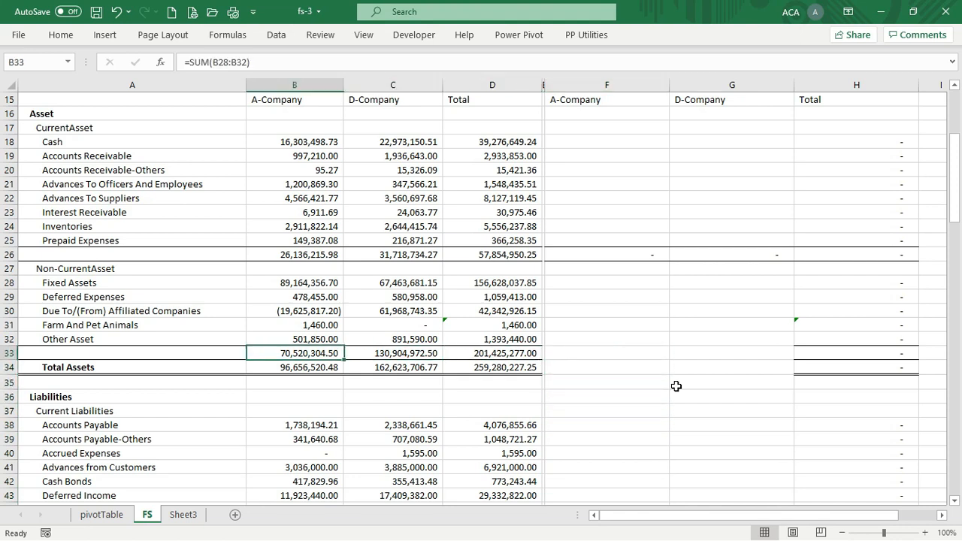
key(shift+Down)
key(shift+Right)
key(shift+Right)
key(shift+Right)
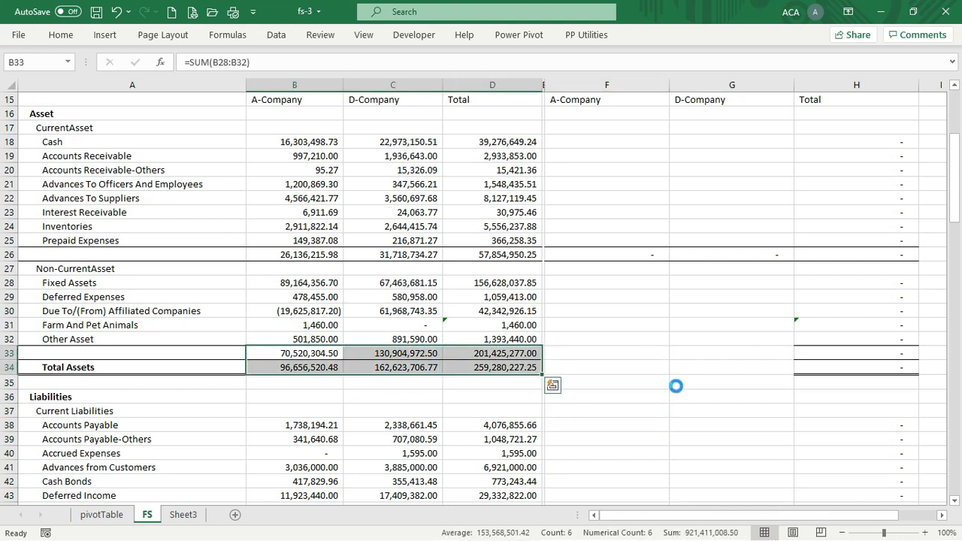
key(ctrl+c)
key(Right)
key(Right)
key(Right)
key(Right)
key(Return)
Copy the current liabilities subtotal into F53:H53
key(Down)
key(Down)
key(Down)
key(Down)
key(Down)
key(Down)
key(Down)
key(Down)
key(Down)
key(Down)
key(Down)
key(Down)
key(Down)
key(Down)
key(Down)
key(Down)
key(Down)
key(Down)
key(Down)
key(Down)
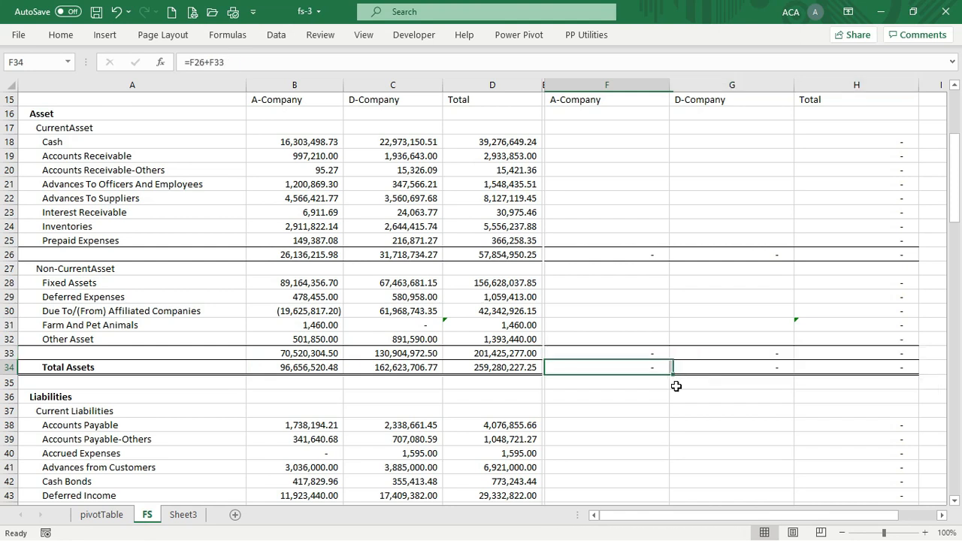
key(Up)
key(Up)
key(Up)
key(Up)
key(Up)
key(Up)
key(Up)
key(Up)
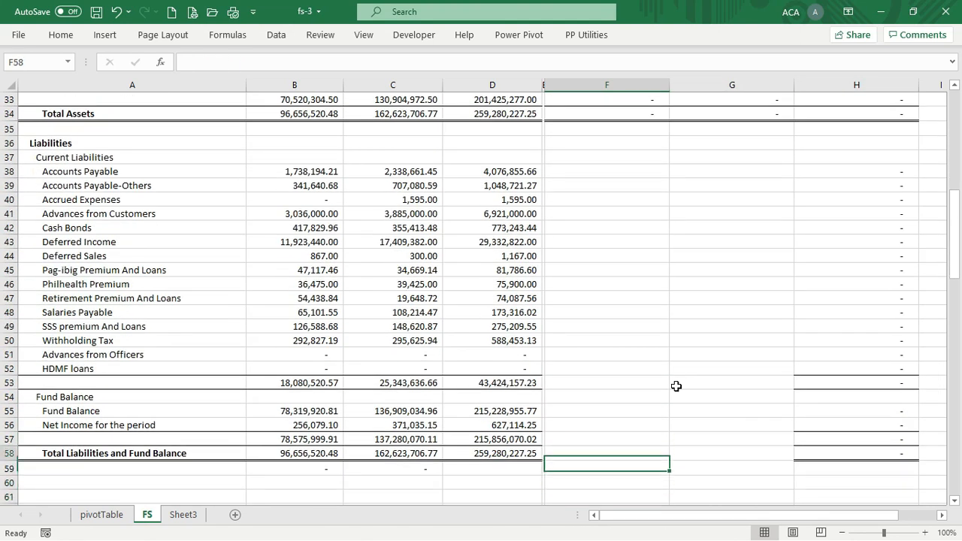
key(Left)
key(Left)
key(Down)
key(Left)
key(Left)
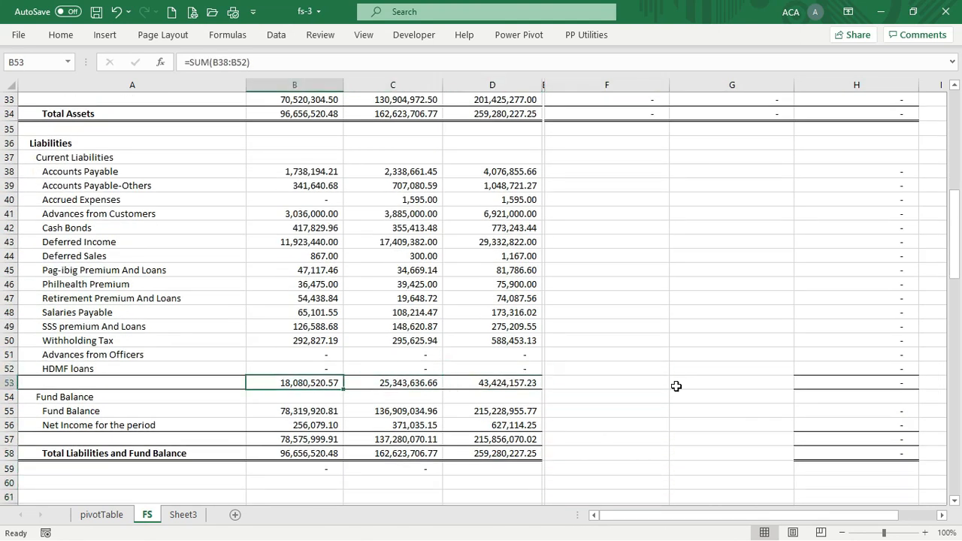
key(shift+Right)
key(shift+Right)
key(ctrl+c)
key(Right)
key(Right)
key(Right)
key(Right)
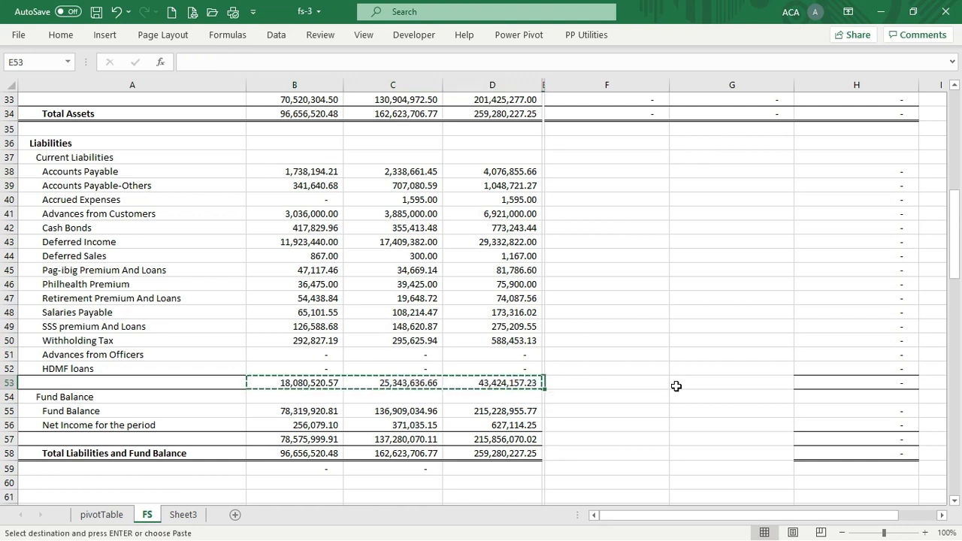
key(Return)
key(Down)
Copy the fund balance and grand total rows 57–59 into F57:H59, undoing an accidental clear
key(Down)
key(Down)
key(Left)
key(Left)
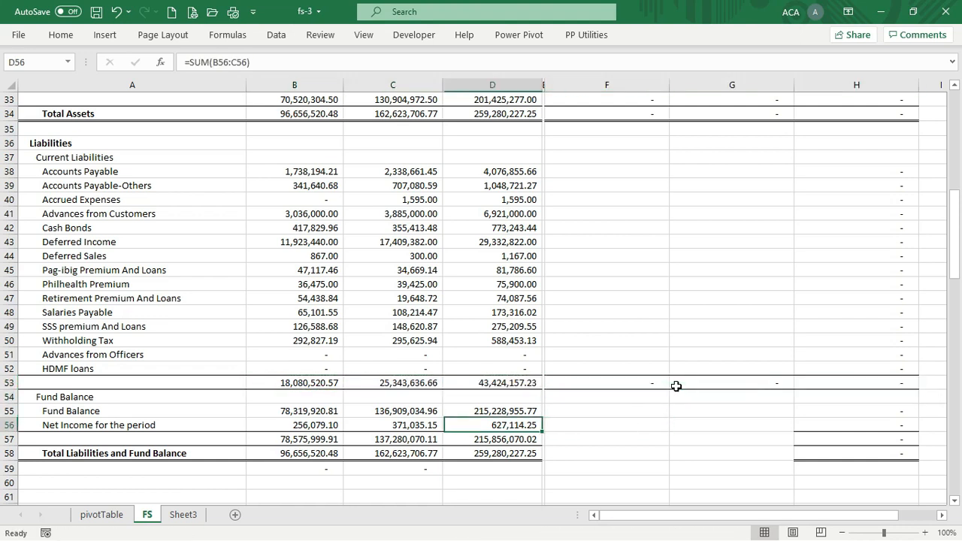
key(Left)
key(Down)
key(Left)
key(shift+Down)
key(shift+Right)
key(shift+Right)
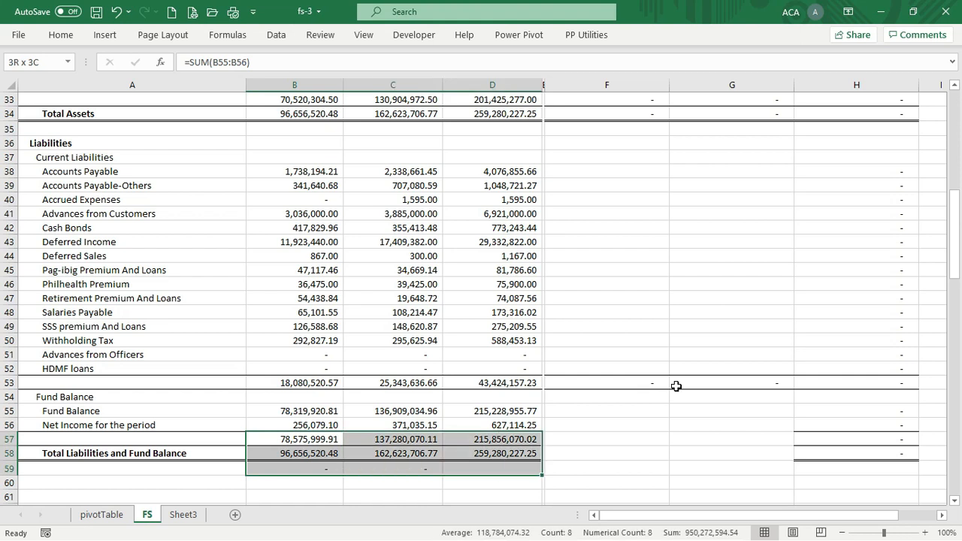
key(shift+Down)
key(Delete)
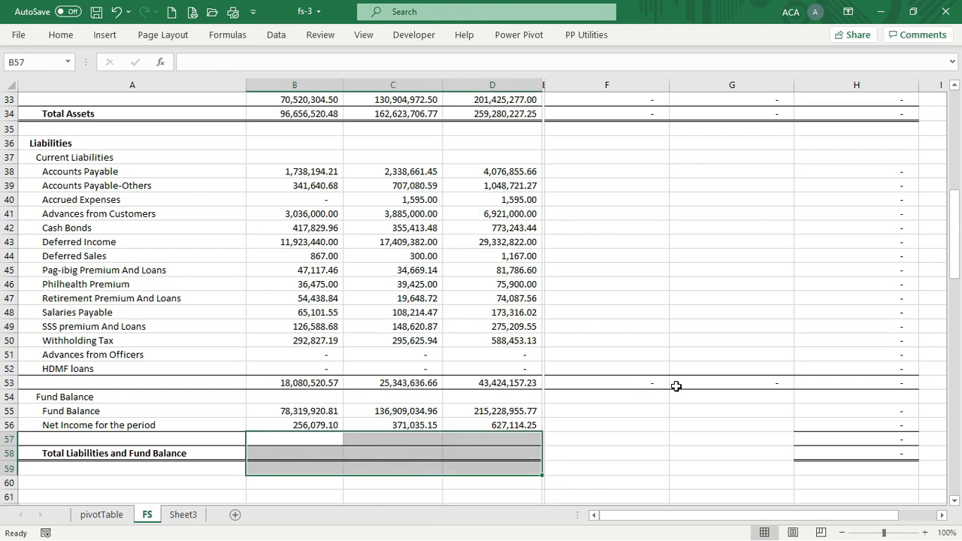
key(ctrl+z)
key(ctrl+y)
key(ctrl+z)
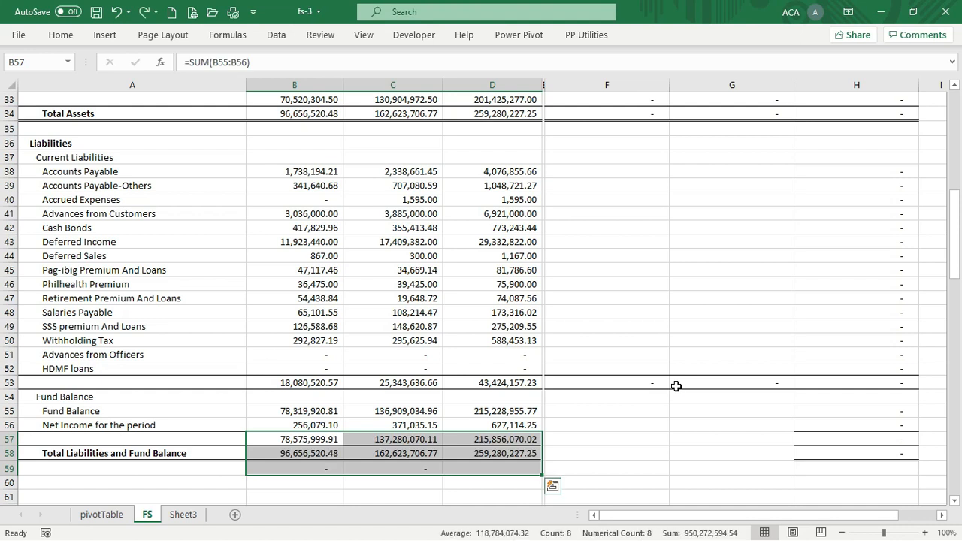
key(ctrl+c)
key(Right)
key(Right)
key(Right)
key(Right)
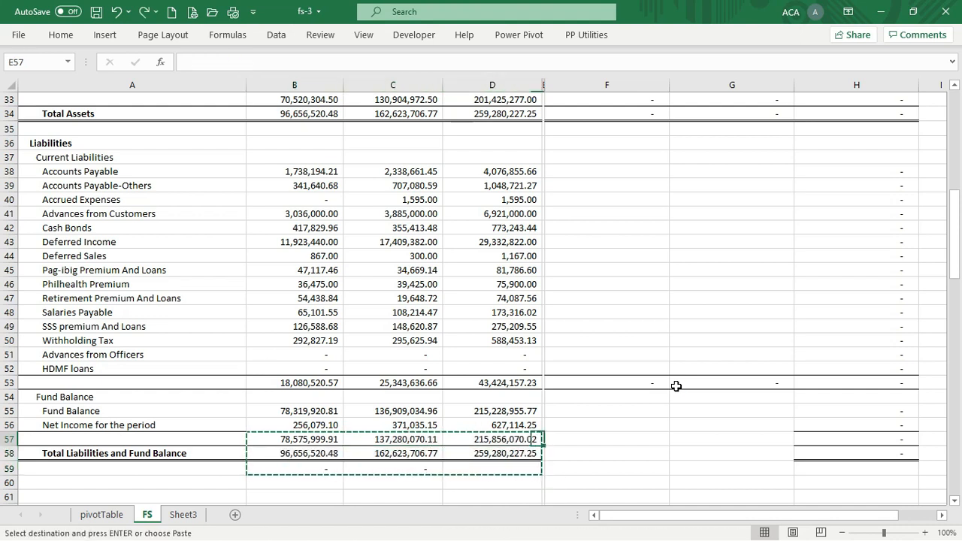
key(Return)
Copy the Gross Profit formulas into F77:H77
key(Down)
key(Down)
key(Down)
key(Down)
key(Down)
key(Down)
key(Down)
key(Down)
key(Down)
key(Down)
key(Down)
key(Down)
key(Down)
key(Down)
key(Down)
key(Down)
key(Down)
key(Down)
key(Down)
key(Down)
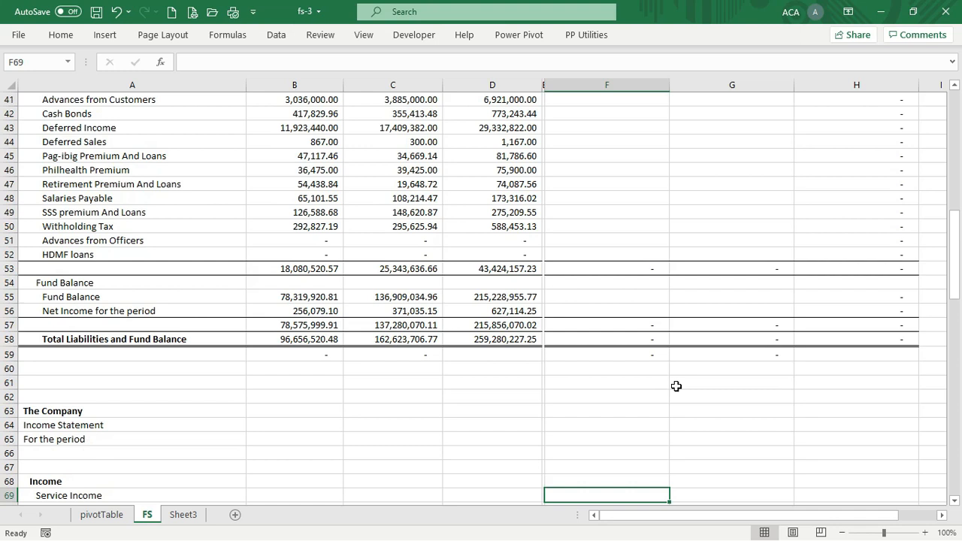
key(Up)
key(Up)
key(Up)
key(Up)
key(Up)
key(Up)
key(Up)
key(Up)
key(Up)
key(Up)
key(Up)
key(Up)
key(Up)
key(Up)
key(Up)
key(Up)
key(Up)
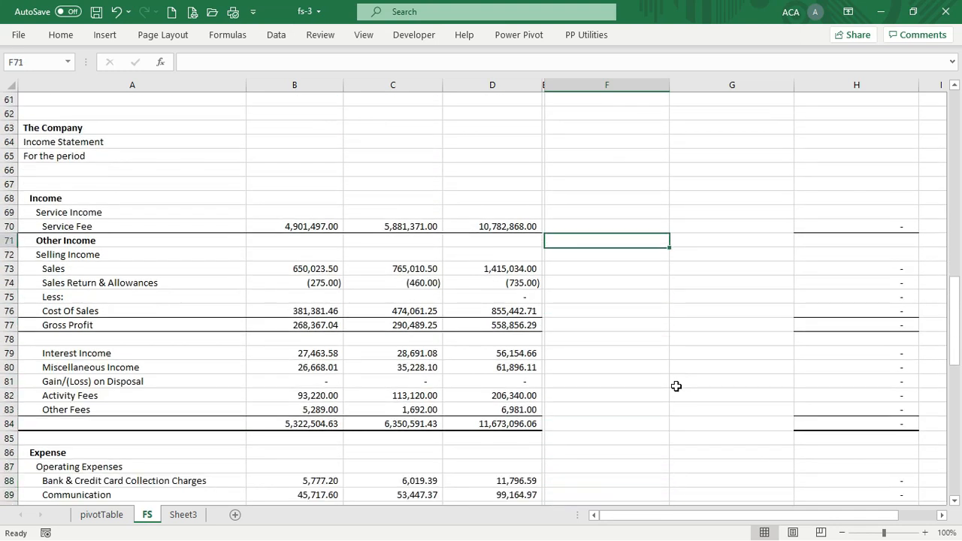
key(Down)
key(Down)
key(Down)
key(Down)
key(Down)
key(Down)
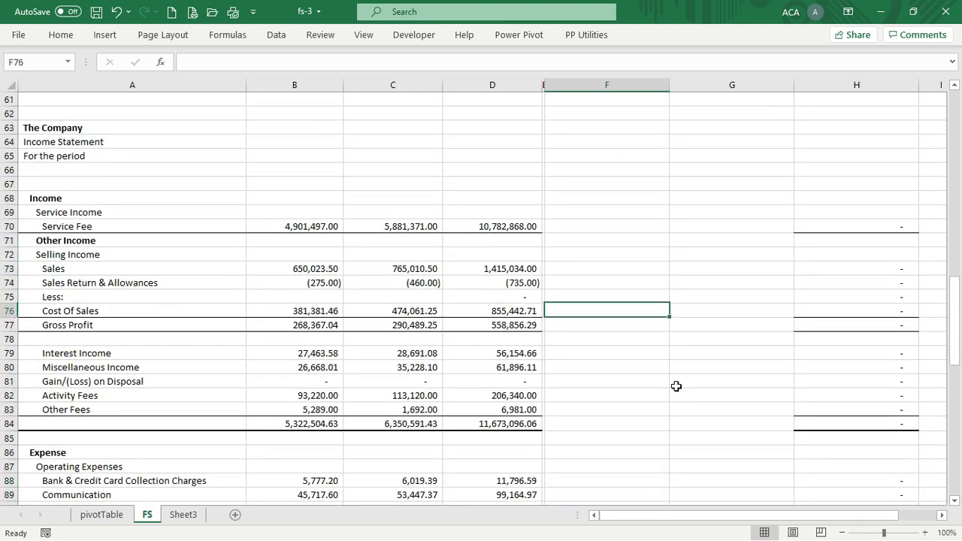
key(Left)
key(Left)
key(Left)
key(Left)
key(shift+Right)
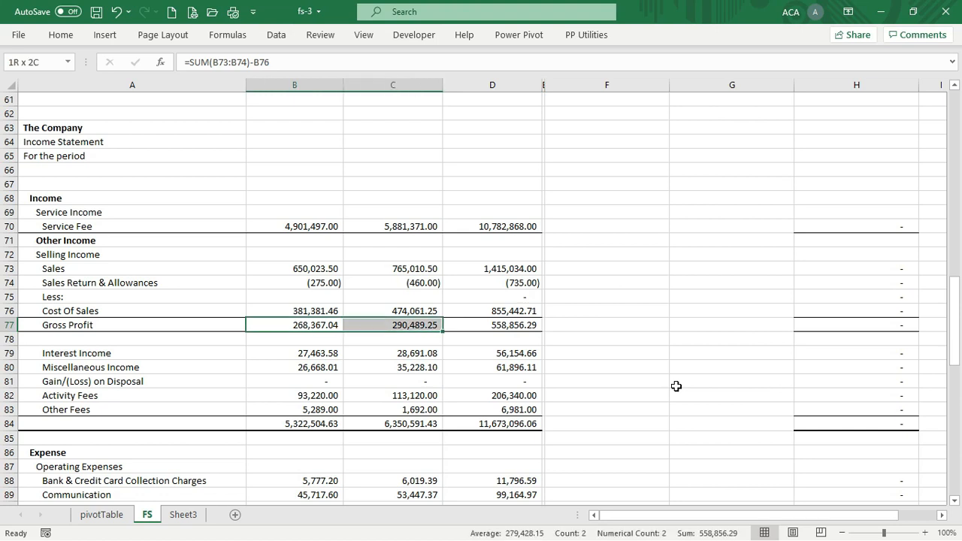
key(shift+Right)
key(ctrl+c)
key(Right)
key(Right)
key(Right)
key(Right)
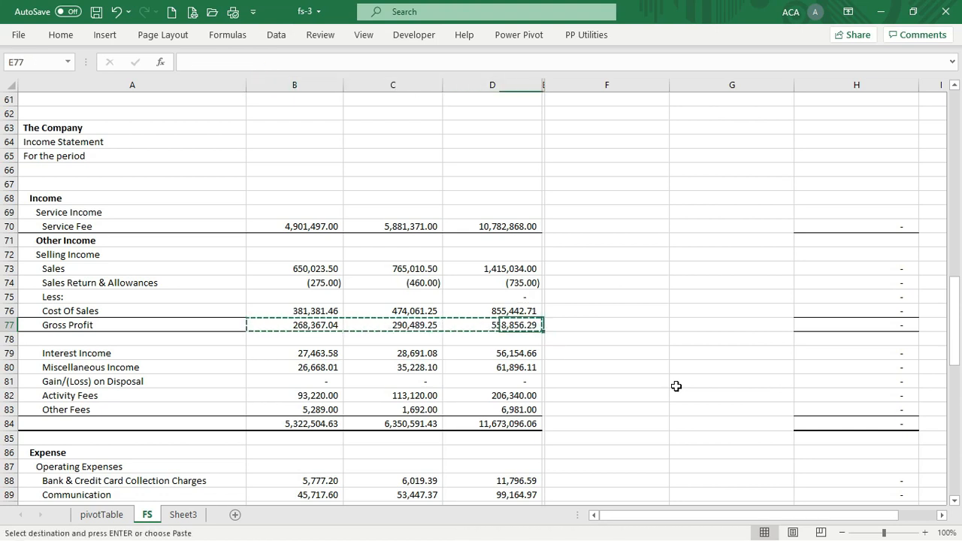
key(ctrl+v)
Copy the total income row into F84:H84, discarding a trial Service Fee paste
key(Up)
key(Up)
key(Up)
key(Up)
key(Up)
key(Up)
key(Up)
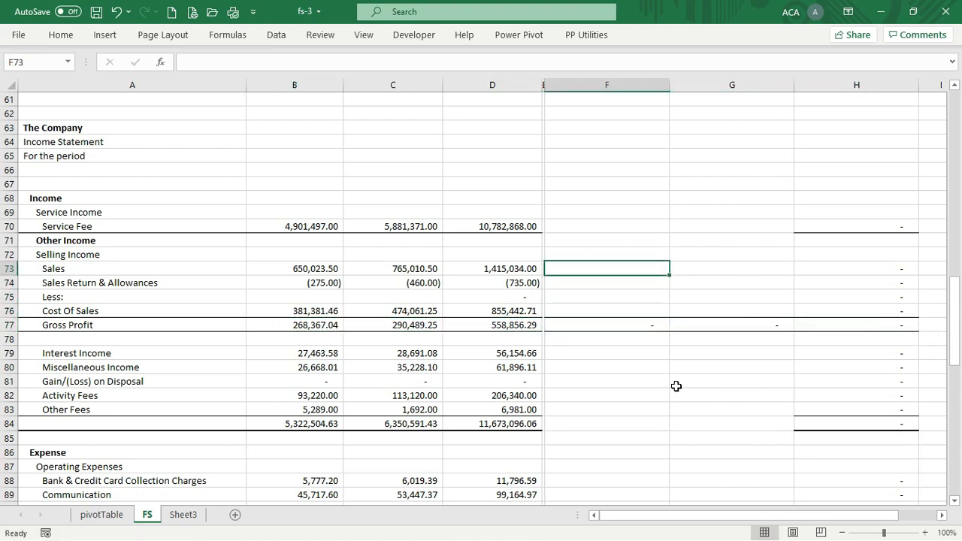
key(Left)
key(Left)
key(Left)
key(Left)
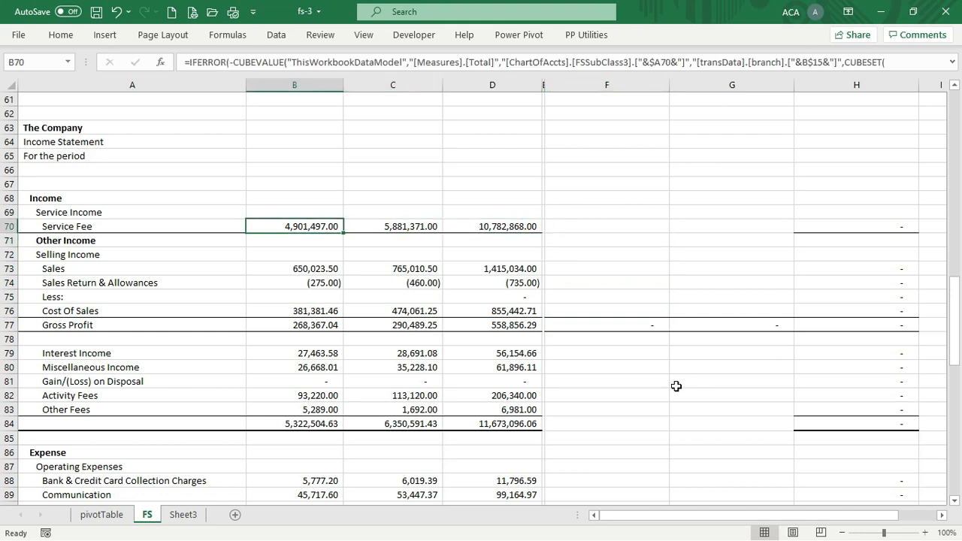
key(shift+Right)
key(ctrl+c)
key(Right)
key(Right)
key(Right)
key(Right)
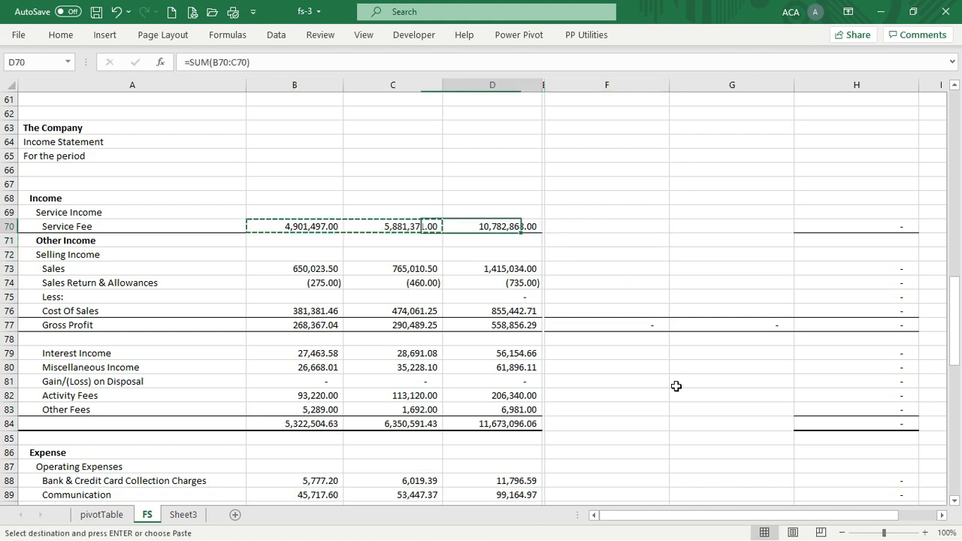
key(ctrl+v)
key(Delete)
key(Down)
key(Down)
key(Down)
key(Down)
key(Down)
key(Down)
key(Down)
key(Down)
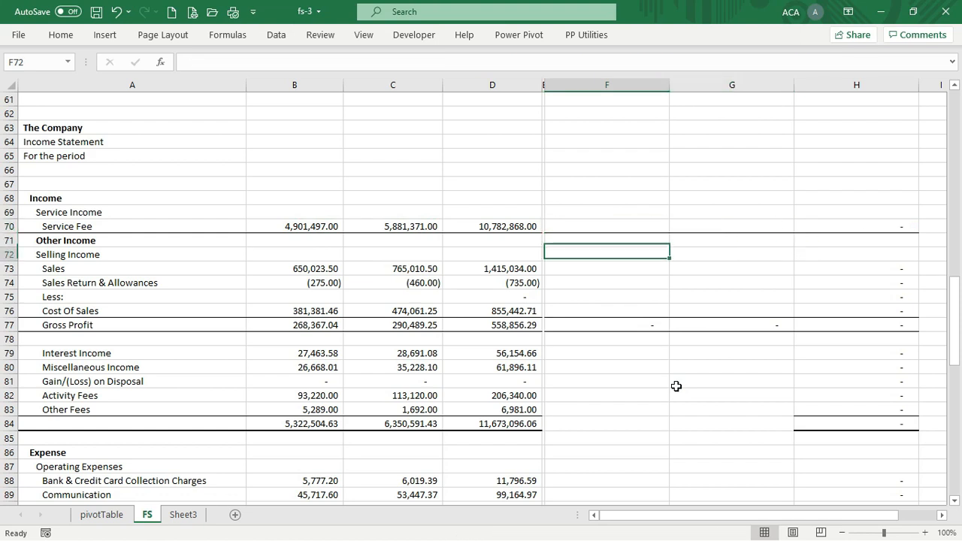
key(Down)
key(Down)
key(Down)
key(Down)
key(Down)
key(Down)
key(Left)
key(Left)
key(Left)
key(Left)
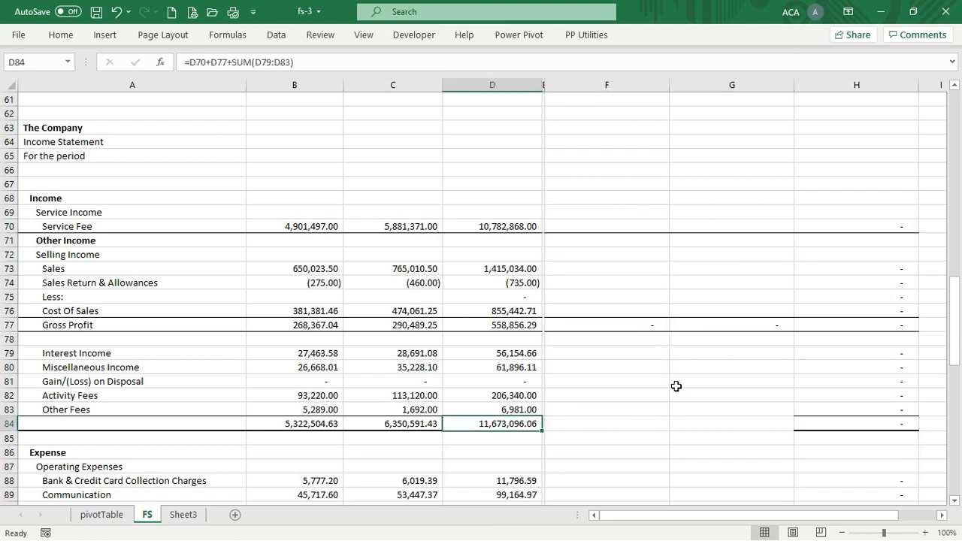
key(shift+Right)
key(shift+Right)
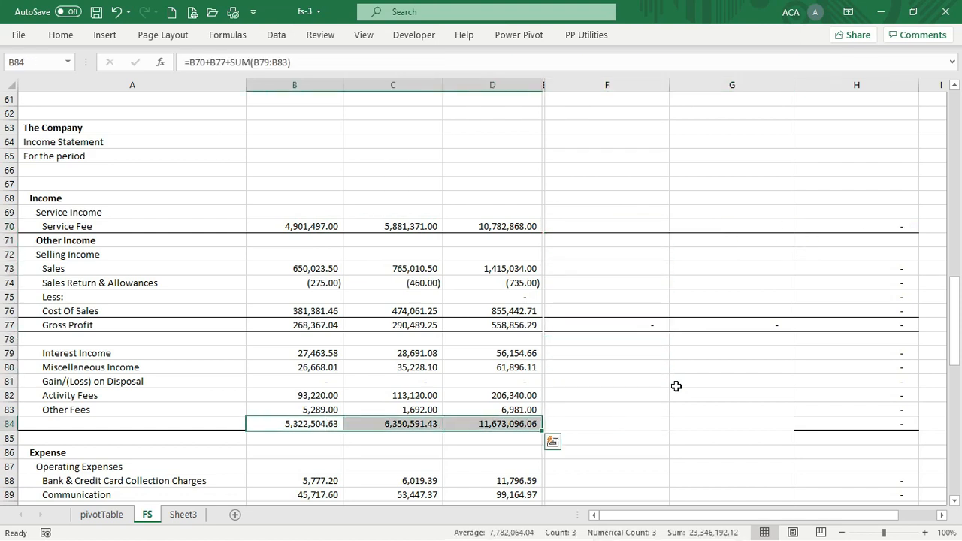
key(ctrl+c)
key(Right)
key(Right)
key(Right)
key(Right)
key(ctrl+v)
Copy the total expenses and Net Income/(Loss) rows into F114:H115
key(Down)
key(Down)
key(Down)
key(Down)
key(Down)
key(Down)
key(Down)
key(Down)
key(Down)
key(Down)
key(Down)
key(Down)
key(Down)
key(Down)
key(Down)
key(Down)
key(Down)
key(Down)
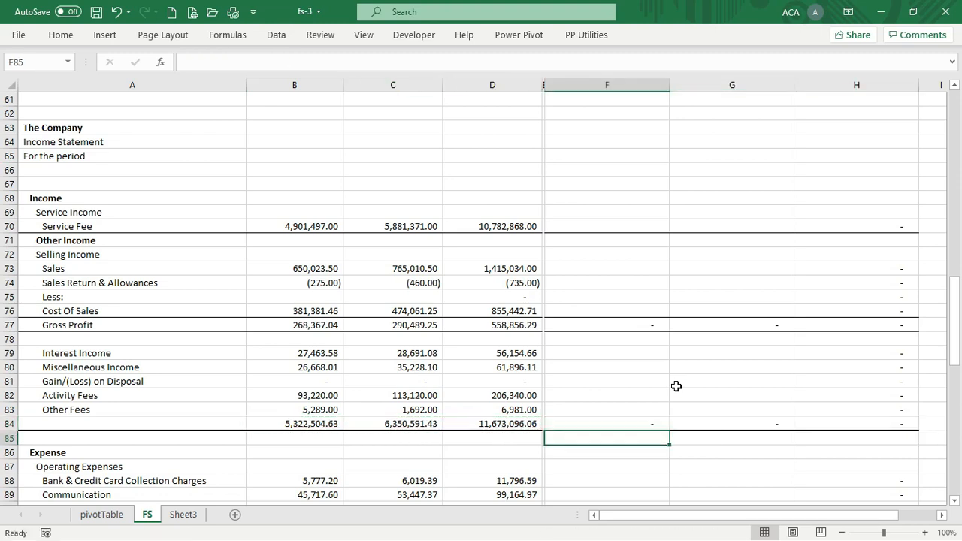
key(Down)
key(Down)
key(Down)
key(Down)
key(Down)
key(Down)
key(Down)
key(Down)
key(Down)
key(Down)
key(Down)
key(Down)
key(Down)
key(Down)
key(Down)
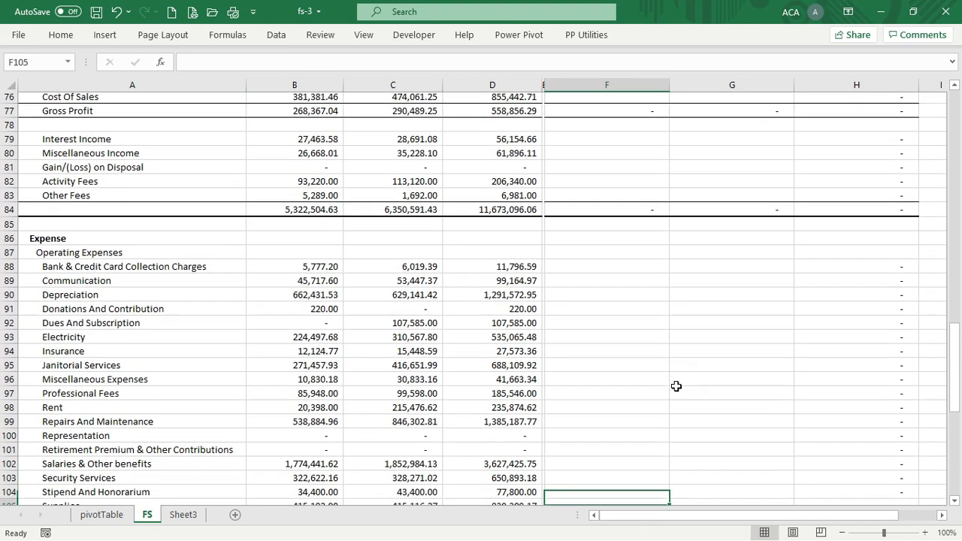
key(Down)
key(Down)
key(Down)
key(Up)
key(Up)
key(Up)
key(Up)
key(Up)
key(Up)
key(Left)
key(Left)
key(Left)
key(Left)
key(shift+Down)
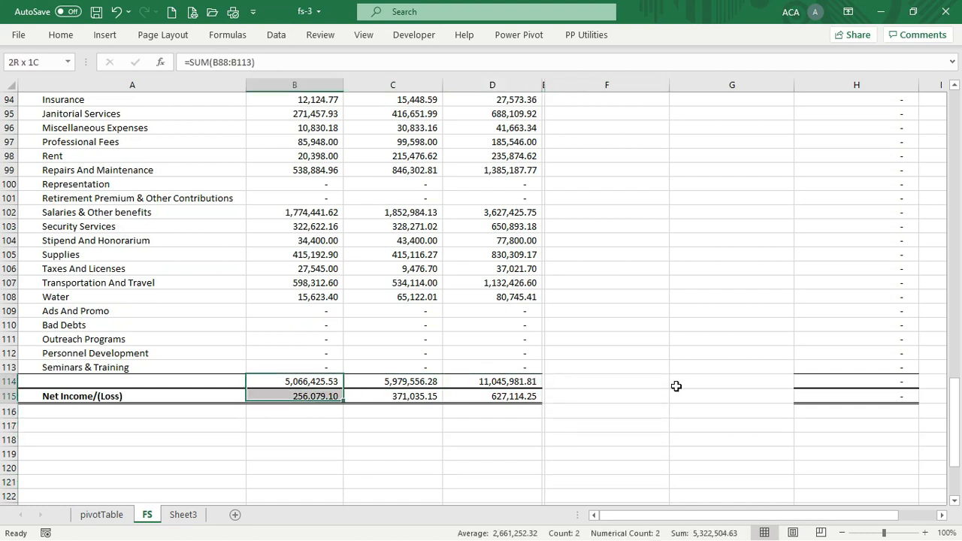
key(shift+Right)
key(shift+Right)
key(ctrl+c)
key(Right)
key(Right)
key(Right)
key(Right)
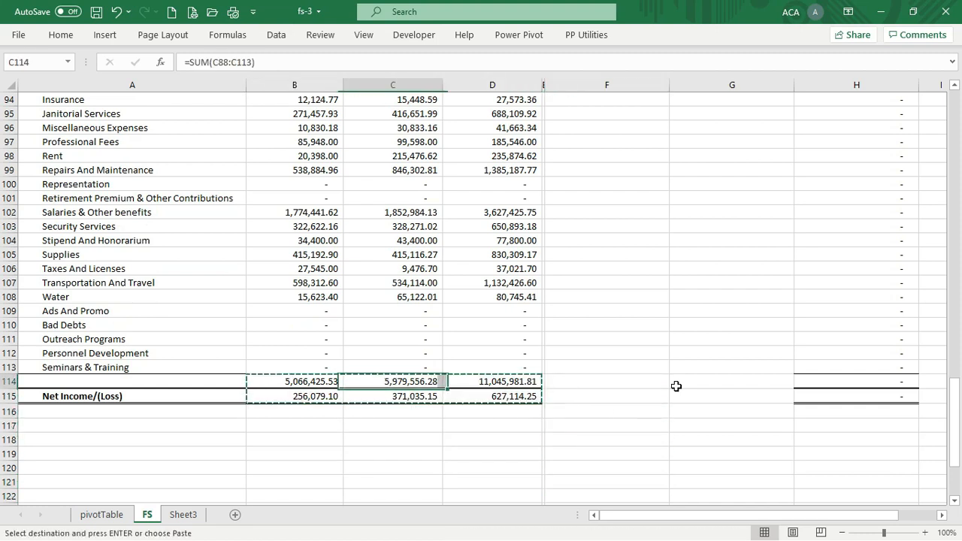
key(Return)
Copy the net income links in row 56 into F56:H56
key(Up)
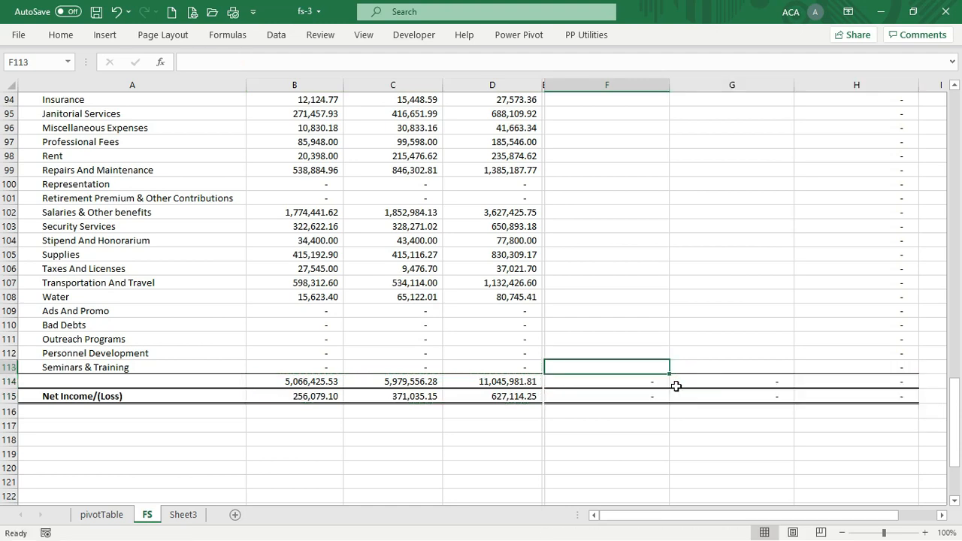
key(Page_Up)
key(Page_Up)
key(Page_Up)
key(Page_Down)
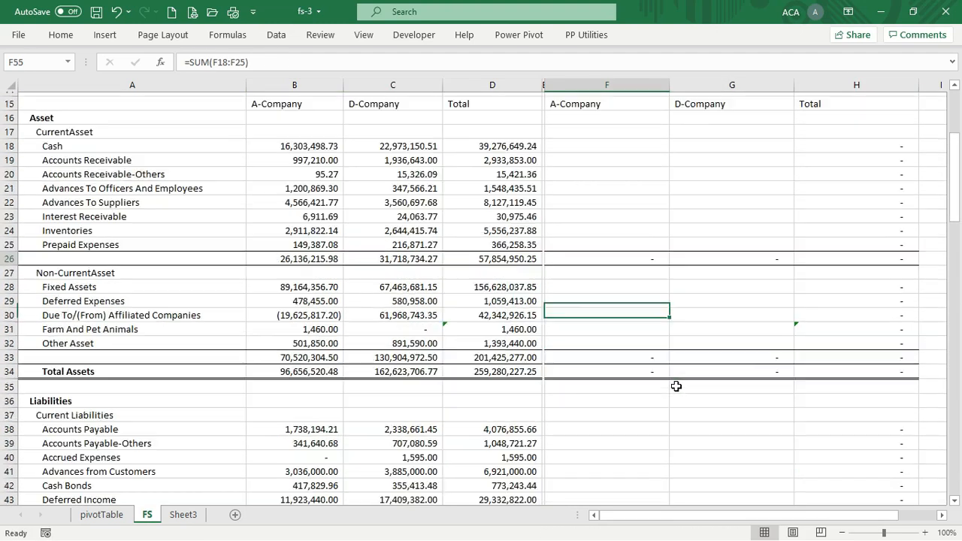
key(Down)
key(Down)
key(Up)
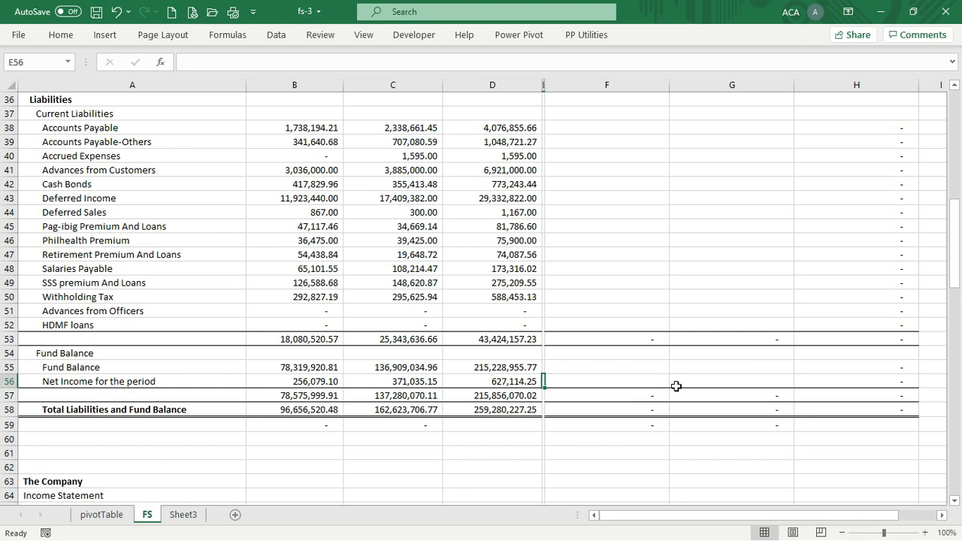
key(Left)
key(Left)
key(Left)
key(shift+Right)
key(shift+Right)
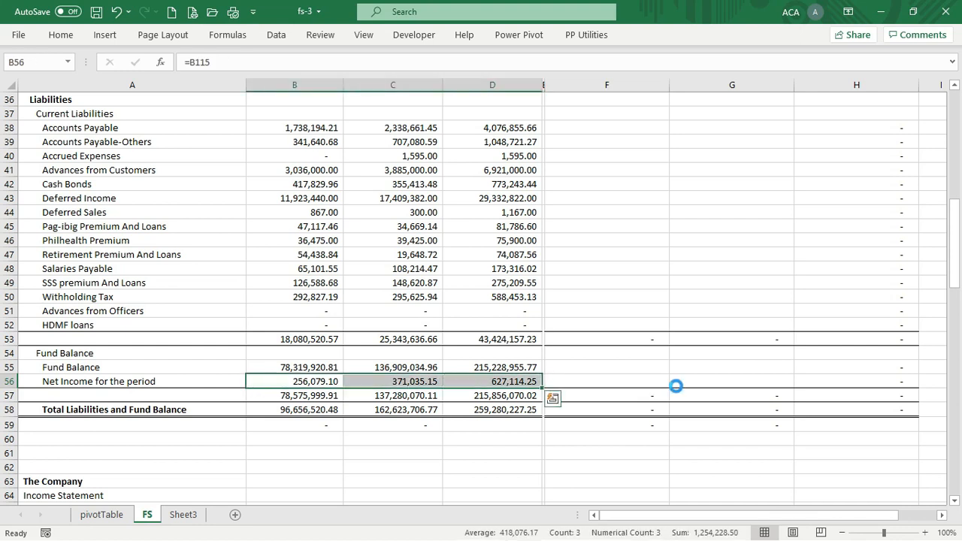
key(ctrl+c)
key(Right)
key(Right)
key(Right)
key(Right)
key(Return)
key(Up)
key(Up)
key(Up)
key(Up)
key(Up)
key(Up)
key(Up)
key(Up)
key(Up)
key(Up)
key(Up)
key(Up)
key(Up)
key(Up)
key(Up)
key(Up)
key(Up)
key(Up)
key(Up)
key(Up)
key(Up)
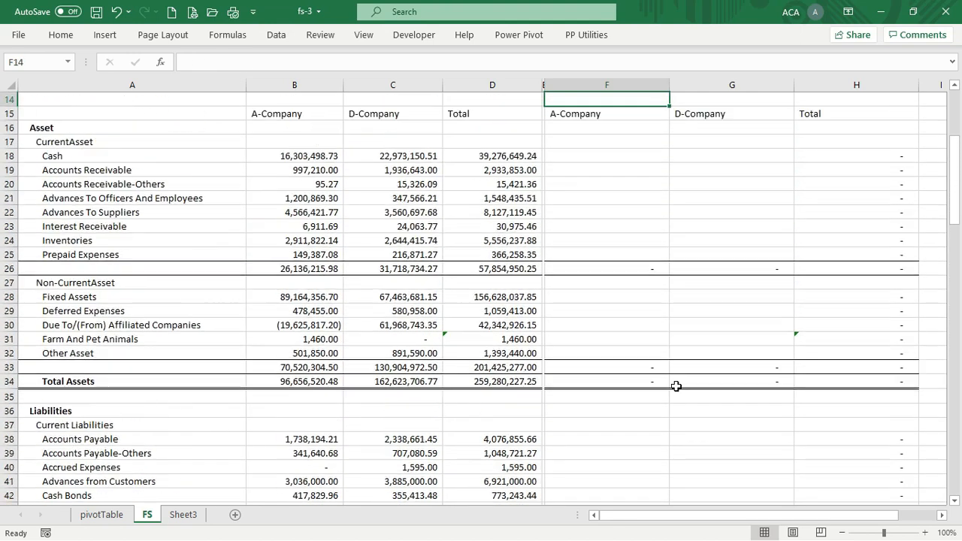
Merge and centre B14:D14 and enter the heading 'Current Year'
key(Down)
key(Down)
key(Down)
key(Down)
key(Down)
key(Down)
key(Down)
key(Down)
key(Down)
key(Down)
key(Down)
key(Down)
key(Down)
key(Down)
key(Down)
key(Down)
key(Down)
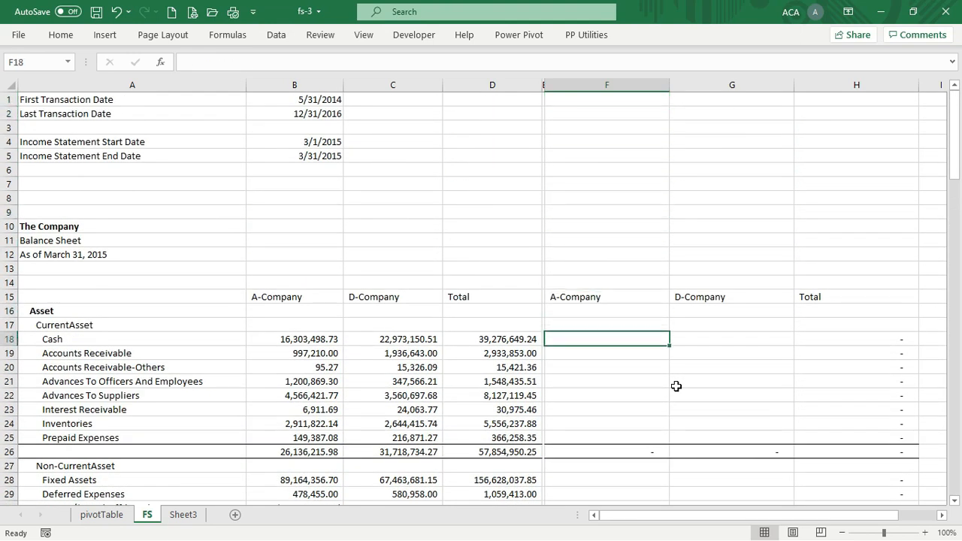
key(Up)
key(Up)
key(Up)
key(Up)
key(Left)
key(Left)
key(Left)
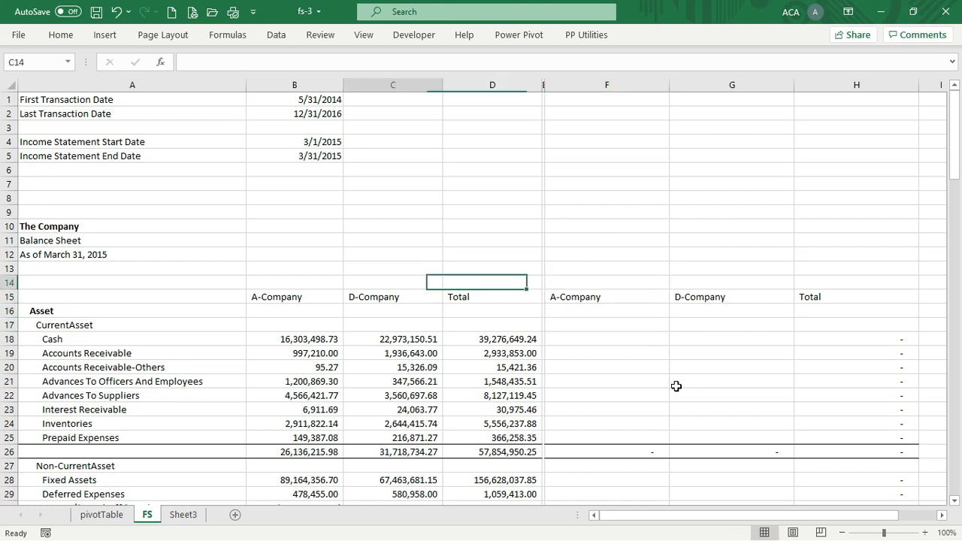
key(shift+Right)
key(shift+Right)
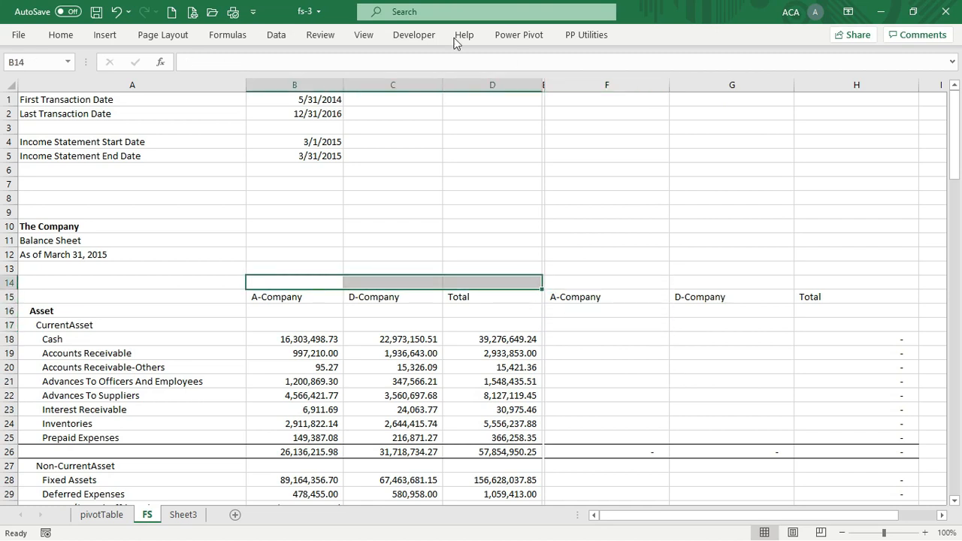
click(71, 38)
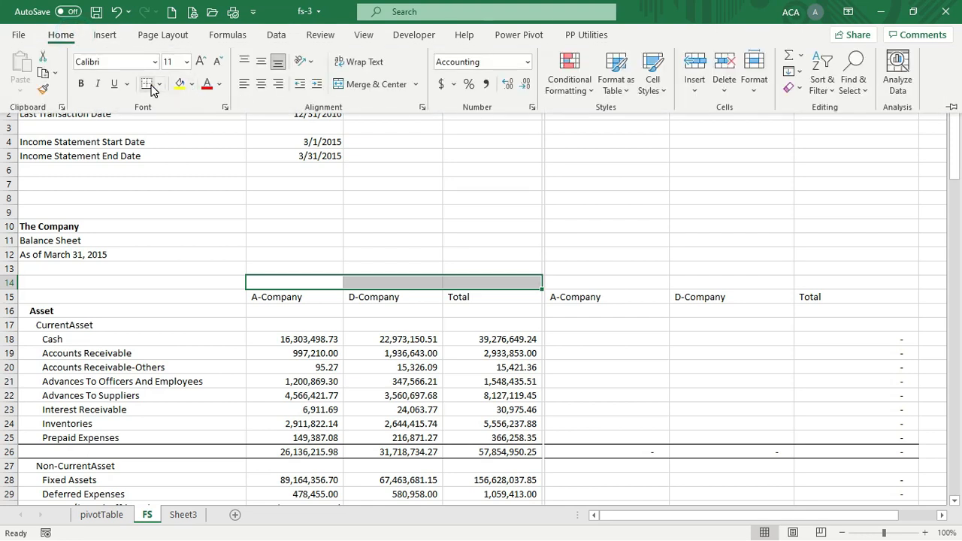
click(366, 85)
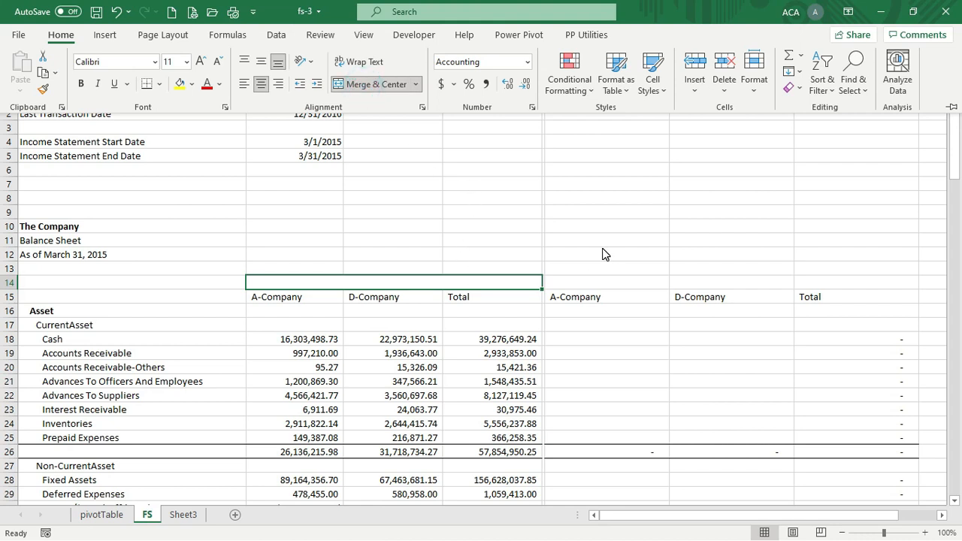
text(Curre)
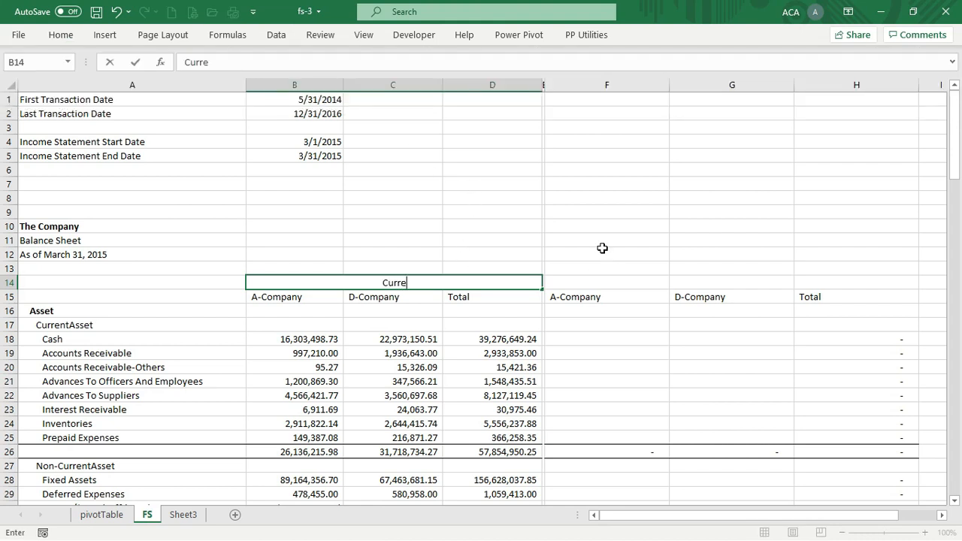
text(nt Year)
key(Return)
key(Up)
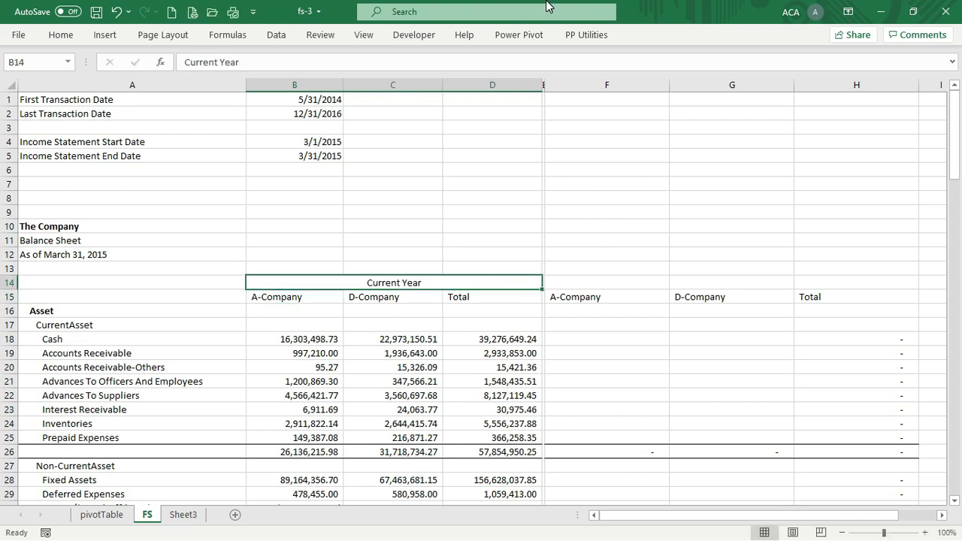
Copy the merged heading to F14:H14 and change it to 'Previous Year'
click(60, 35)
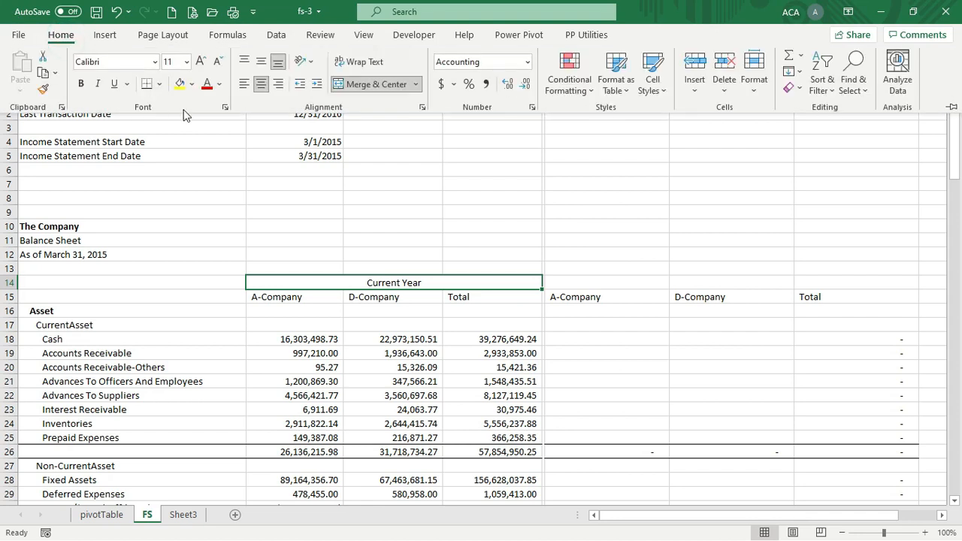
key(ctrl+c)
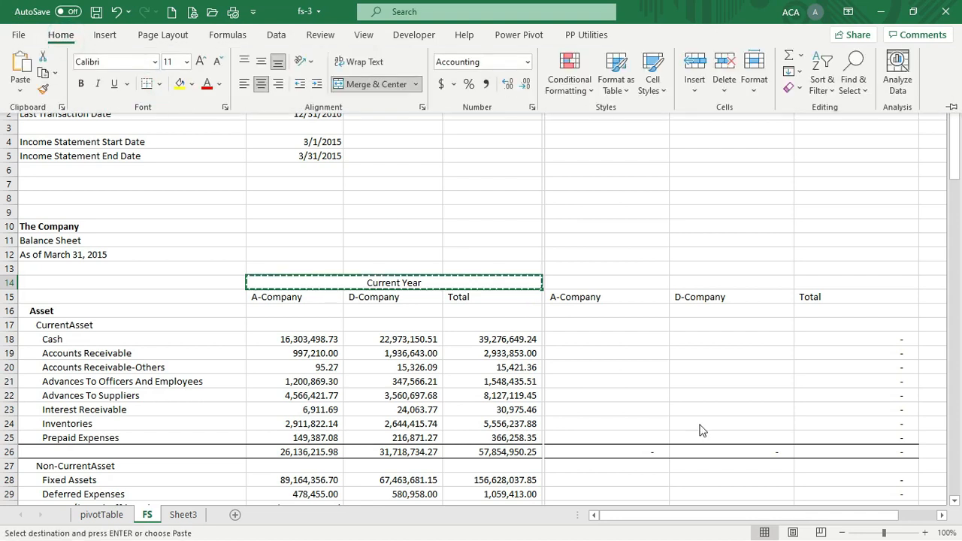
click(700, 425)
key(Right)
key(Right)
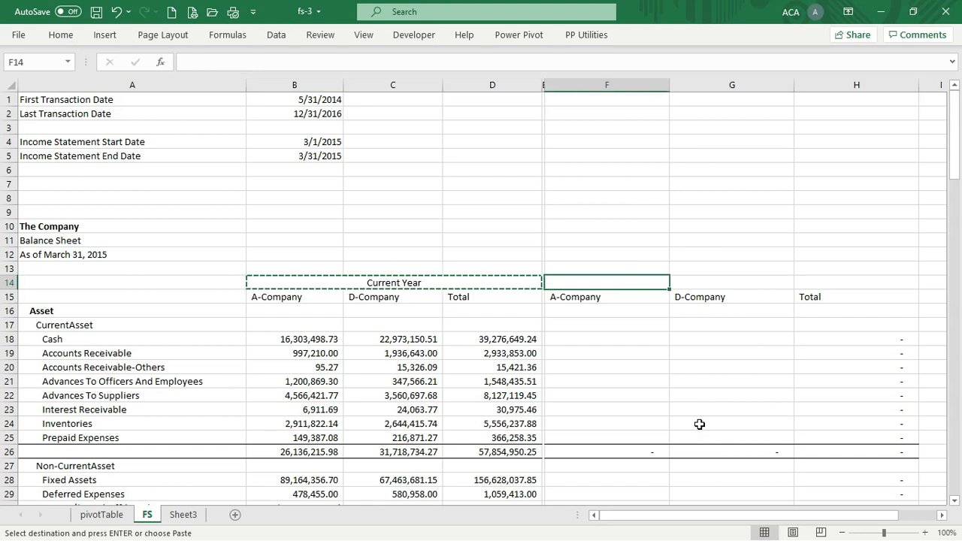
key(Return)
key(Down)
key(Up)
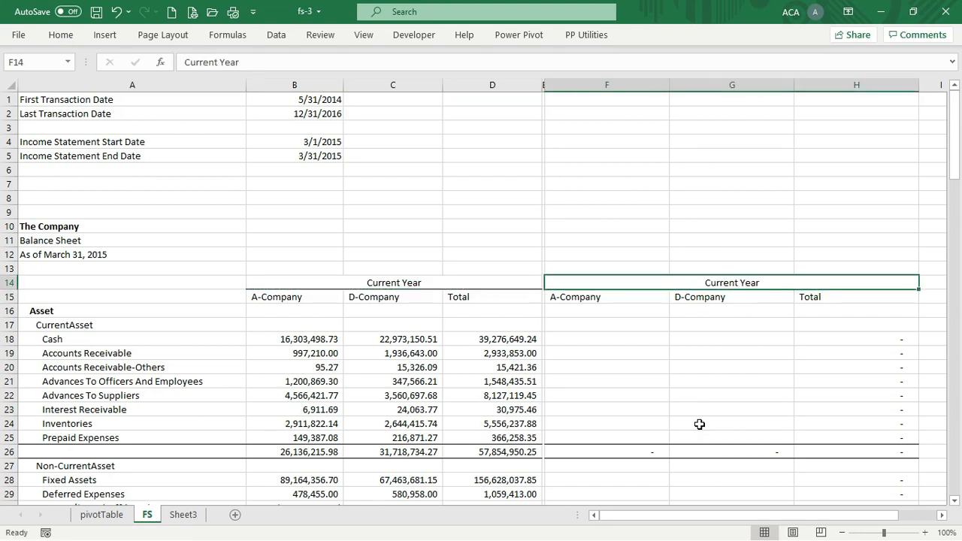
text(Previous Year)
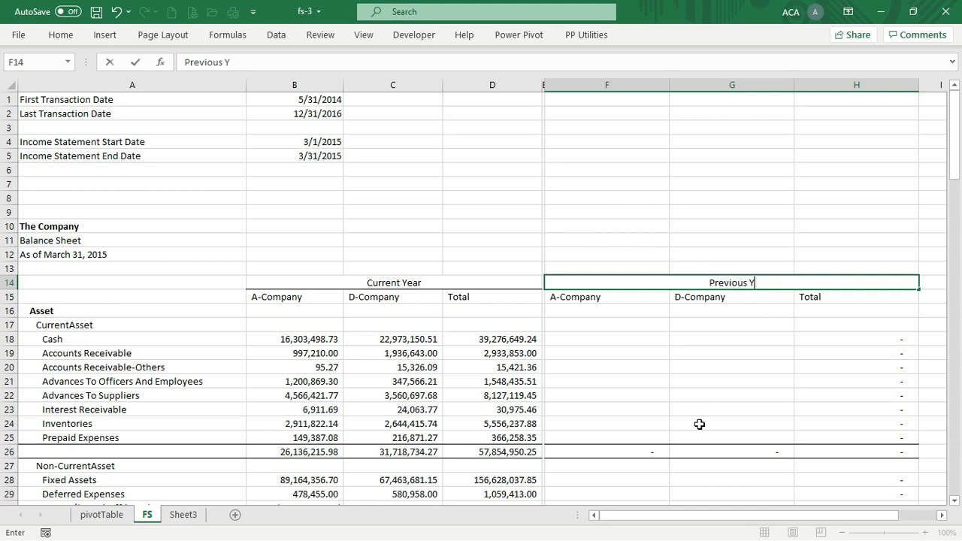
key(Return)
key(Down)
key(Down)
key(Down)
key(Down)
key(Down)
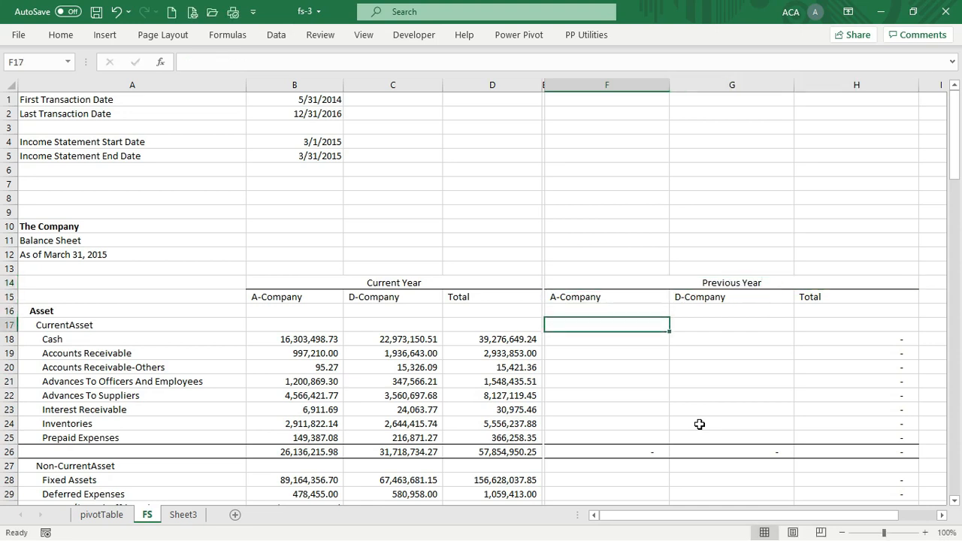
key(Up)
key(Up)
key(Up)
key(Down)
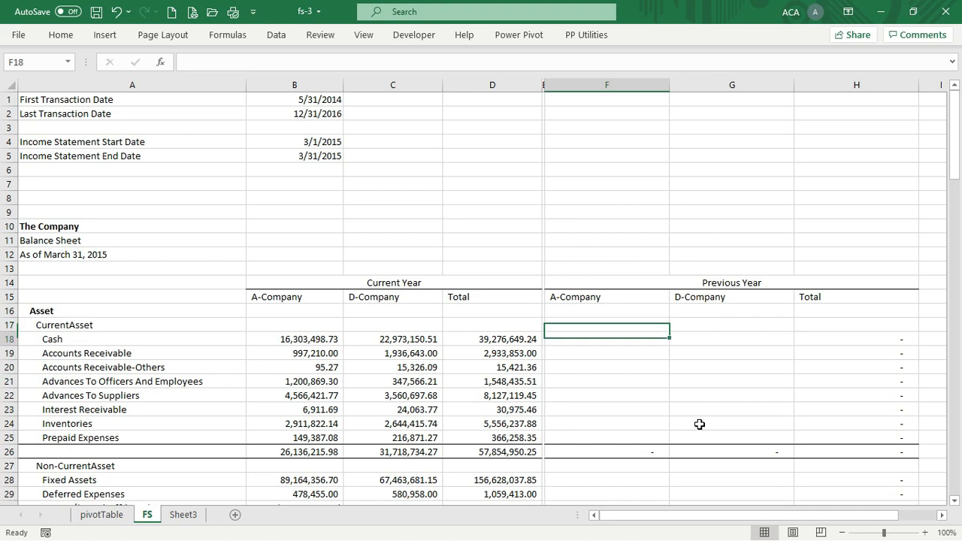
Copy the B18 Cash CUBEVALUE formula into F18 and expand the formula bar
key(Left)
key(Left)
key(Left)
key(Left)
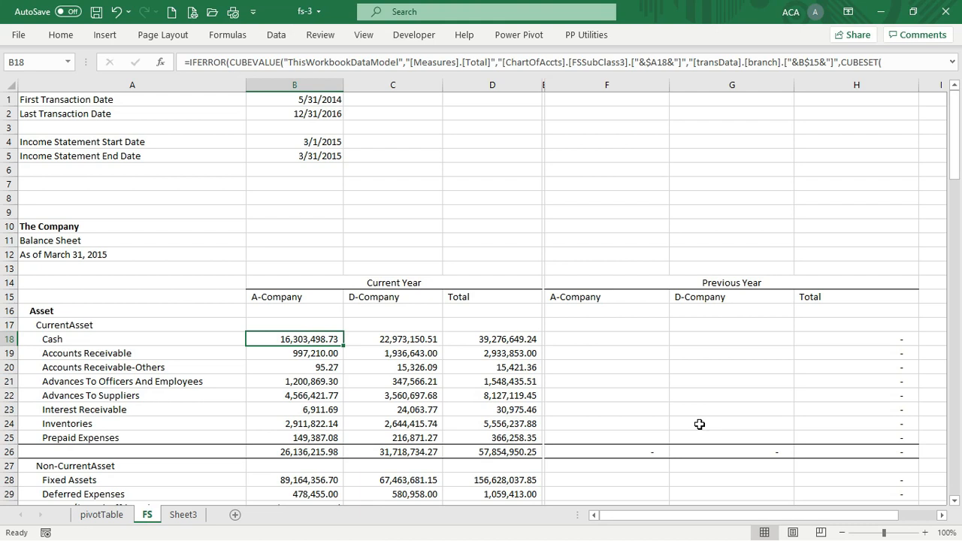
key(ctrl+c)
key(Right)
key(Right)
key(Right)
key(Right)
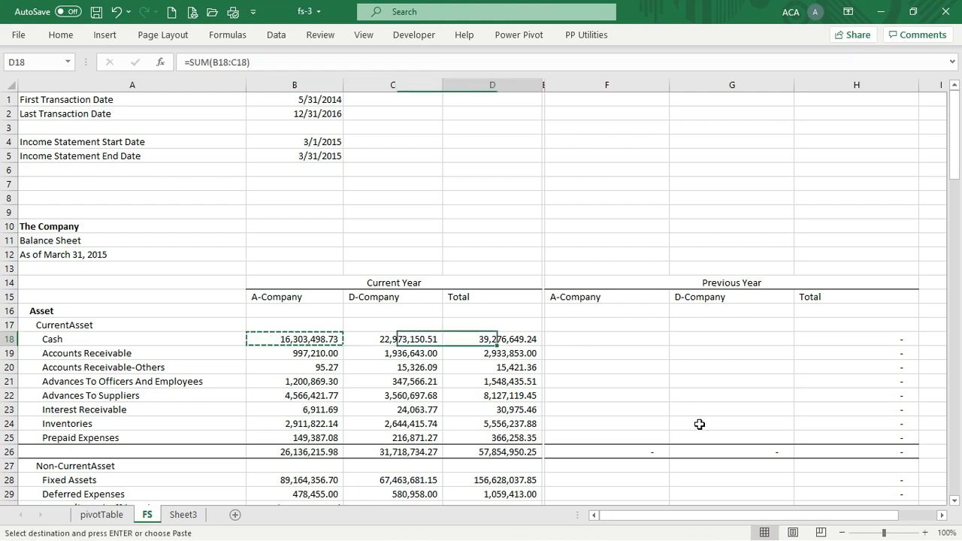
key(Return)
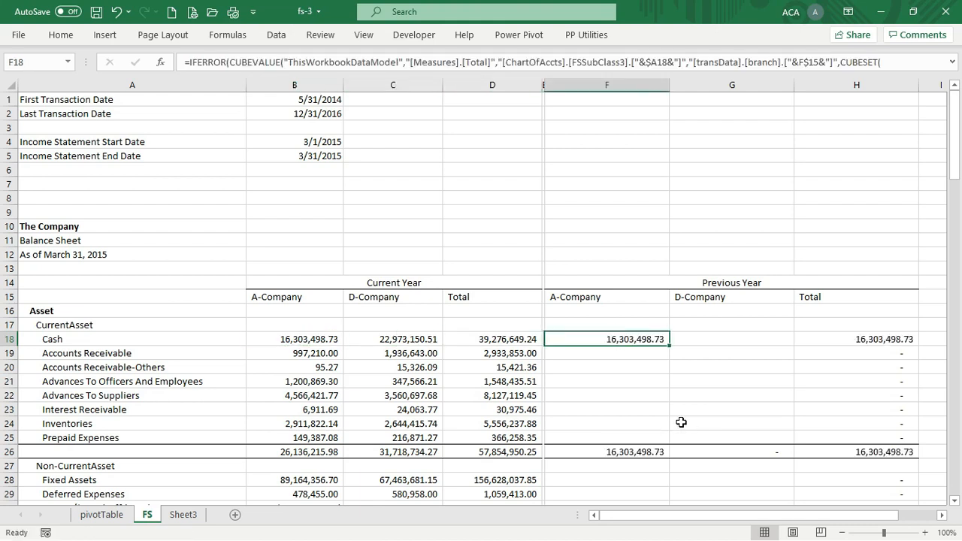
click(952, 63)
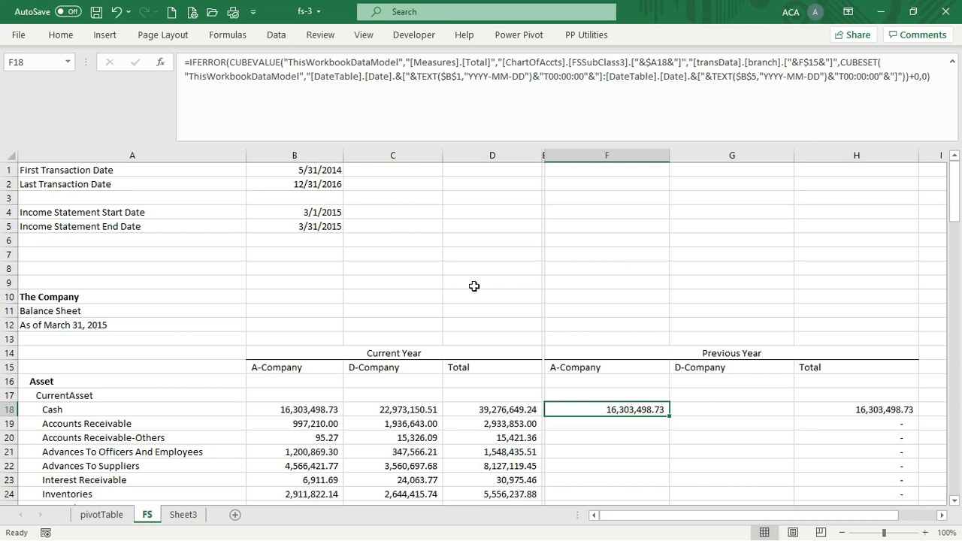
Replace $B$5 with EDATE($B$5,-12) in F18's Cash formula end date
click(327, 228)
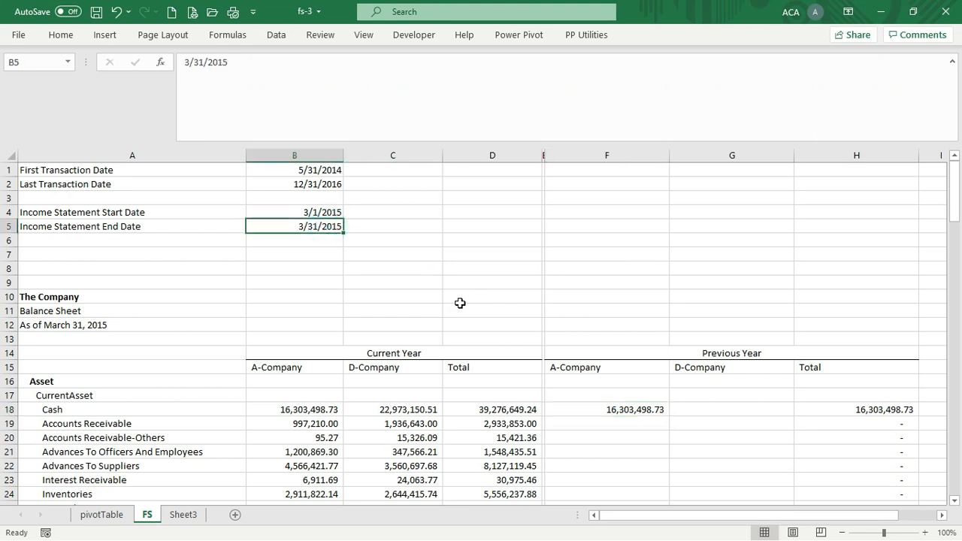
click(651, 412)
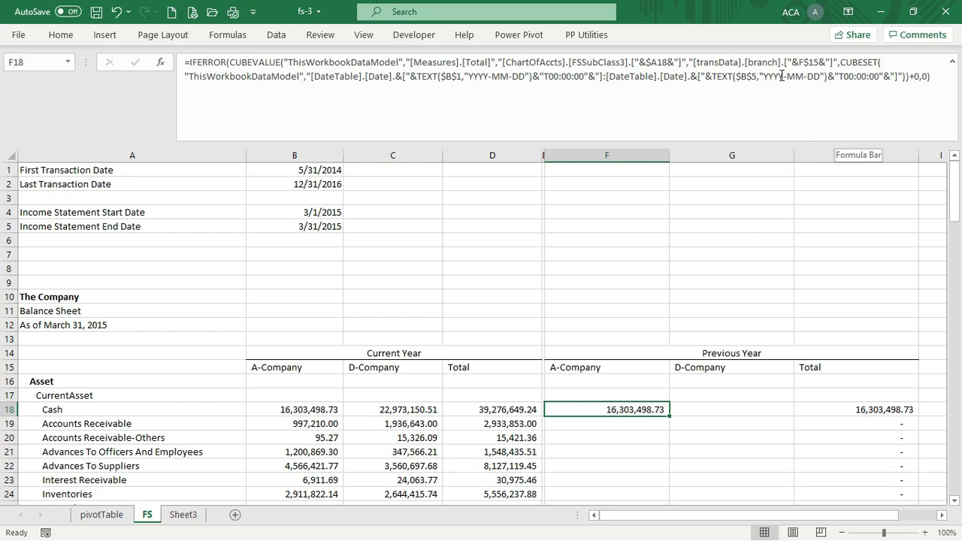
click(738, 75)
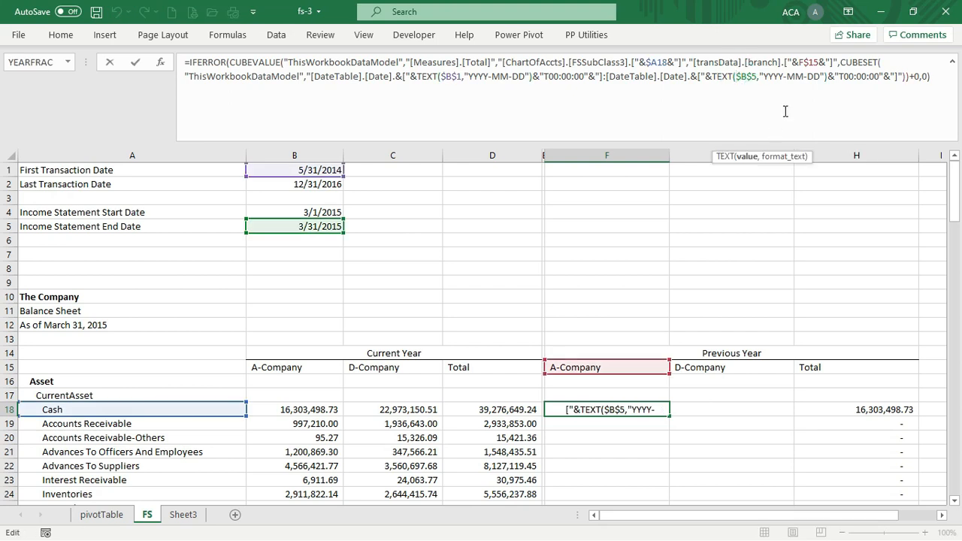
text(edate)
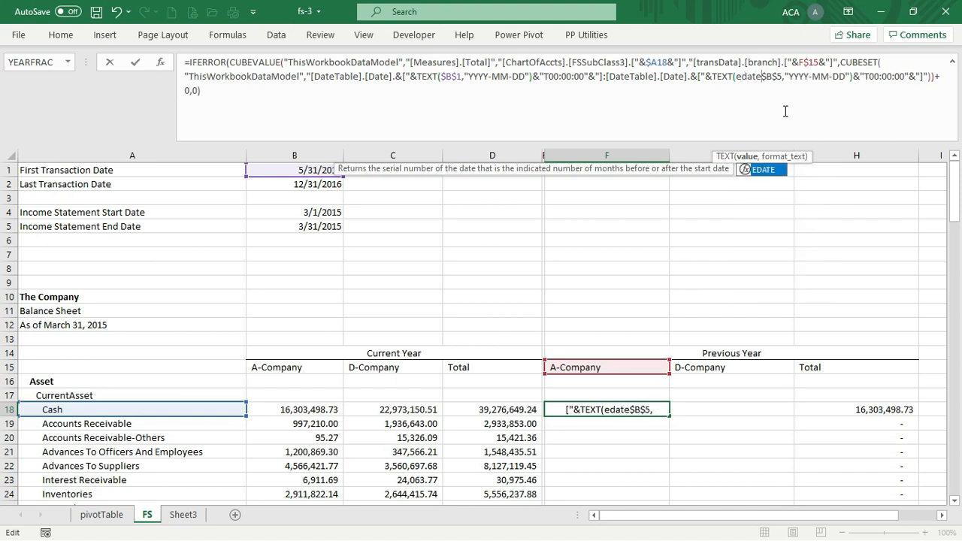
text(($B$5)
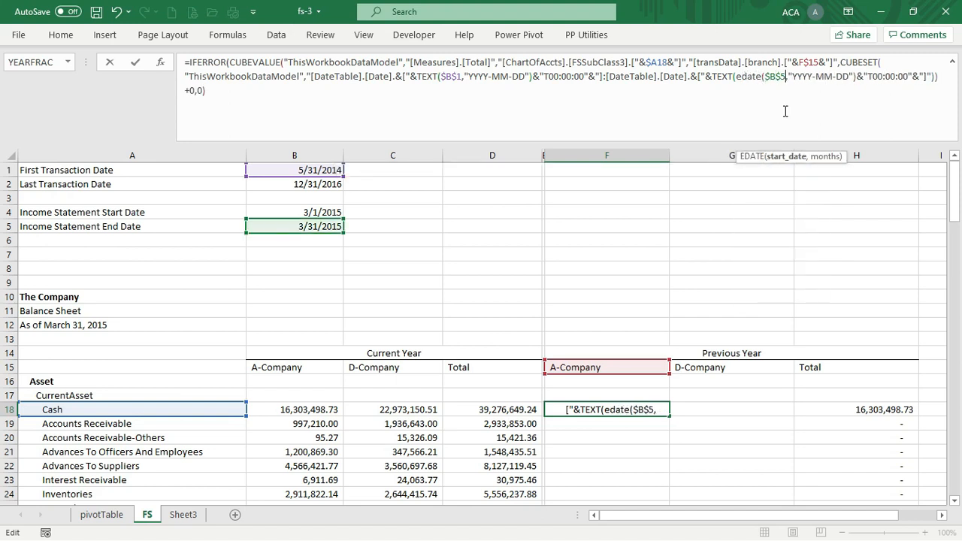
text(,-12)
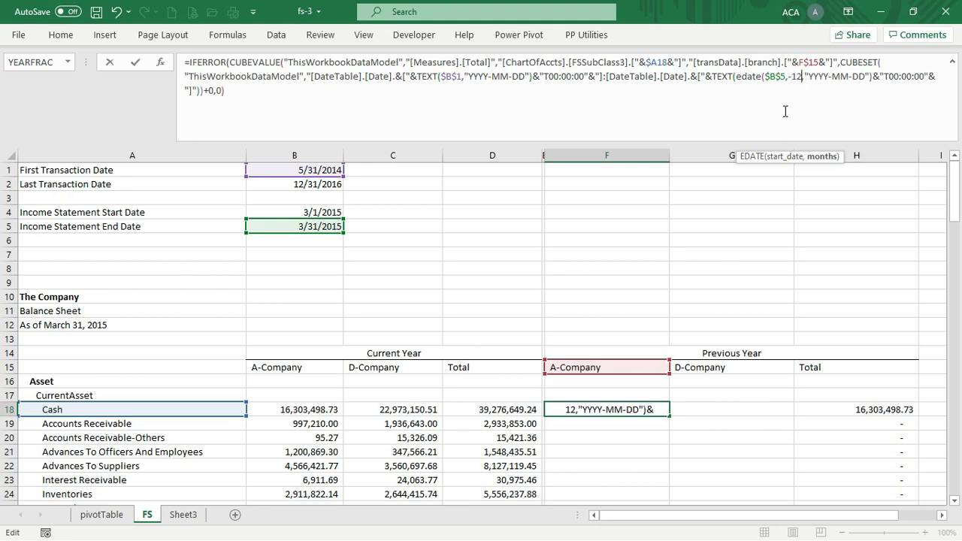
text())
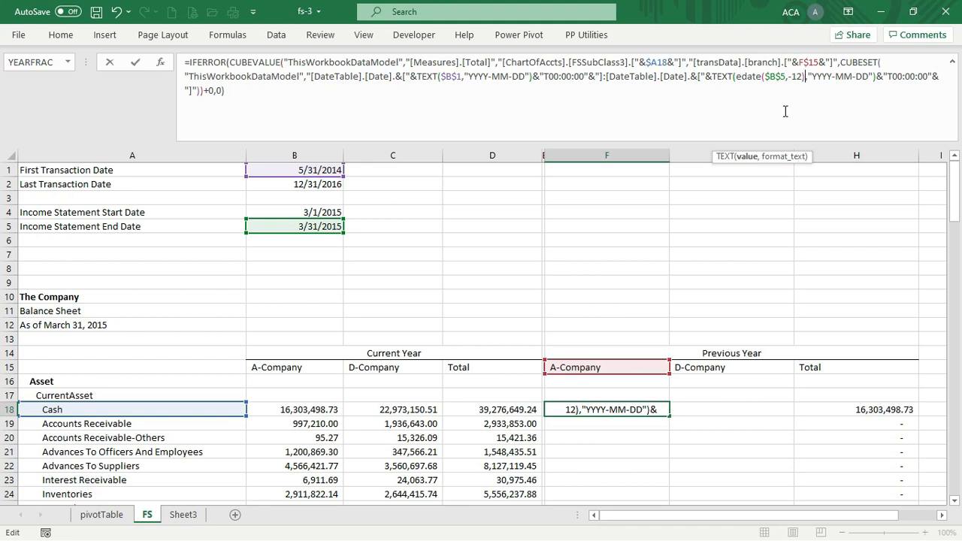
key(Return)
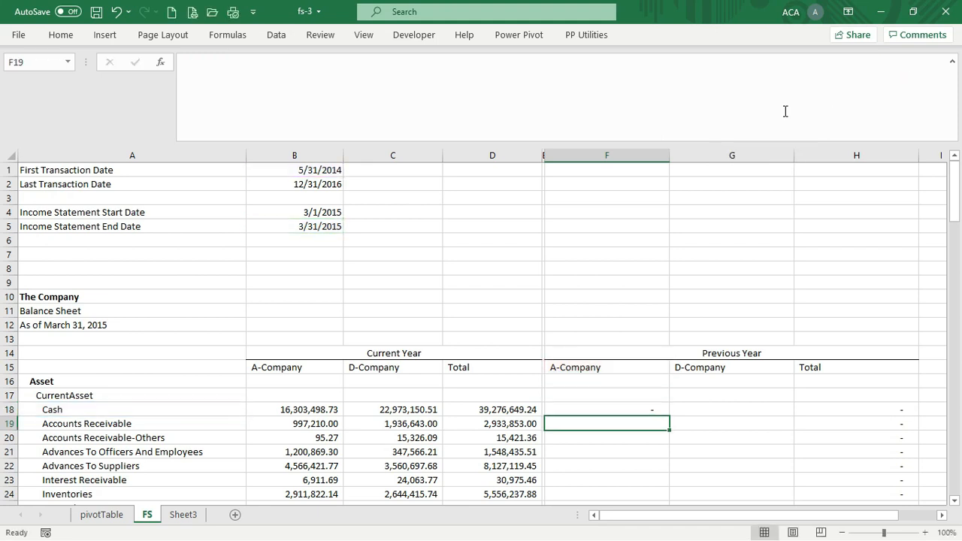
key(Up)
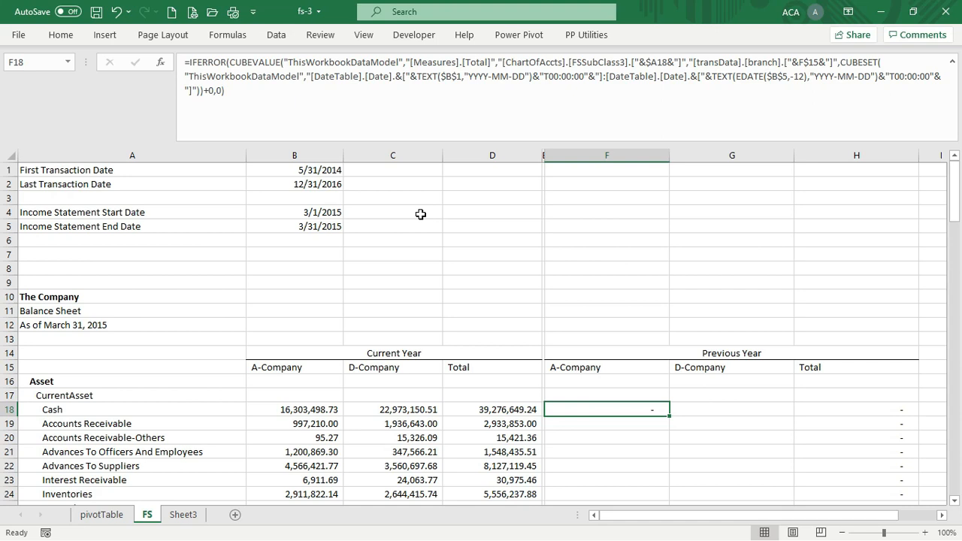
Enter 12/1/2015 as the start date in B4 and 12/31/2015 as the end date in B5
click(314, 213)
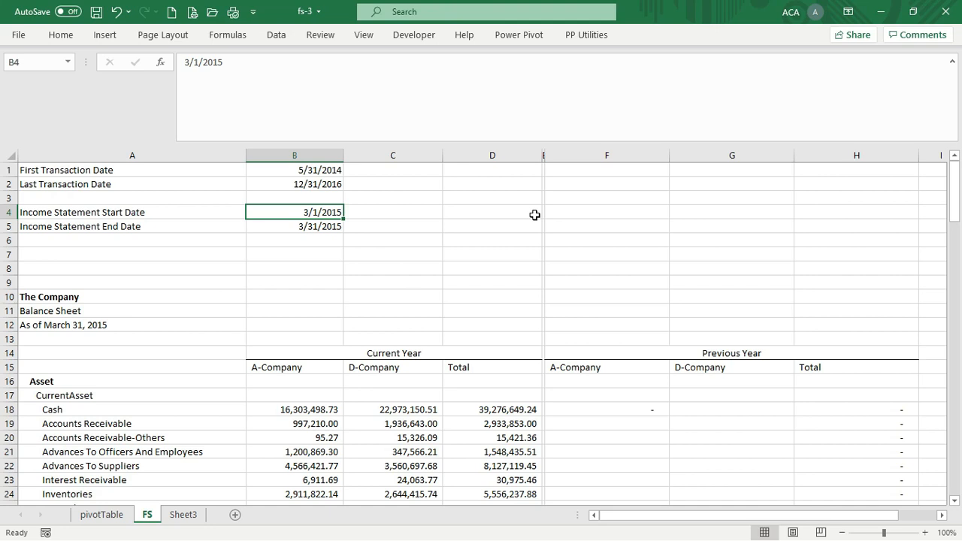
text(12/1/)
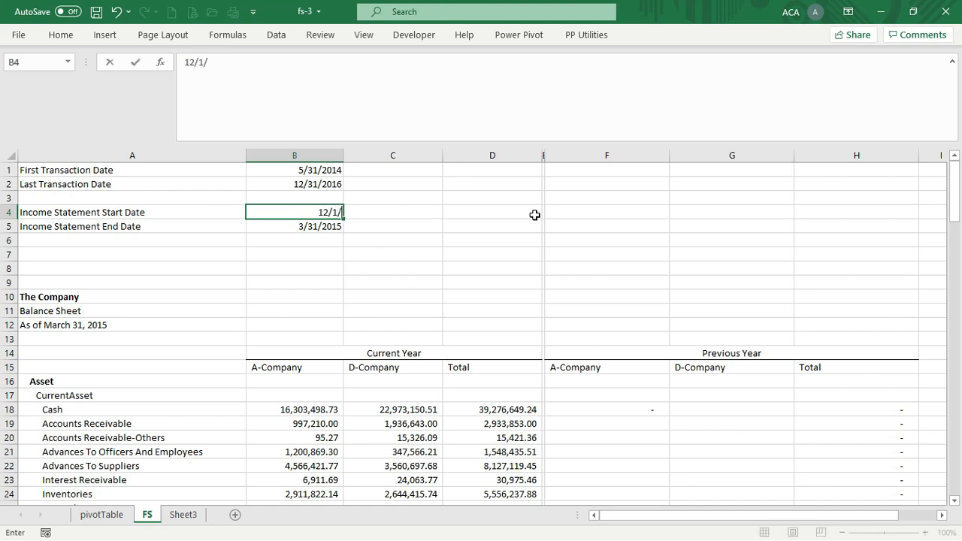
text(2014)
key(BackSpace)
text(5)
key(Return)
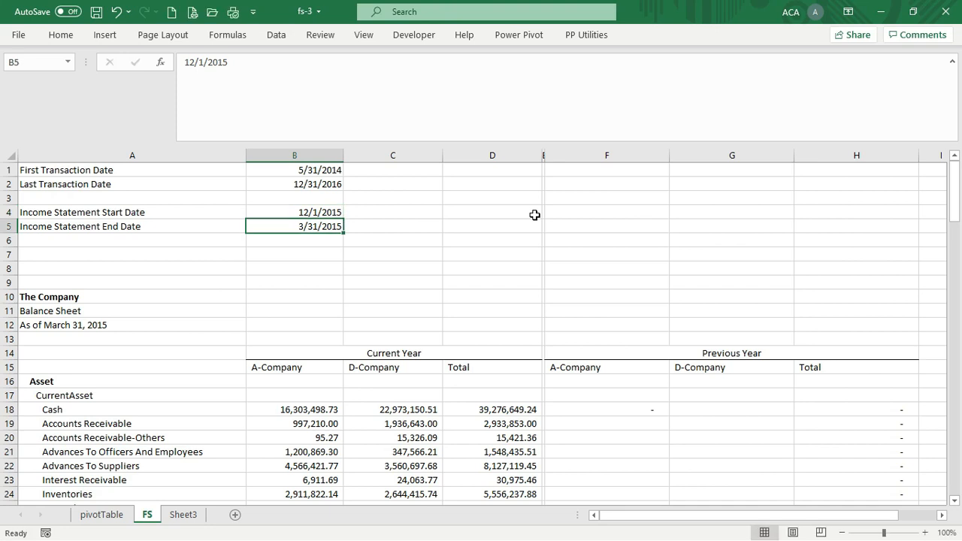
text(12/31/2015)
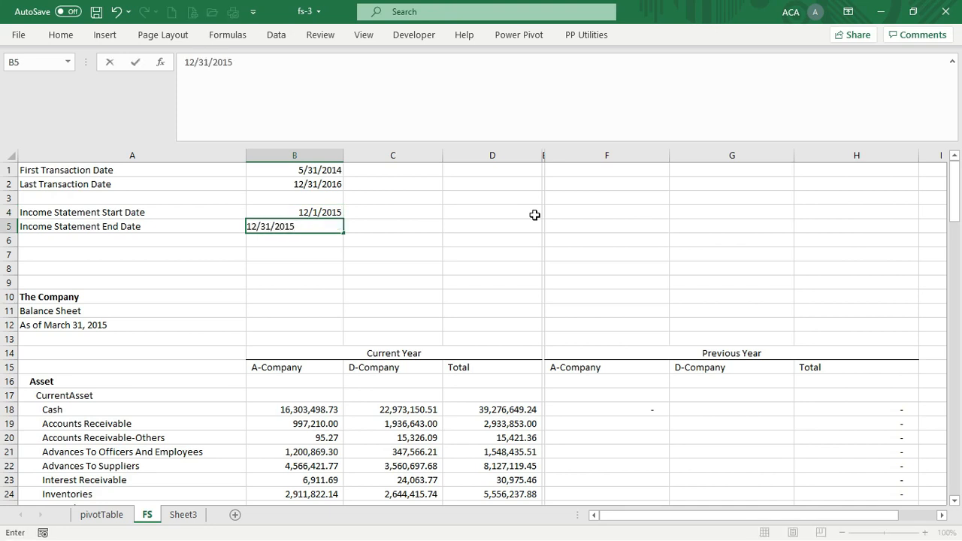
key(Return)
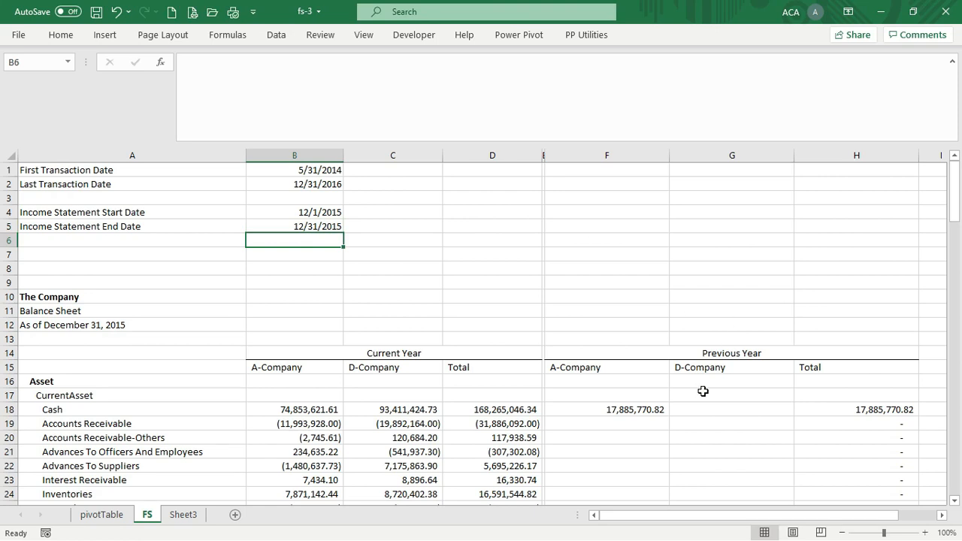
Select the previous-year A-Company Cash formula in F18 to check its 17,885,770.82 result
scroll(701, 391, down, 6)
scroll(707, 395, up, 5)
click(644, 367)
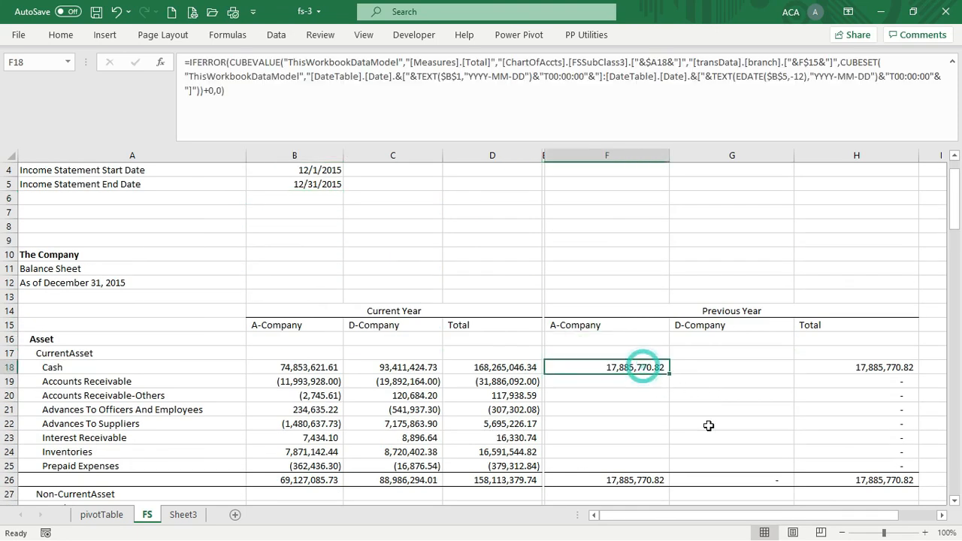
scroll(439, 219, up, 1)
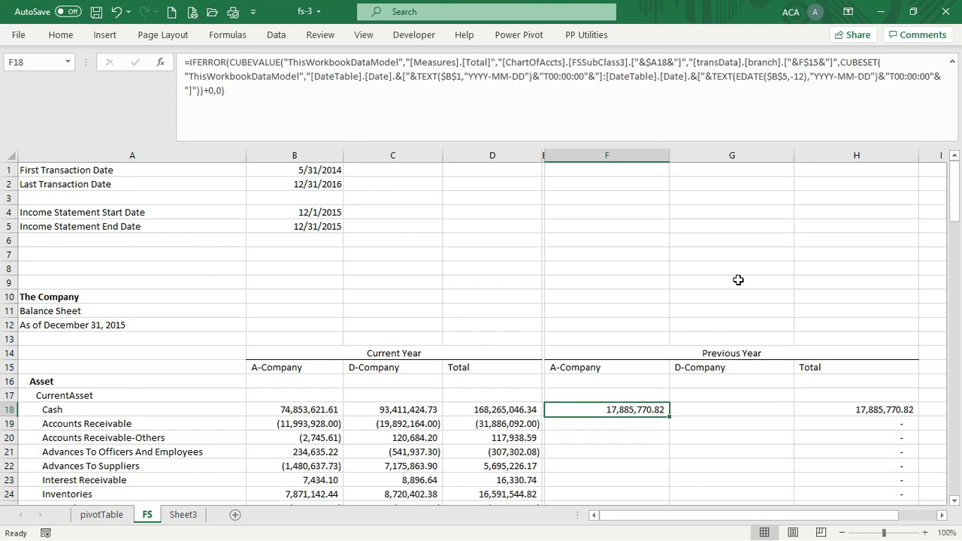
Copy the previous-year Cash formula from F18 to G18 for D-Company
key(ctrl+c)
key(Right)
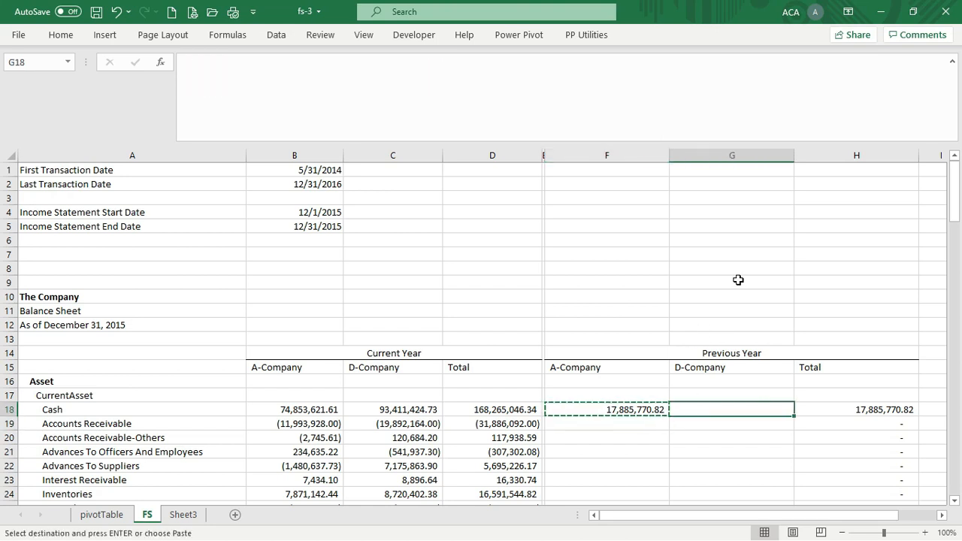
key(Return)
key(Down)
key(Down)
Fill the F18:G18 Cash formulas down through the current asset rows to F25:G25
key(Down)
key(Down)
key(Down)
key(Down)
key(Down)
key(Down)
key(Up)
key(Up)
key(Up)
key(Up)
key(Up)
key(Up)
key(Up)
key(Up)
key(Left)
key(shift+Right)
key(ctrl+c)
Copy the Inventories formulas F24:G24 into the non-current asset rows F28:G32
key(Down)
key(shift+Down)
key(shift+Down)
key(shift+Down)
key(shift+Down)
key(shift+Down)
key(shift+Down)
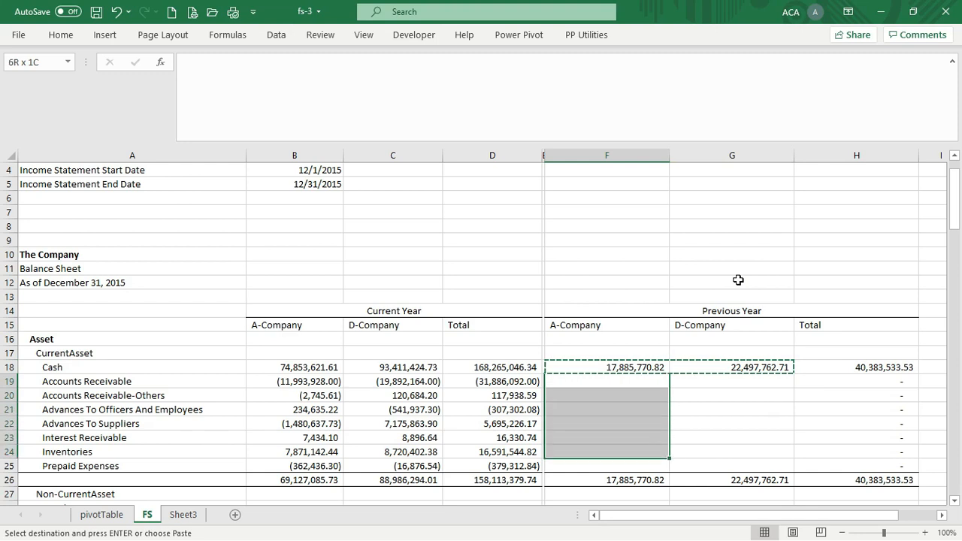
key(Return)
key(Down)
key(Down)
key(Down)
key(Down)
key(Down)
key(Down)
key(Down)
key(Down)
key(Down)
key(Down)
key(Down)
key(Down)
key(Down)
key(Down)
key(Down)
key(Down)
key(Down)
key(Down)
key(Down)
key(Down)
key(Down)
key(Up)
key(Up)
key(Up)
key(Up)
key(Up)
key(Up)
key(Up)
key(Up)
key(Up)
key(Up)
key(Up)
key(Up)
key(Up)
key(Up)
key(Up)
key(shift+Right)
key(shift+Left)
key(shift+Right)
key(ctrl+c)
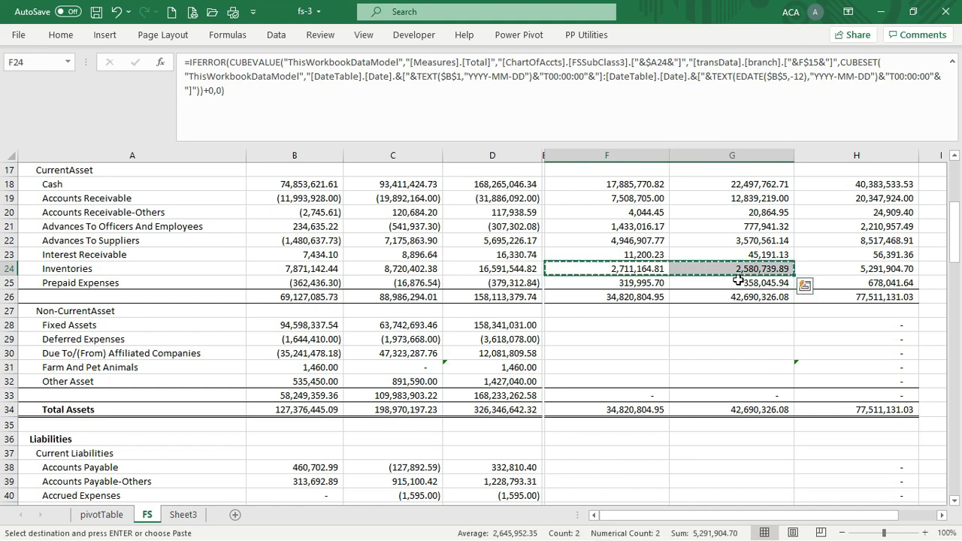
key(Down)
key(Down)
key(Down)
key(Down)
key(shift+Down)
key(shift+Down)
key(shift+Down)
key(shift+Down)
key(shift+Right)
key(Return)
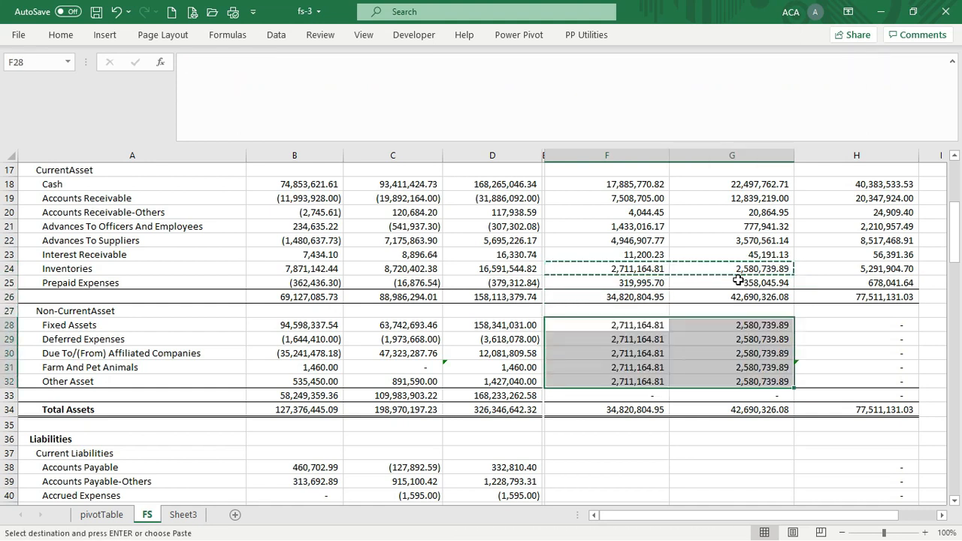
Copy the F31:G31 formulas into the Accounts Payable row F38:G38
key(Down)
key(Down)
key(Down)
key(shift+Right)
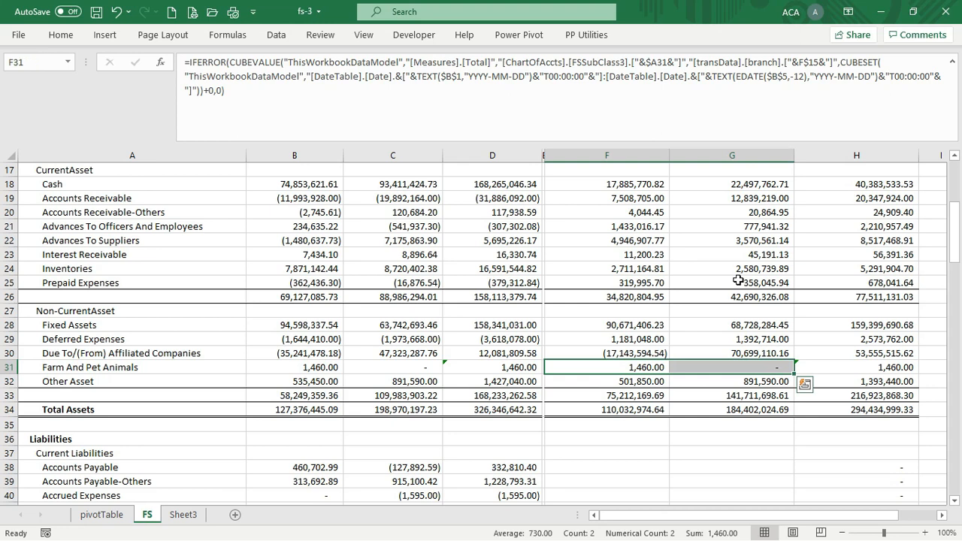
key(ctrl+c)
key(Down)
key(Down)
key(Down)
key(Down)
key(Down)
key(Down)
key(Down)
key(Down)
key(Down)
key(Down)
key(Down)
key(Down)
key(Down)
key(Down)
key(Down)
key(Down)
key(Down)
key(Down)
key(Down)
key(Up)
key(Up)
key(Up)
key(Up)
key(Up)
key(Up)
key(Up)
key(Up)
key(Up)
key(Up)
key(Up)
key(Up)
key(Up)
key(Down)
key(Down)
key(Up)
key(shift+Right)
key(Return)
key(Down)
key(Up)
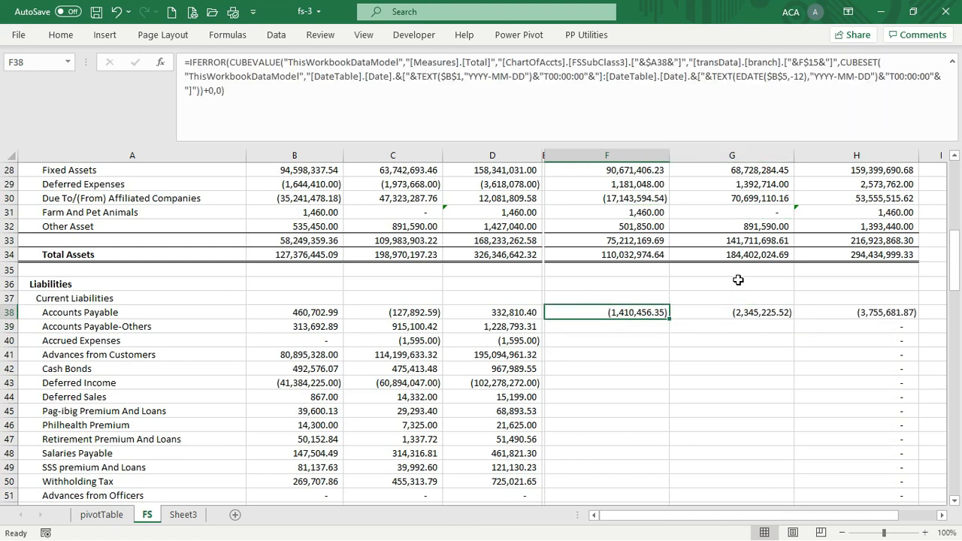
Negate the Accounts Payable CUBEVALUE formula in F38 and copy it to G38
click(228, 62)
text(-)
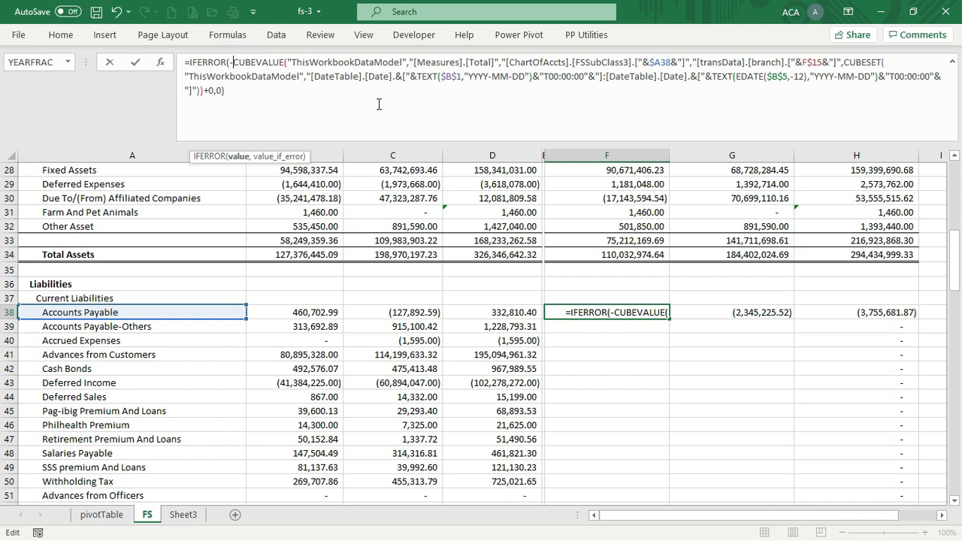
key(Return)
key(Up)
key(ctrl+c)
key(Right)
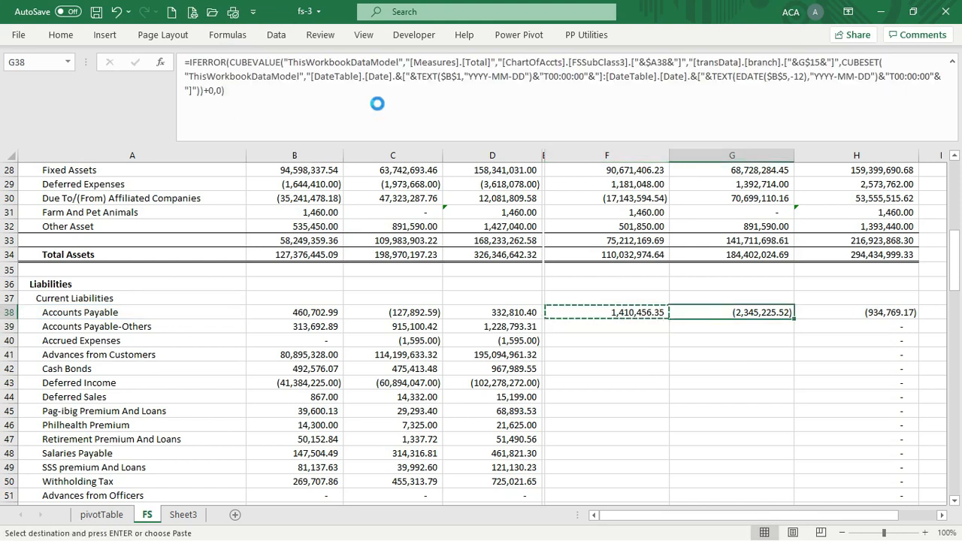
key(Return)
Fill F38:G38 down through the current liabilities to the HDMF loans row (F39:G52)
key(Left)
key(shift+Right)
key(ctrl+c)
key(Down)
key(shift+Down)
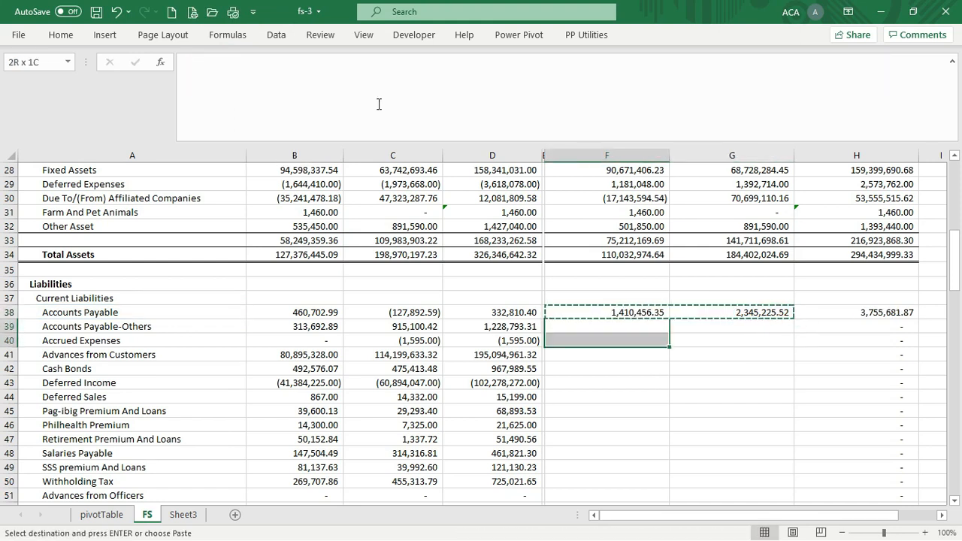
key(shift+Down)
key(shift+Down)
key(shift+Down)
key(shift+Down)
key(shift+Down)
key(shift+Down)
key(shift+Down)
key(shift+Down)
key(shift+Down)
key(shift+Down)
key(shift+Down)
key(shift+Down)
key(shift+Down)
key(shift+Down)
key(shift+Down)
key(shift+Down)
key(shift+Down)
key(shift+Down)
key(shift+Down)
key(shift+Down)
key(shift+Down)
key(shift+Down)
key(shift+Up)
key(shift+Up)
key(shift+Up)
key(shift+Up)
key(shift+Up)
key(shift+Up)
key(shift+Up)
key(shift+Up)
key(shift+Up)
key(shift+Up)
key(shift+Up)
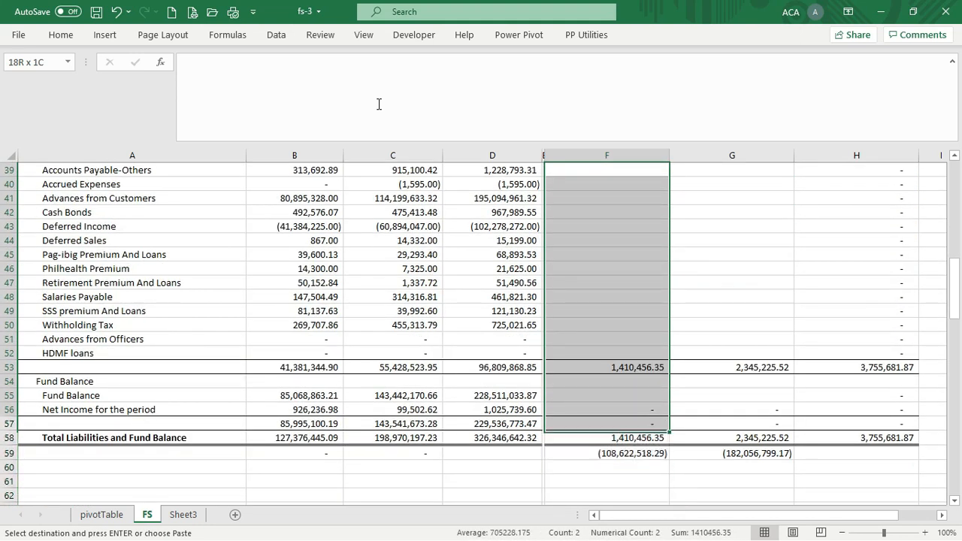
key(shift+Down)
key(shift+Right)
key(Return)
key(Down)
key(Down)
key(Down)
key(Down)
key(Down)
key(Down)
key(Down)
key(Down)
key(Down)
key(Down)
key(Down)
key(Down)
key(Down)
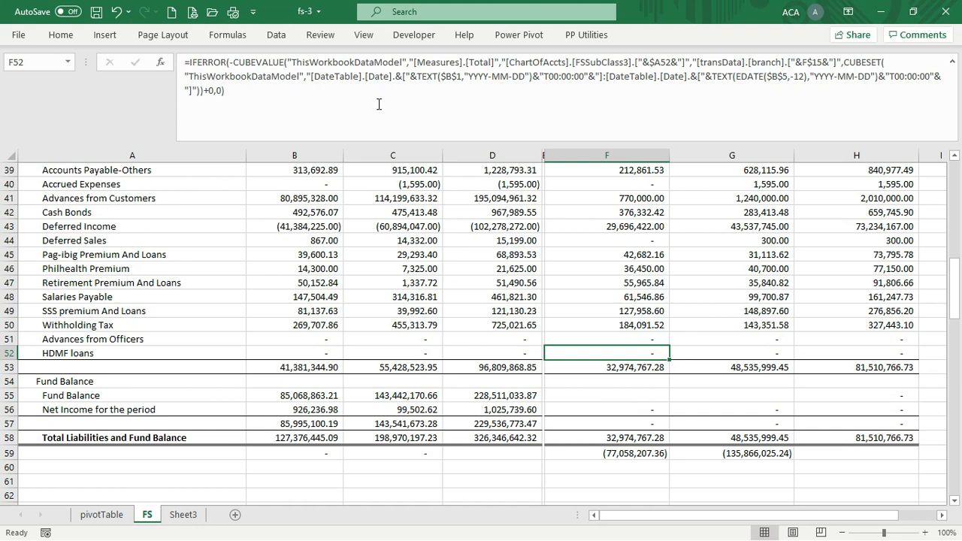
key(shift+Right)
key(ctrl+c)
key(Down)
key(Down)
key(Down)
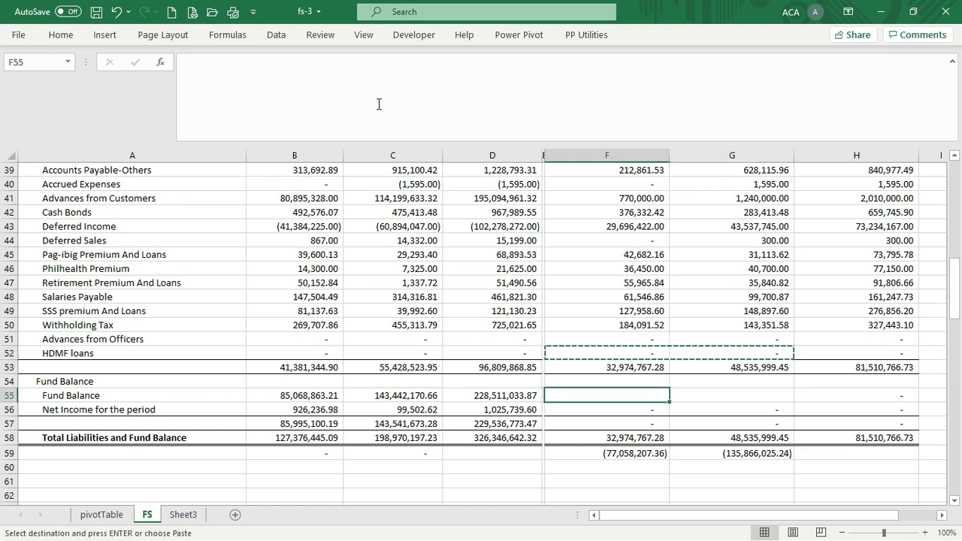
Copy B55's Fund Balance formula into F55, showing 85,068,863.21, and begin editing its dates
key(Escape)
key(Down)
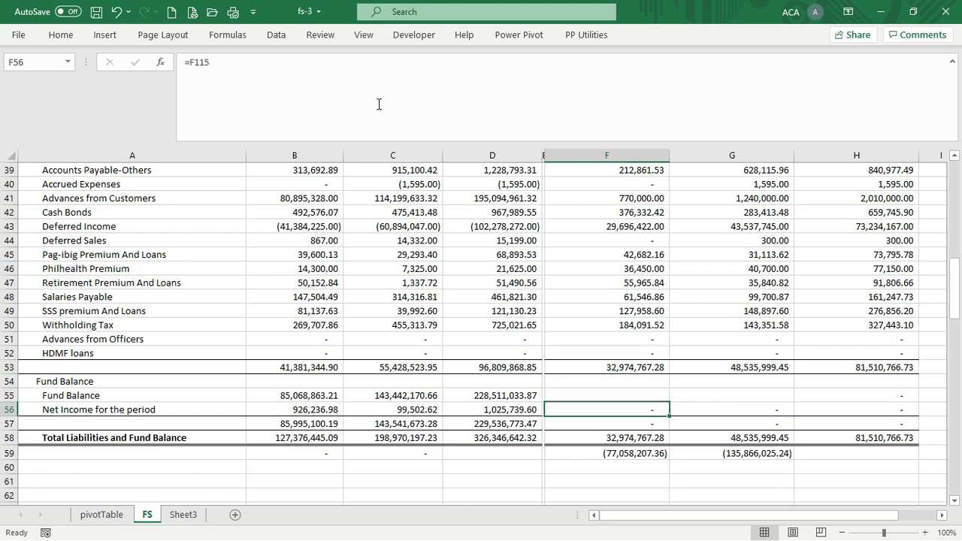
key(Up)
key(Left)
key(Left)
key(Left)
key(Left)
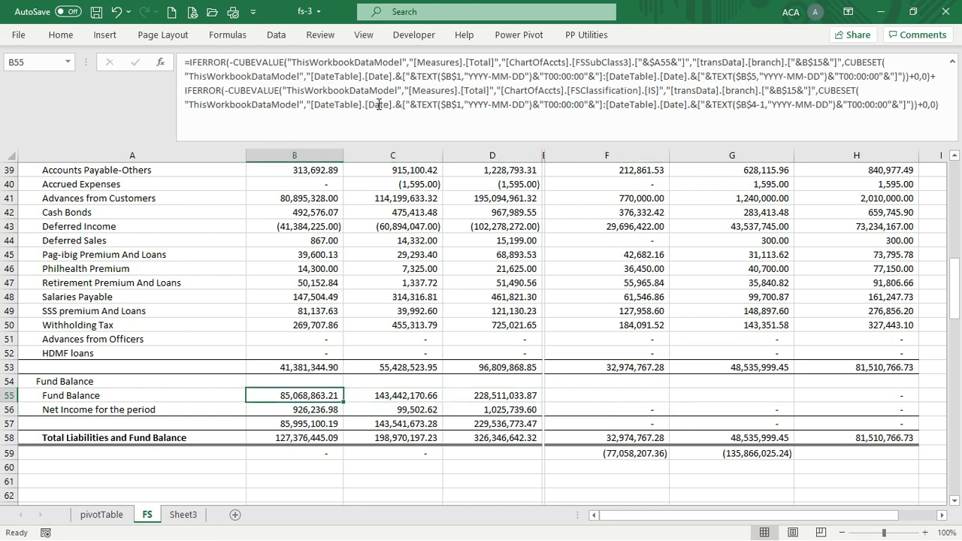
key(ctrl+c)
key(Right)
key(Right)
key(Right)
key(Right)
key(Return)
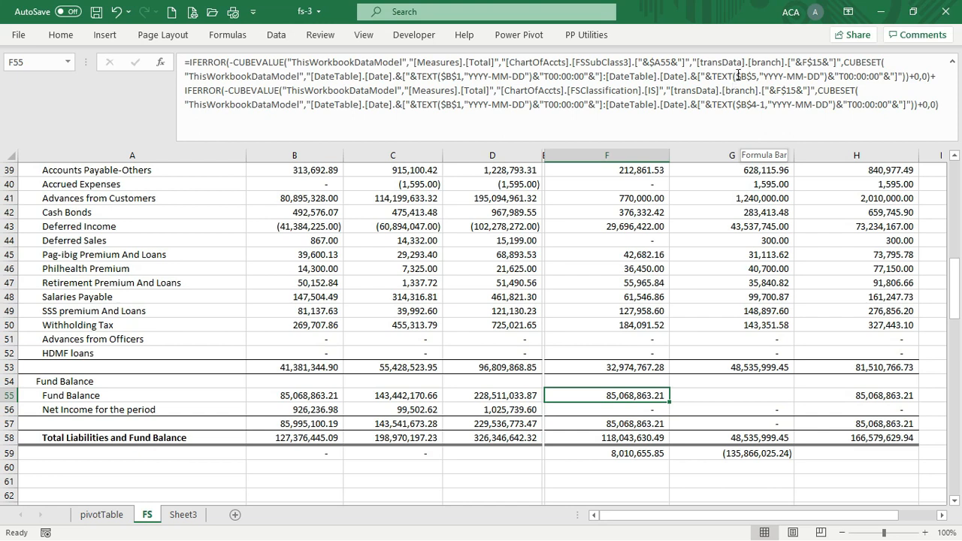
click(737, 75)
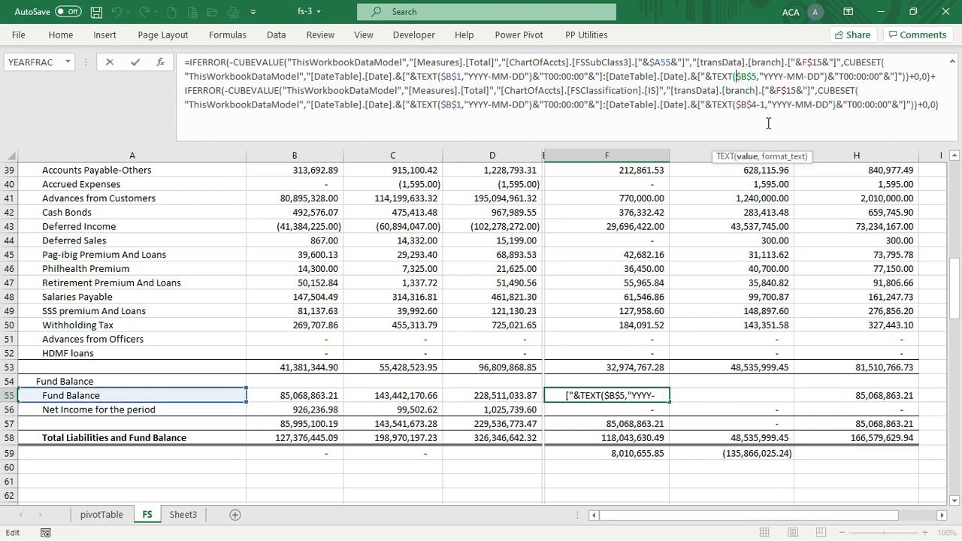
Wrap F55's $B$5 and $B$4 date references in EDATE(…,-12) to shift the Fund Balance back a year
text(edate)
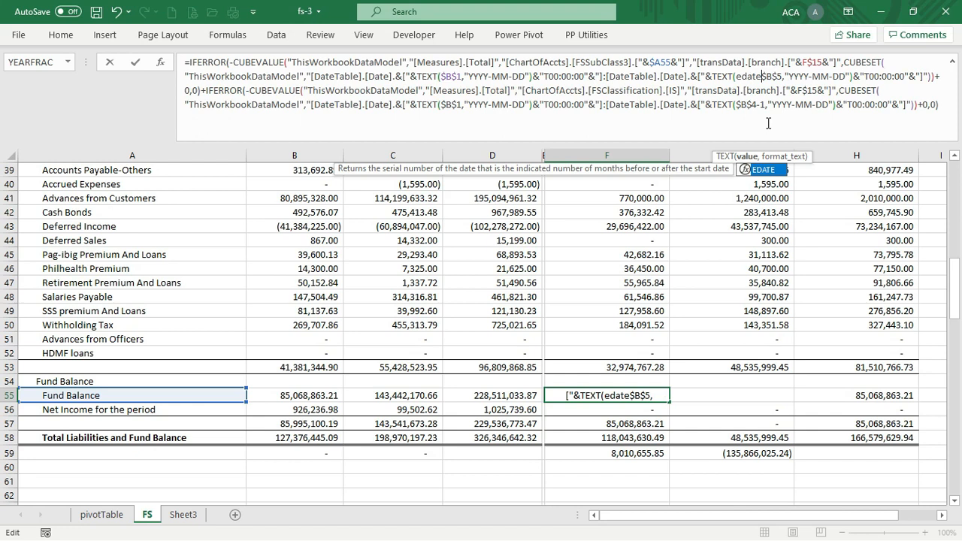
text(()
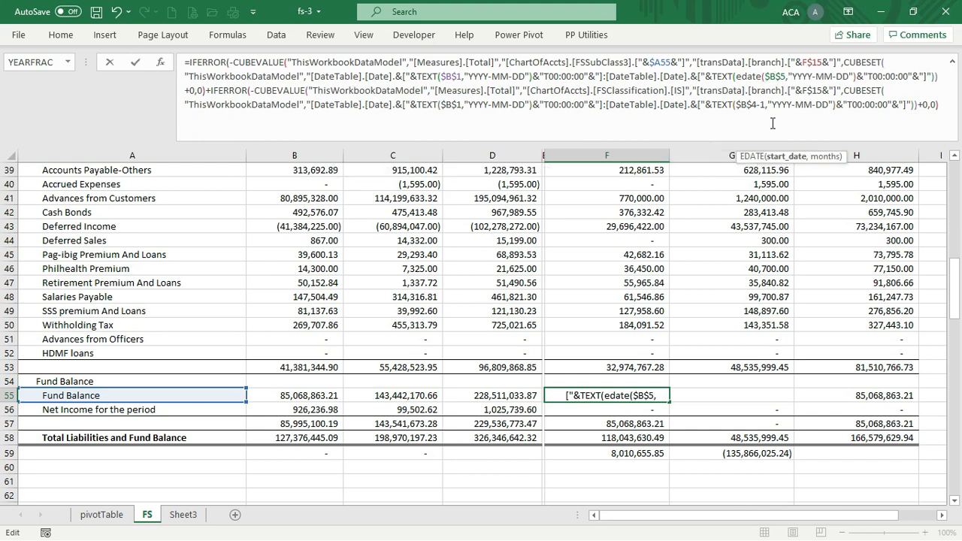
click(785, 76)
text(,-12)
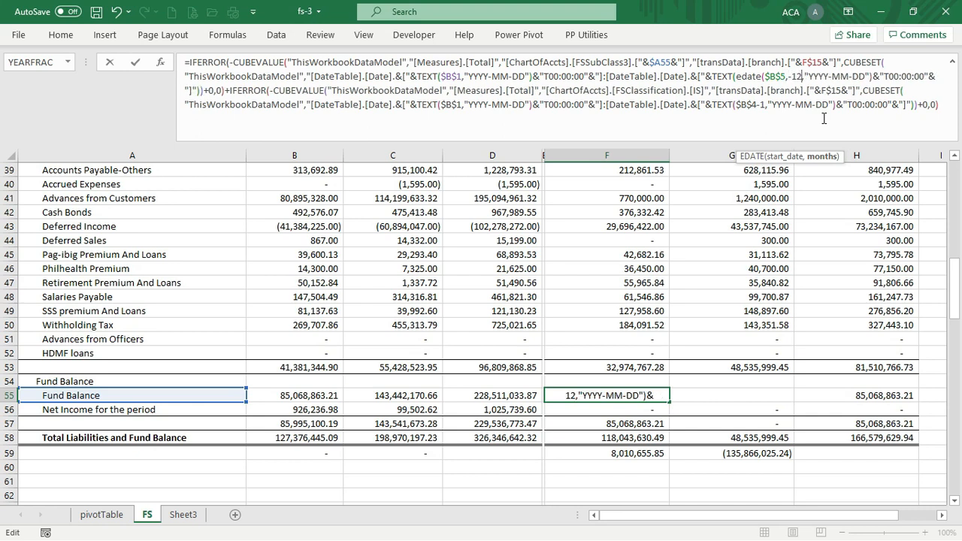
text())
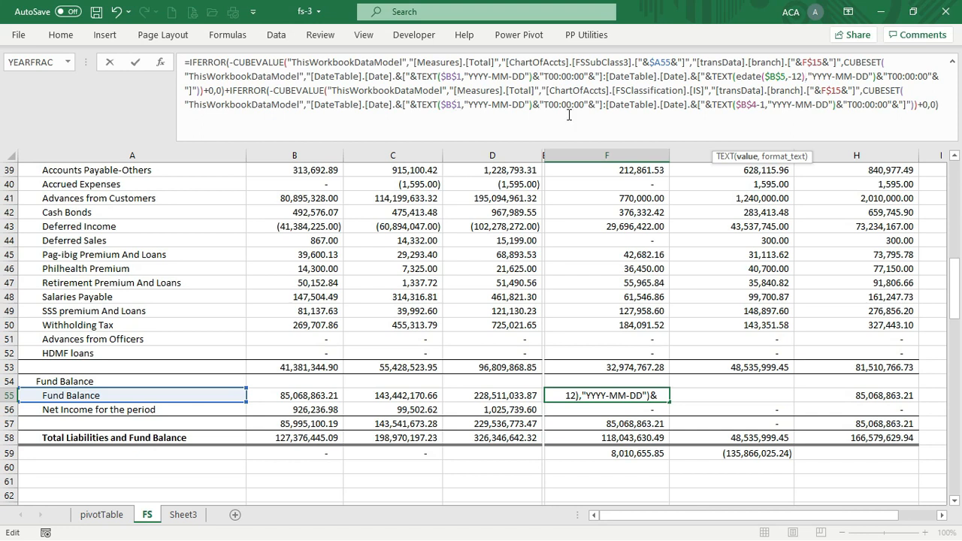
click(735, 105)
text(ed)
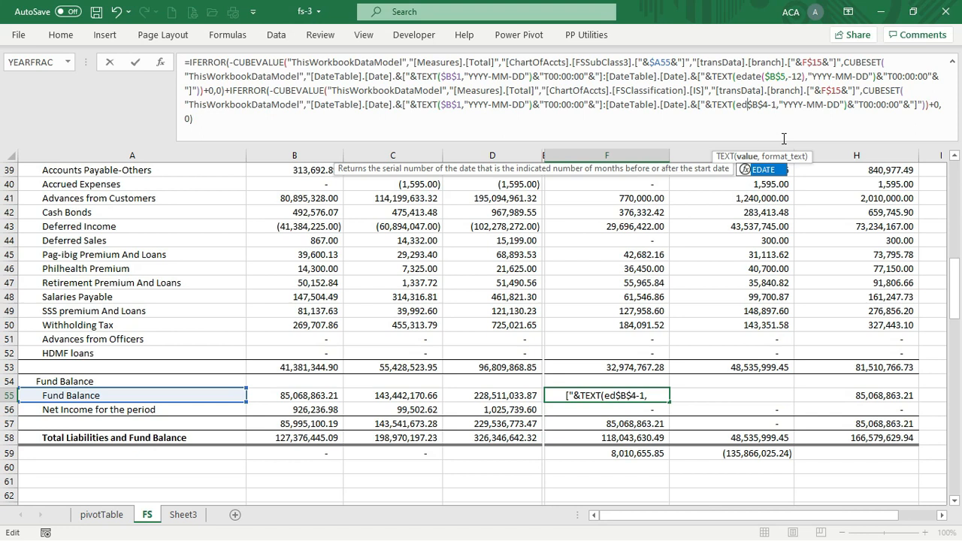
text(ate)
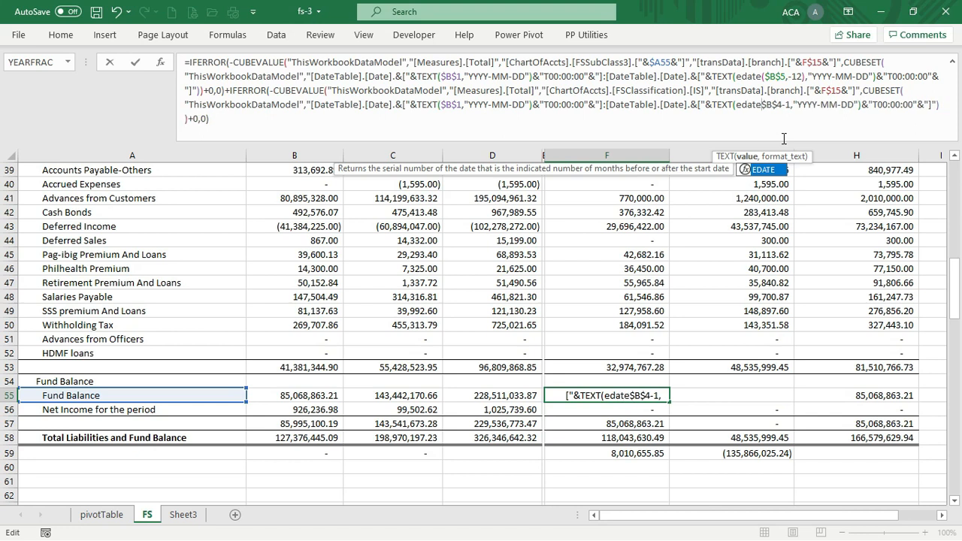
text(()
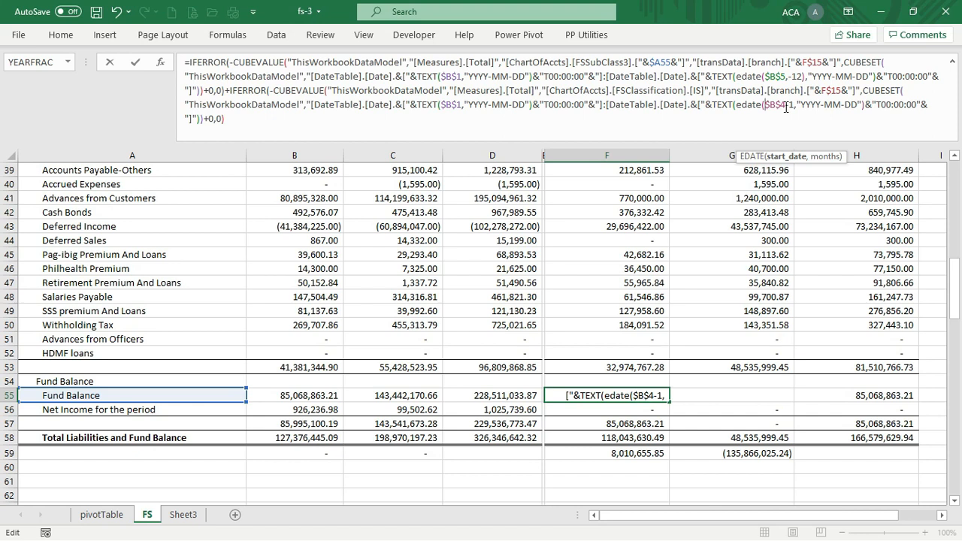
click(785, 107)
text(,12)
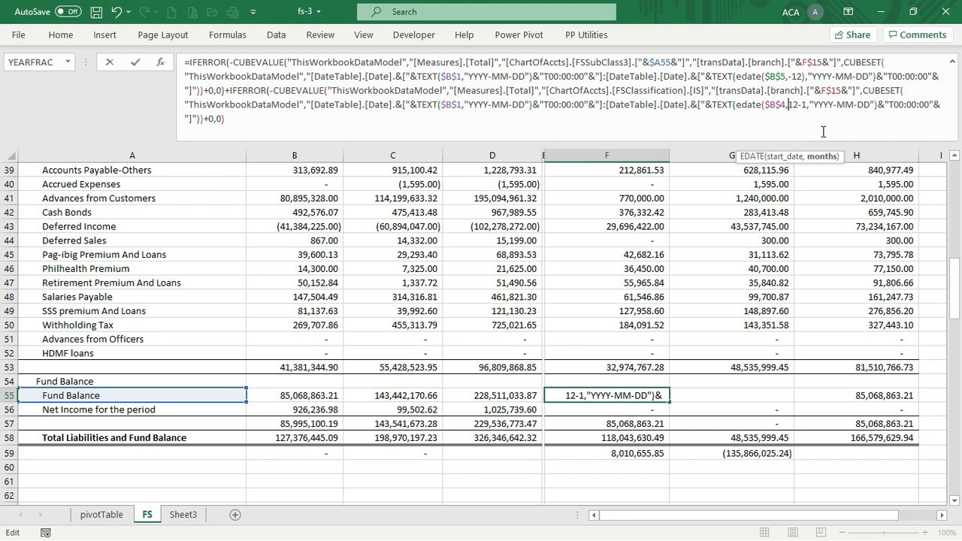
text(-)
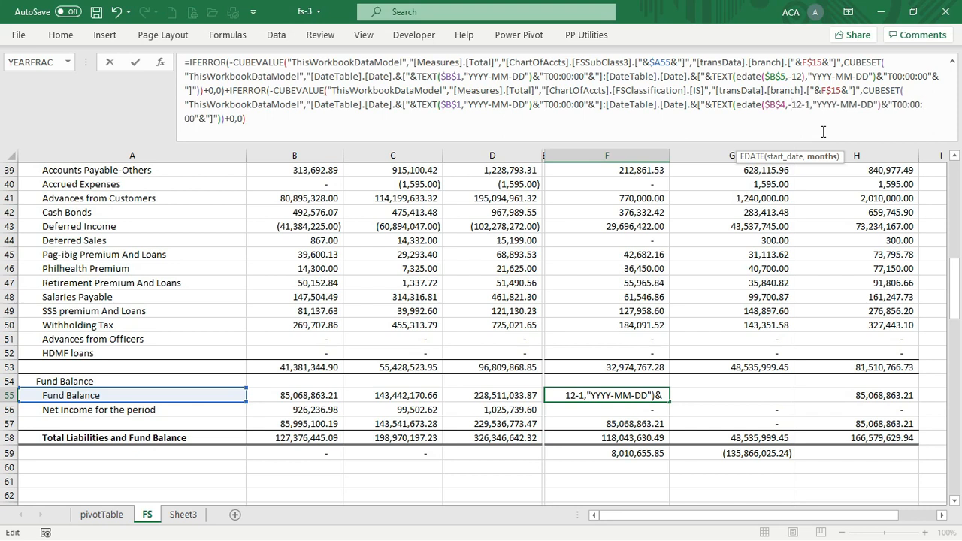
text())
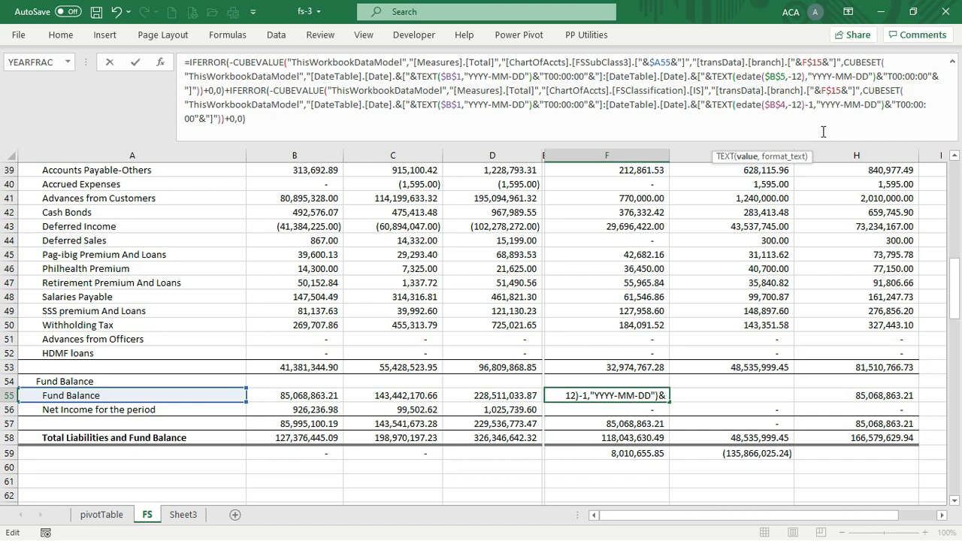
key(ctrl+Return)
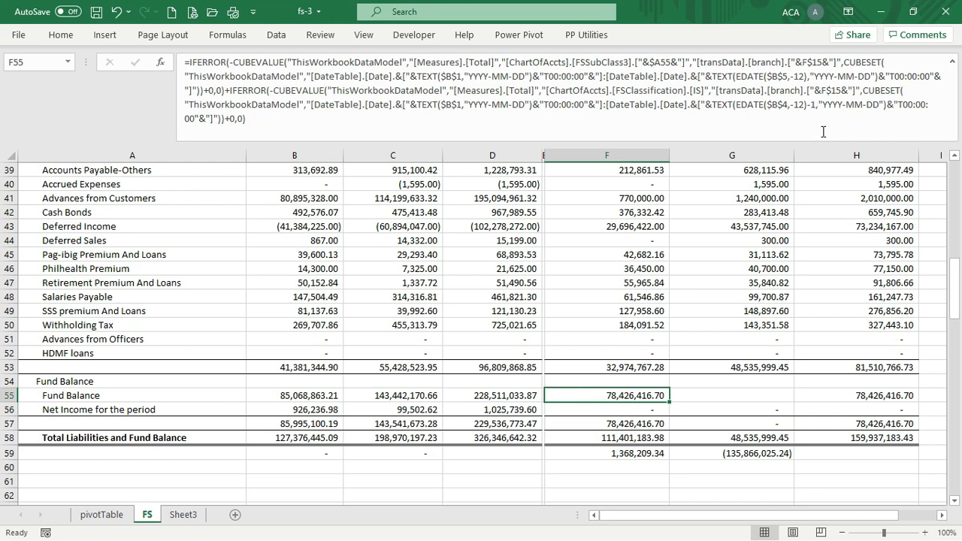
Copy F55's Fund Balance formula into G55, giving 136,153,282.41
key(ctrl+c)
key(Right)
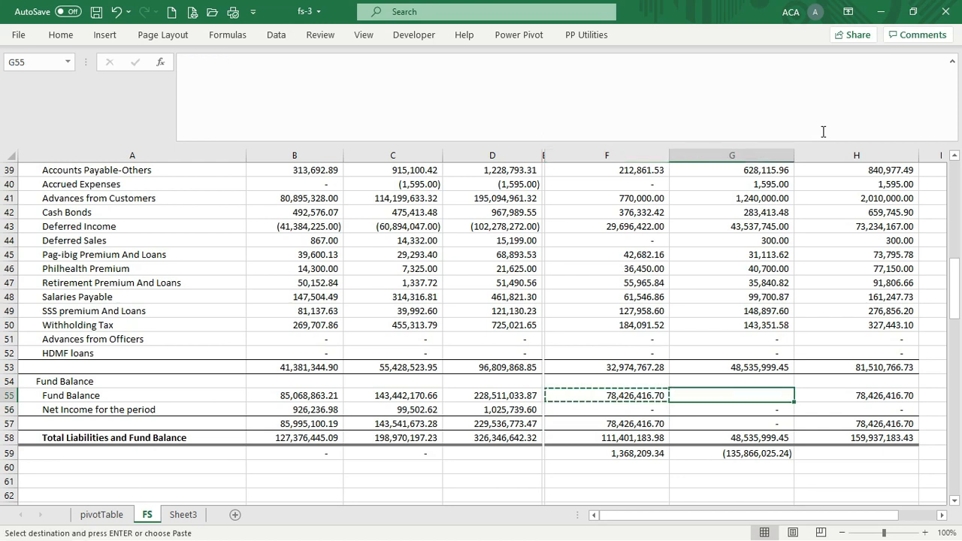
key(Return)
key(Down)
key(Down)
key(Down)
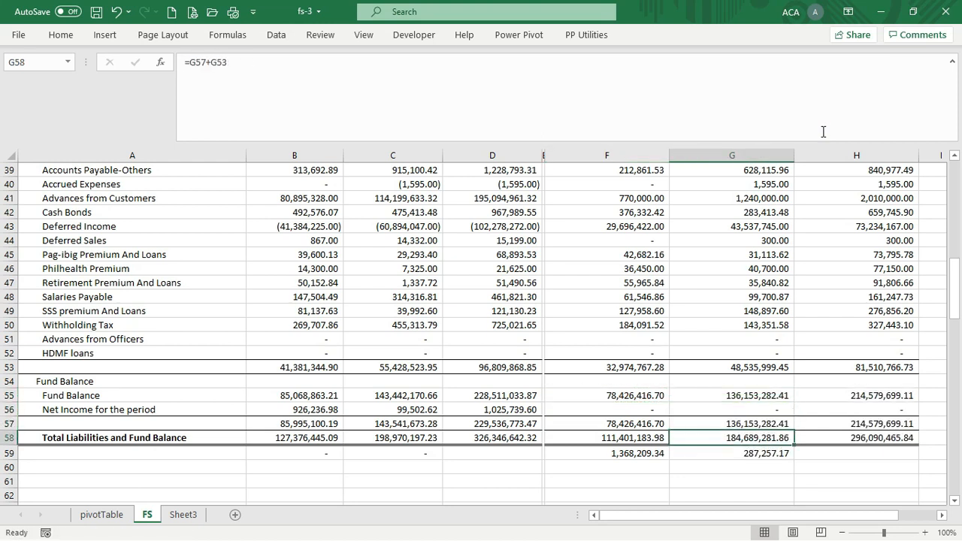
key(Down)
key(Down)
key(Down)
key(Down)
key(Down)
key(Down)
key(Down)
key(Down)
key(Down)
key(Down)
key(Down)
key(Down)
key(Down)
key(Up)
key(Up)
key(Up)
key(Up)
key(Up)
key(Up)
key(Up)
key(Up)
key(Up)
key(Up)
key(Up)
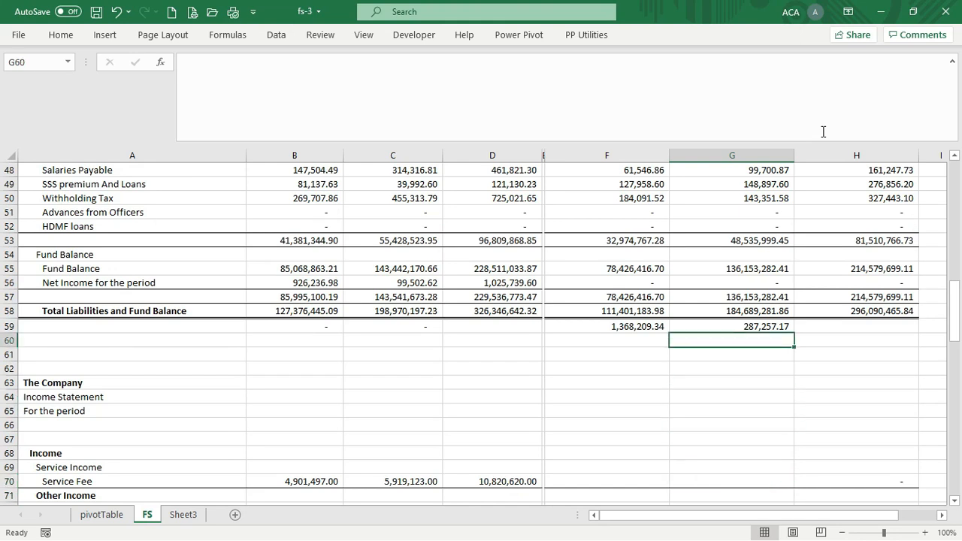
Copy F51:G51, cancel it, and move down to the Service Fee figure in B70
key(Up)
key(Up)
key(Up)
key(Up)
key(Up)
key(Up)
key(Up)
key(Up)
key(Up)
key(Left)
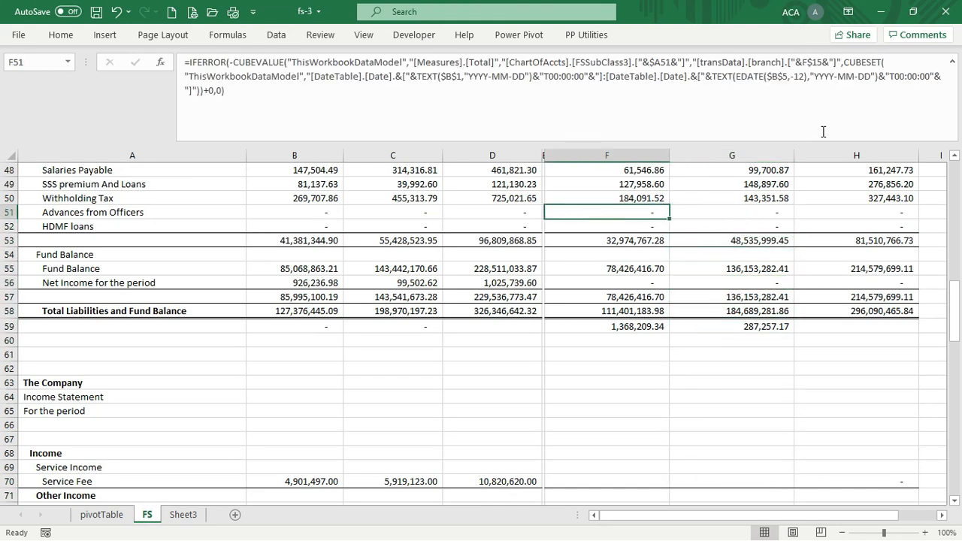
key(shift+Right)
key(ctrl+c)
key(Down)
key(Down)
key(Down)
key(Down)
key(Down)
key(Down)
key(Down)
key(Down)
key(Down)
key(Down)
key(Down)
key(Down)
key(Down)
key(Down)
key(Down)
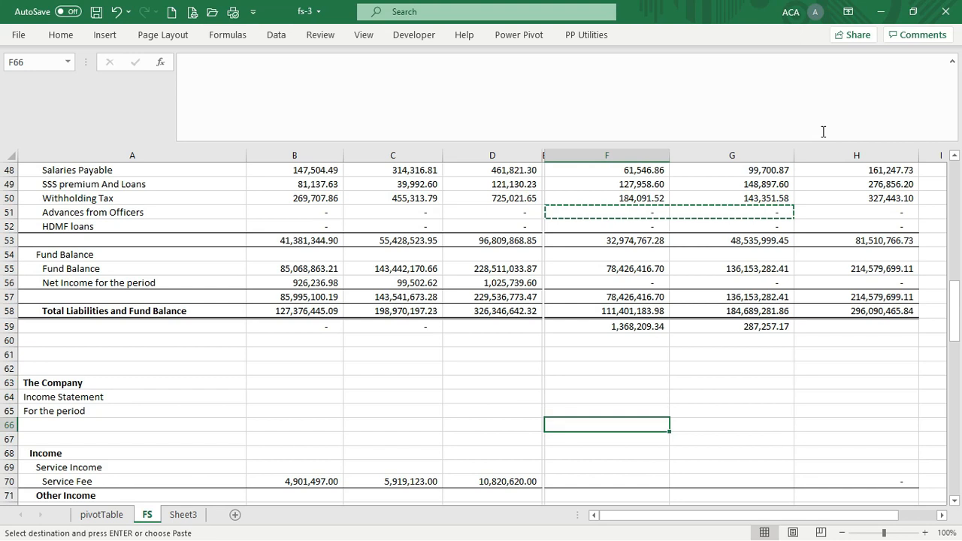
key(Escape)
key(Down)
key(Down)
key(Down)
key(Down)
key(Down)
key(Down)
key(Down)
key(Down)
key(Down)
key(Down)
key(Down)
key(Down)
key(Down)
key(Down)
key(Down)
key(Down)
key(Up)
key(Up)
key(Up)
key(Up)
key(Up)
key(Up)
key(Up)
key(Up)
key(Up)
key(Up)
key(Up)
key(Up)
key(Left)
key(Left)
key(Left)
key(Left)
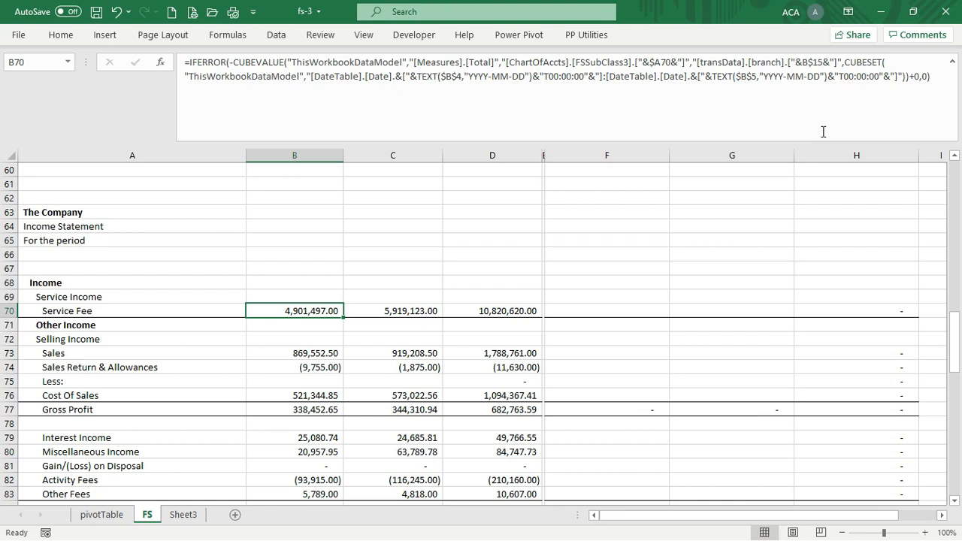
Copy the Service Fee formula from B70 into F70
key(Right)
key(Right)
key(Right)
key(Left)
key(Left)
key(Left)
key(ctrl+c)
key(Right)
key(Right)
key(Right)
key(Right)
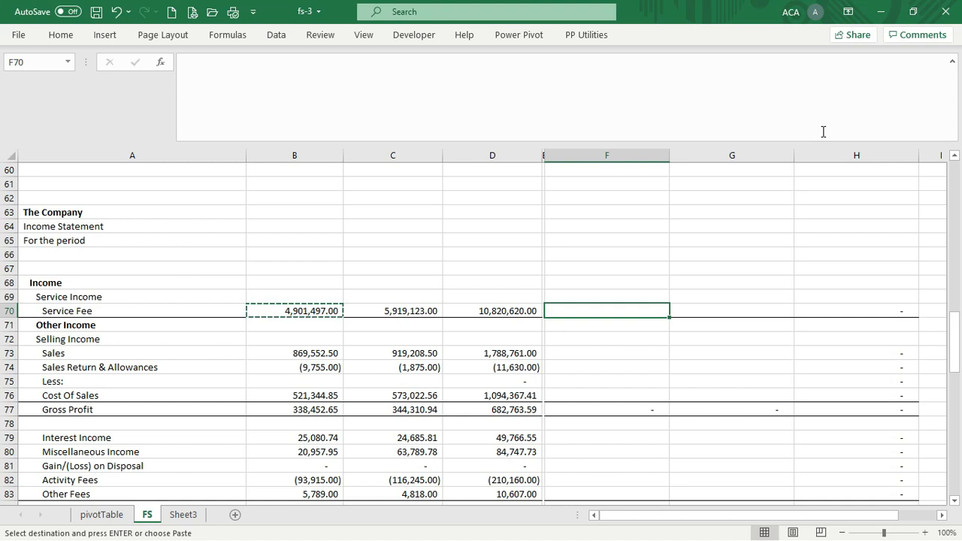
key(Return)
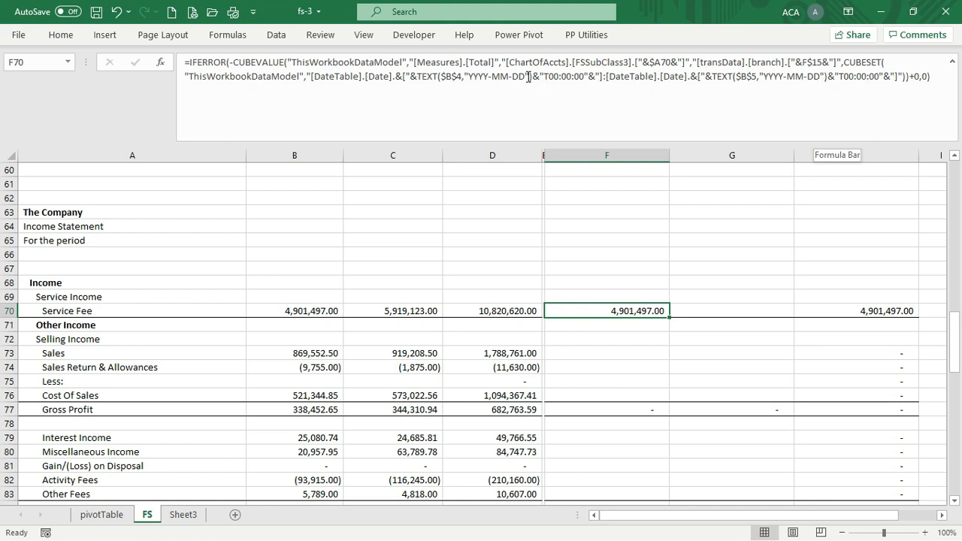
Shift both dates in F70's formula back with EDATE(…,-12), showing 4,901,497.00, and copy it
click(440, 72)
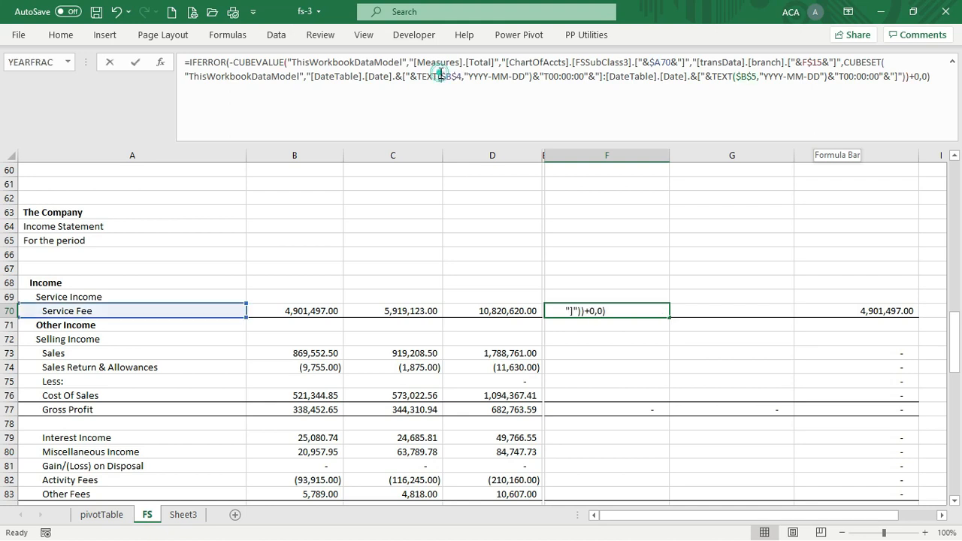
text(edate)
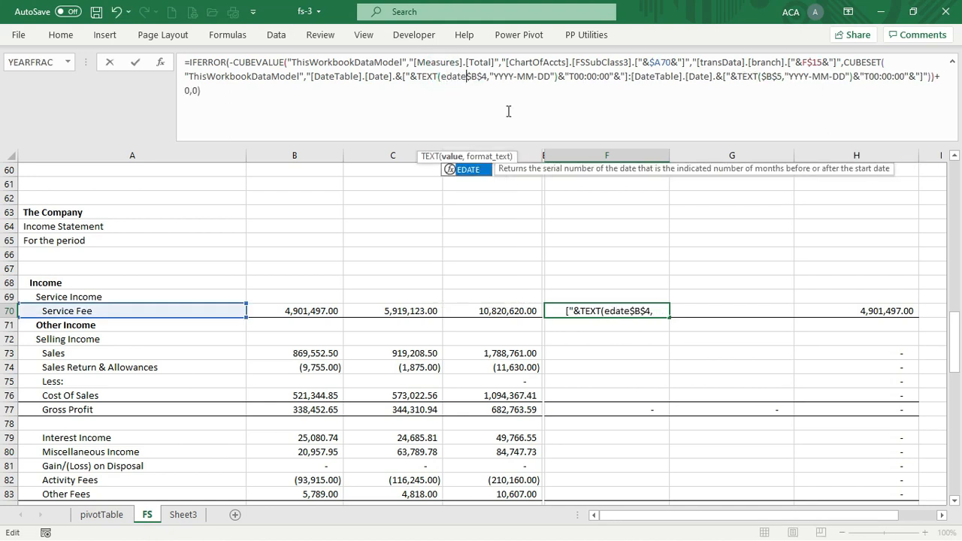
text(($B$4)
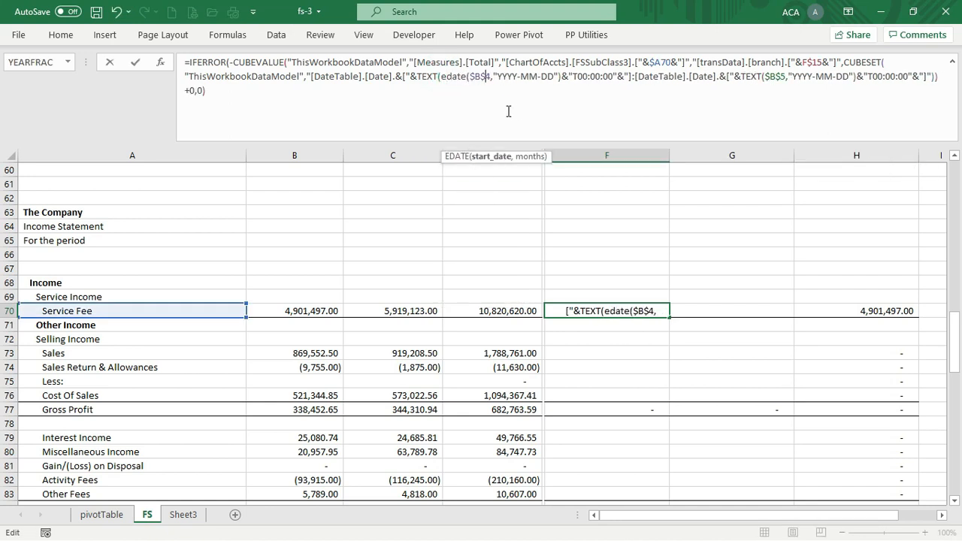
text(,-12))
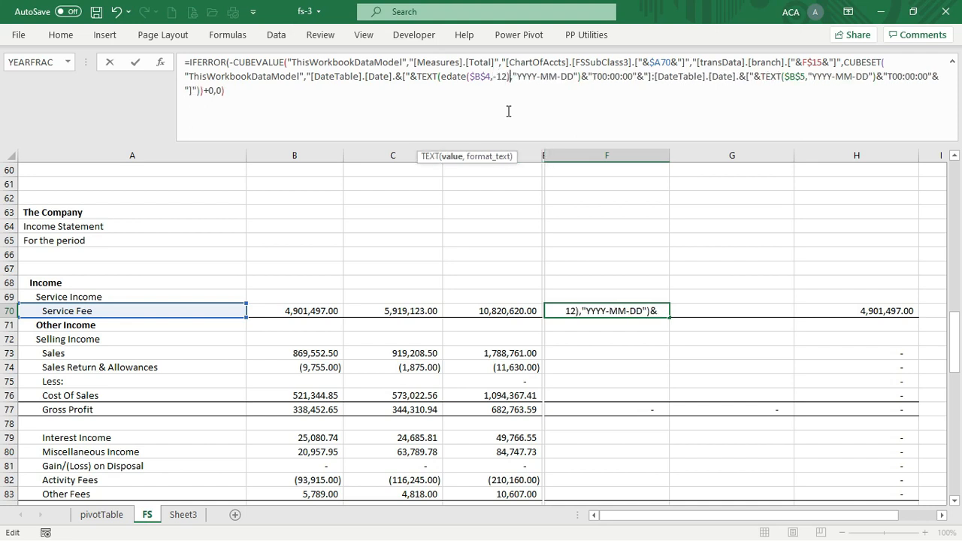
click(784, 78)
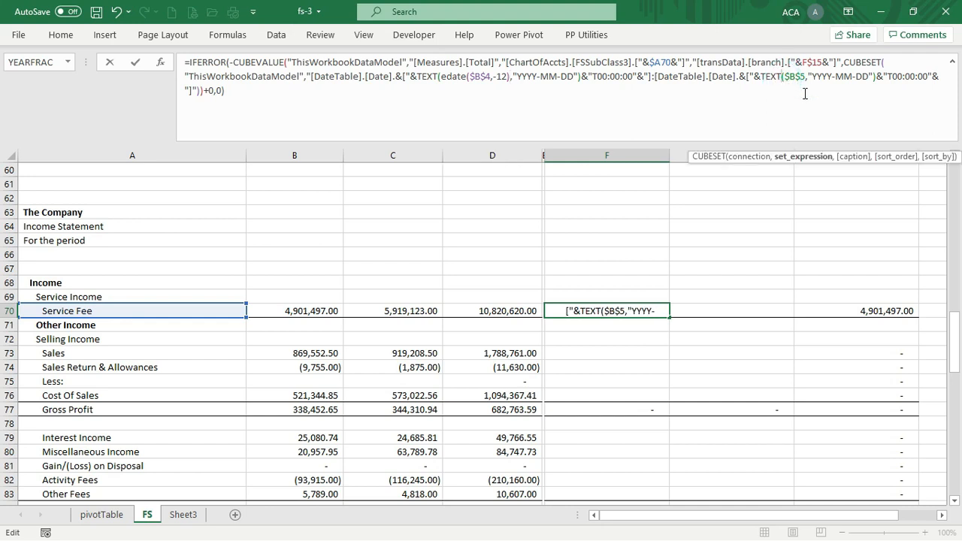
key(Right)
text(eate)
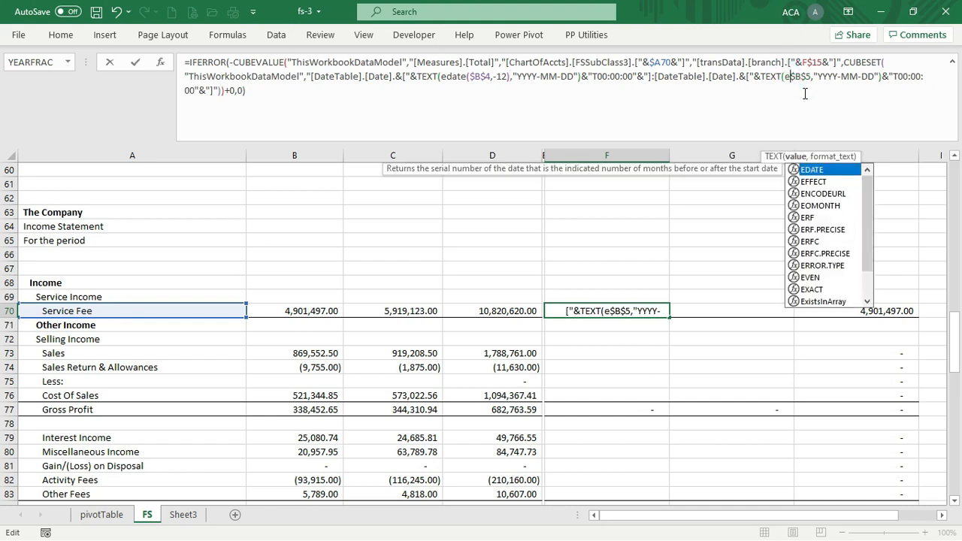
key(BackSpace)
key(BackSpace)
key(BackSpace)
text(date)
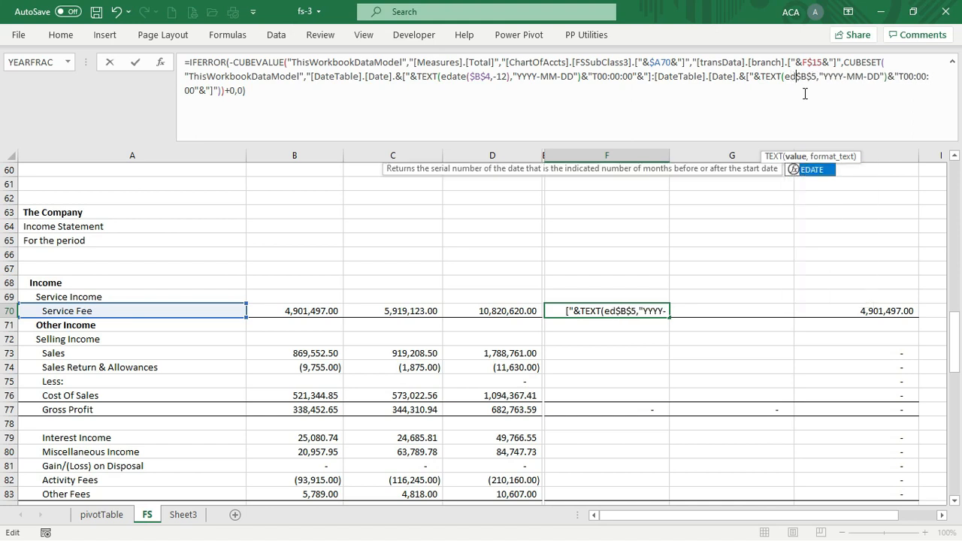
text(($B$4)
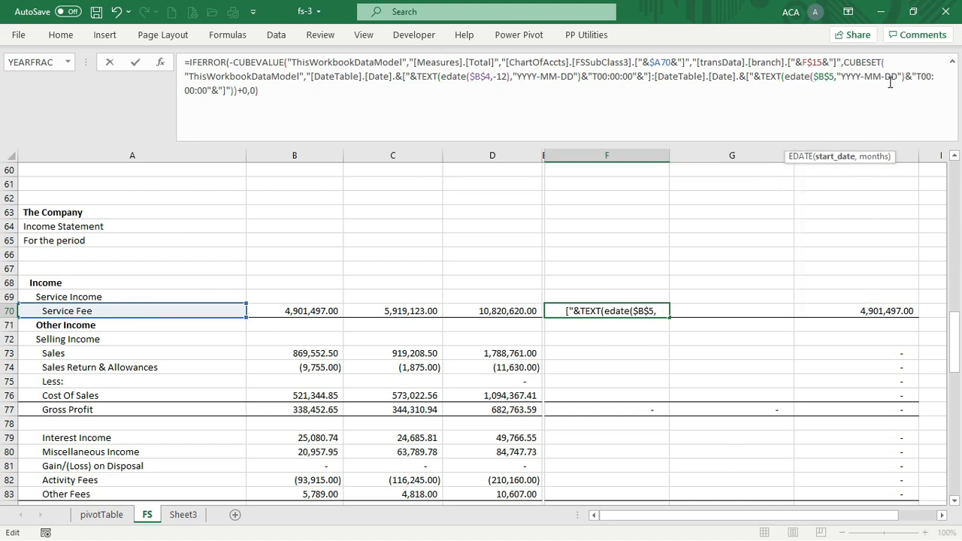
text(,-12))
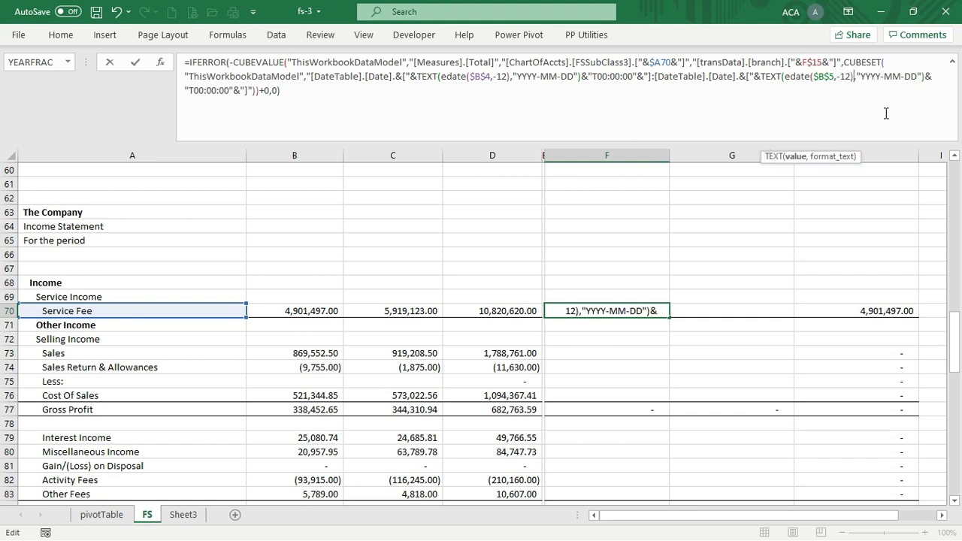
key(Return)
key(Up)
key(ctrl+c)
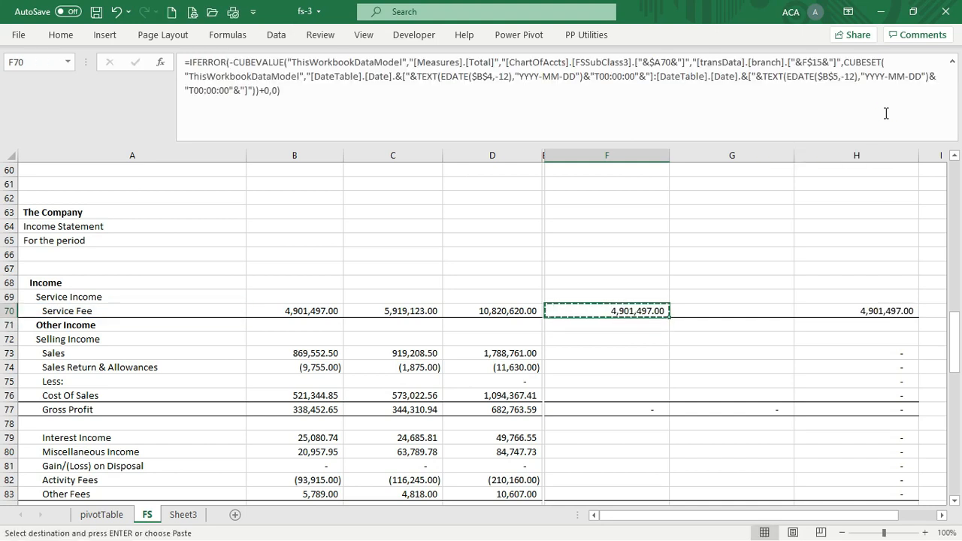
Paste the cube formula into G70 and across the previous-year Sales rows F73:G74
key(Right)
key(ctrl+v)
key(Left)
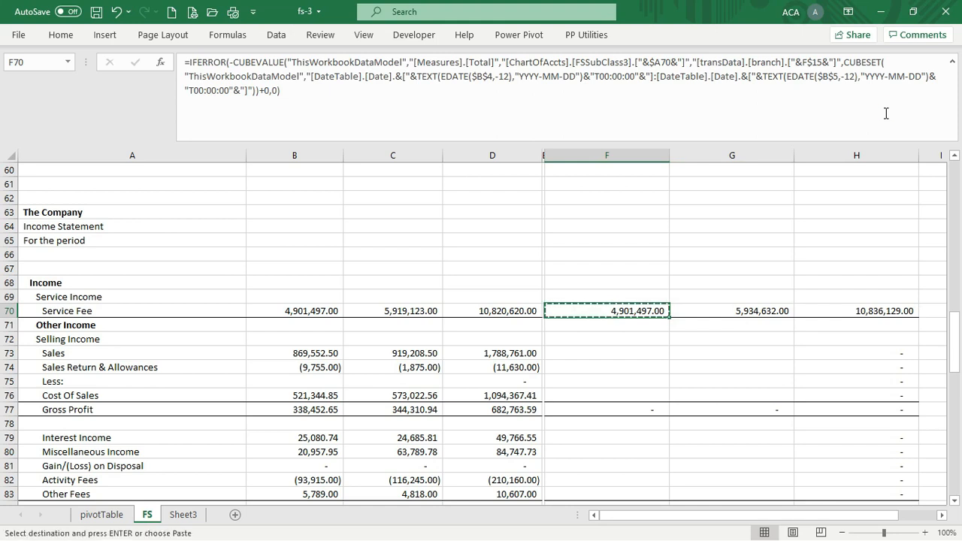
key(Down)
key(Down)
key(Down)
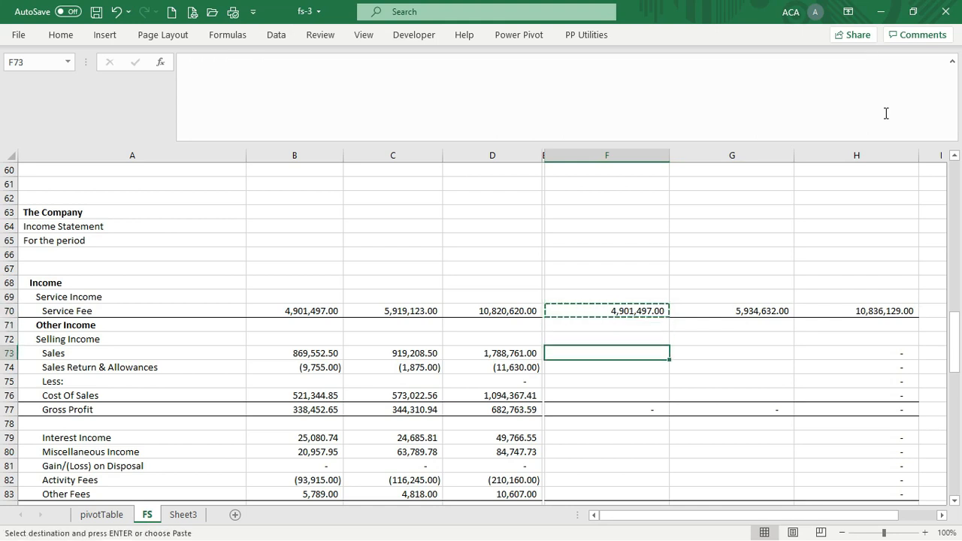
key(shift+Down)
key(shift+Right)
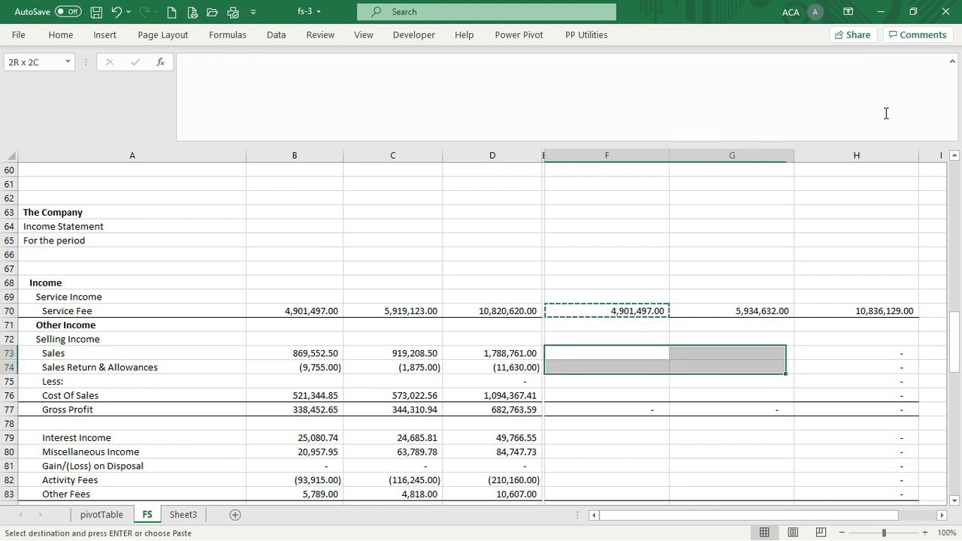
key(Return)
key(Down)
key(Down)
key(Down)
key(Down)
key(Down)
key(Down)
key(Down)
key(Down)
key(Down)
key(Down)
key(Down)
key(Down)
key(Down)
key(Down)
key(Down)
key(Down)
key(Down)
key(Down)
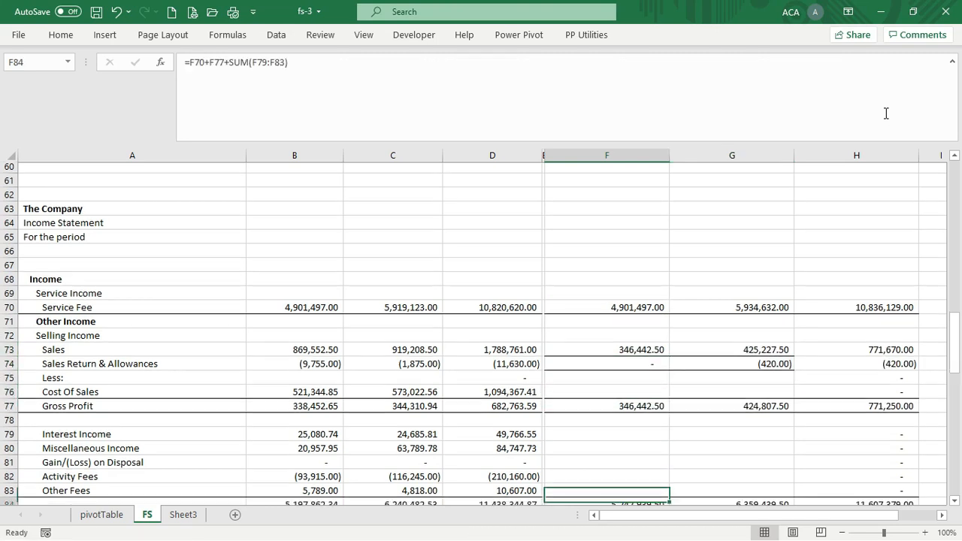
Copy the Sales cube formula from F73 into the Cost Of Sales cell F76
key(Up)
key(Up)
key(Up)
key(Up)
key(Up)
key(Up)
key(Up)
key(Up)
key(Up)
key(Up)
key(Up)
key(Up)
key(Up)
key(Up)
key(Up)
key(Up)
key(Up)
key(Up)
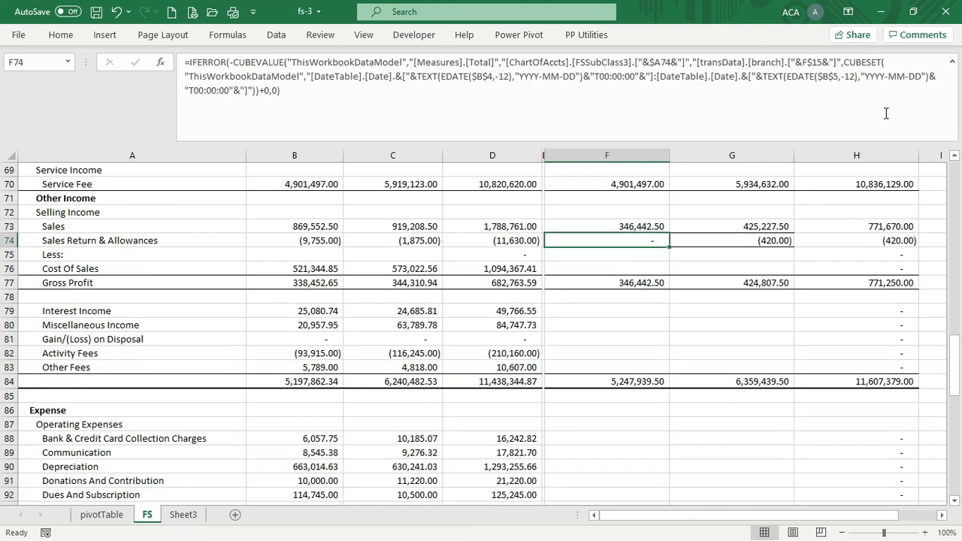
key(shift+Right)
key(ctrl+q)
key(Right)
key(Right)
key(Right)
key(Right)
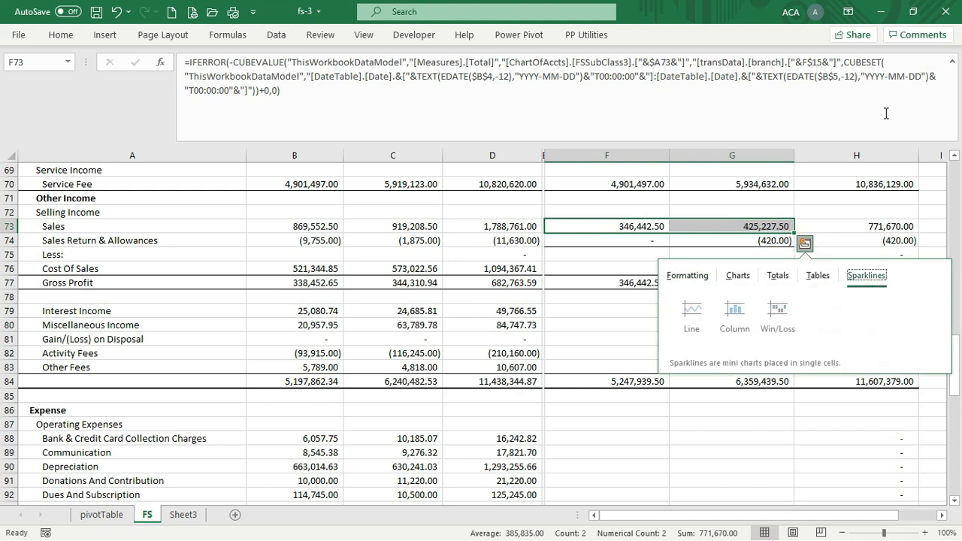
key(Escape)
key(Left)
key(Right)
key(ctrl+c)
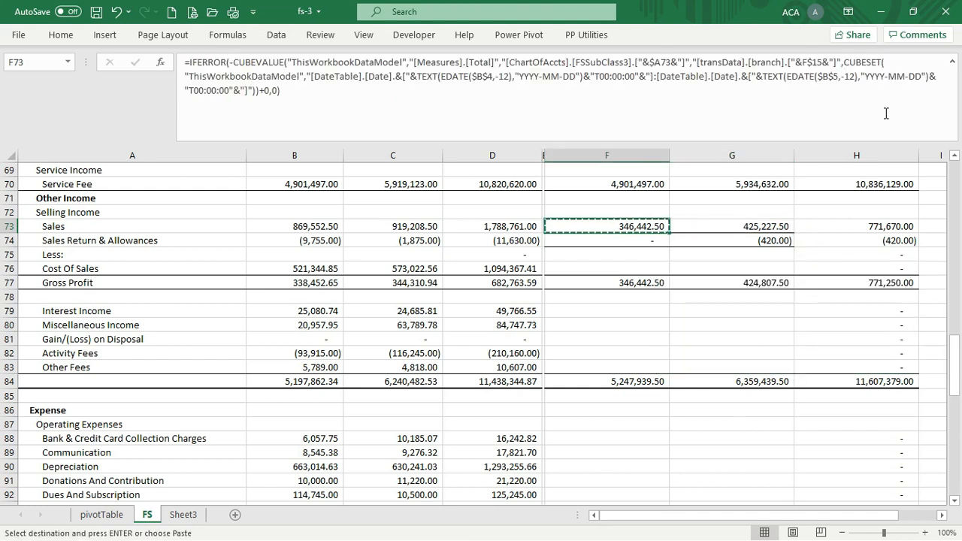
key(Down)
key(Down)
key(Down)
key(Return)
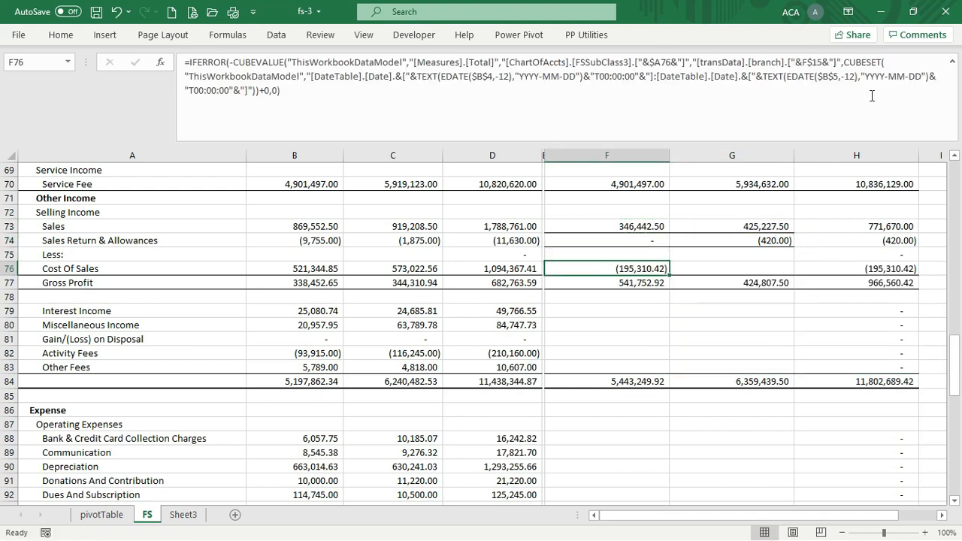
Delete the minus before CUBEVALUE in F76, then copy the corrected formula into G76
click(325, 121)
key(Right)
key(Delete)
key(Return)
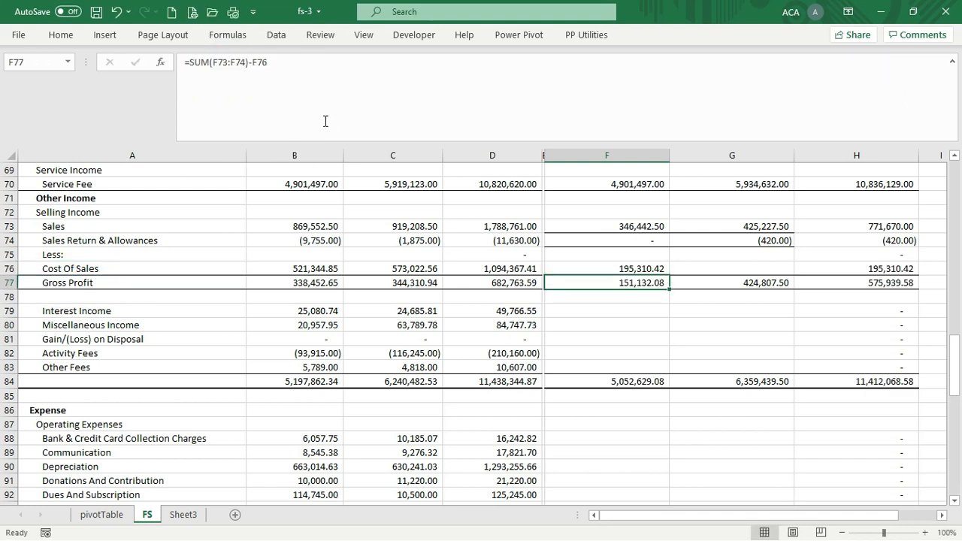
key(Up)
key(ctrl+c)
key(Right)
key(ctrl+v)
Select the previous-year Sales and Sales Return cells F73:G74
key(Up)
key(Up)
key(Up)
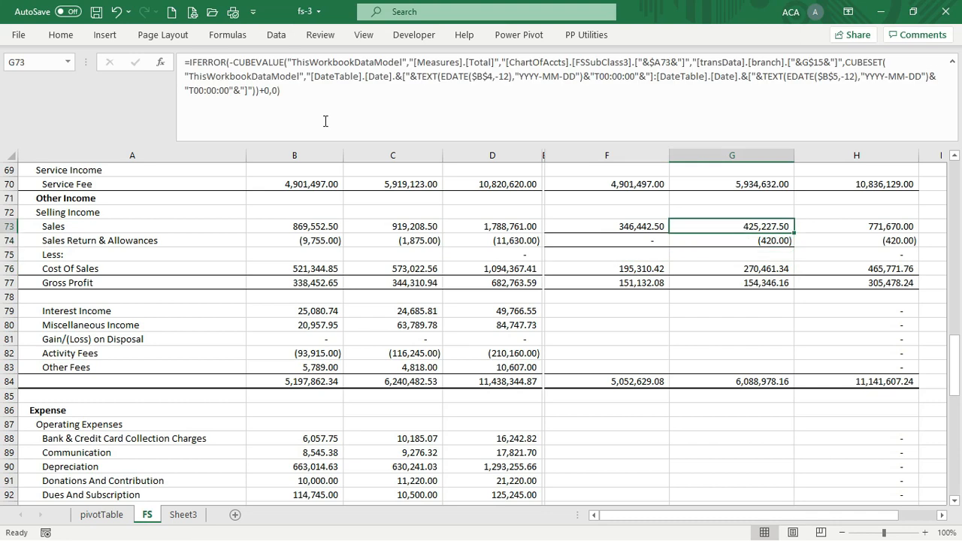
key(Left)
key(shift+Down)
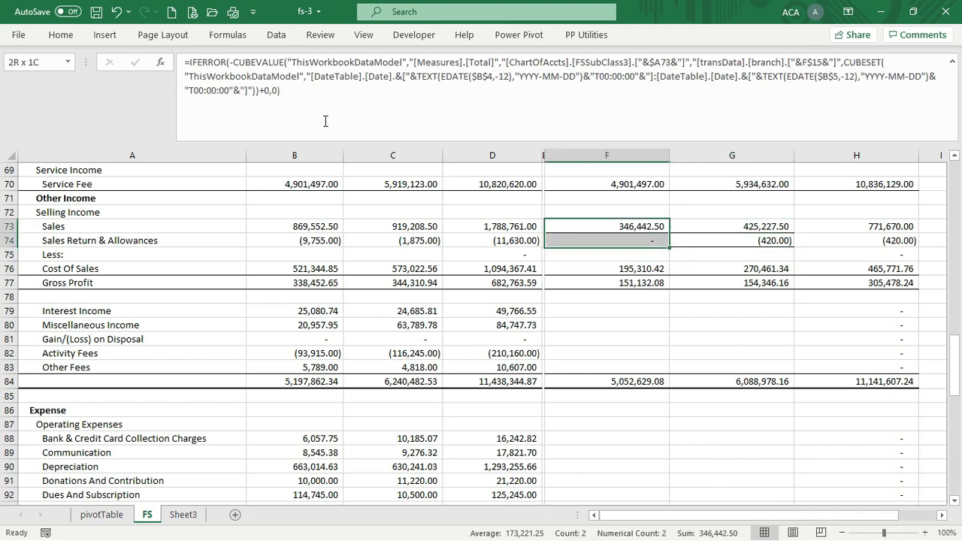
key(shift+Right)
key(shift+Right)
key(shift+Left)
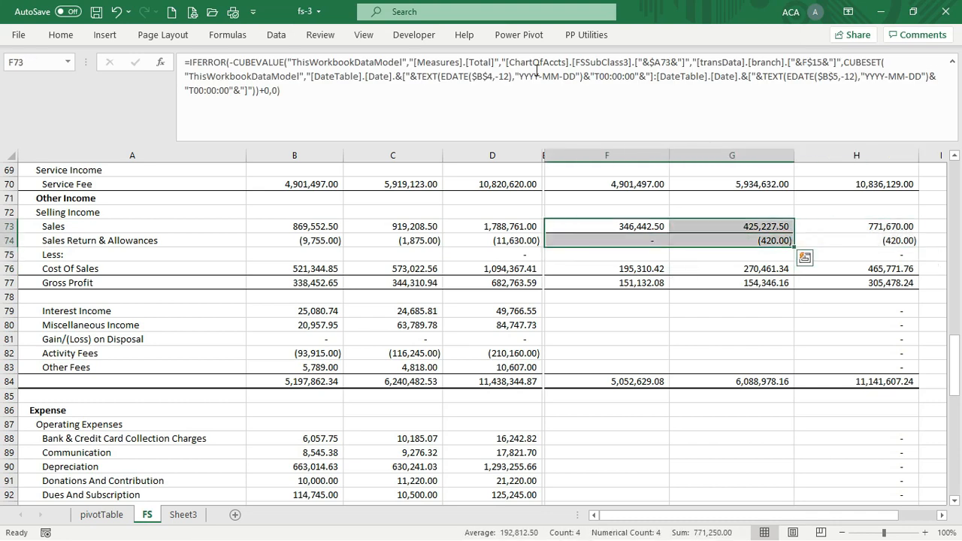
click(58, 34)
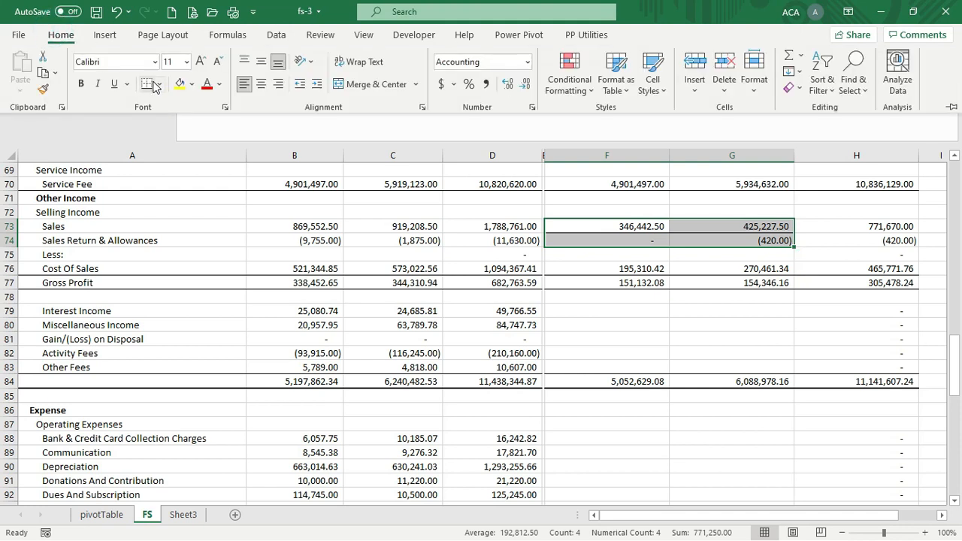
Apply No Border to cells F73:G74
click(159, 84)
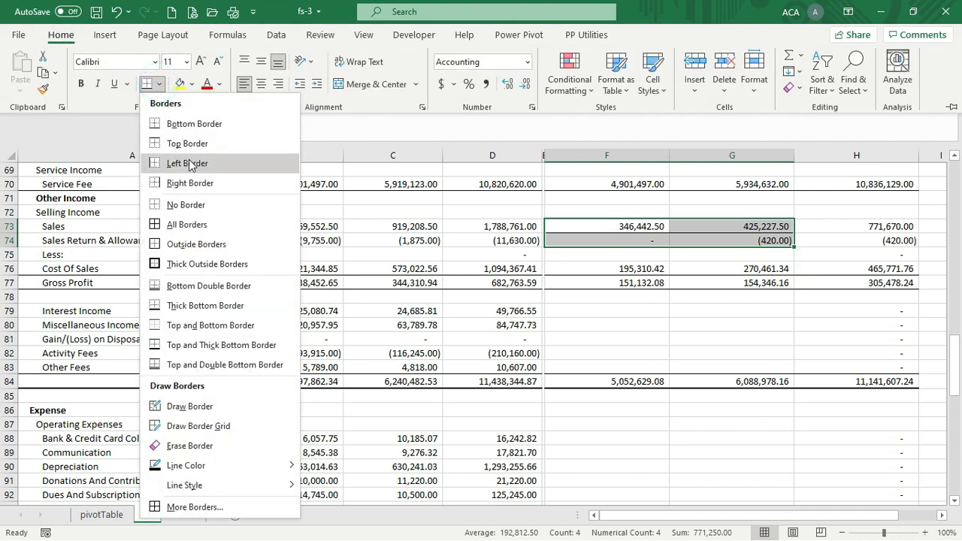
click(184, 204)
click(682, 330)
Copy the two Sales cube formulas in F73:G73
click(714, 312)
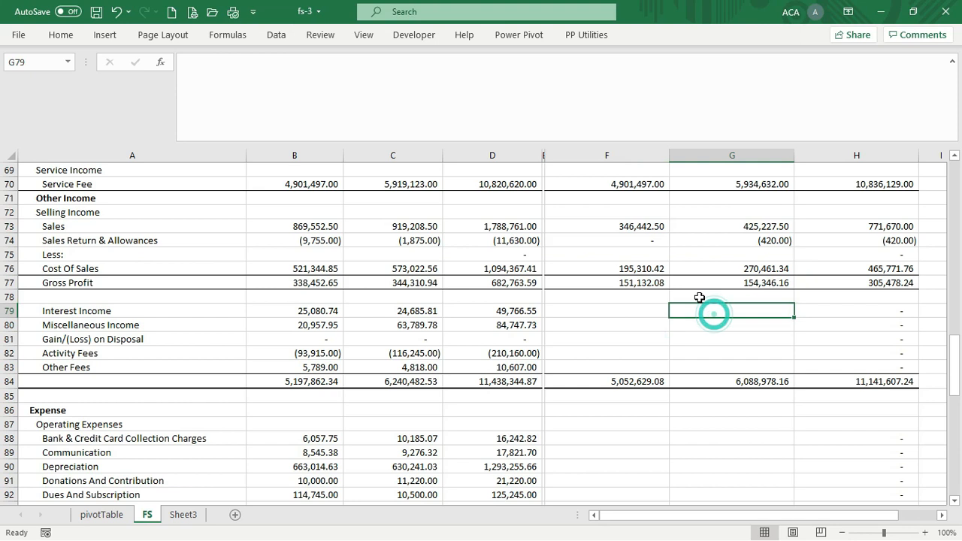
click(630, 188)
key(Down)
key(Down)
key(Down)
key(shift+Right)
key(shift+Right)
key(shift+Left)
key(ctrl+q)
key(Escape)
key(shift+Left)
key(shift+Right)
key(ctrl+c)
key(Down)
key(Down)
key(Down)
key(Down)
key(Down)
key(Down)
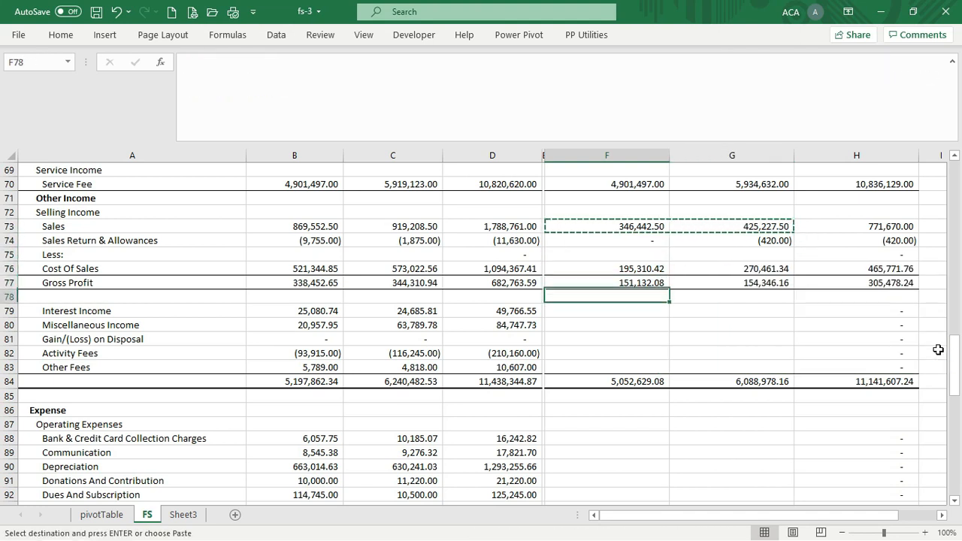
Paste the Sales formulas into Interest Income through Other Fees, F79:G83
key(shift+Down)
key(shift+Down)
key(shift+Down)
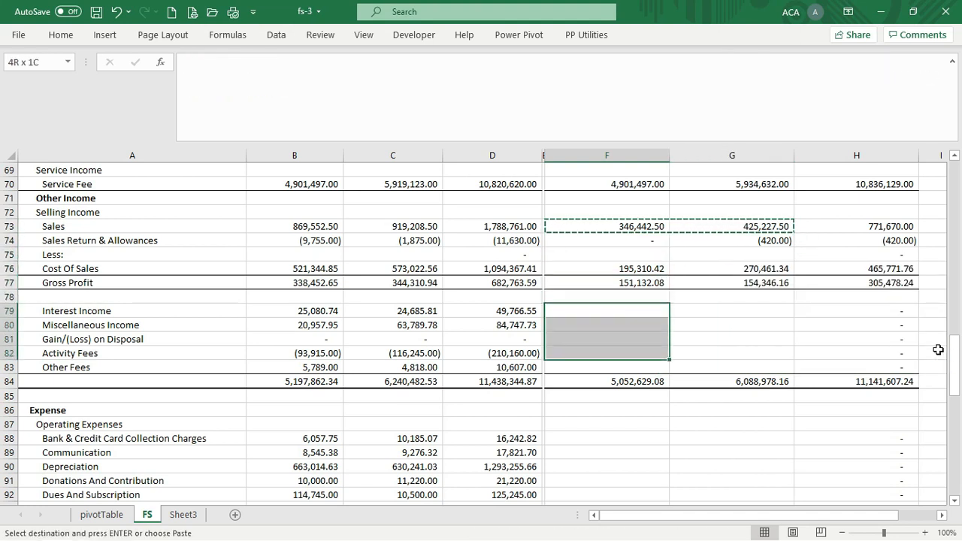
key(shift+Down)
key(shift+Right)
key(ctrl+v)
Paste the Cost Of Sales formulas into F88:G113, check Net Income, then undo it
key(Up)
key(Up)
key(Up)
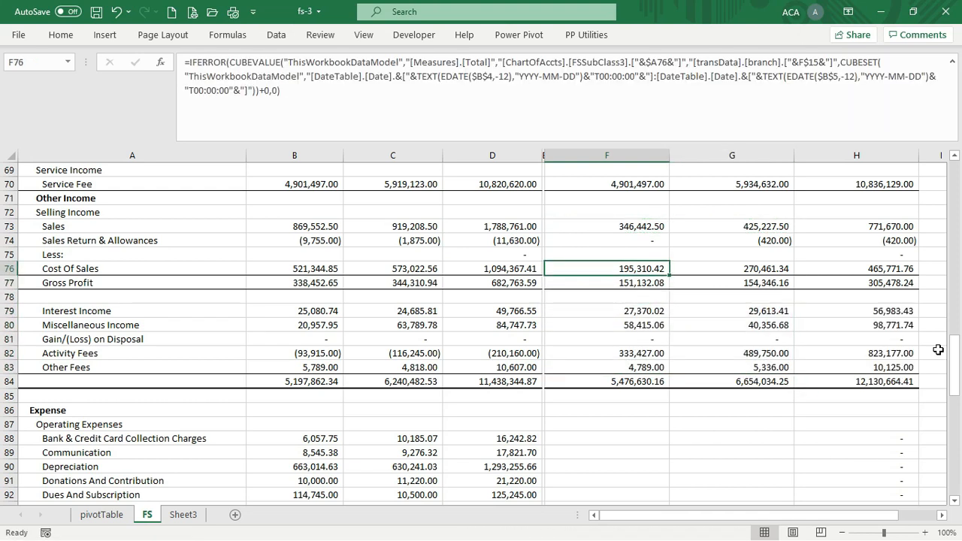
key(shift+Right)
key(ctrl+c)
key(Down)
key(Down)
key(Down)
key(Down)
key(Down)
key(Down)
key(Down)
key(Down)
key(Down)
key(Down)
key(Down)
key(Down)
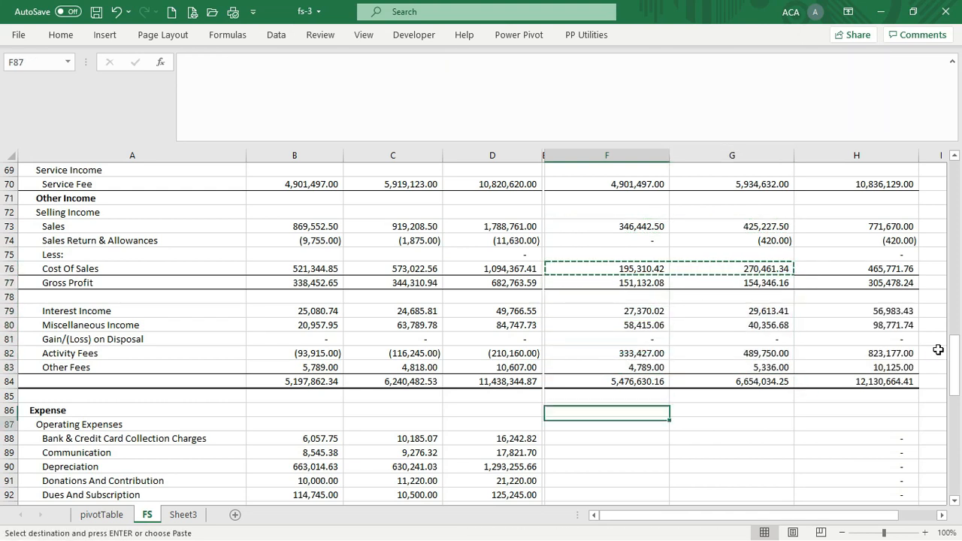
key(shift+Down)
key(shift+Down)
key(shift+Down)
key(shift+Down)
key(shift+Down)
key(shift+Down)
key(shift+Down)
key(shift+Down)
key(shift+Down)
key(shift+Down)
key(shift+Down)
key(shift+Down)
key(shift+Down)
key(shift+Down)
key(shift+Down)
key(shift+Down)
key(shift+Down)
key(shift+Down)
key(shift+Down)
key(shift+Down)
key(shift+Down)
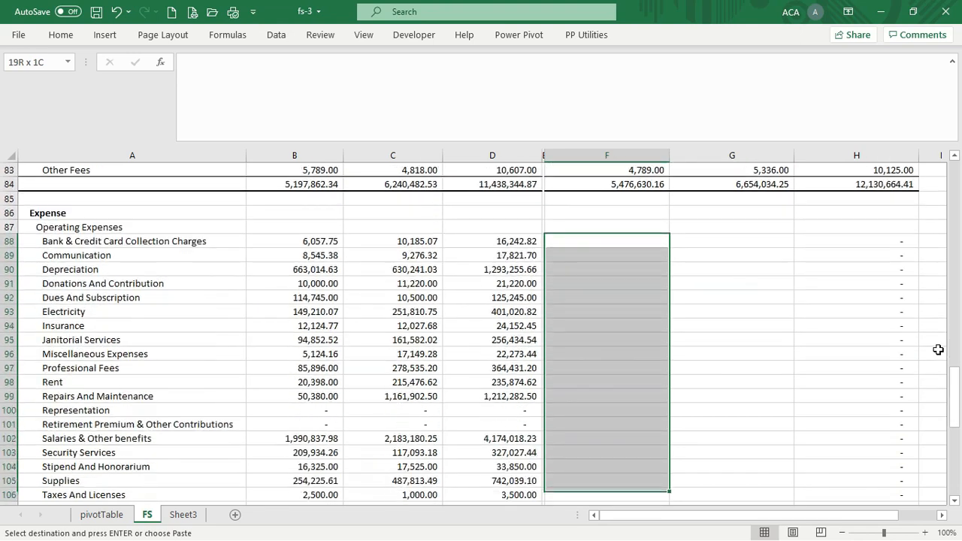
key(shift+Down)
key(shift+Down)
key(shift+Down)
key(shift+Down)
key(shift+Up)
key(shift+Up)
key(shift+Up)
key(shift+Up)
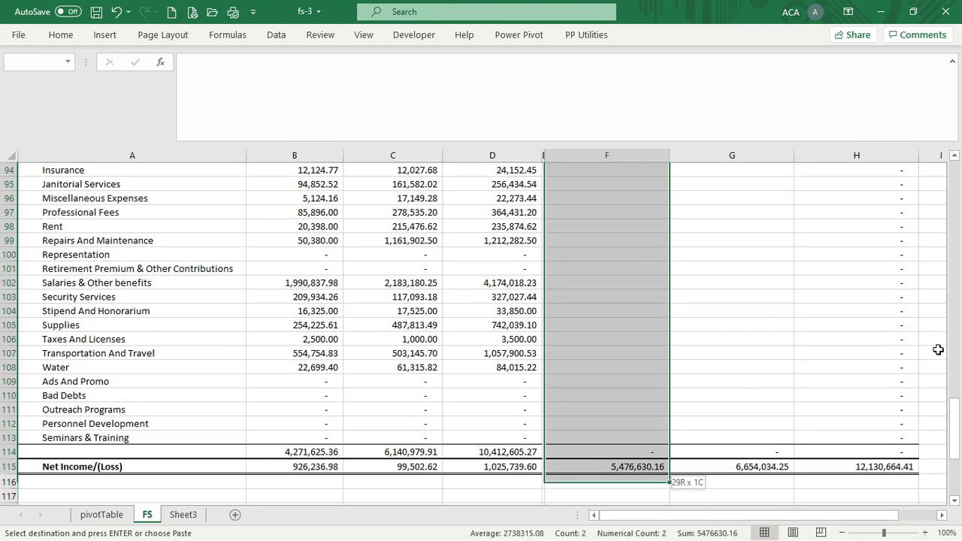
key(Return)
key(ctrl+Down)
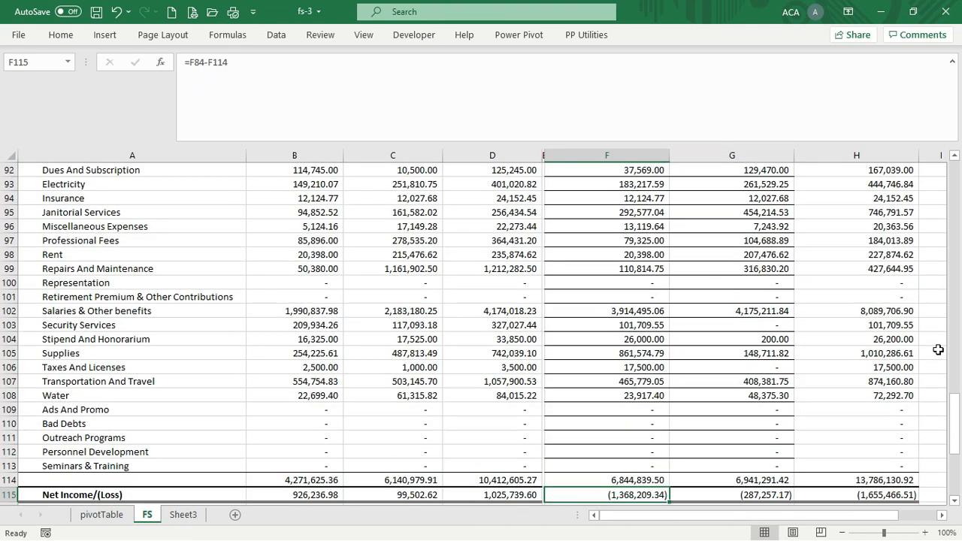
key(ctrl+z)
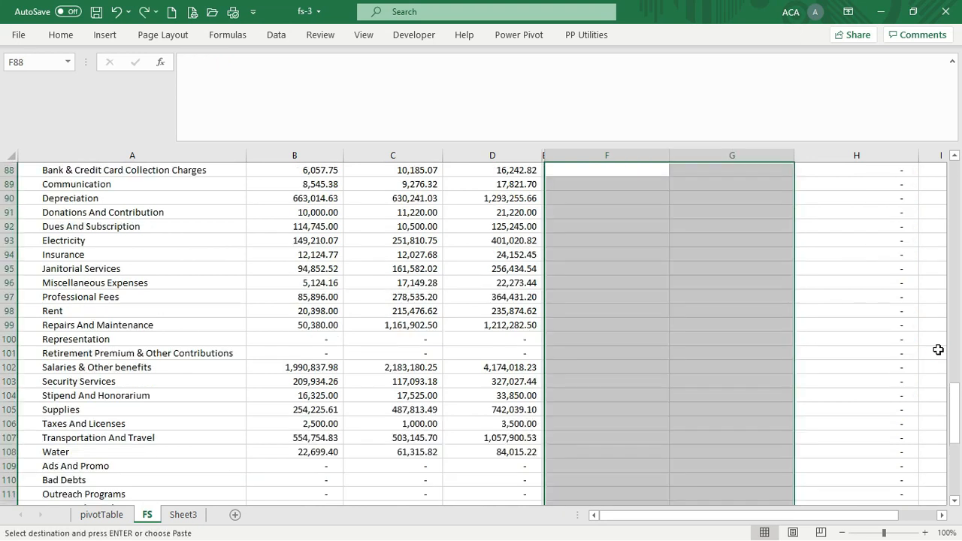
key(Up)
Select expense cells F88:F113 and bring up Paste Special
key(Down)
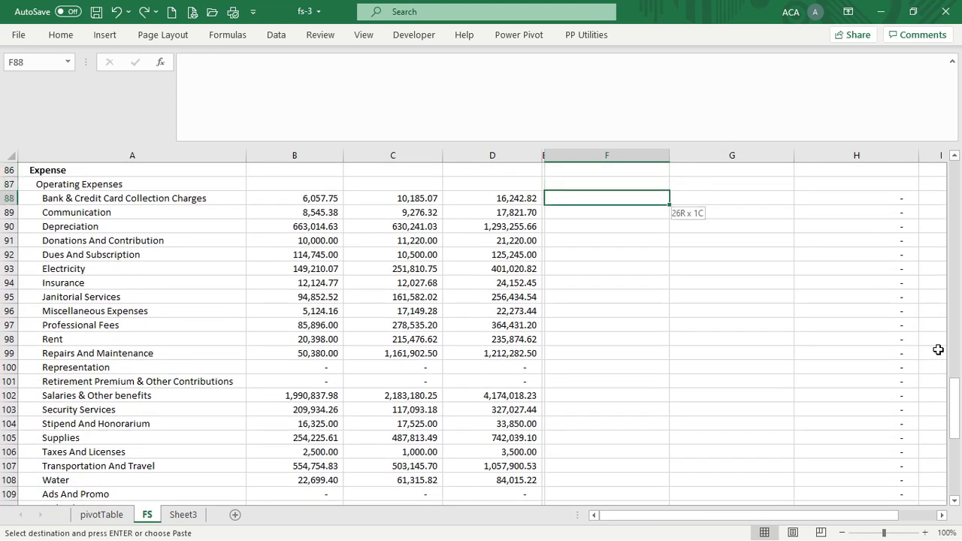
key(ctrl+shift+Down)
key(shift+Up)
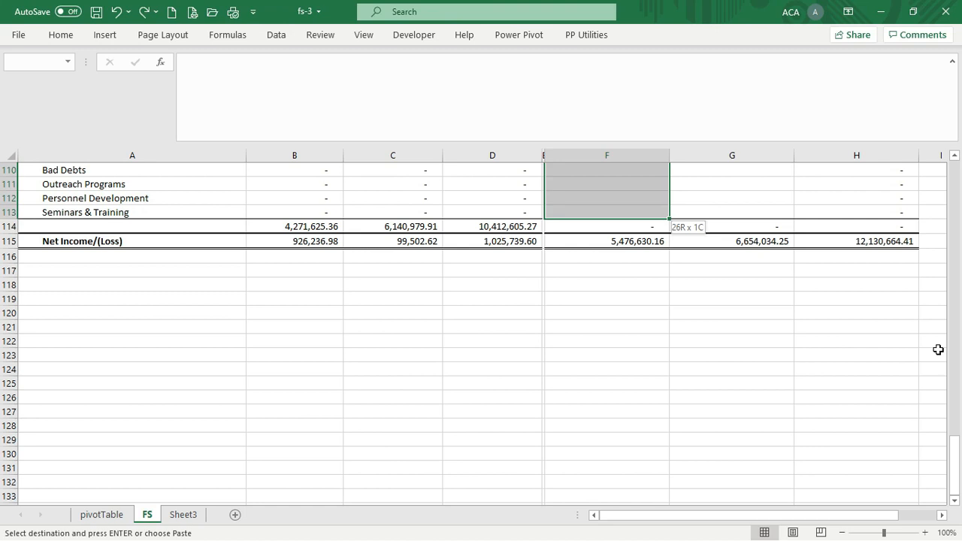
key(ctrl+alt+v)
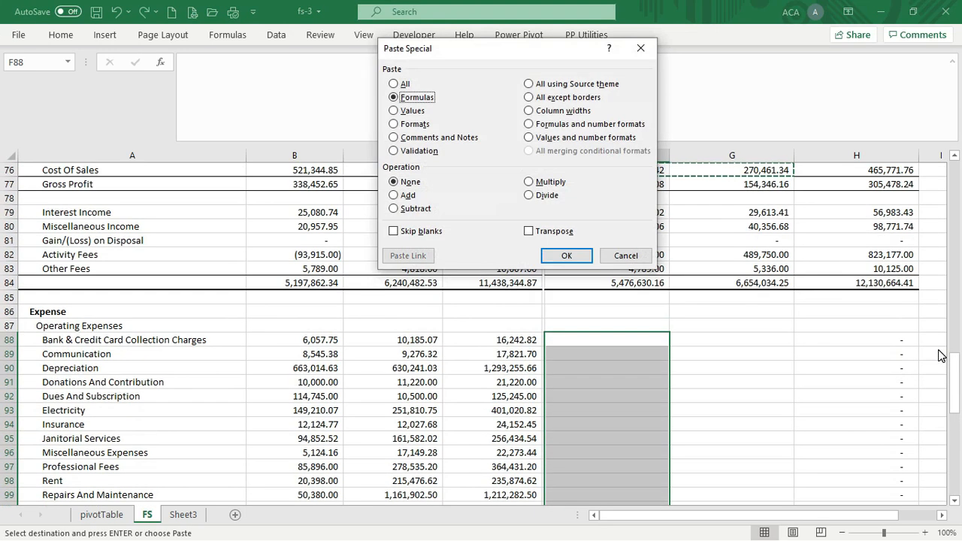
Paste formulas only into the expense rows, apply Comma Style, and verify Net Income (1,368,209.34)/(287,257.17)
key(Return)
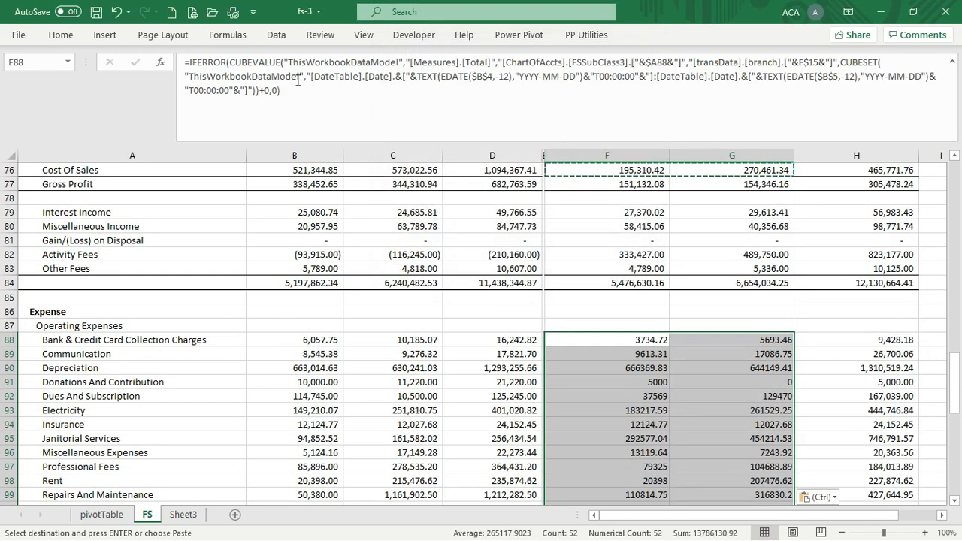
click(60, 34)
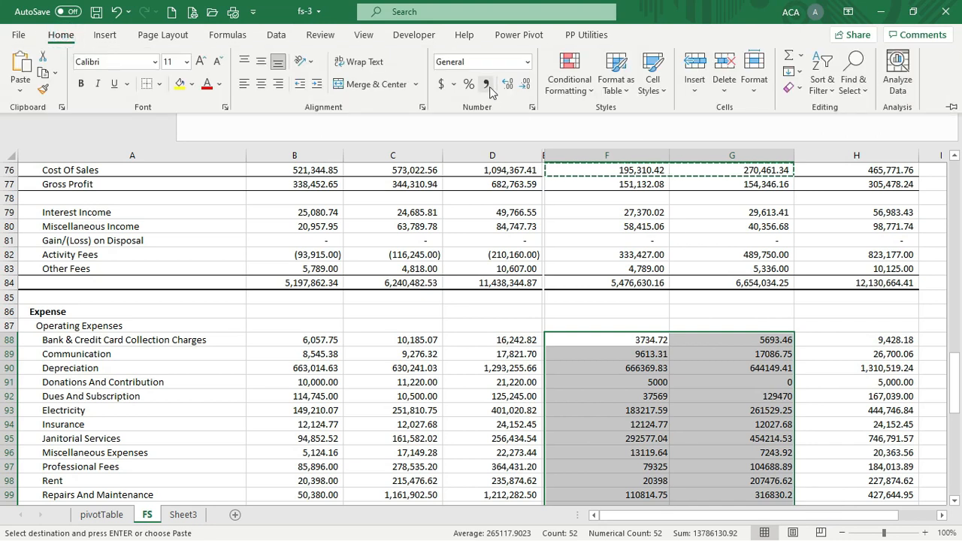
click(488, 87)
click(697, 394)
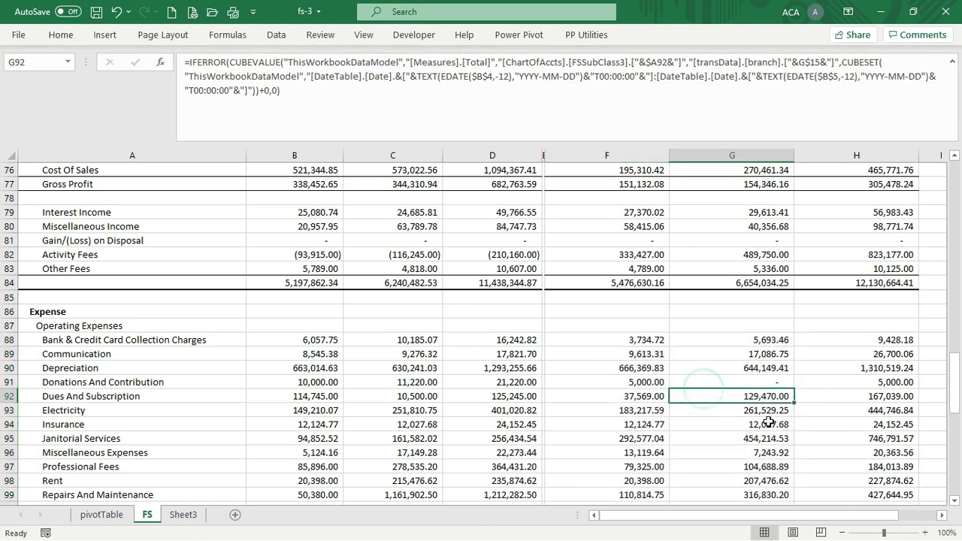
key(Page_Down)
key(Up)
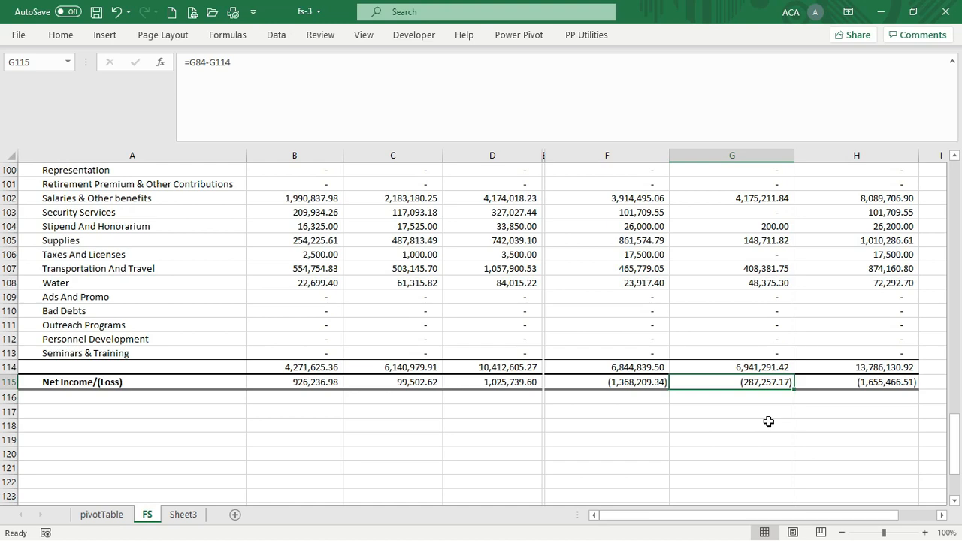
key(Page_Up)
key(Page_Up)
key(Page_Up)
key(Page_Up)
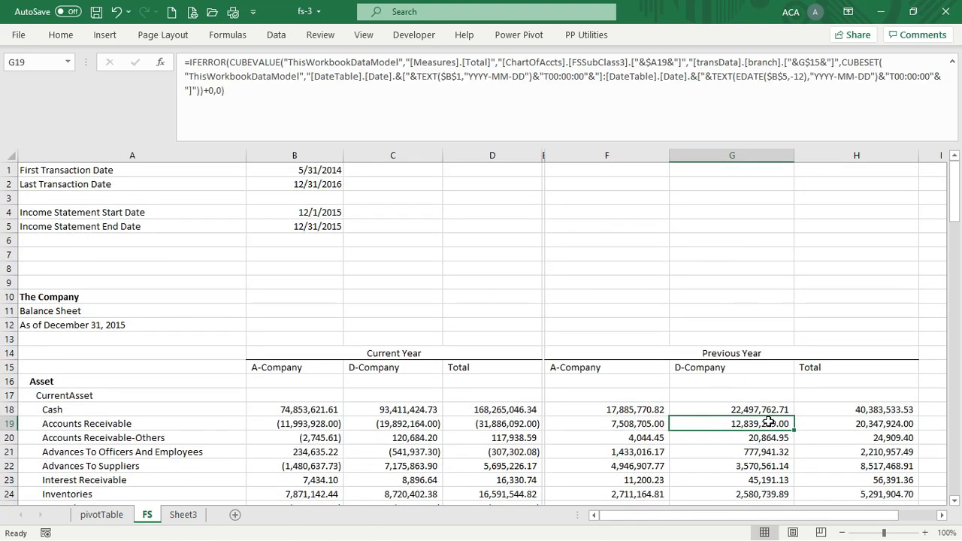
key(Down)
key(Down)
key(Down)
key(Down)
key(Down)
key(Down)
key(Down)
key(Down)
key(Down)
key(Down)
key(Down)
key(Down)
key(Down)
key(Down)
key(Down)
key(Down)
key(Down)
key(Down)
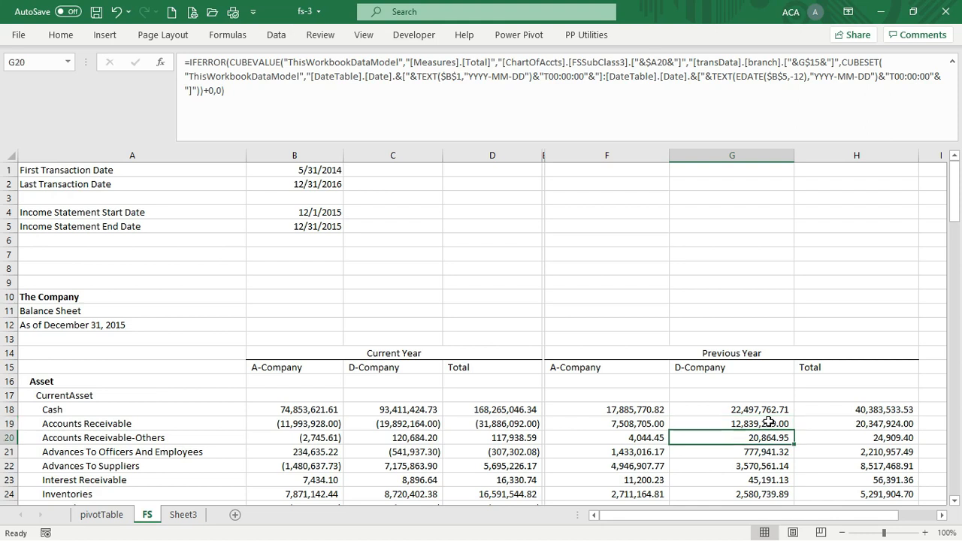
key(Up)
key(Up)
key(Up)
key(Up)
key(Up)
key(Up)
key(Up)
key(Up)
key(Up)
key(Up)
key(Up)
key(Up)
key(Up)
key(Up)
key(Up)
key(Up)
key(Up)
key(Up)
key(Up)
key(Up)
key(Up)
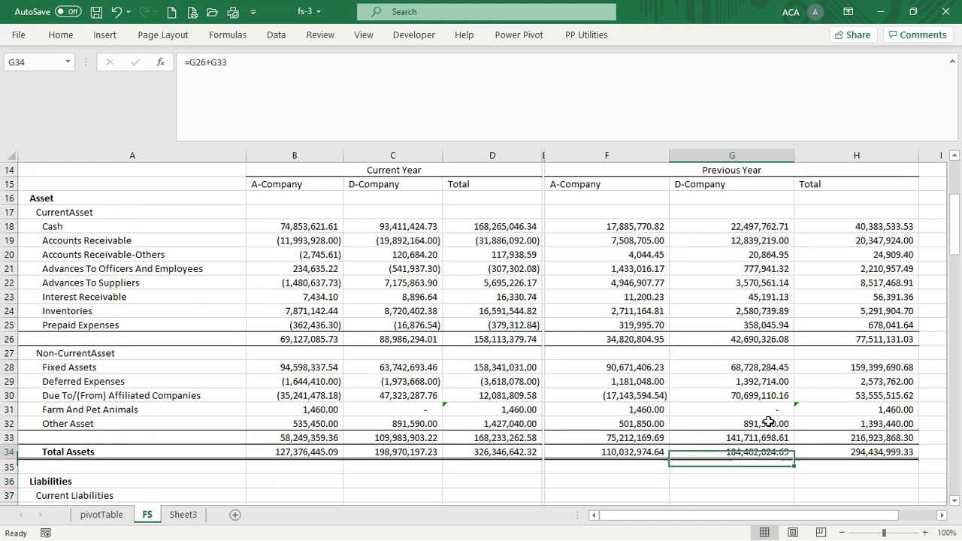
key(Down)
key(Down)
key(Down)
key(Down)
key(Down)
key(Down)
key(Down)
key(Down)
key(Down)
key(Down)
key(Down)
key(Down)
key(Down)
key(Down)
key(Down)
key(Down)
key(Down)
key(Down)
key(Down)
key(Down)
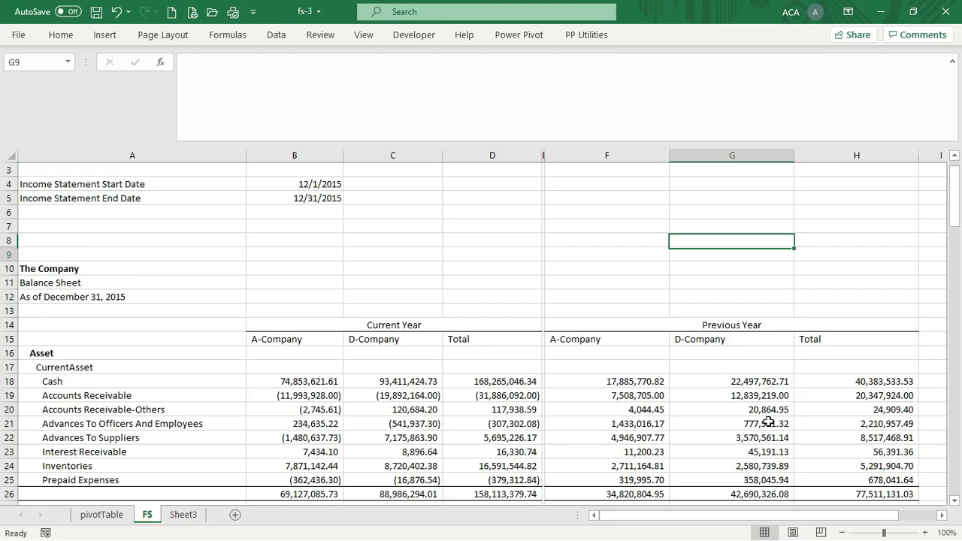
key(Down)
key(Down)
key(Down)
key(Down)
key(Down)
key(Down)
key(Down)
key(Down)
key(Down)
key(Down)
key(Down)
key(Down)
key(Down)
key(Down)
key(Down)
key(Down)
key(Down)
key(Down)
key(Down)
key(Down)
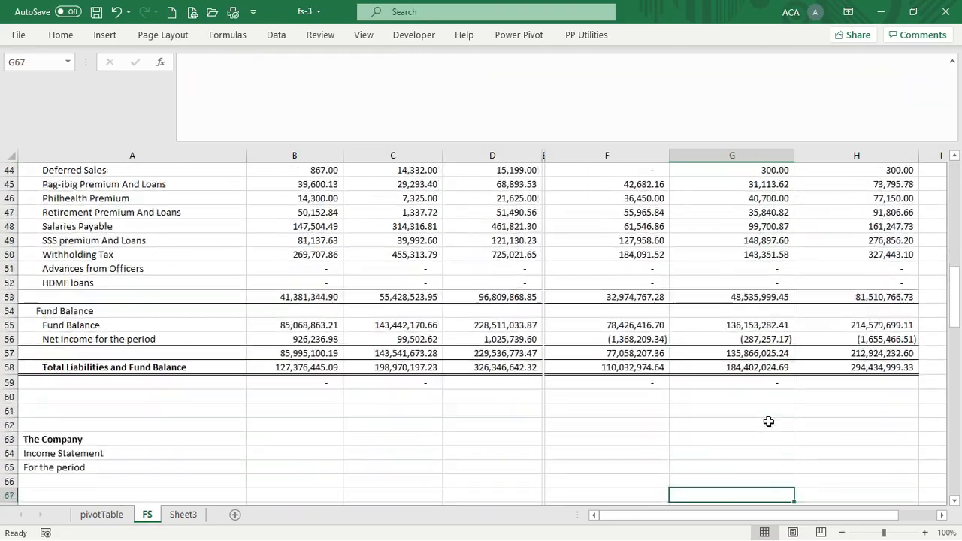
key(Down)
key(Down)
key(Down)
key(Down)
key(Down)
key(Down)
key(Down)
key(Down)
key(Down)
key(Down)
key(Down)
key(Down)
key(Down)
key(Down)
key(Down)
key(Down)
key(Down)
key(Down)
key(Down)
key(Down)
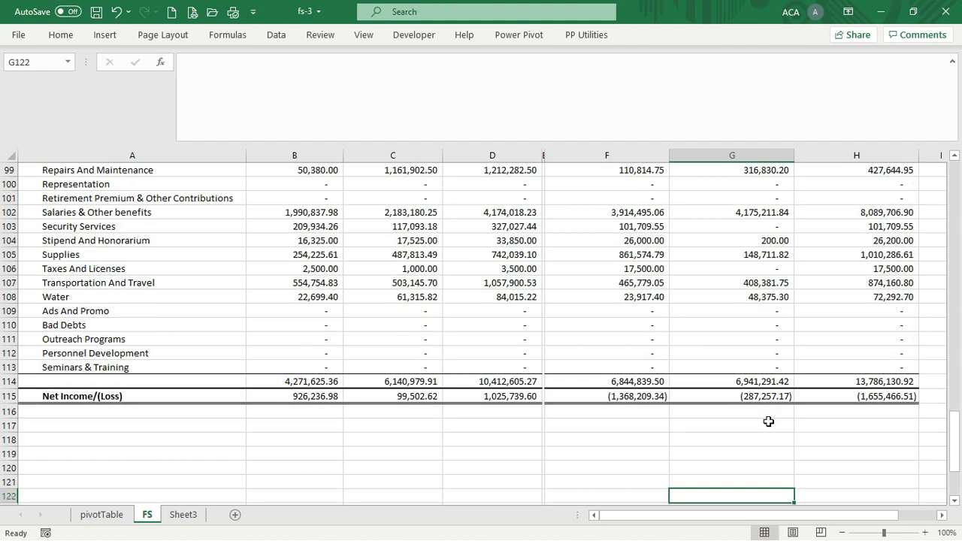
key(Page_Up)
key(Page_Up)
key(Page_Up)
key(Page_Up)
key(Page_Up)
key(Down)
key(Down)
key(Down)
key(Down)
key(Down)
key(Down)
key(Down)
key(Down)
key(Down)
key(Down)
key(Down)
key(Down)
key(Down)
key(Down)
key(Down)
key(Down)
key(Down)
key(Up)
key(Up)
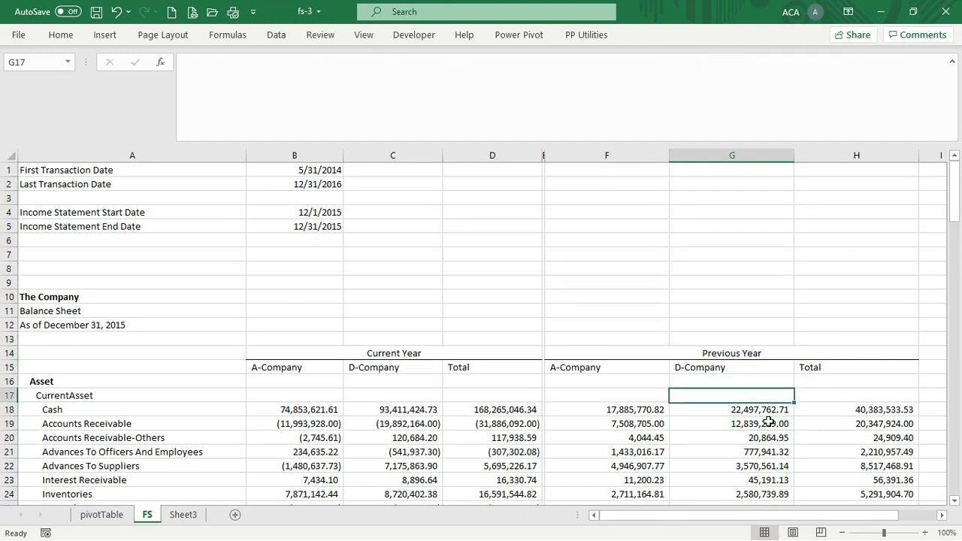
key(Left)
key(Left)
key(Left)
key(Left)
key(Left)
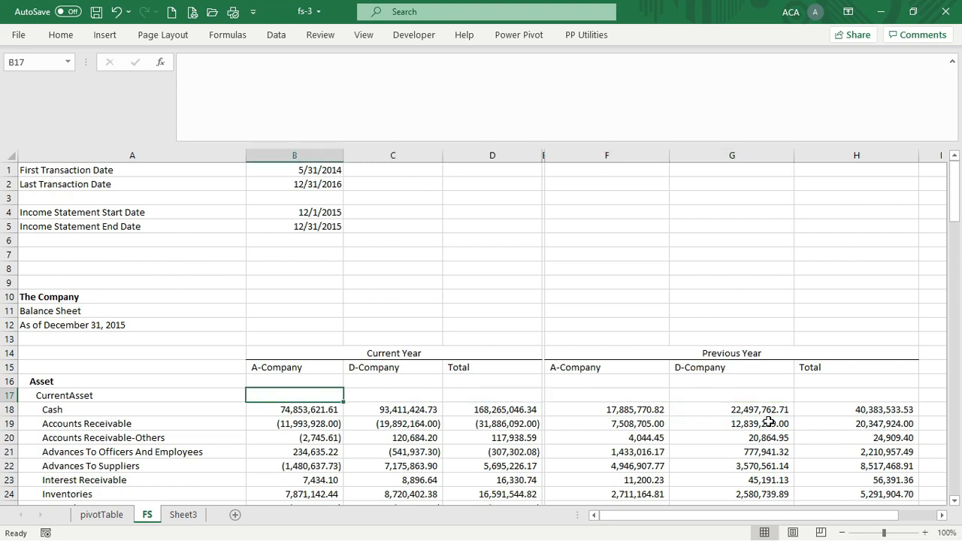
key(Left)
key(Up)
key(Up)
key(Up)
key(Up)
key(Right)
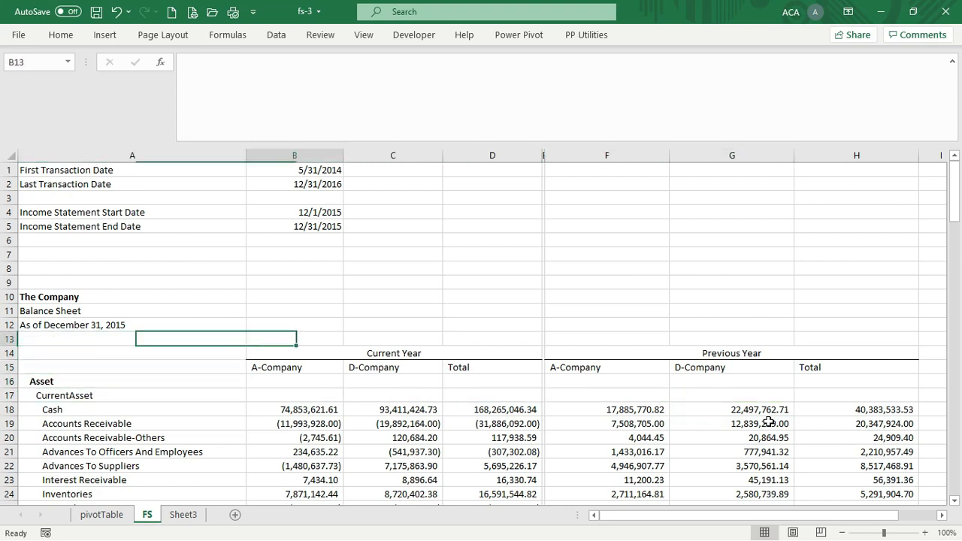
key(Right)
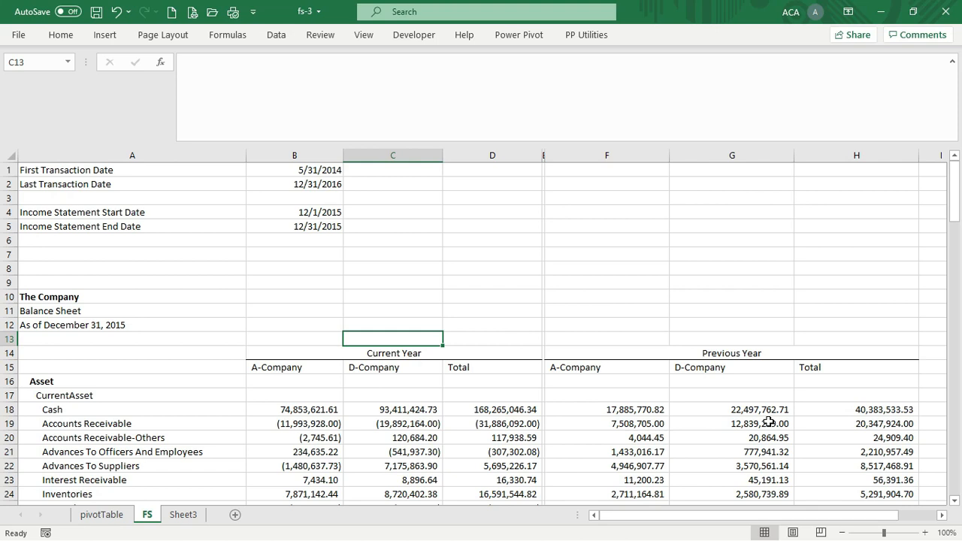
click(630, 353)
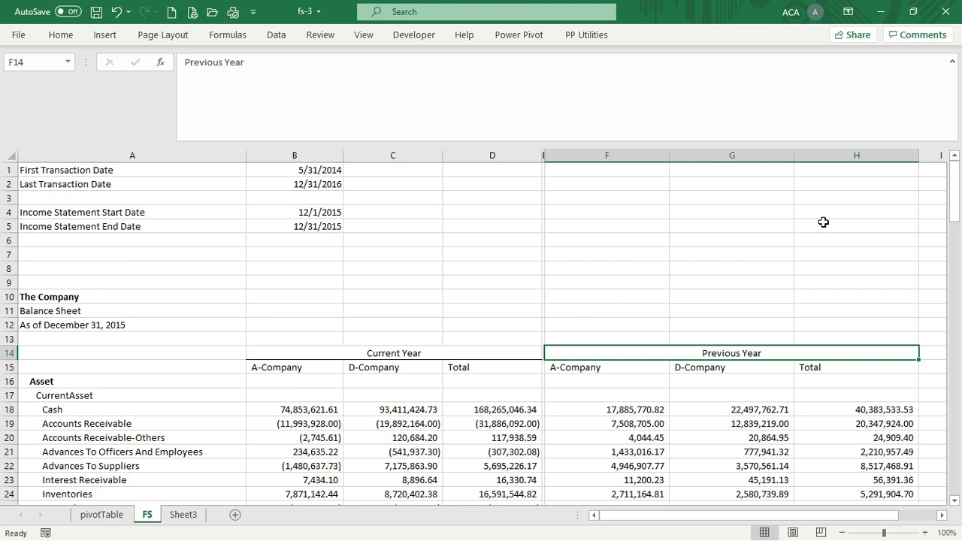
In OtherData\RawData, select the A-Company-2017 and D-Company-2017 folders
click(882, 11)
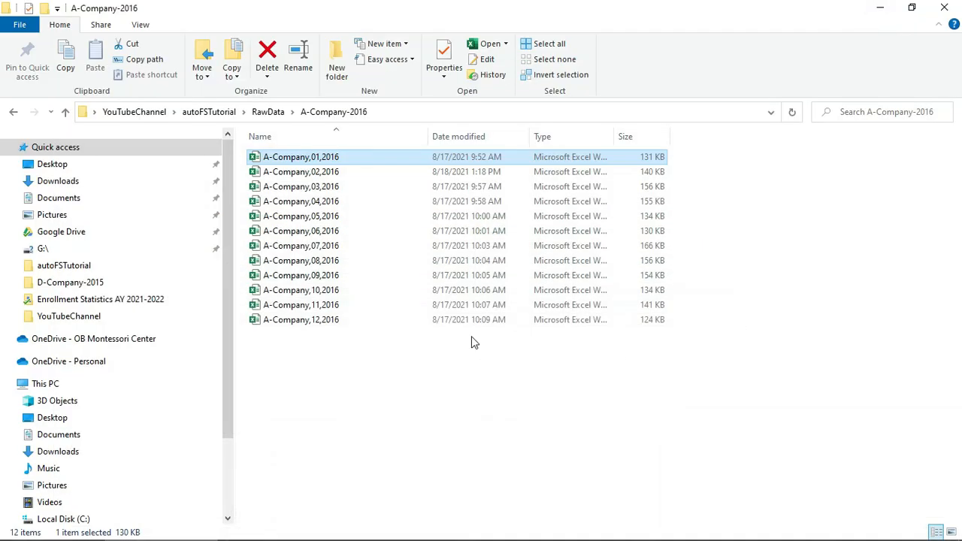
click(65, 111)
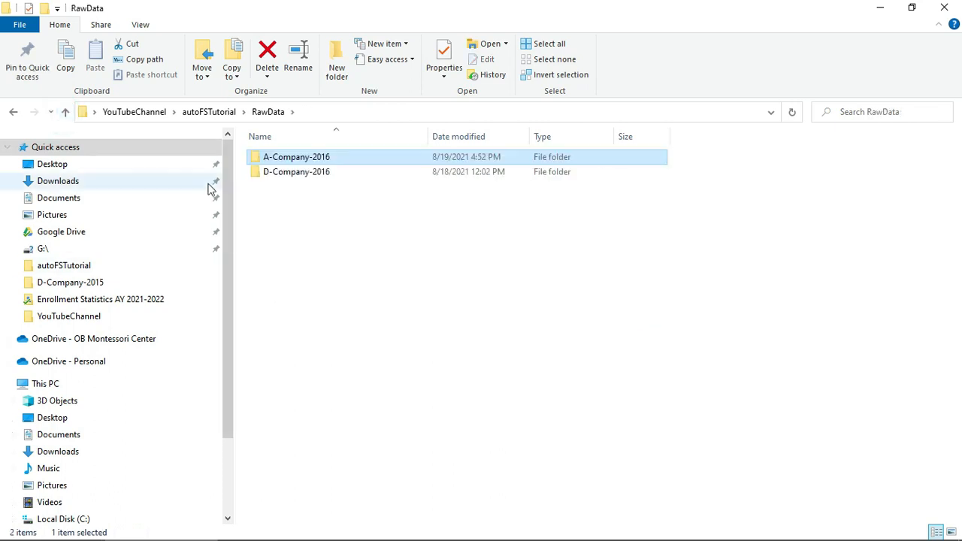
click(66, 112)
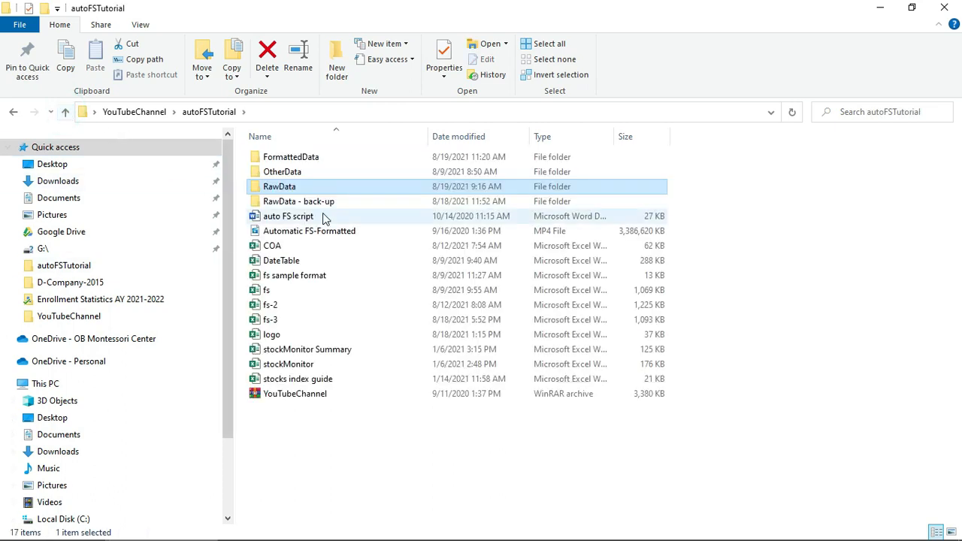
double_click(307, 173)
double_click(287, 173)
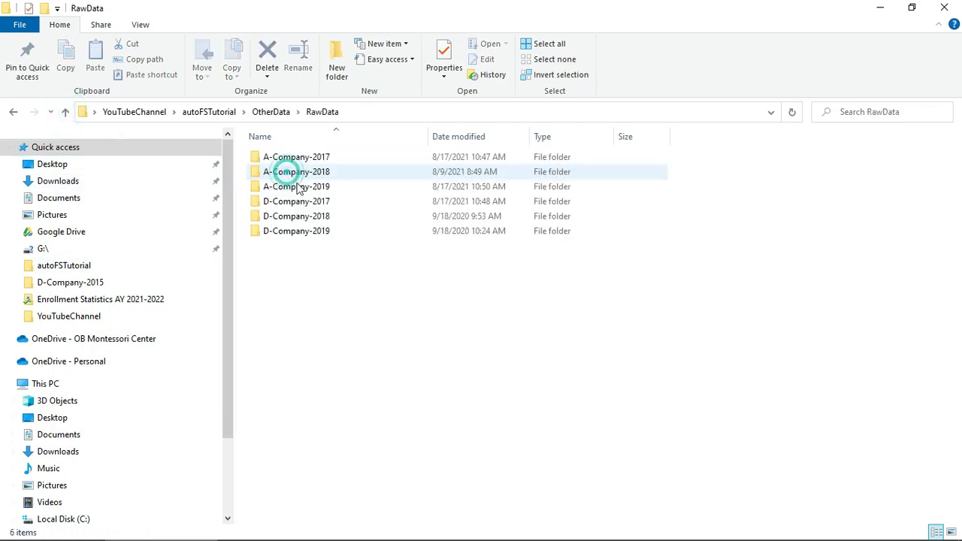
click(321, 159)
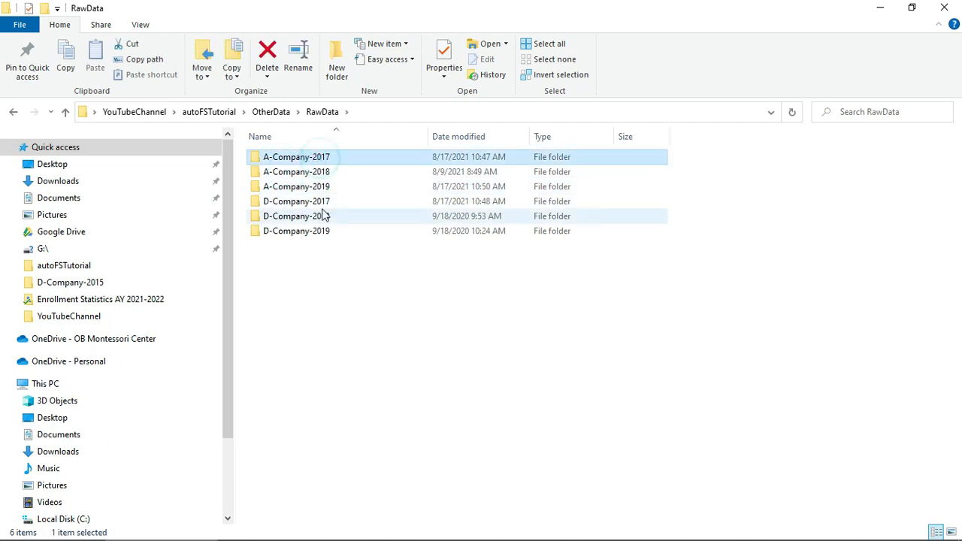
ctrl+click(316, 201)
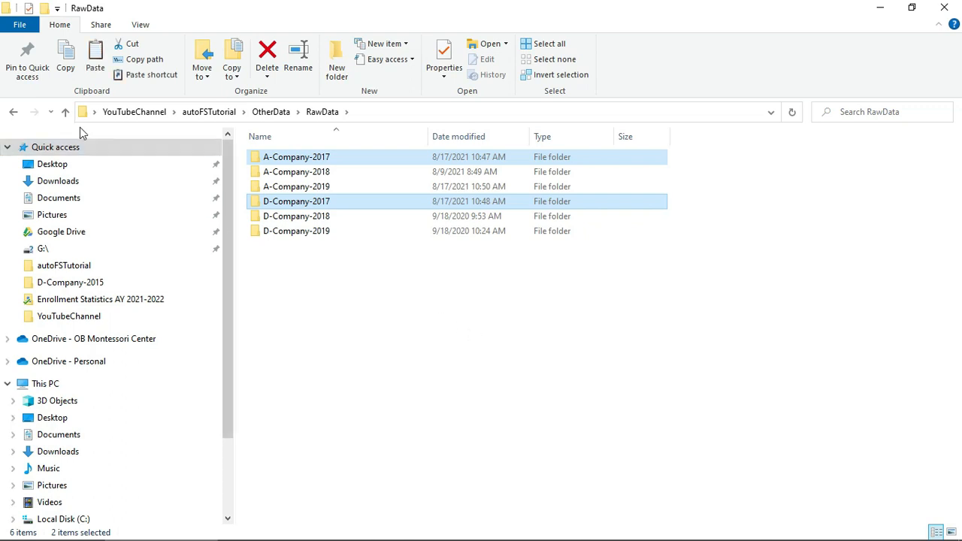
Paste both 2017 folders into autoFSTutorial\RawData and select A-Company-2017's January file
click(65, 111)
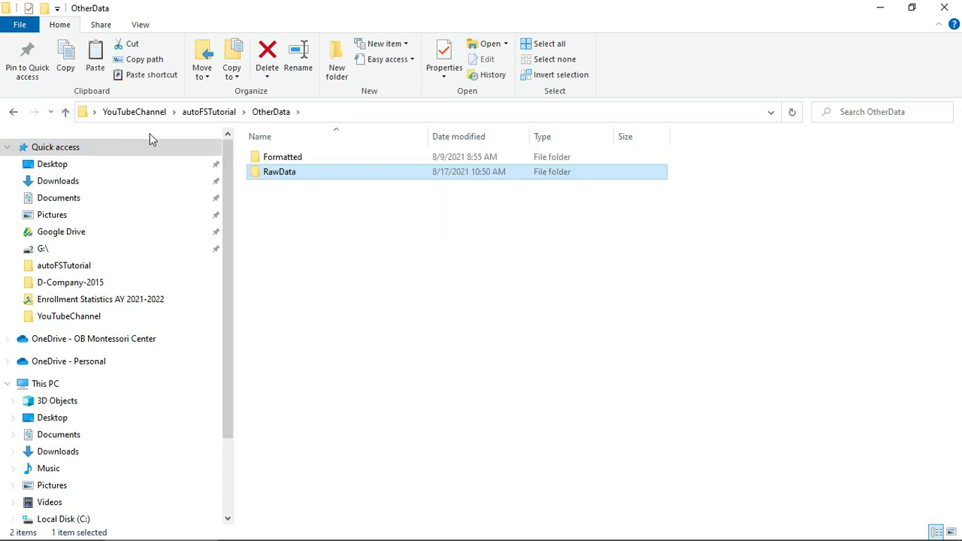
click(67, 111)
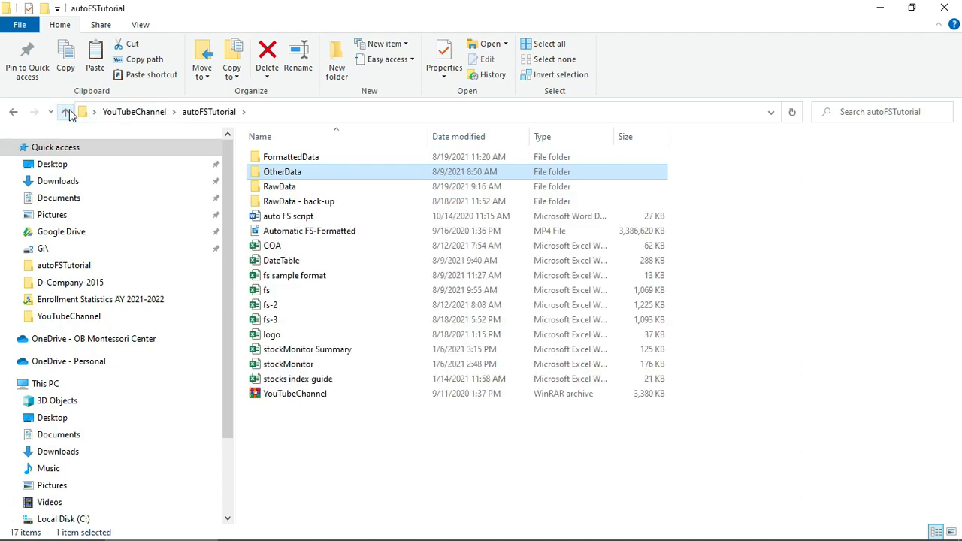
click(311, 192)
double_click(311, 193)
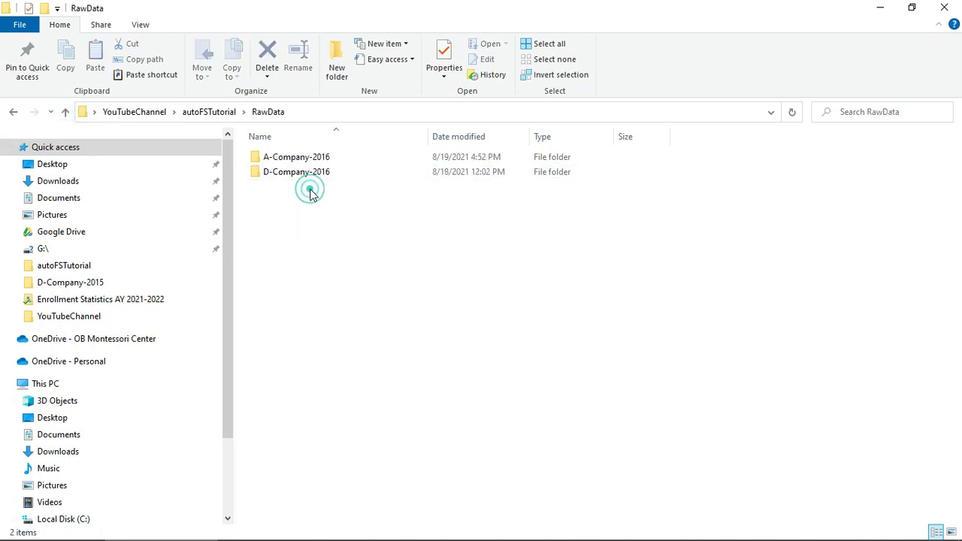
right_click(339, 253)
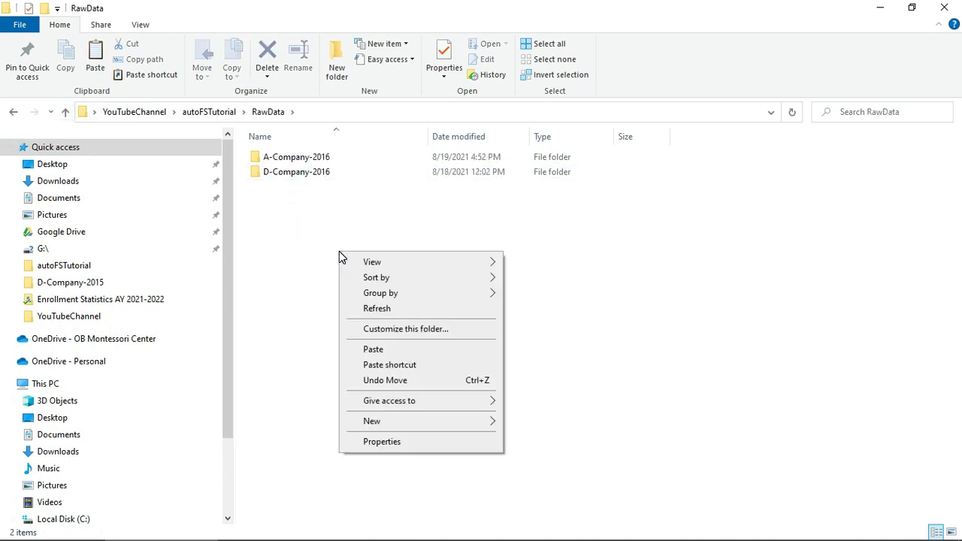
click(396, 350)
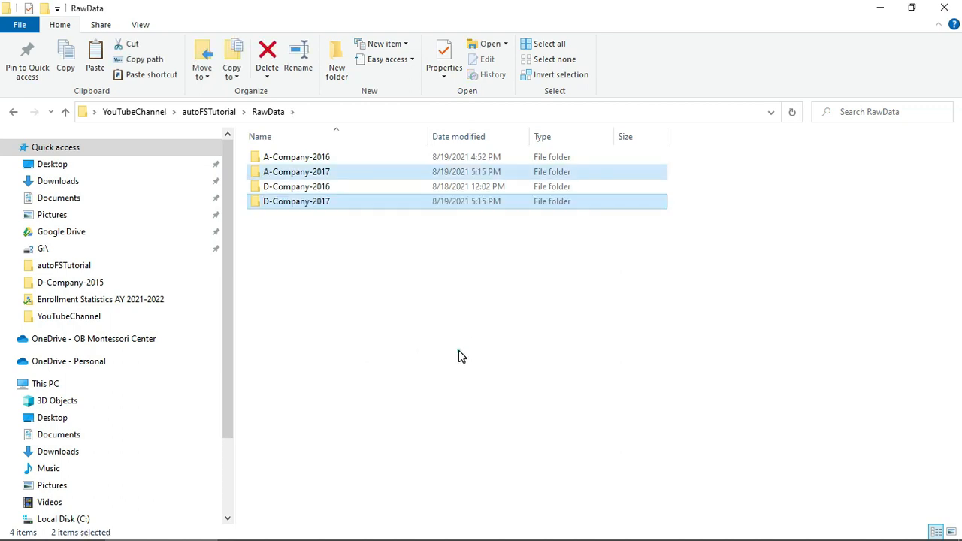
click(458, 349)
click(440, 300)
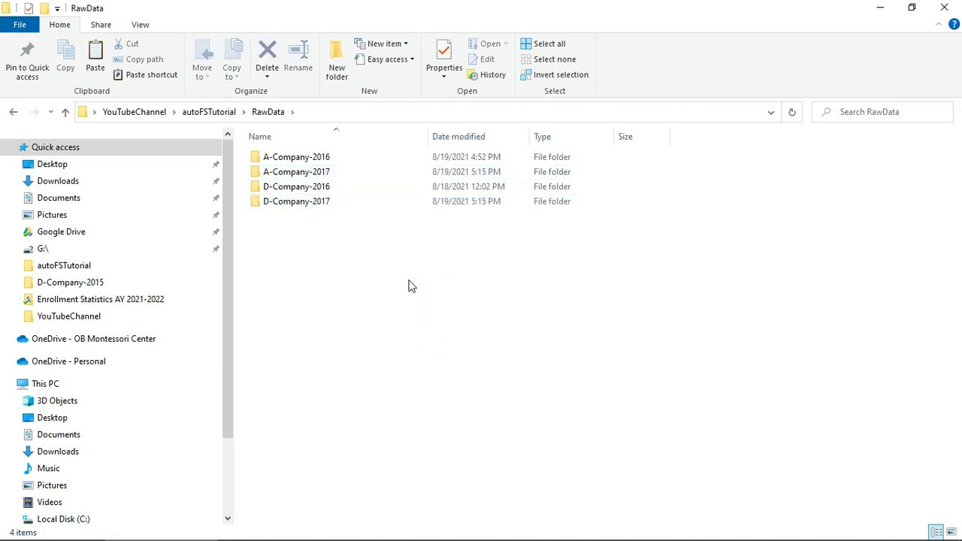
double_click(310, 172)
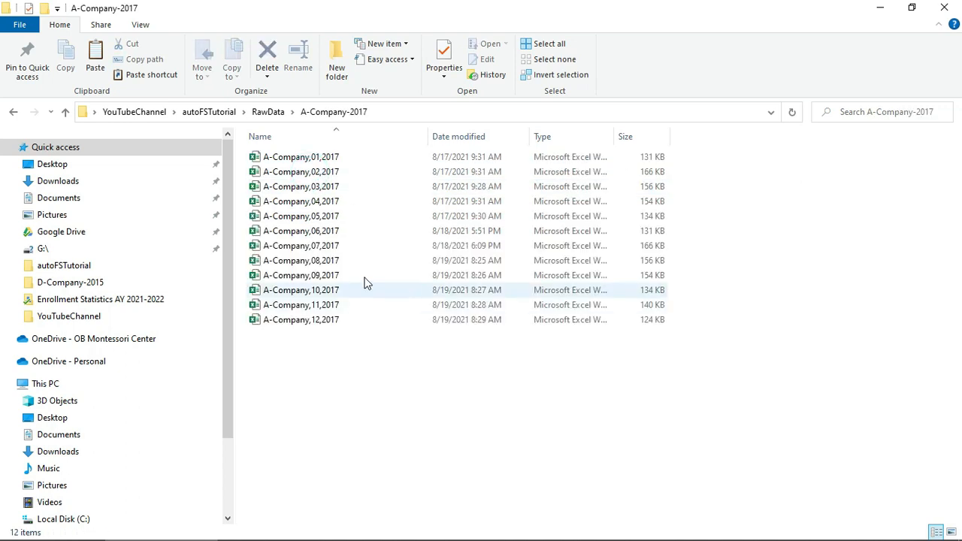
click(313, 157)
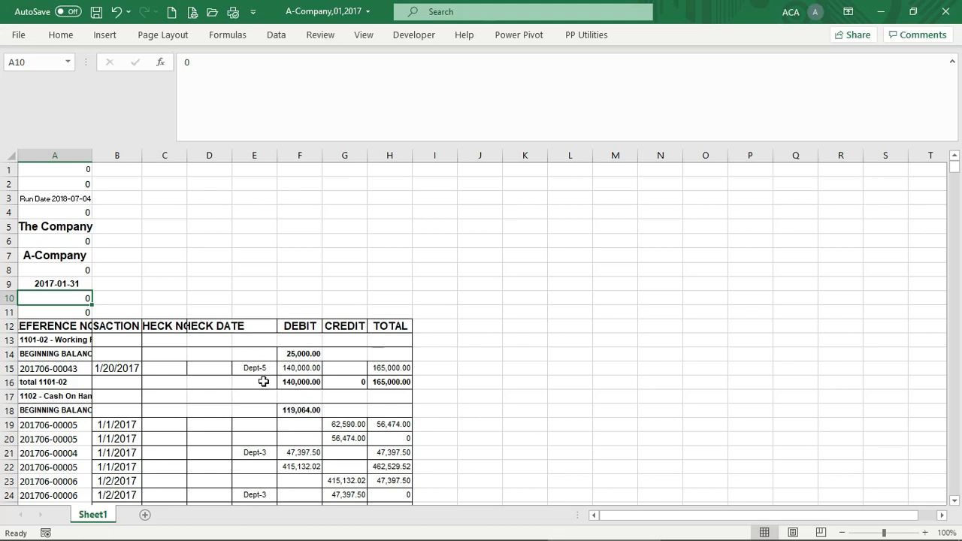
Scroll through the A-Company,01,2017 ledger, then close that workbook
scroll(263, 384, down, 8)
scroll(263, 383, down, 8)
scroll(264, 385, up, 15)
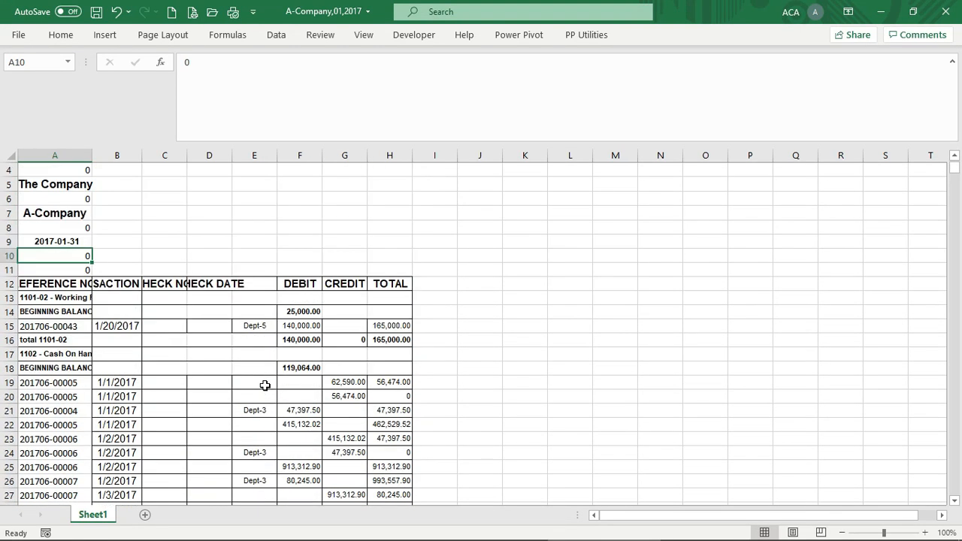
scroll(337, 369, up, 1)
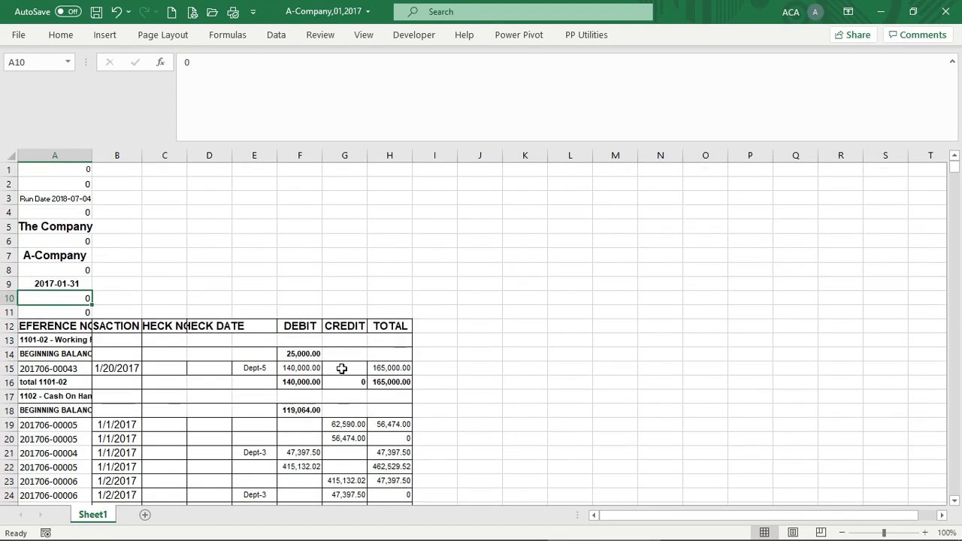
click(945, 11)
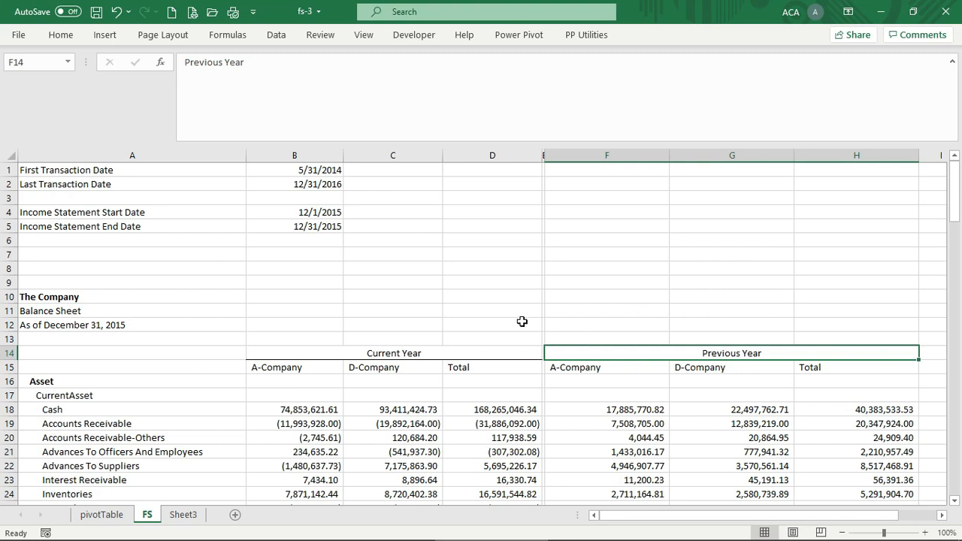
Run Data > Refresh All and confirm B2's Last Transaction Date shows 12/31/2017
drag(484, 322, 486, 316)
click(487, 296)
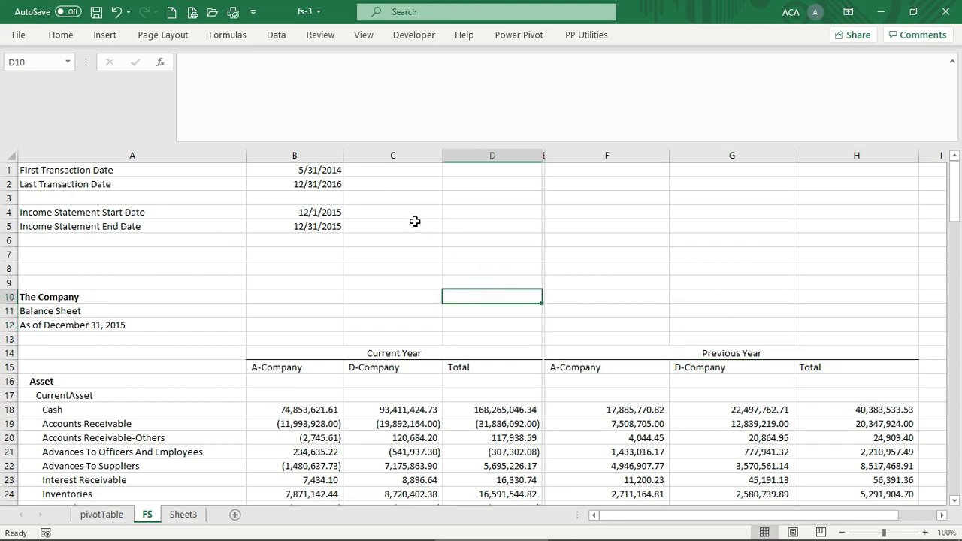
click(276, 35)
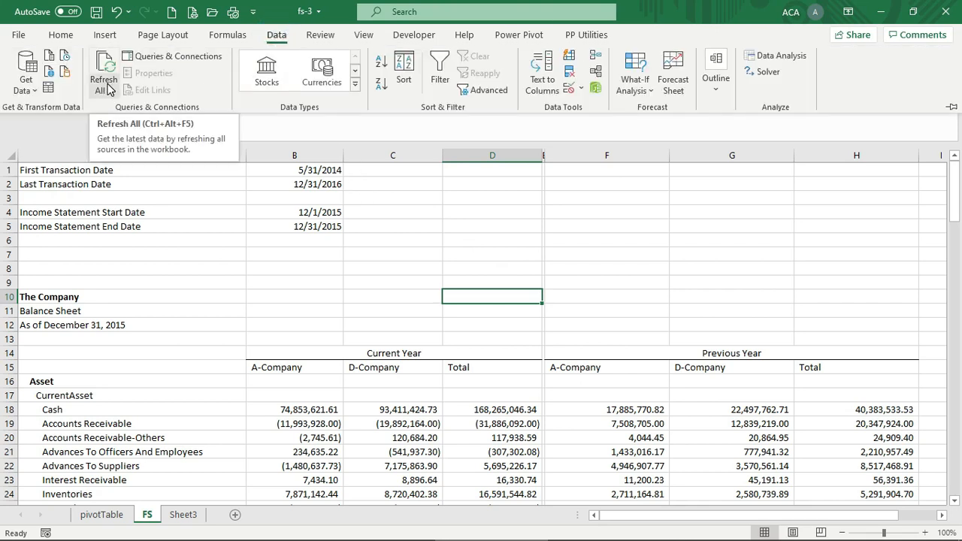
click(105, 90)
click(128, 110)
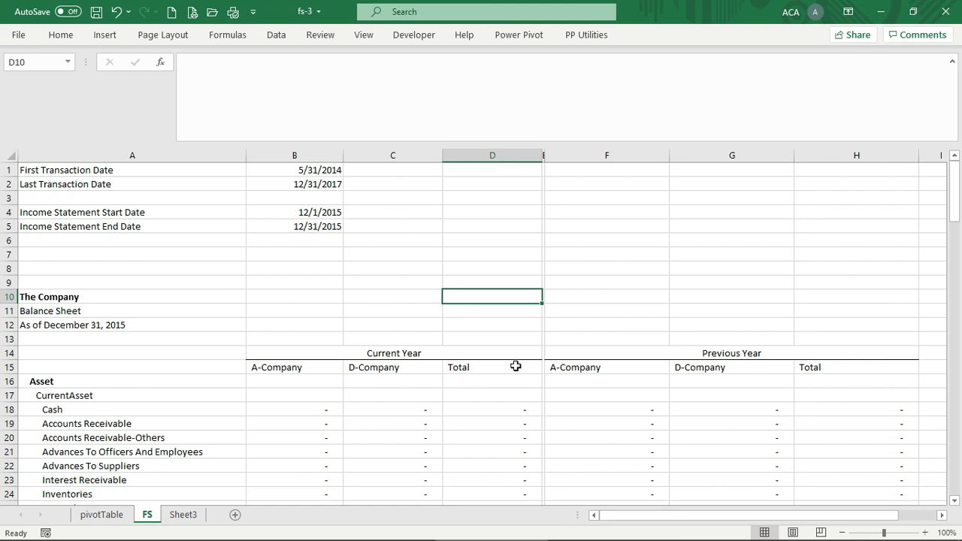
click(331, 187)
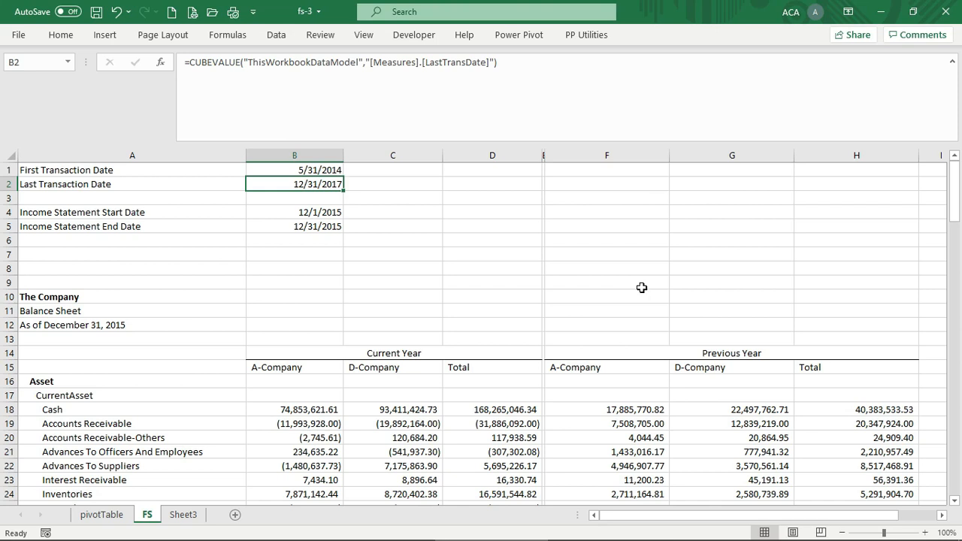
Enter 1/1/2017 in B4 and 12/31/2017 in B5 as the income statement dates
click(336, 213)
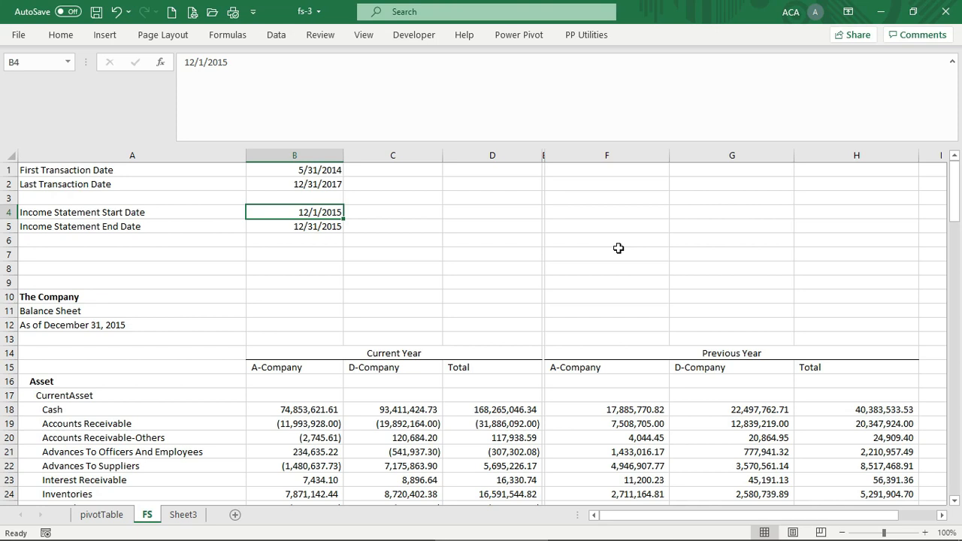
text(1/1/201)
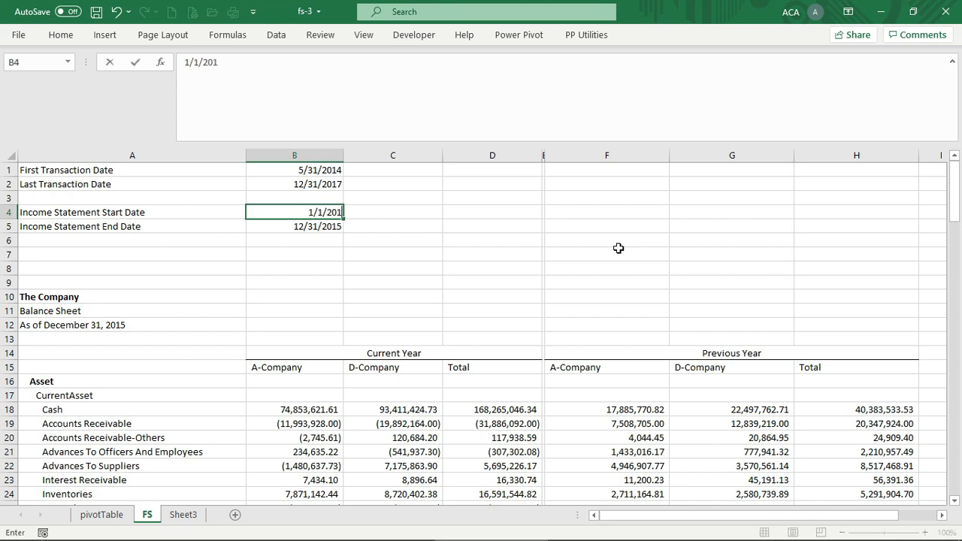
text(7)
key(Return)
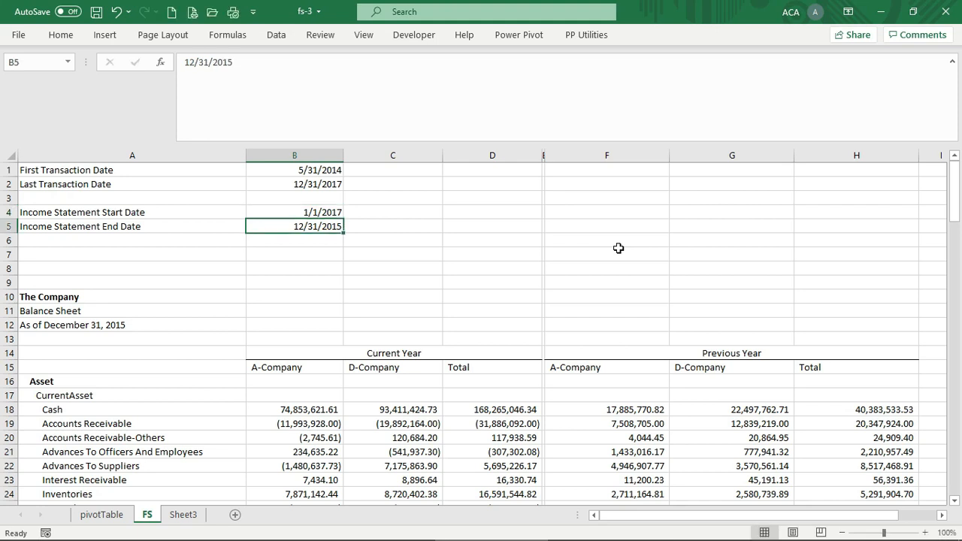
text(12/31/2017)
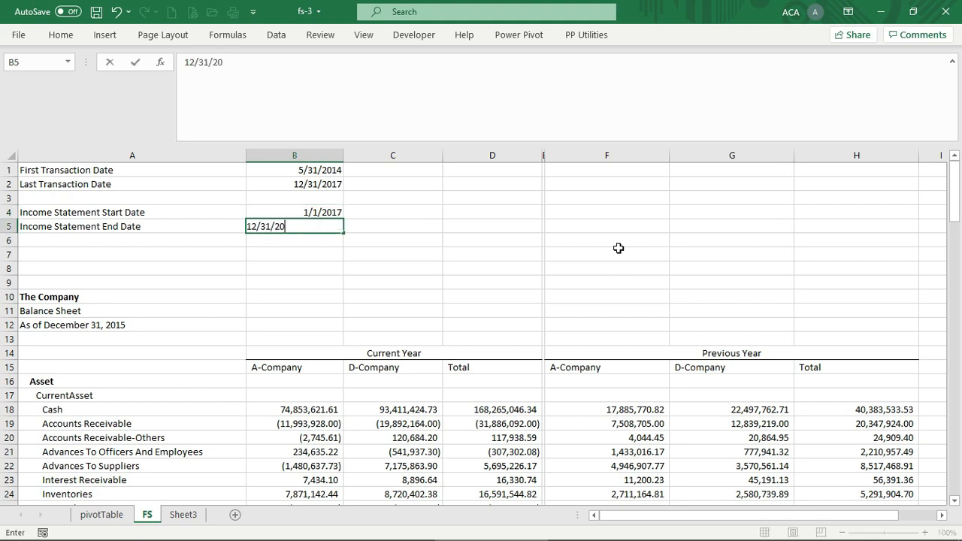
key(Return)
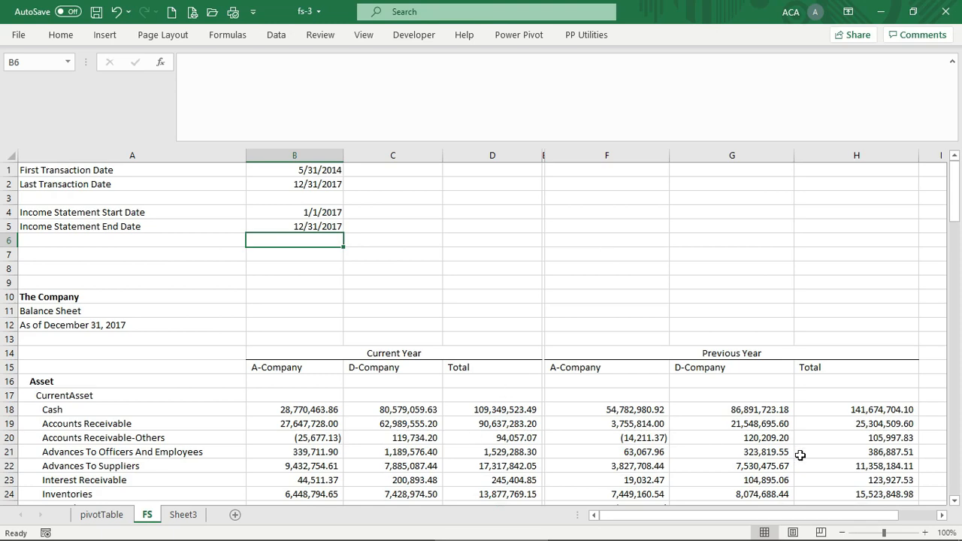
scroll(800, 451, down, 20)
scroll(800, 449, down, 14)
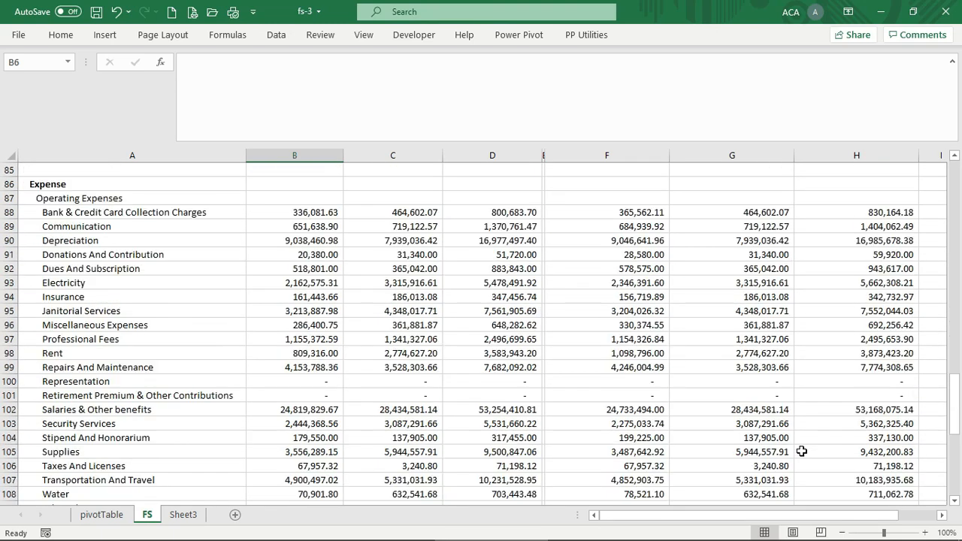
scroll(802, 451, up, 14)
scroll(801, 451, up, 20)
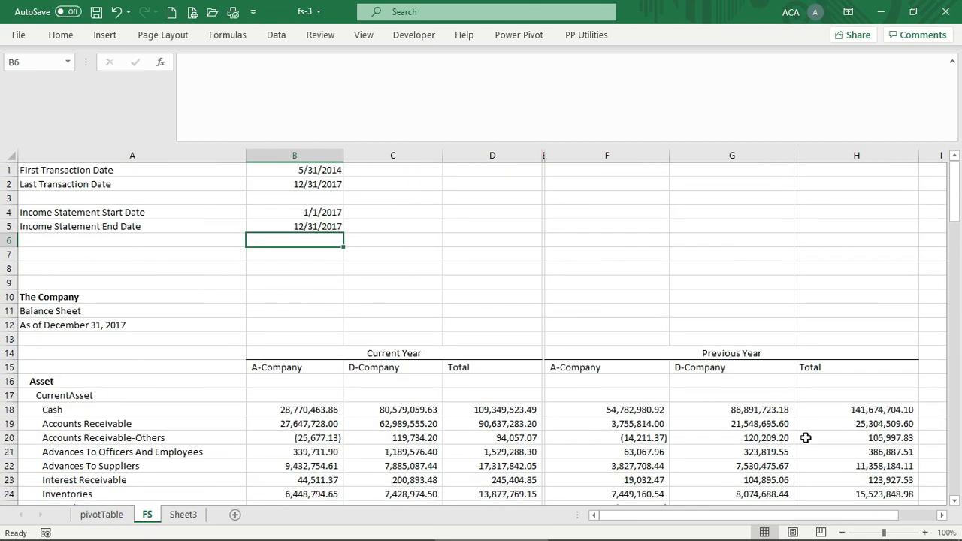
scroll(802, 451, down, 20)
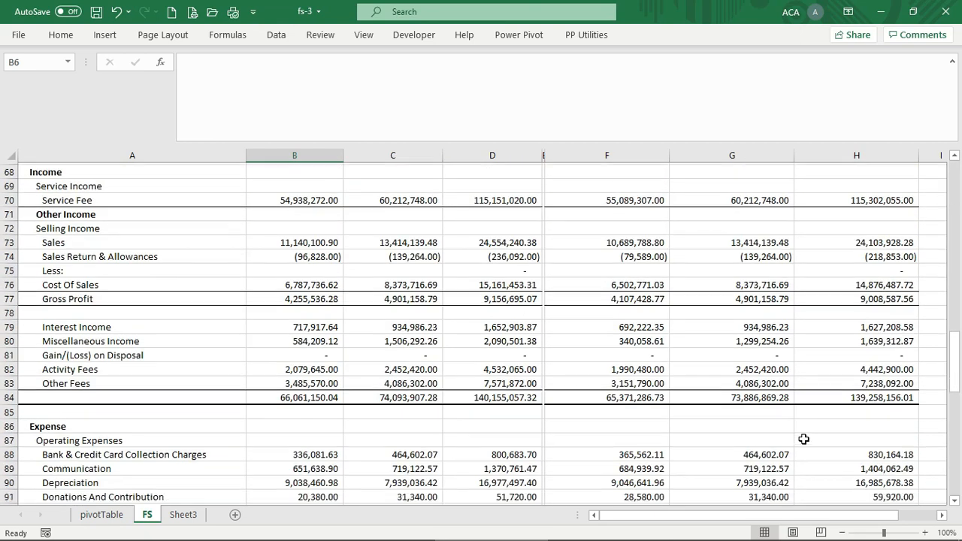
scroll(803, 439, down, 15)
scroll(804, 438, up, 6)
scroll(804, 438, up, 11)
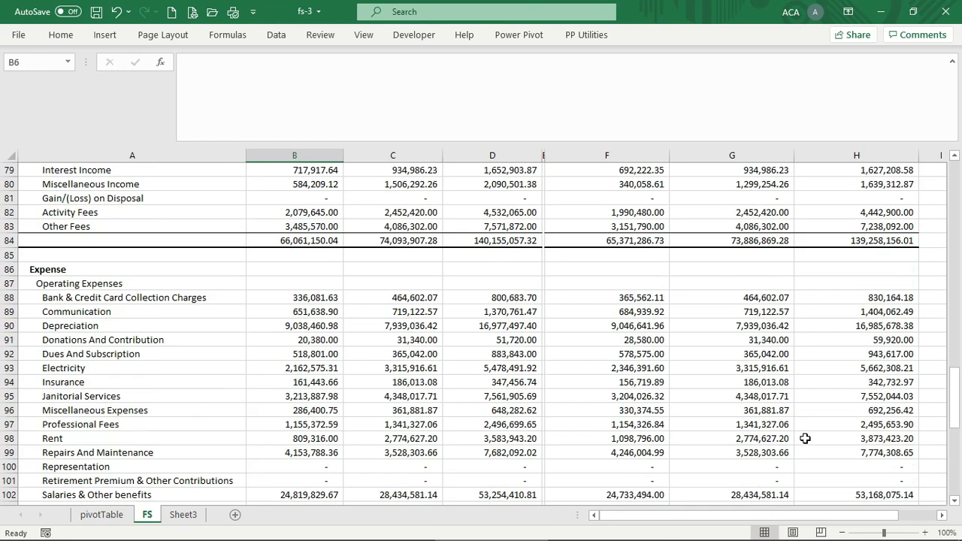
scroll(801, 431, down, 15)
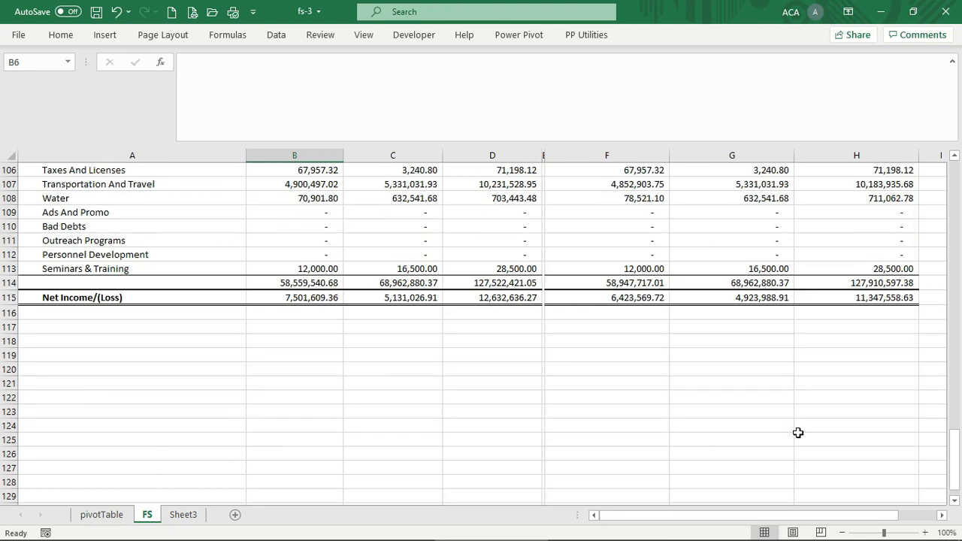
scroll(776, 396, up, 11)
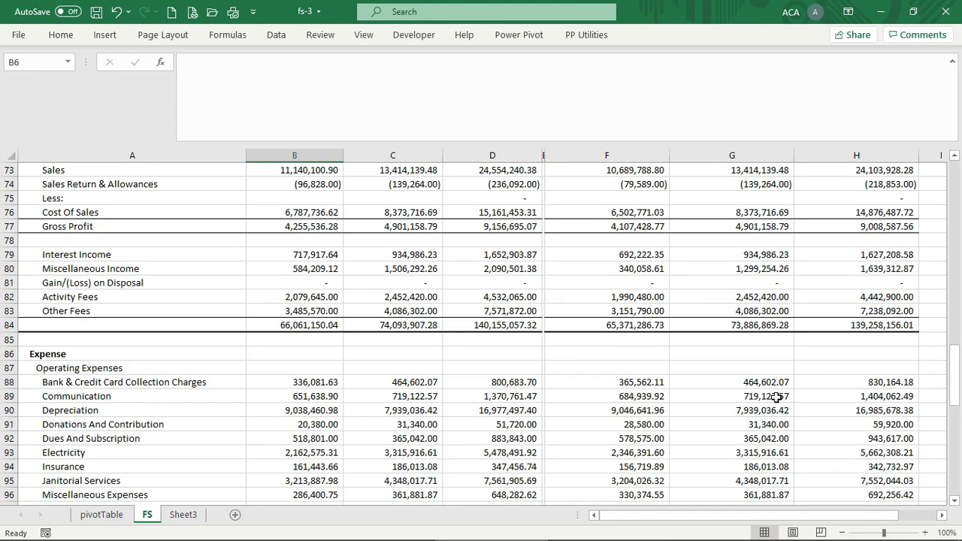
scroll(775, 402, up, 10)
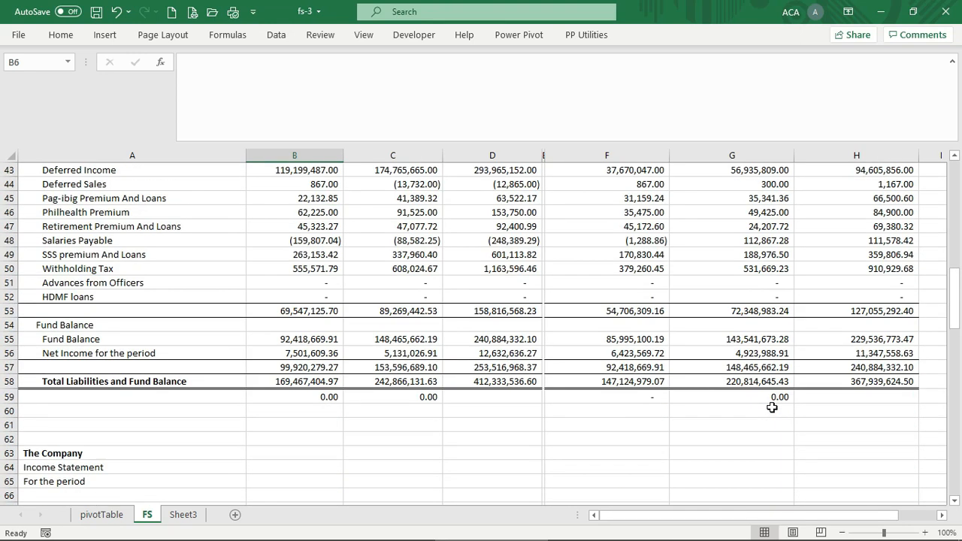
scroll(772, 408, down, 4)
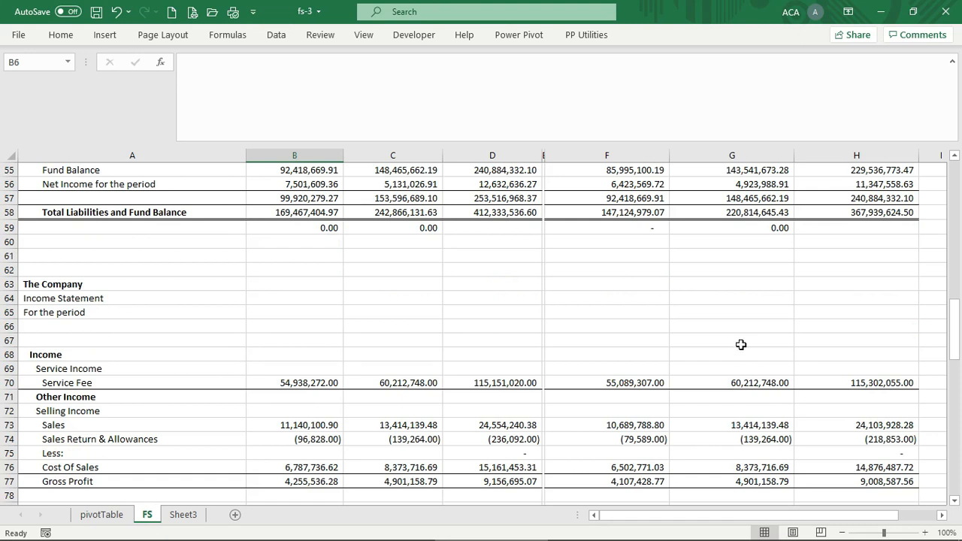
scroll(687, 398, down, 6)
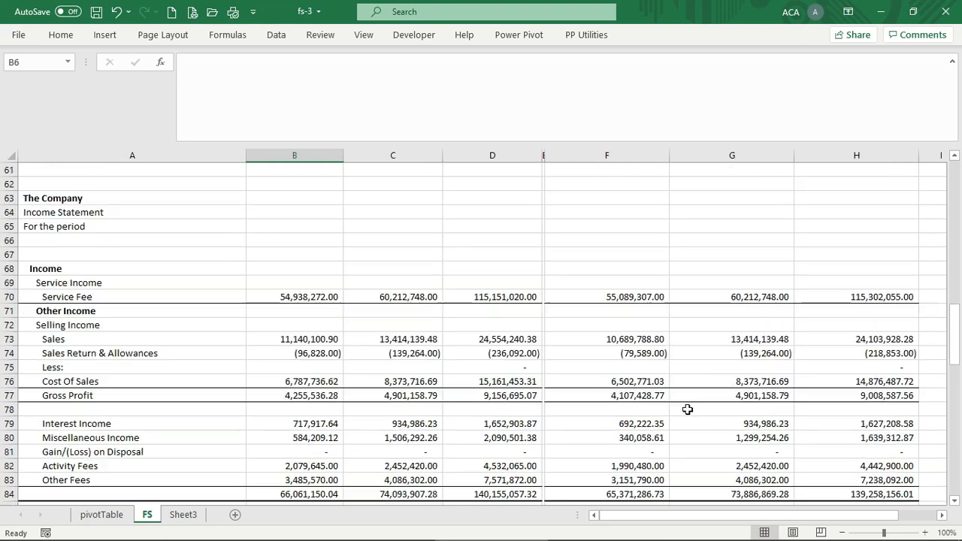
scroll(686, 410, up, 2)
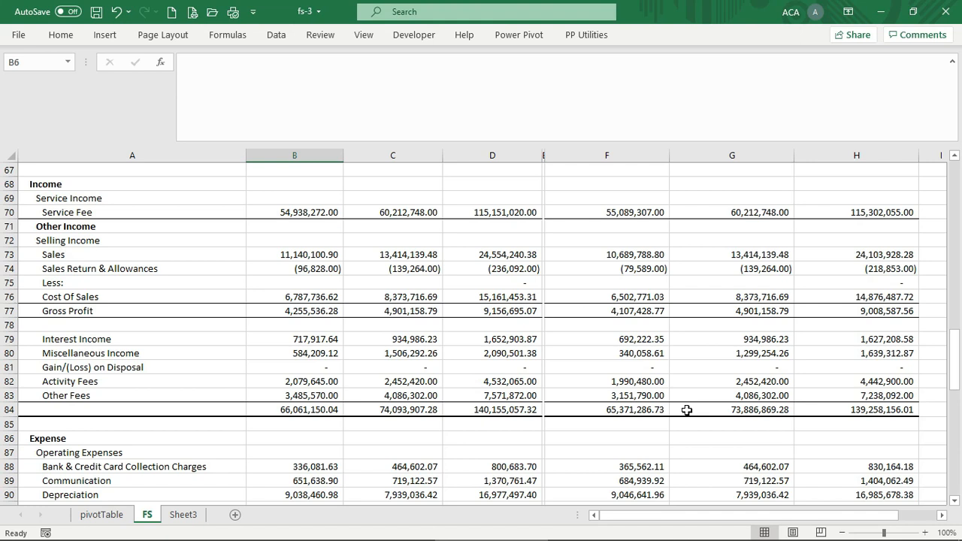
scroll(549, 339, up, 5)
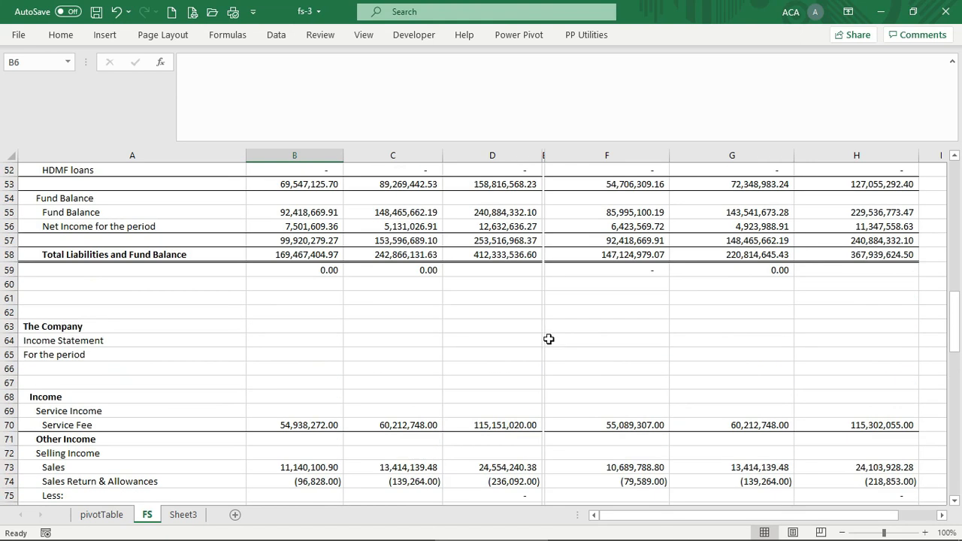
scroll(548, 339, down, 2)
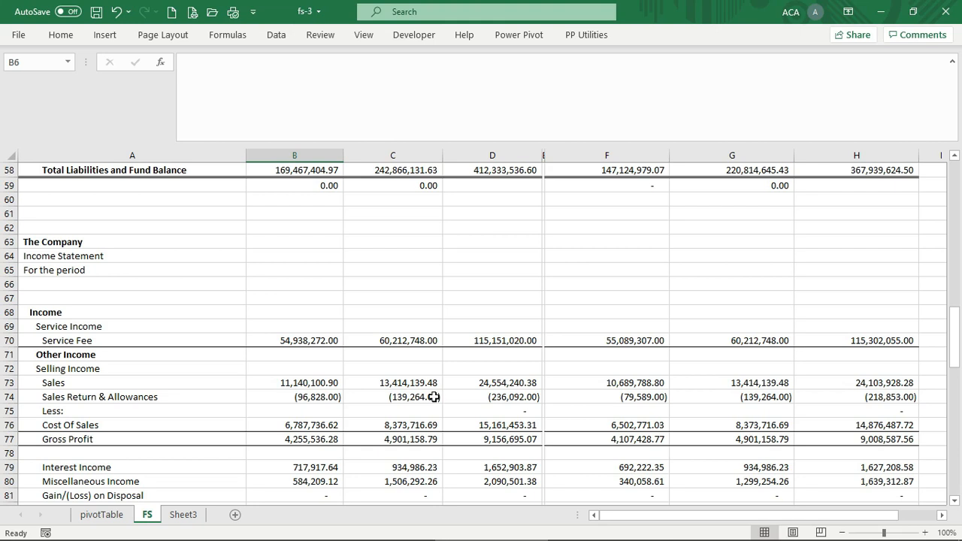
click(286, 340)
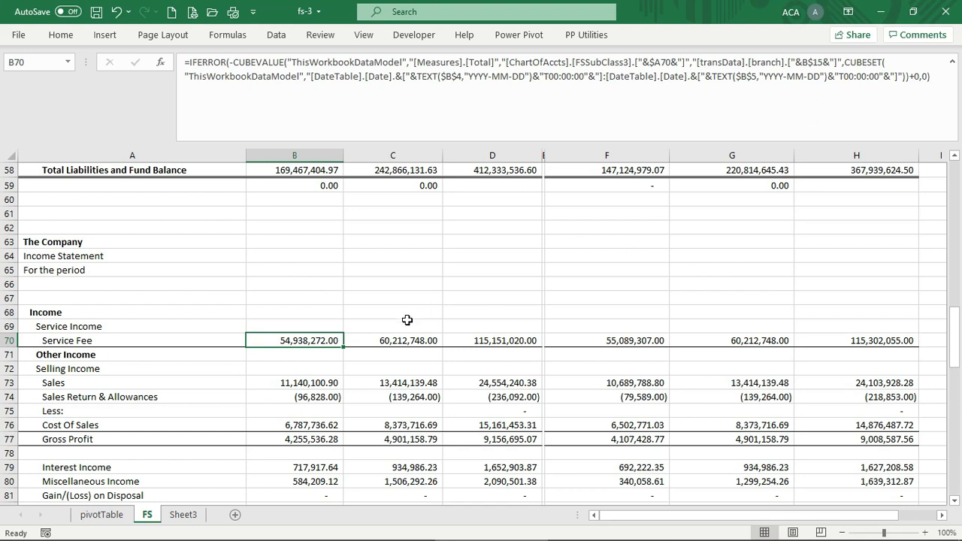
On the pivotTable sheet, add the dept field as a slicer and cut that slicer
click(112, 518)
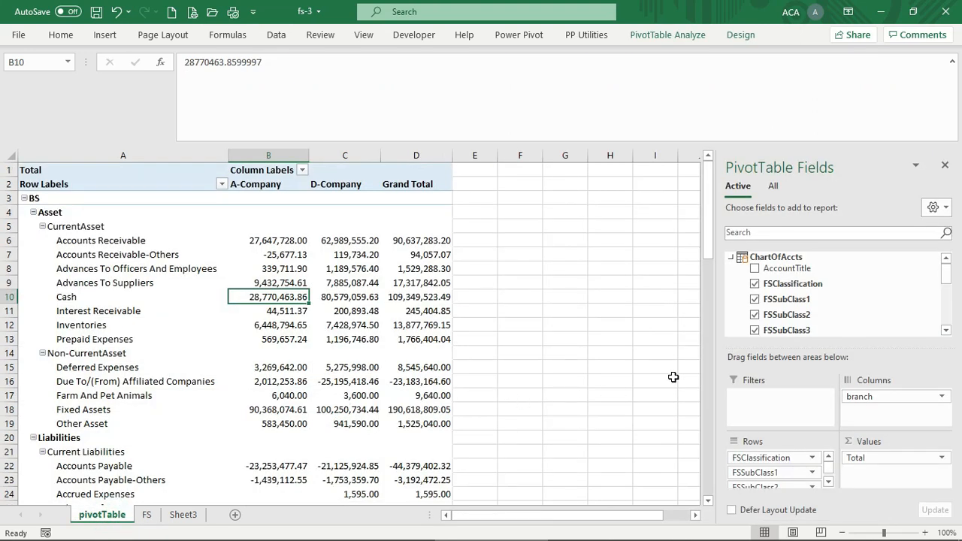
drag(945, 269, 946, 313)
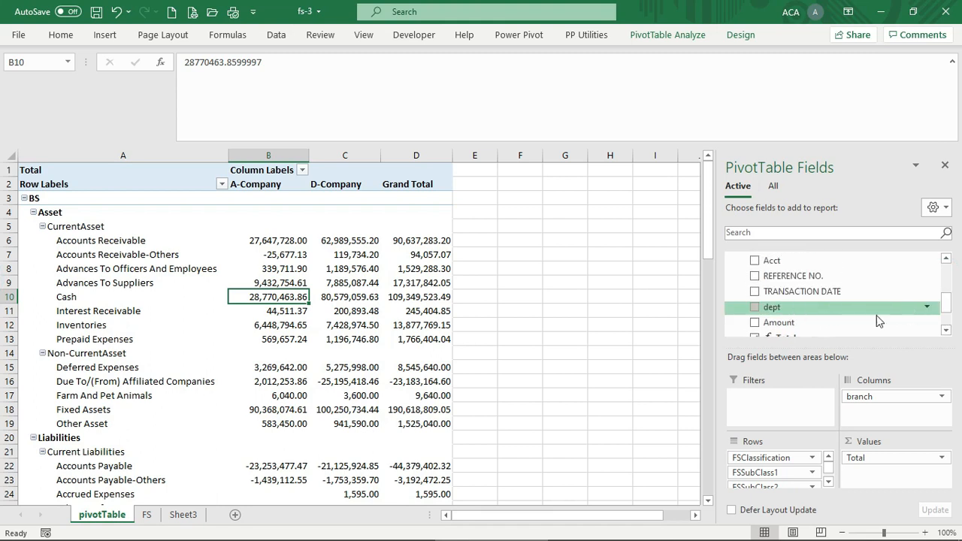
right_click(831, 313)
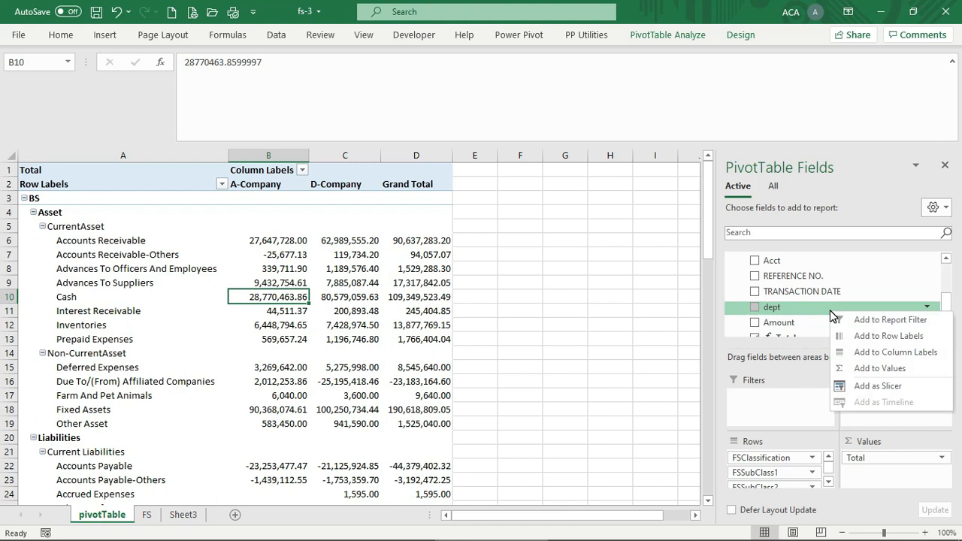
click(876, 386)
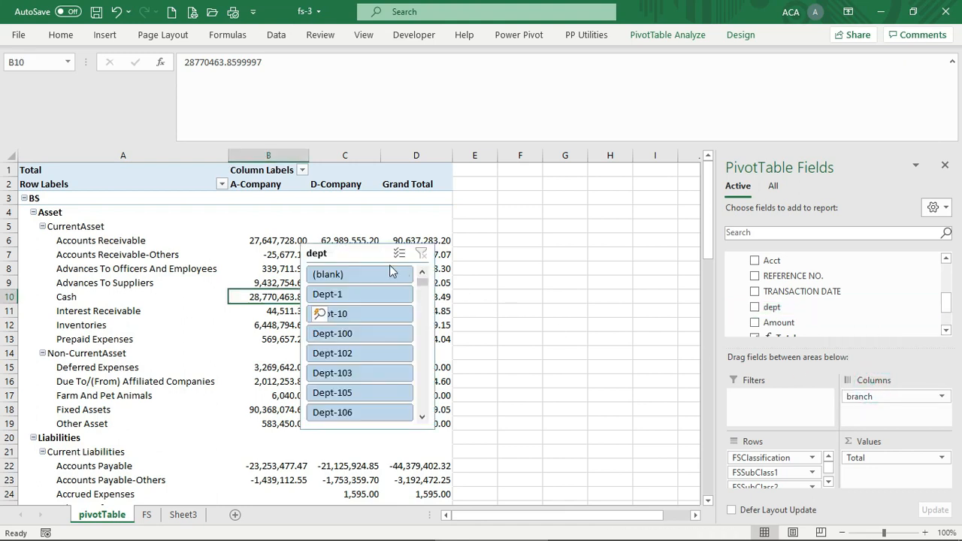
click(361, 245)
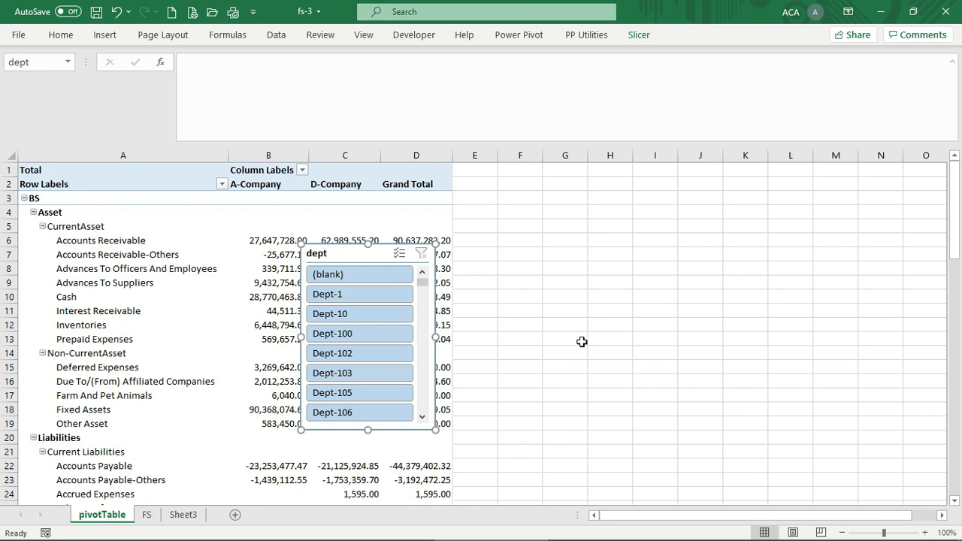
right_click(376, 261)
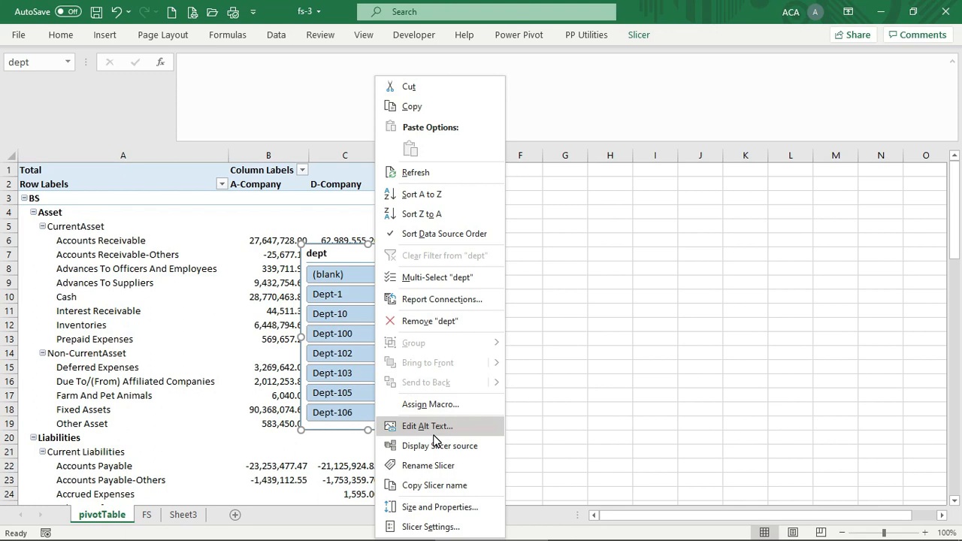
click(411, 87)
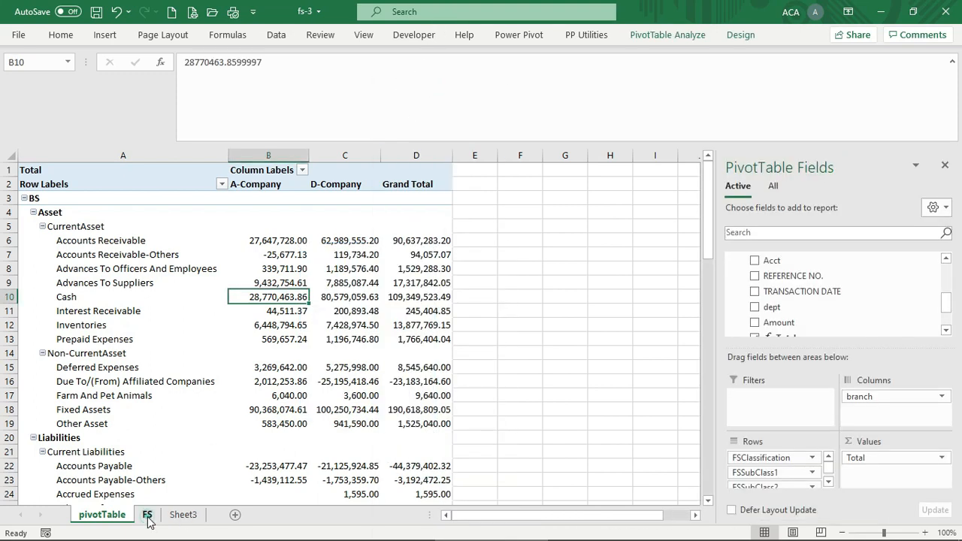
Paste the dept slicer onto the FS sheet, shorten it, and place it over columns F–G
click(148, 518)
click(423, 217)
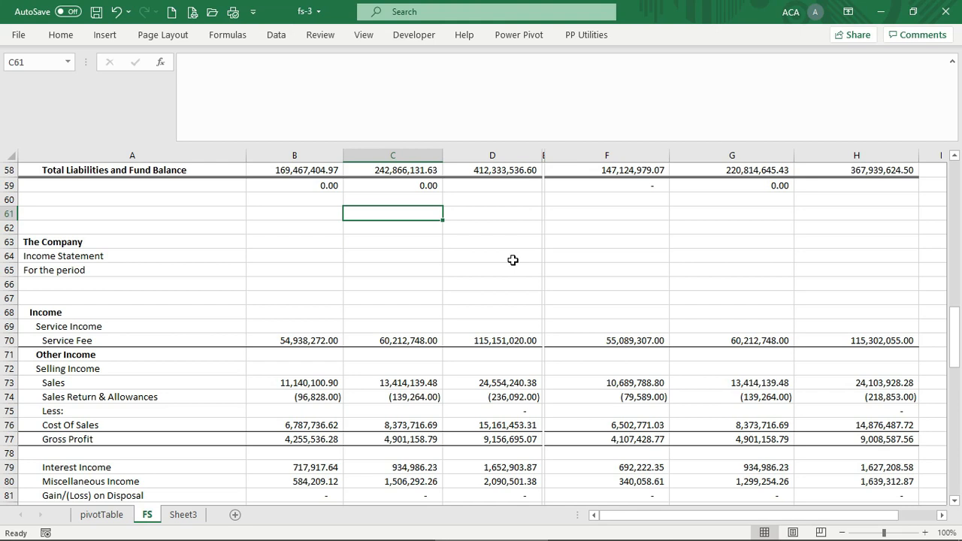
key(ctrl+v)
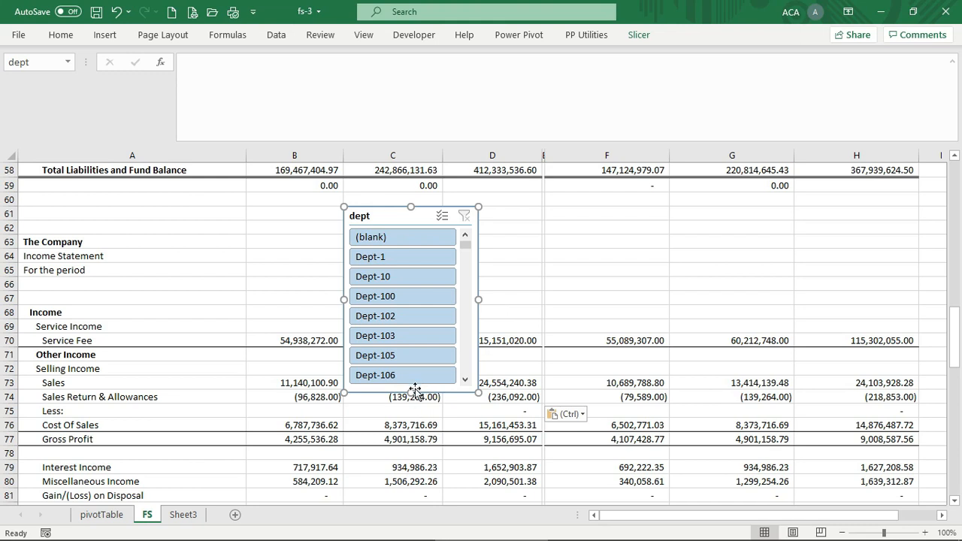
drag(409, 394, 413, 333)
drag(421, 214, 608, 208)
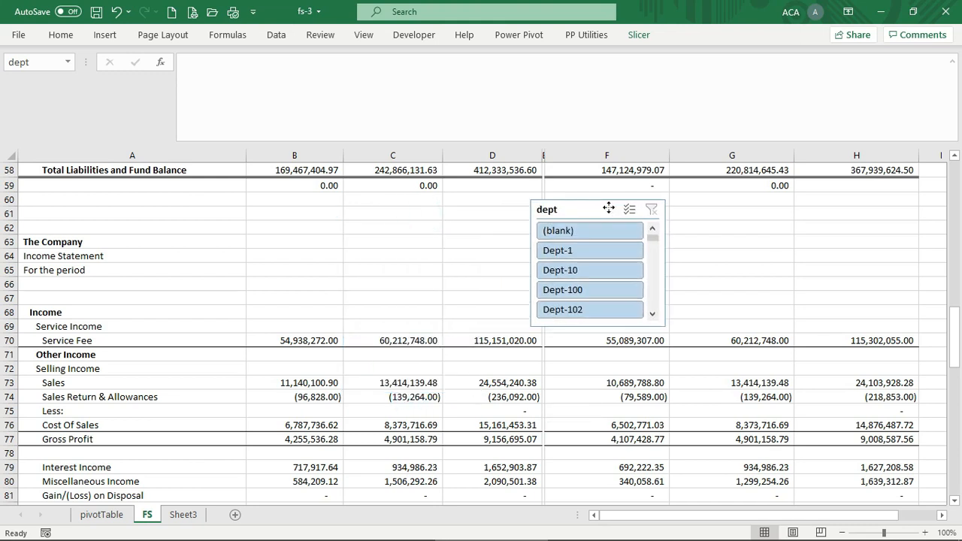
click(444, 265)
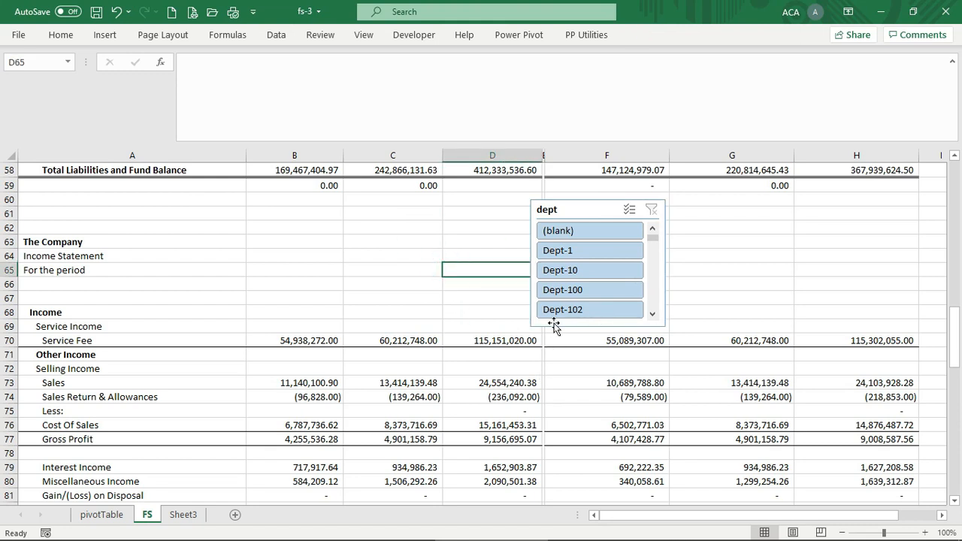
Step the slicer through Dept-1, Dept-10, Dept-100, Dept-102, ending on Dept-103, then inspect B70
click(594, 252)
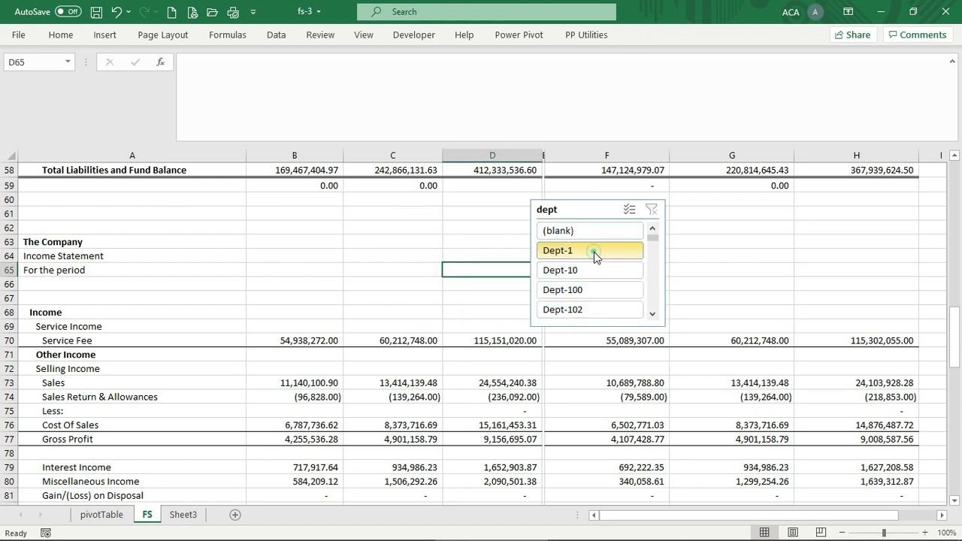
click(593, 272)
click(589, 289)
click(590, 309)
click(652, 314)
click(651, 313)
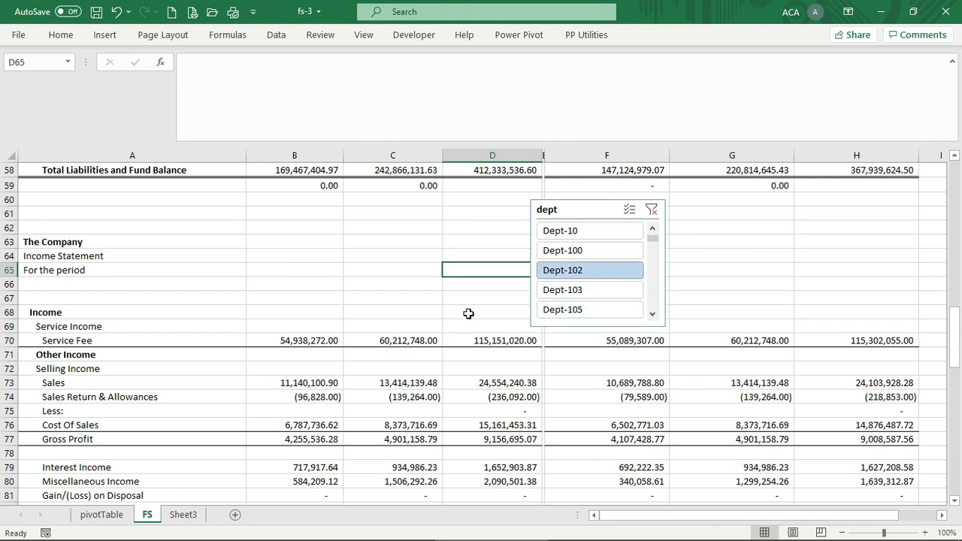
click(583, 289)
click(651, 314)
click(652, 314)
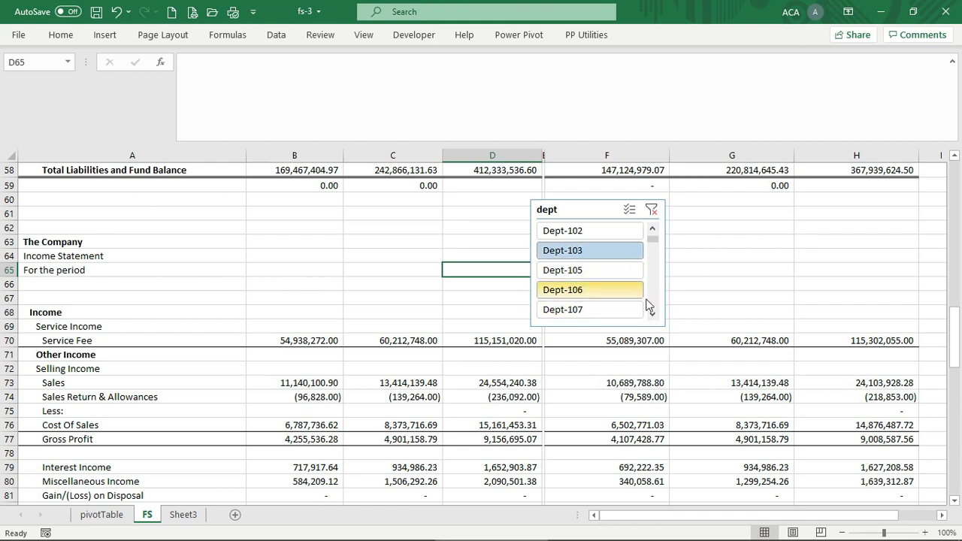
click(318, 342)
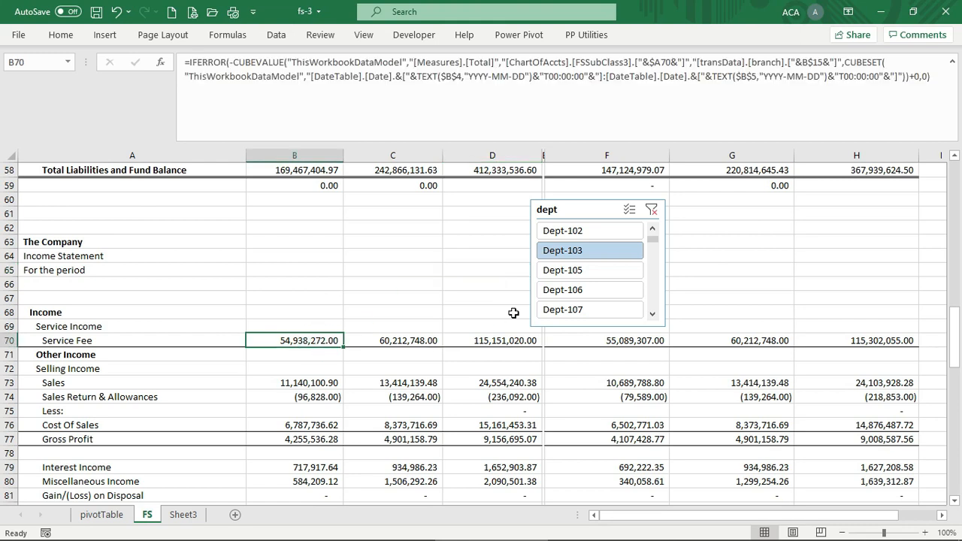
With Dept-103 selected, insert ,Slicer_dept before +0,0) in B70's Service Fee CUBEVALUE formula
click(601, 249)
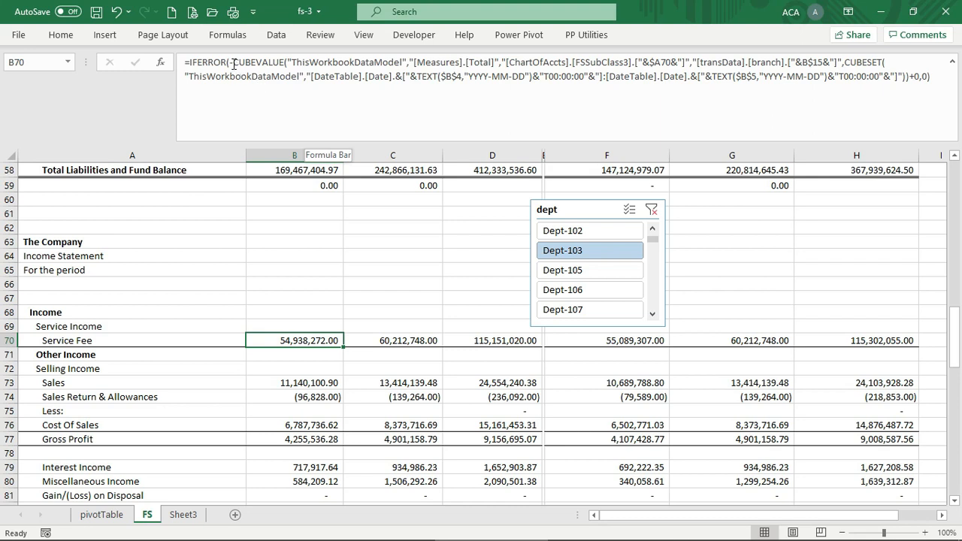
click(907, 78)
drag(909, 76, 931, 78)
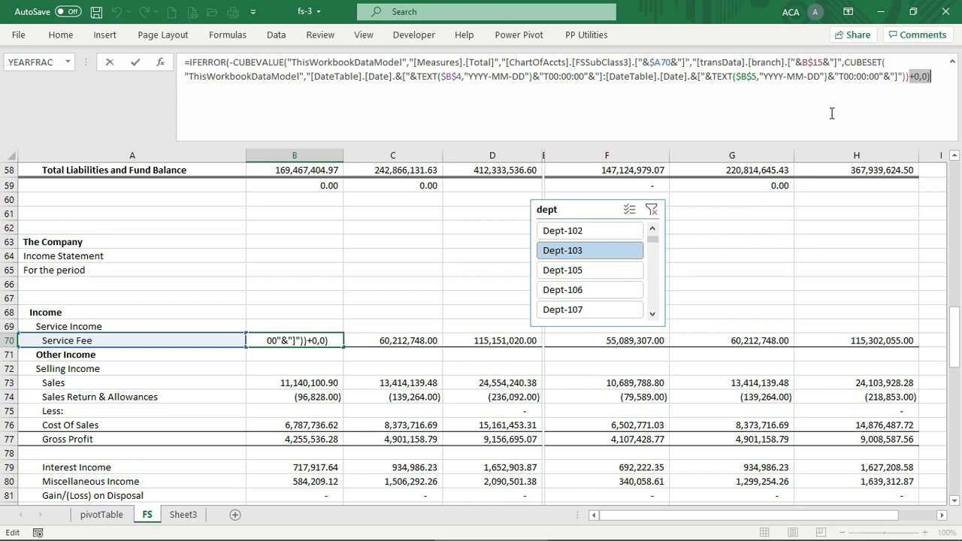
click(907, 76)
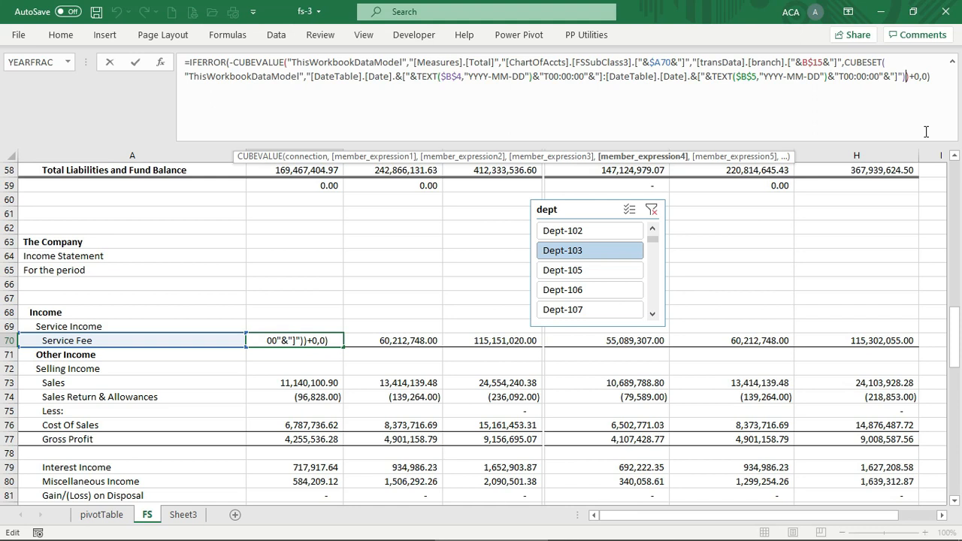
text(,sli)
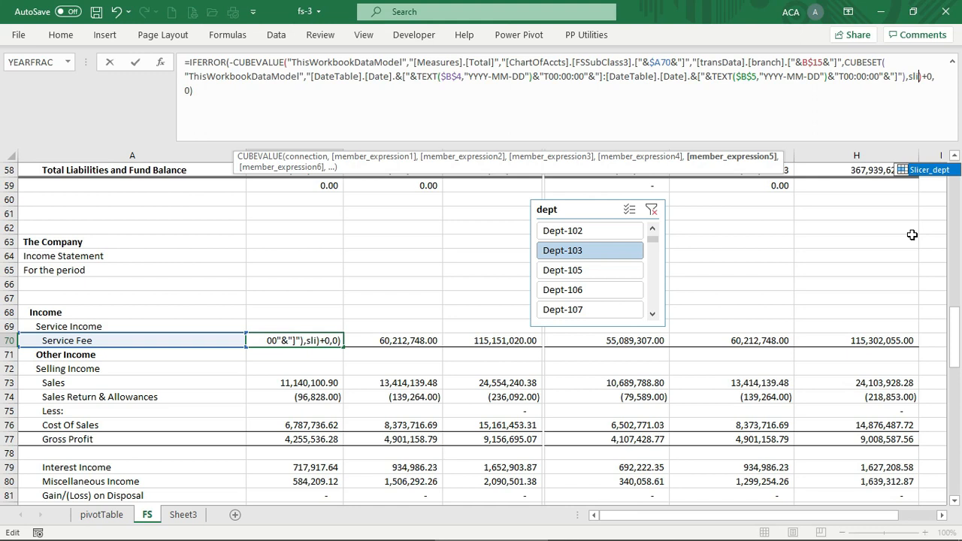
double_click(923, 170)
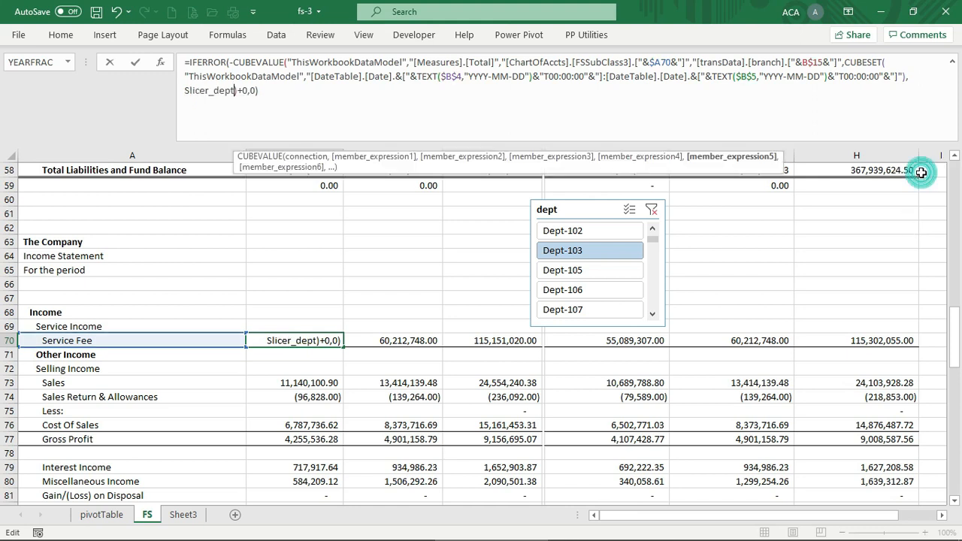
click(852, 239)
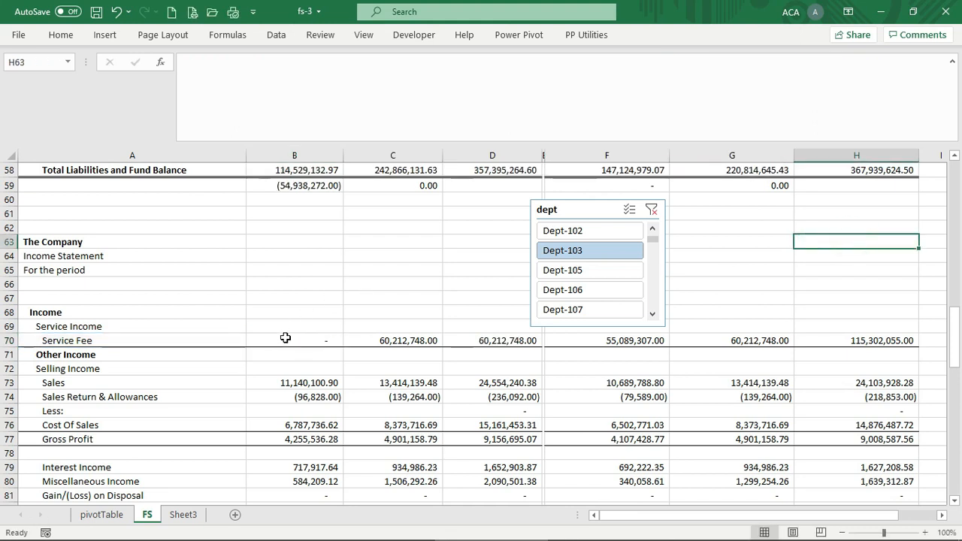
click(315, 339)
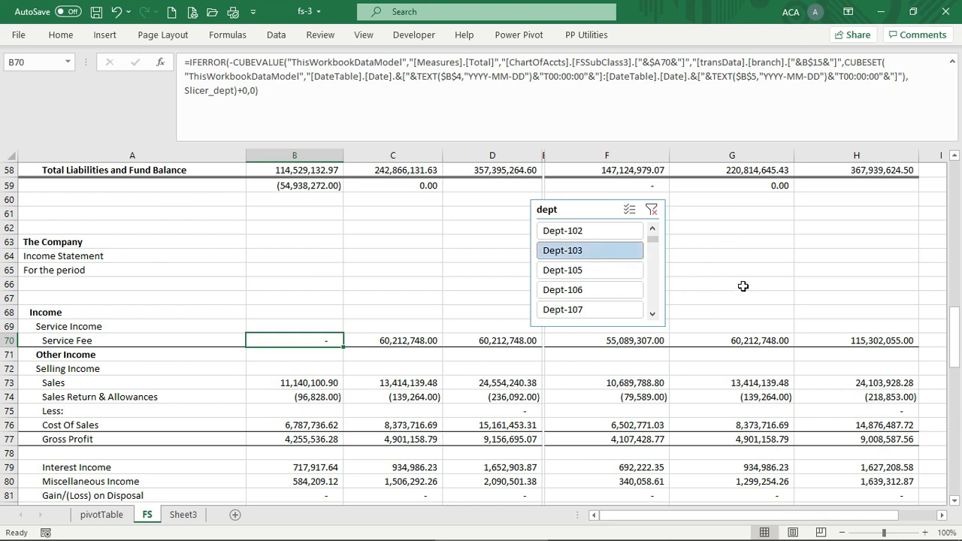
Clear the dept slicer filter and copy B70's slicer-linked Service Fee formula into C70
click(653, 211)
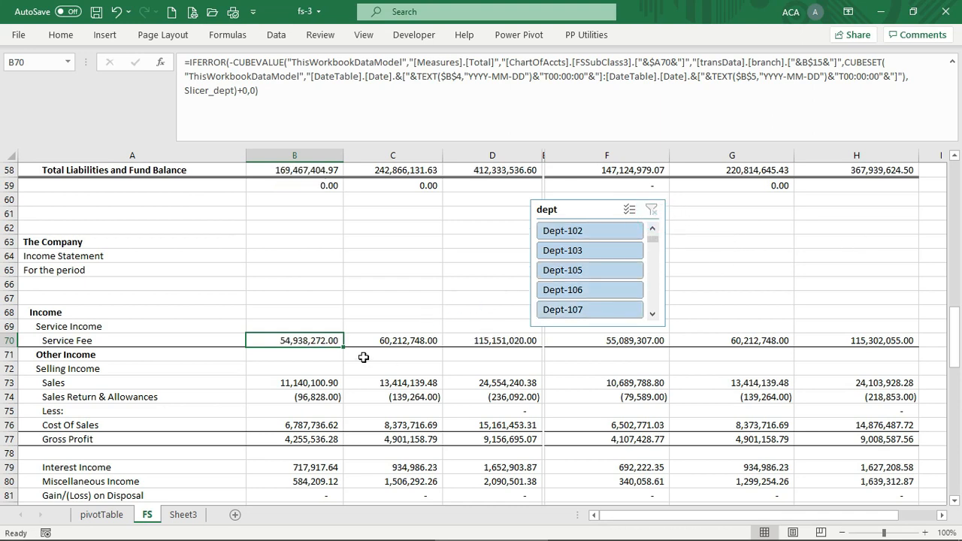
key(ctrl+c)
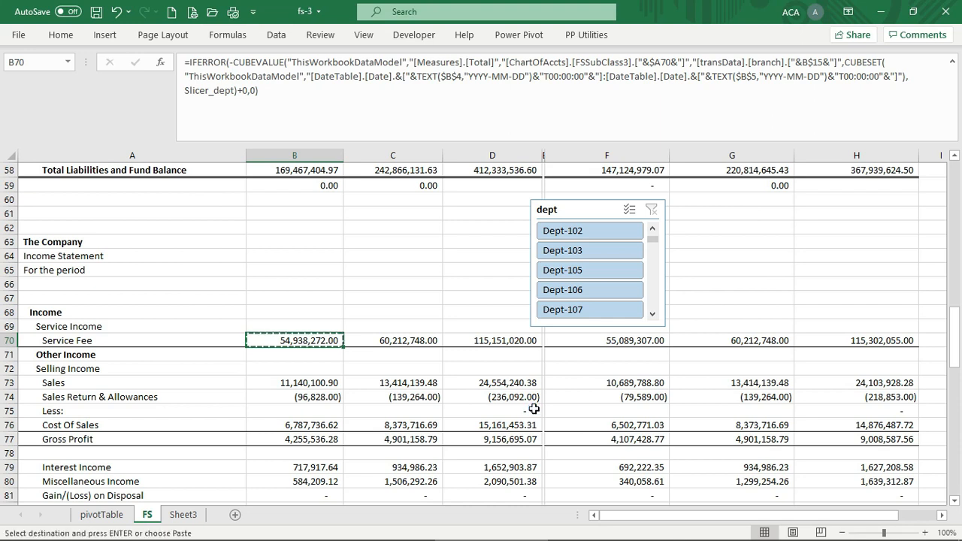
key(Right)
key(Return)
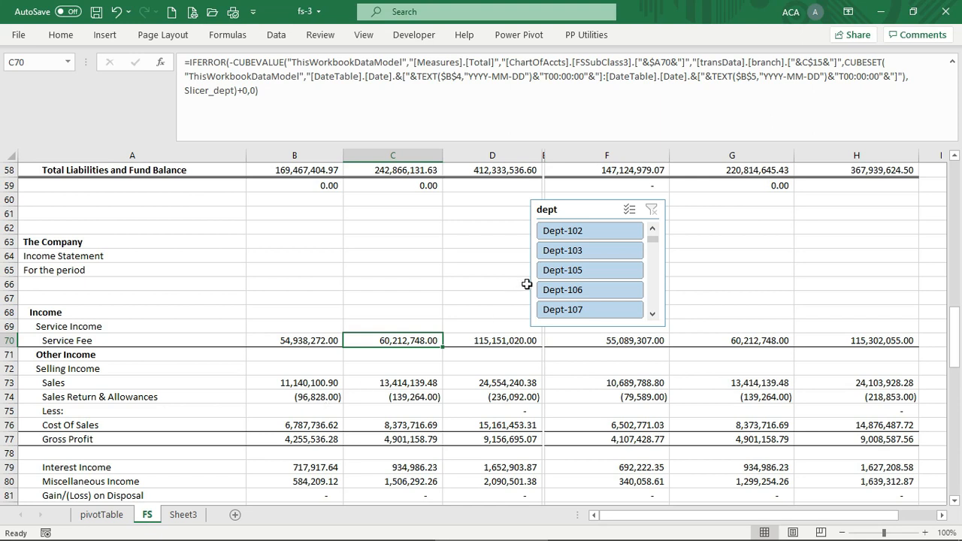
click(319, 345)
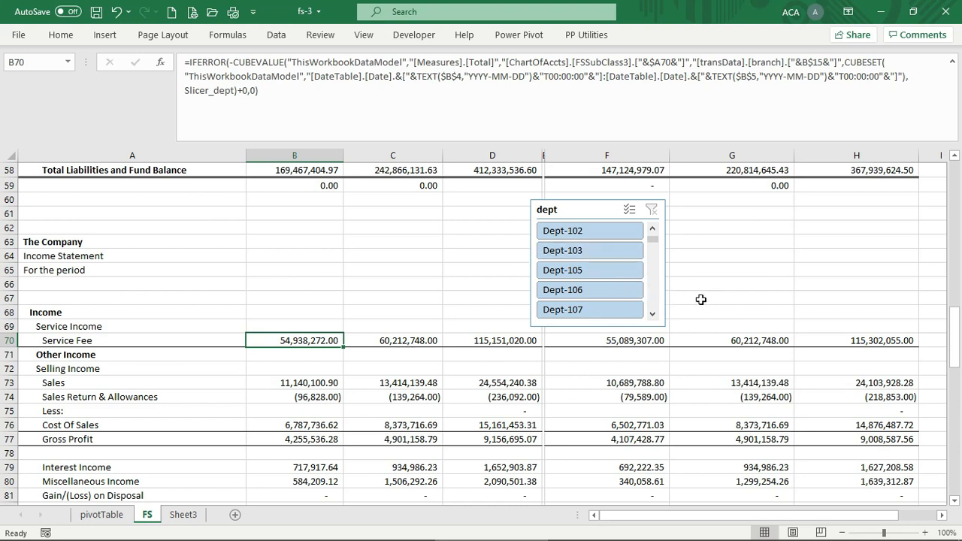
Filter the statements by Dept-1, then by Dept-12, in the dept slicer
click(653, 230)
click(653, 230)
click(653, 230)
click(653, 230)
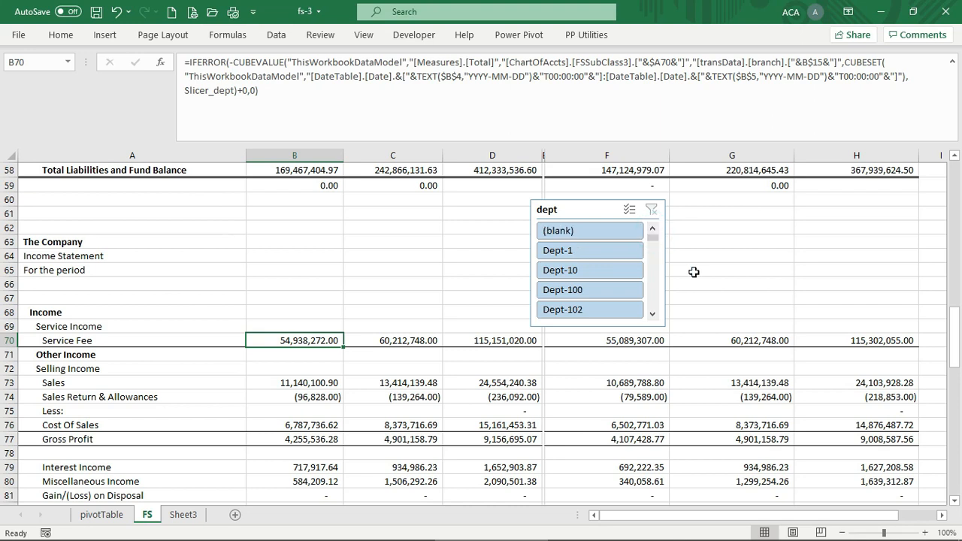
click(580, 249)
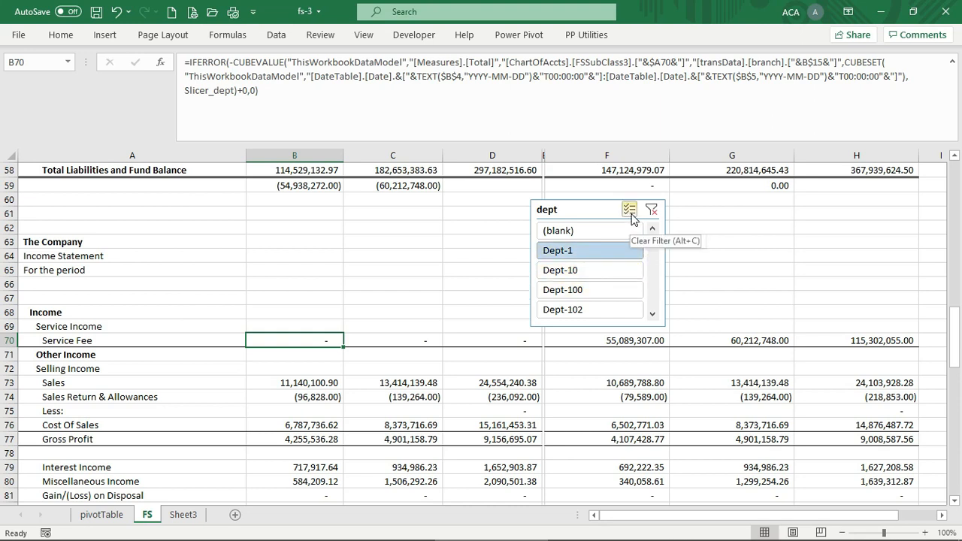
click(652, 314)
click(652, 313)
click(653, 316)
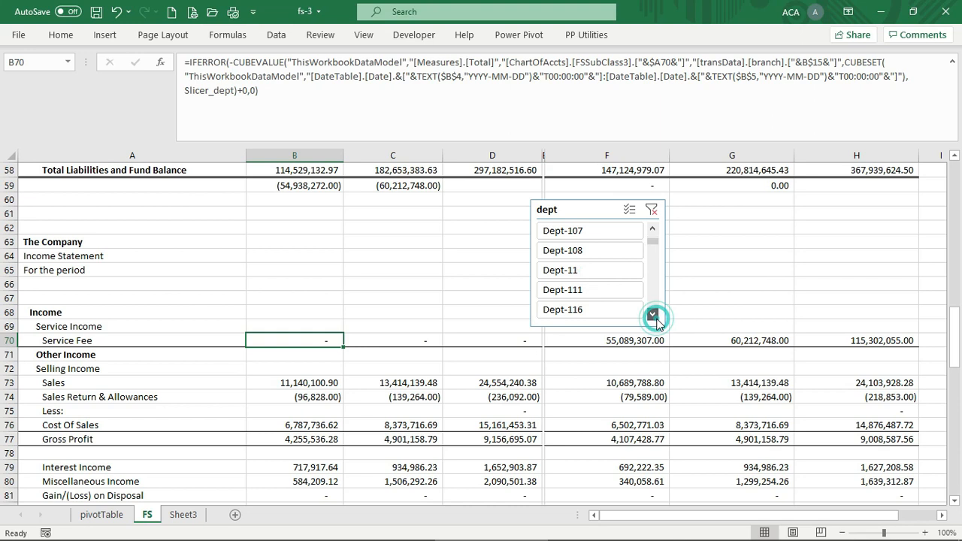
click(587, 275)
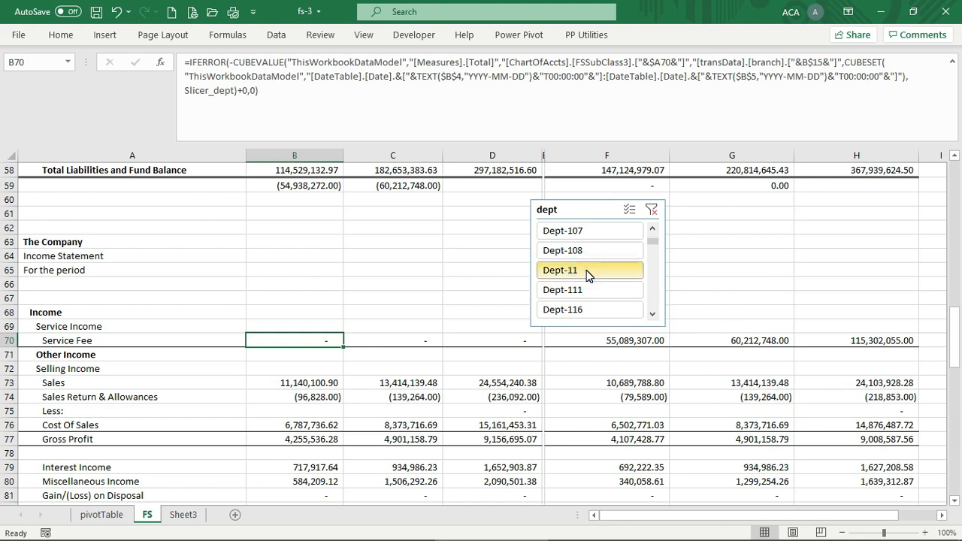
click(652, 315)
click(653, 314)
click(652, 314)
click(653, 315)
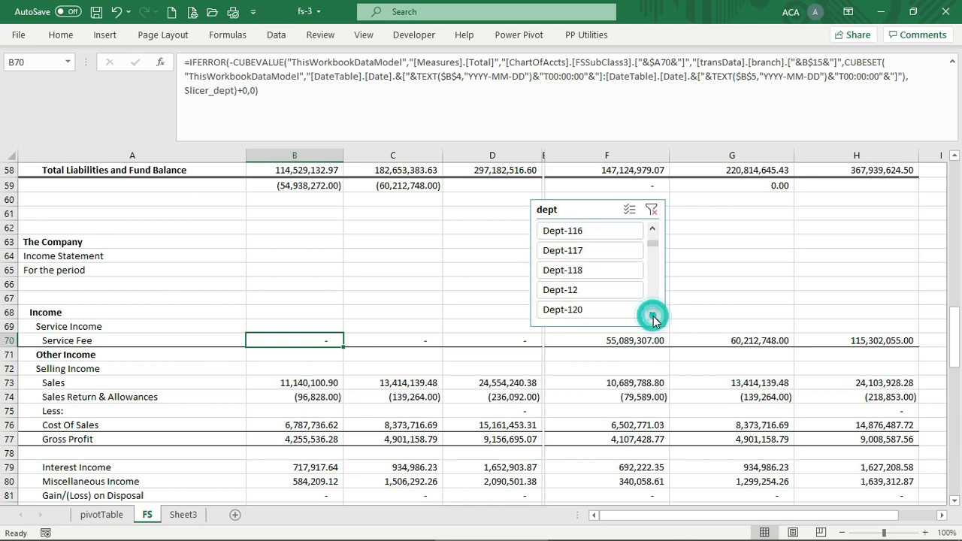
click(590, 290)
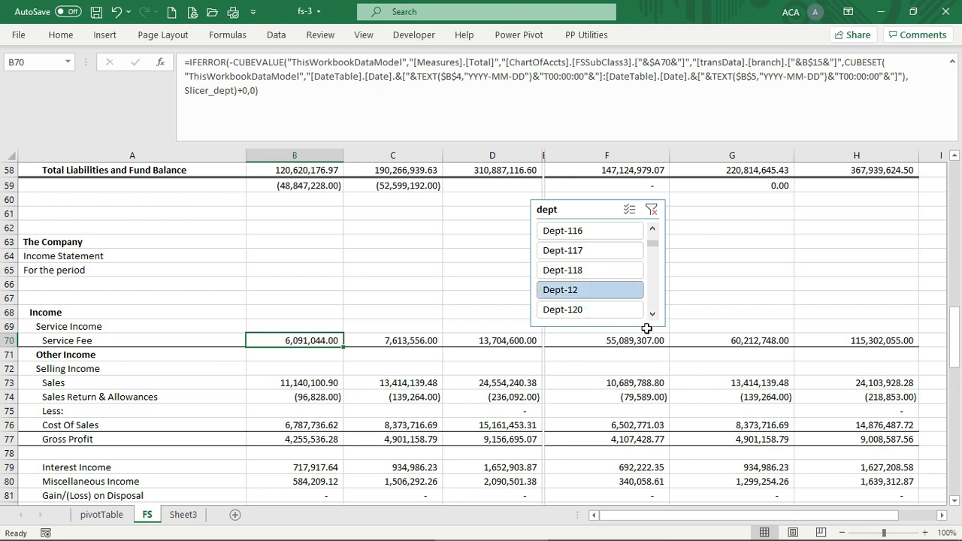
Switch the dept slicer to Dept-13, then Dept-14, and return to the top of the sheet
click(653, 314)
click(652, 314)
click(653, 315)
click(652, 314)
click(653, 314)
click(652, 314)
click(601, 296)
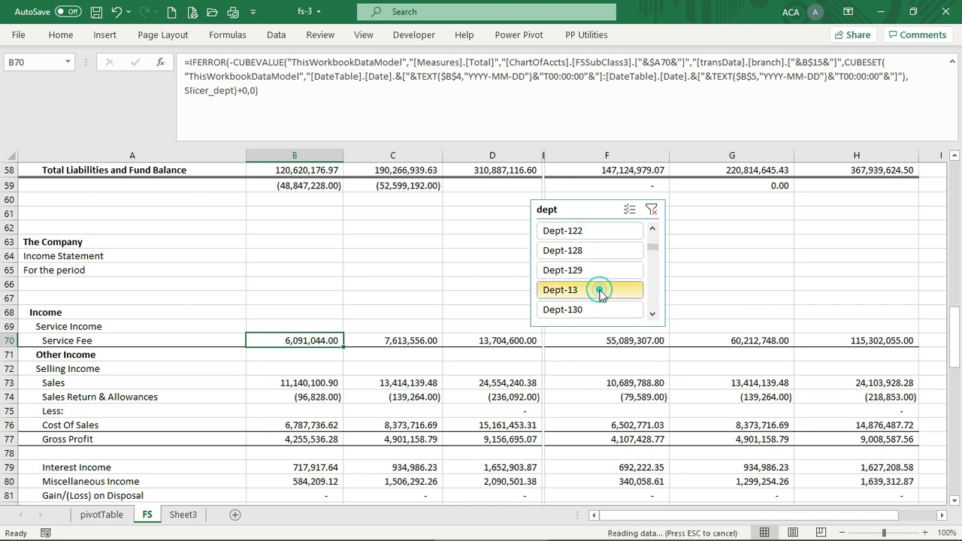
click(651, 314)
click(651, 314)
click(651, 314)
click(652, 314)
click(651, 314)
click(652, 314)
click(652, 314)
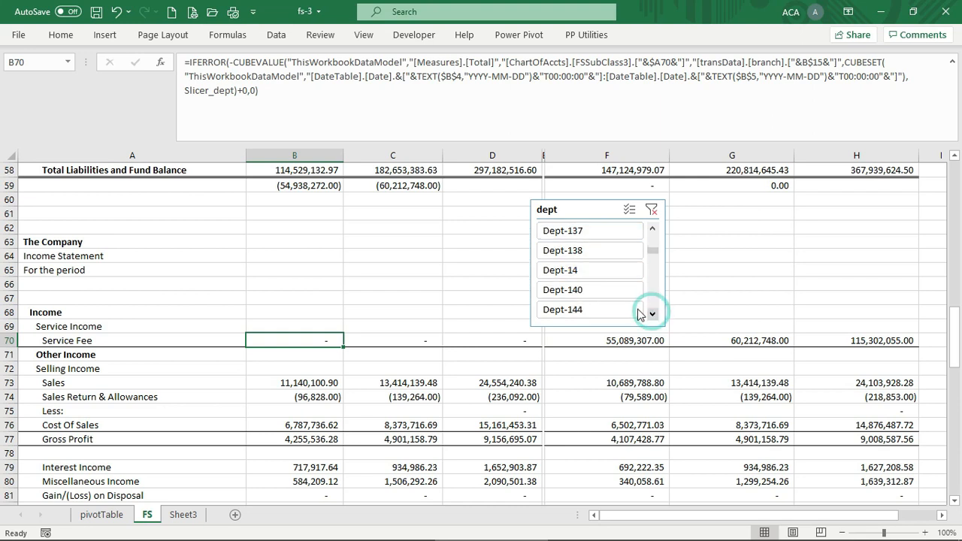
click(600, 269)
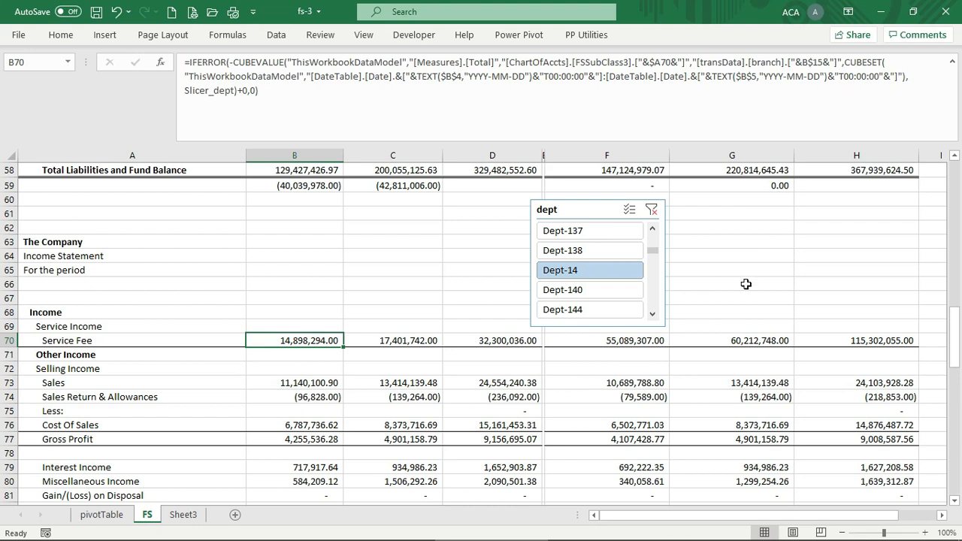
scroll(745, 285, up, 19)
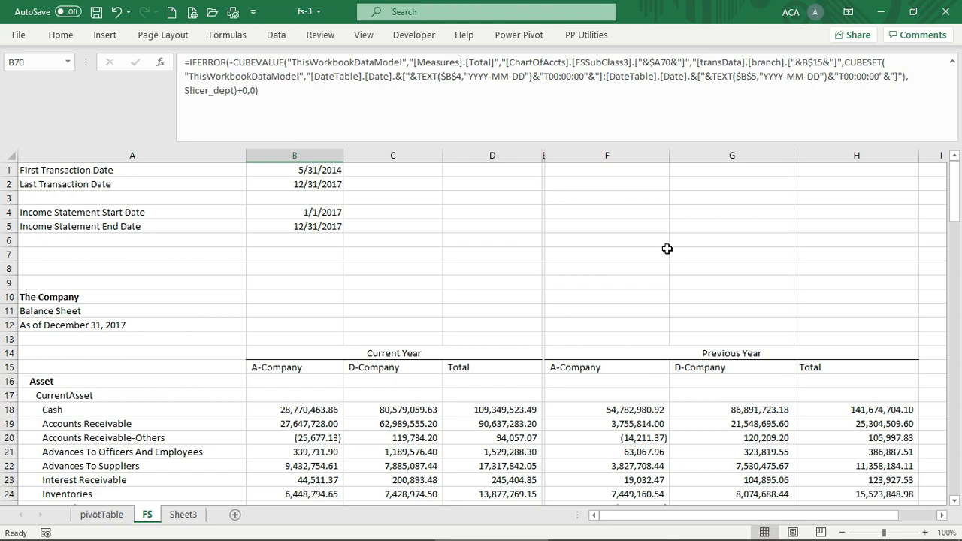
Enter the contact's e-mail address in cell A7 of the FS sheet
click(169, 252)
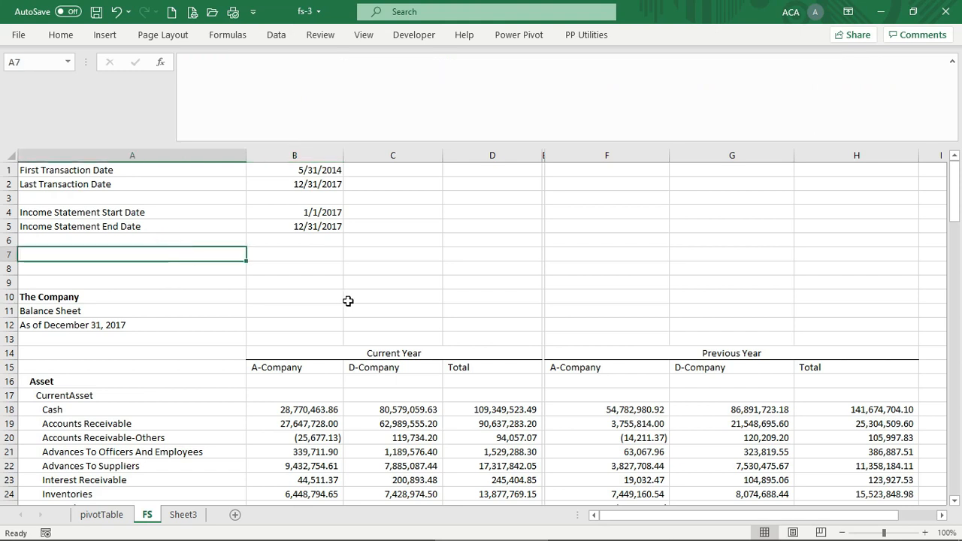
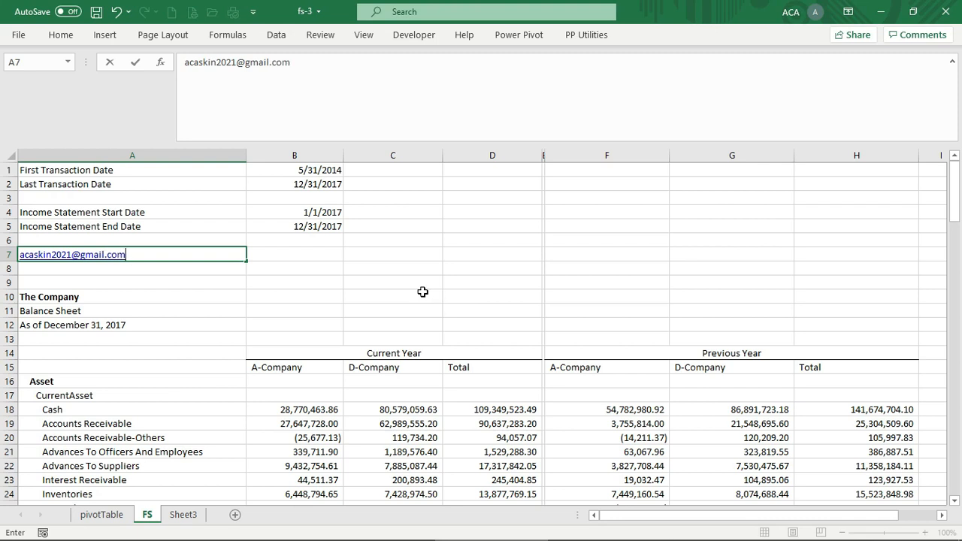
click(423, 293)
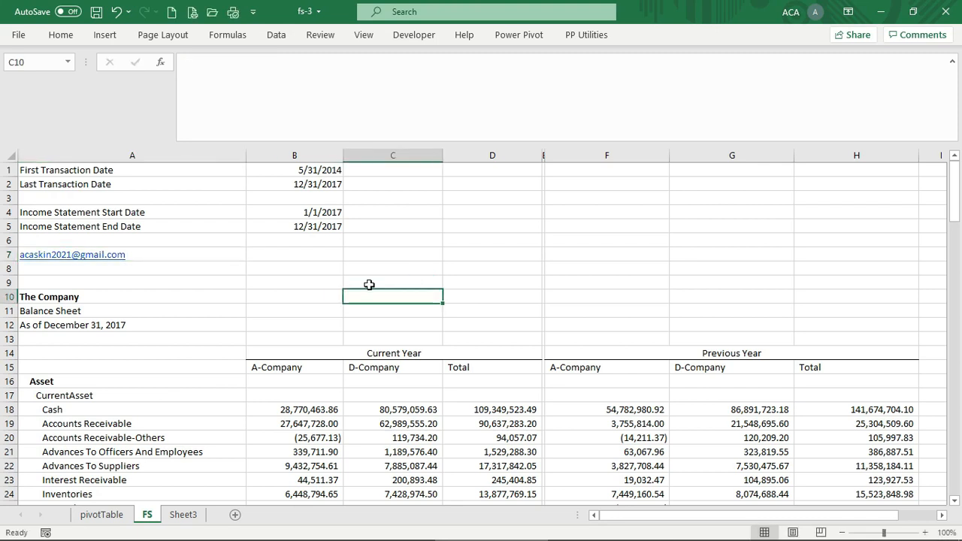